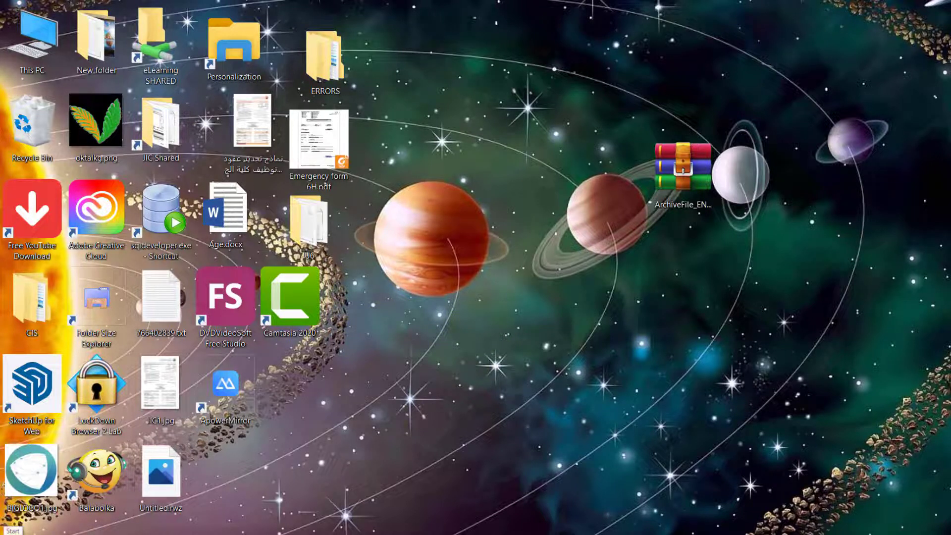
# Step: Create a blank presentation in PowerPoint and delete the title and subtitle placeholders from its first slide
pyautogui.click(10, 530)
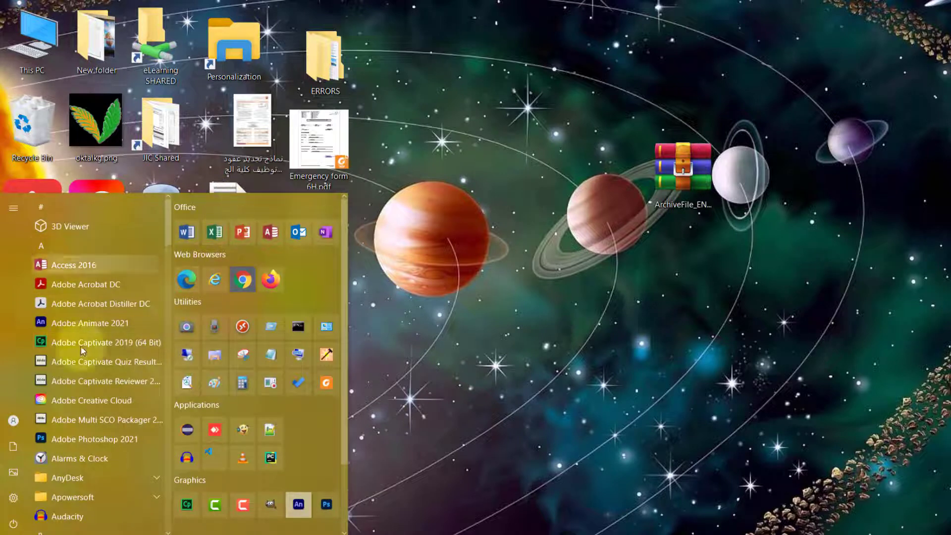
pyautogui.click(241, 233)
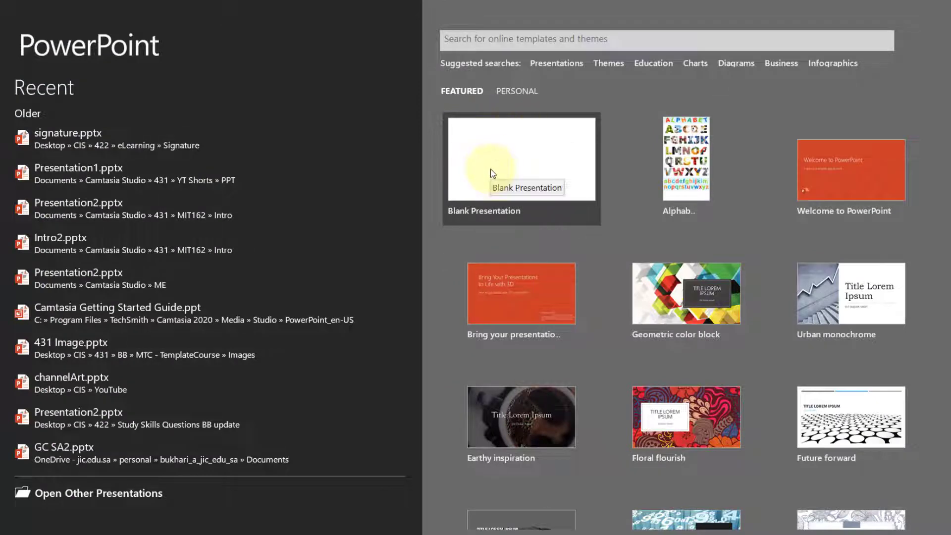
pyautogui.click(494, 173)
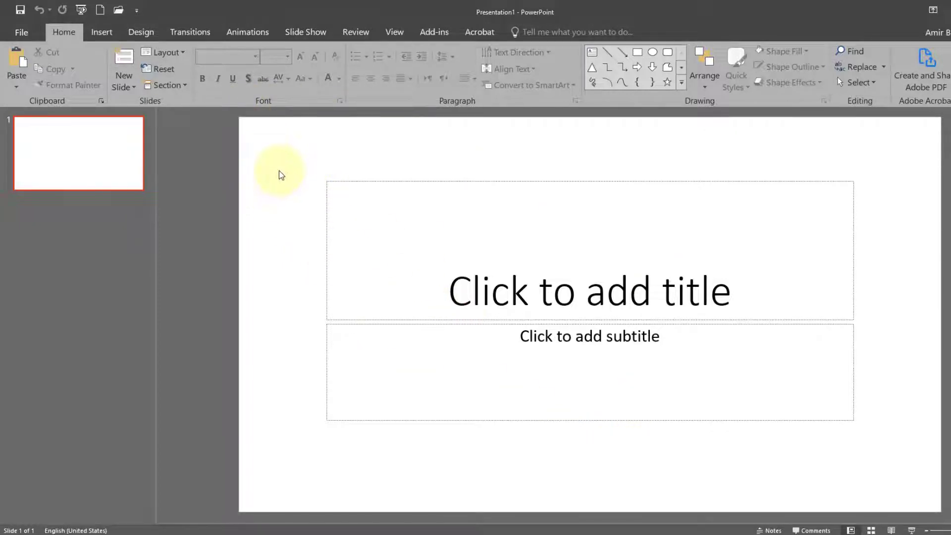
pyautogui.moveTo(301, 161); pyautogui.dragTo(887, 455)
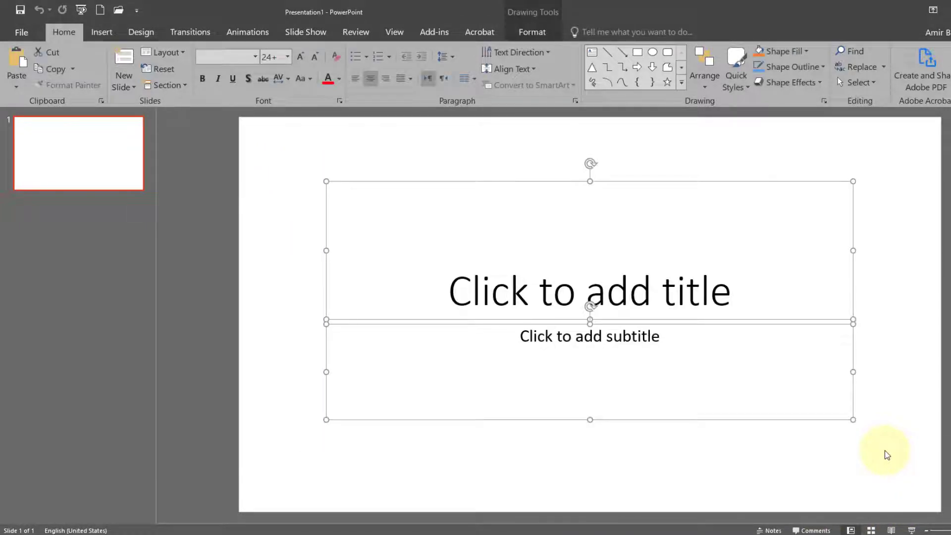
pyautogui.press('Delete')
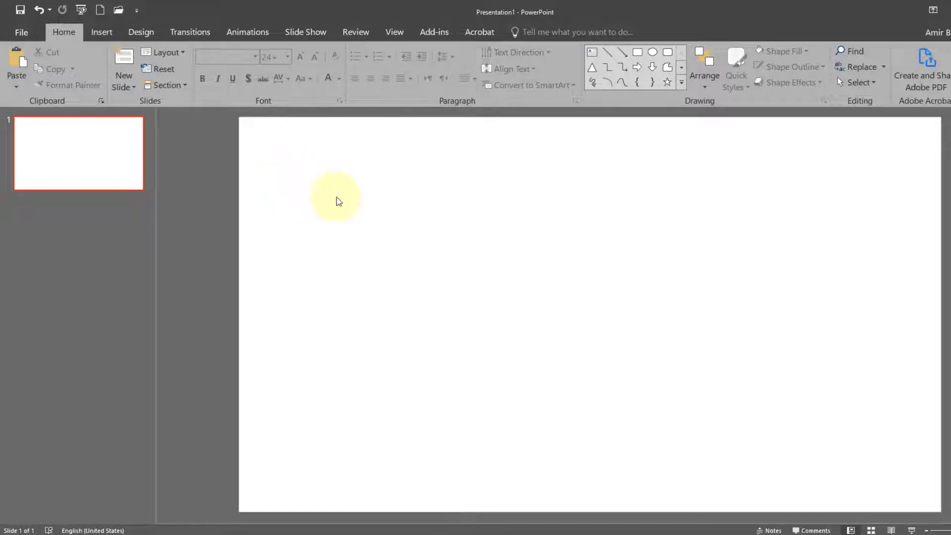
# Step: Add a text box near the slide's upper-left area containing "This is my First slide"
pyautogui.click(593, 54)
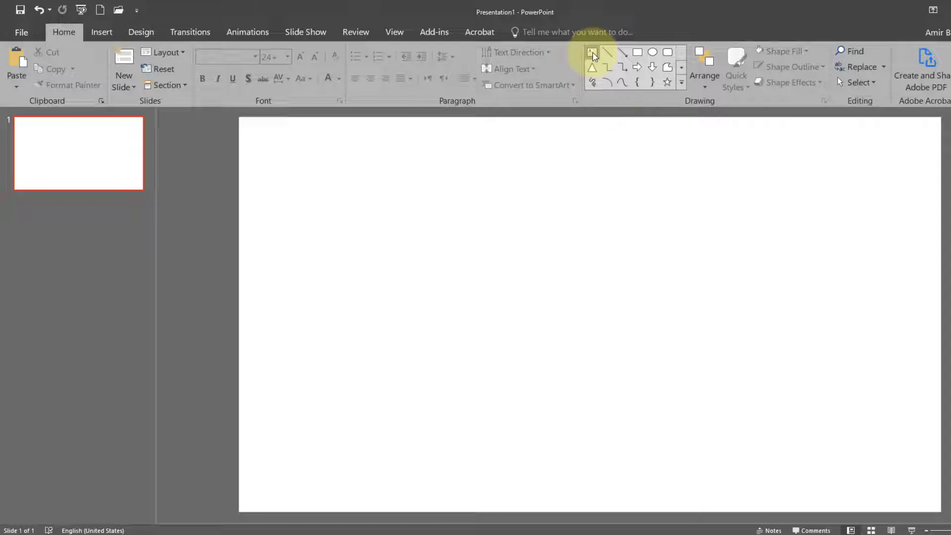
pyautogui.click(312, 166)
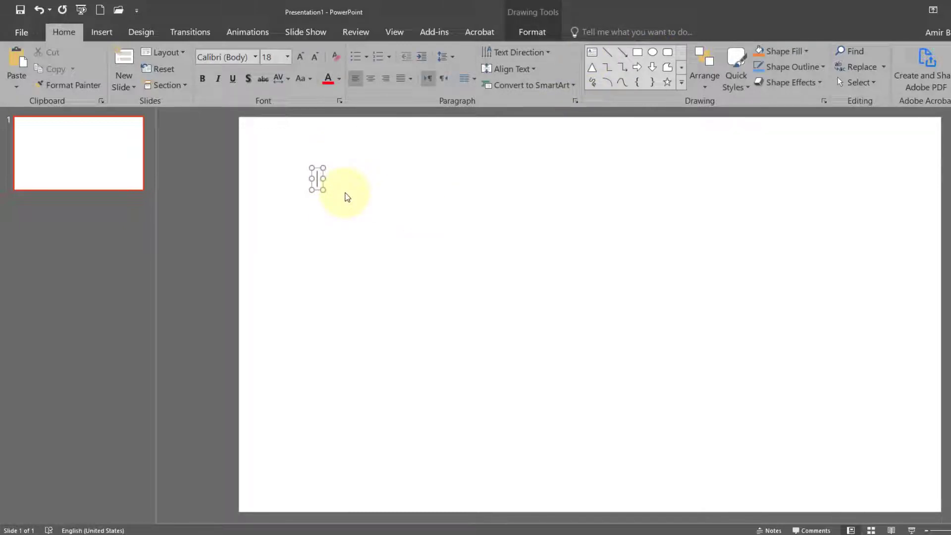
pyautogui.write('This ')
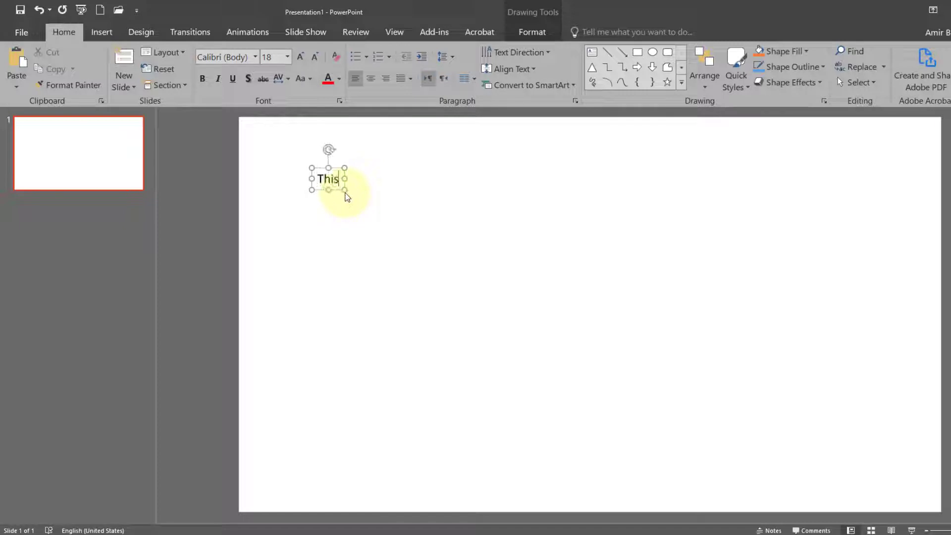
pyautogui.write('is ')
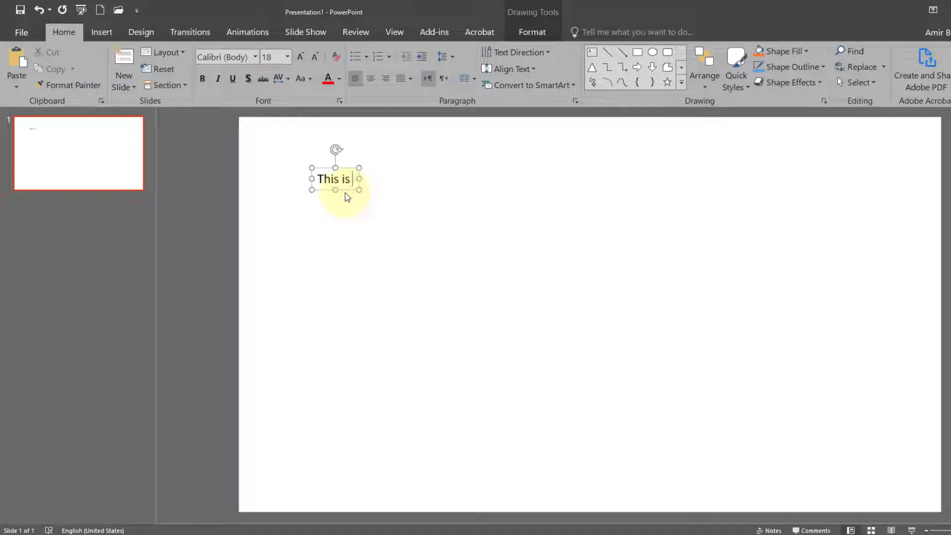
pyautogui.write('my Firs')
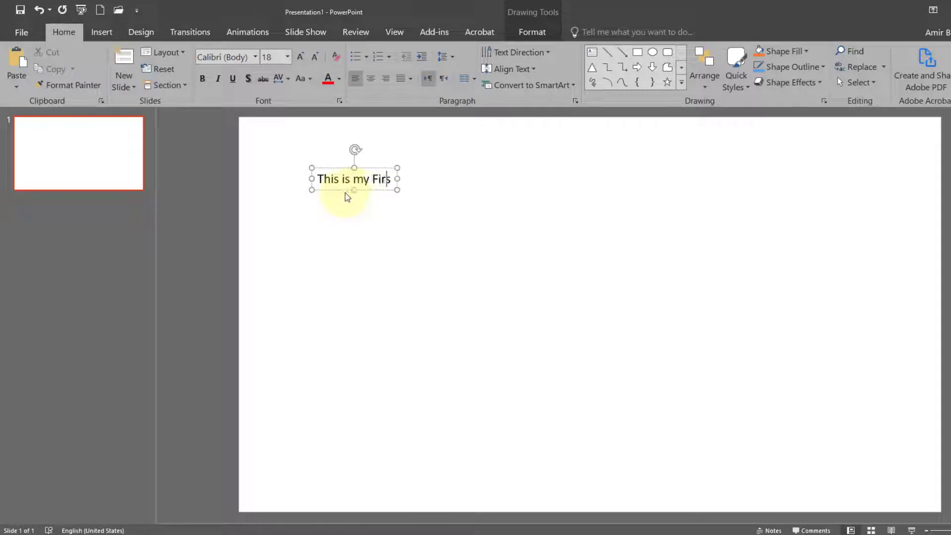
pyautogui.write('t slide')
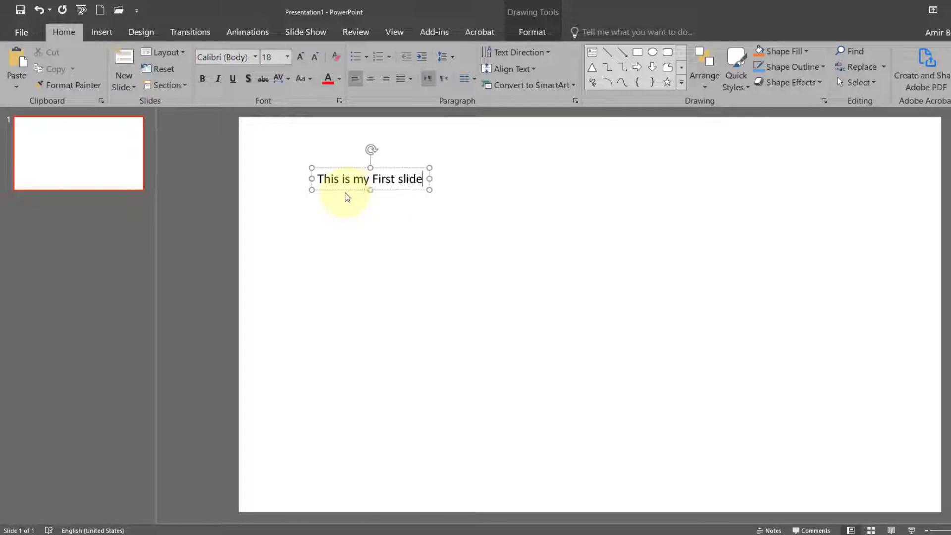
pyautogui.click(373, 219)
# Step: Shift the text box slightly to the right and enlarge its text to size 40
pyautogui.click(362, 179)
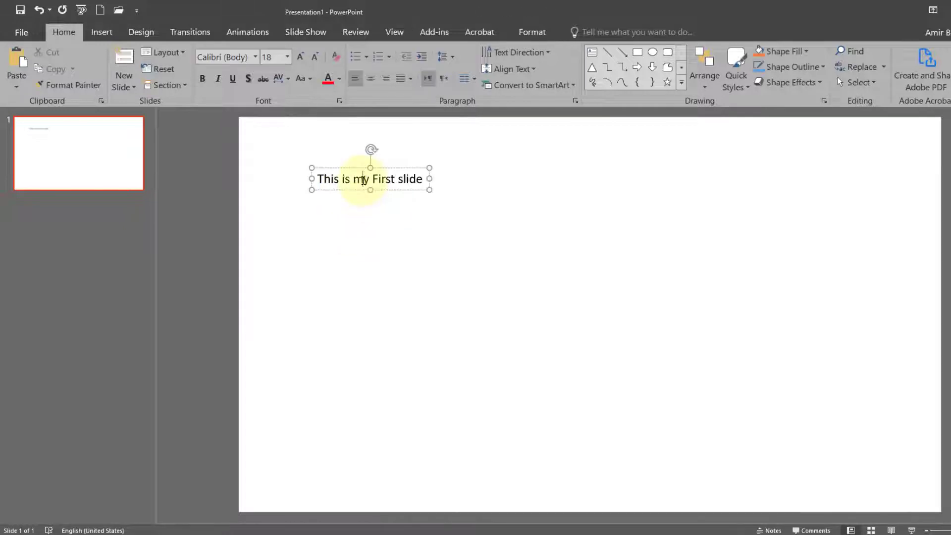
pyautogui.moveTo(348, 171)
pyautogui.mouseDown()
pyautogui.moveTo(484, 193)
pyautogui.moveTo(364, 165)
pyautogui.mouseUp()
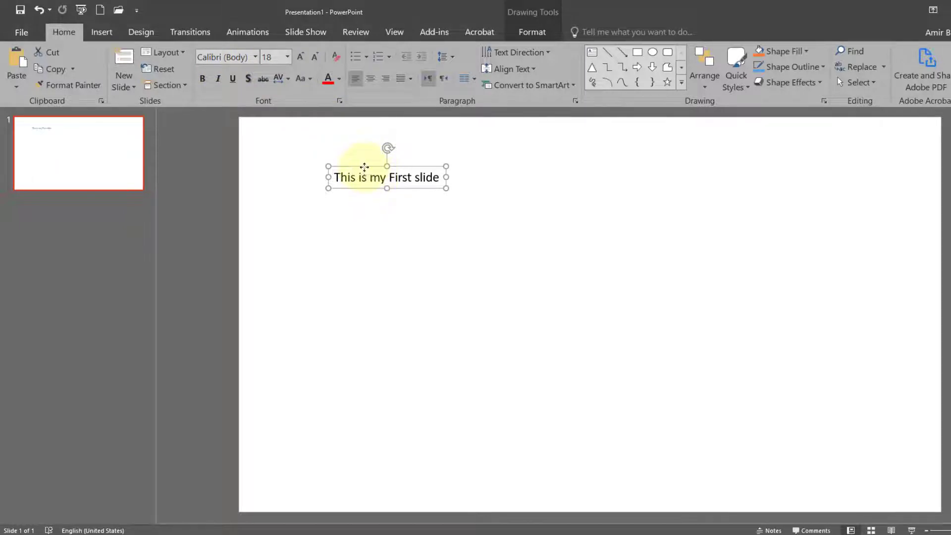
pyautogui.click(301, 57)
pyautogui.click(300, 57)
pyautogui.click(300, 57)
pyautogui.click(301, 57)
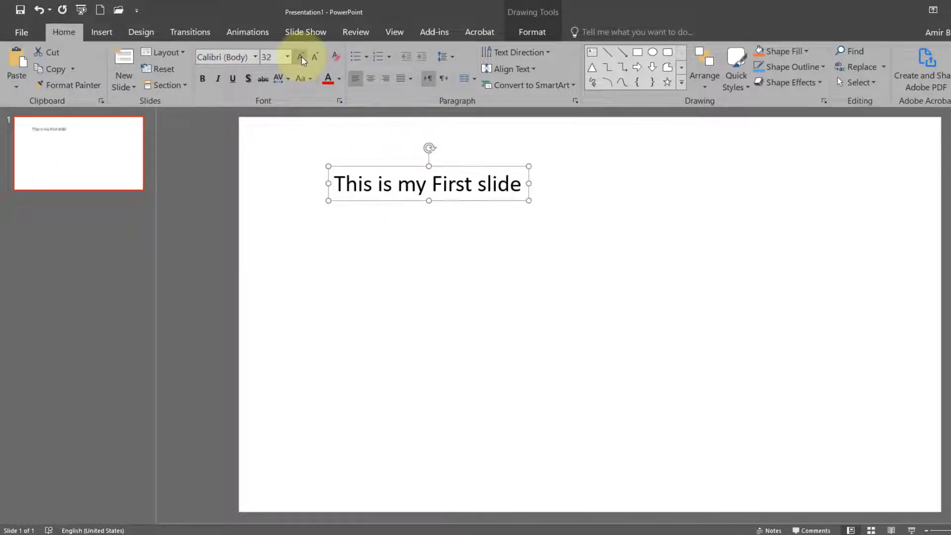
pyautogui.click(301, 57)
pyautogui.click(300, 57)
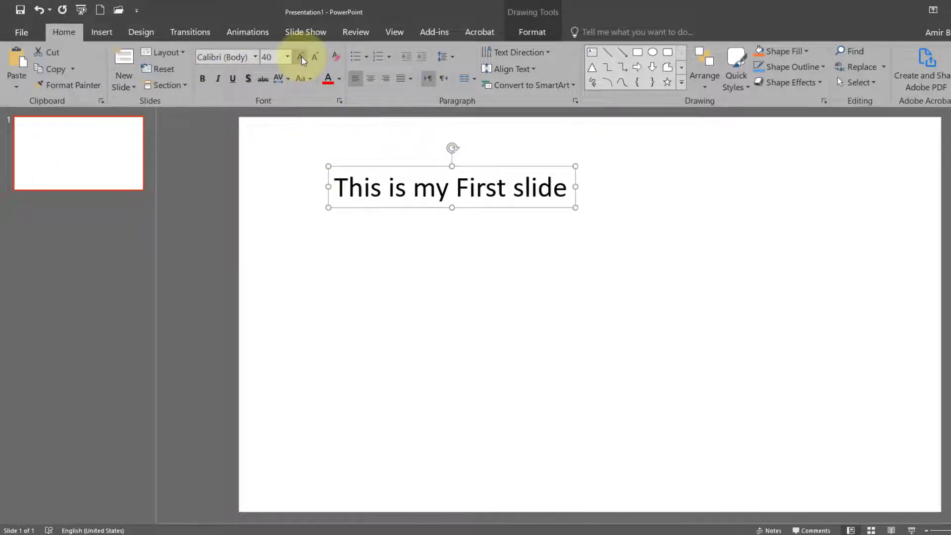
# Step: Make the text box's text bold, without italics, and set its font to Cooper Black
pyautogui.click(202, 79)
pyautogui.click(219, 79)
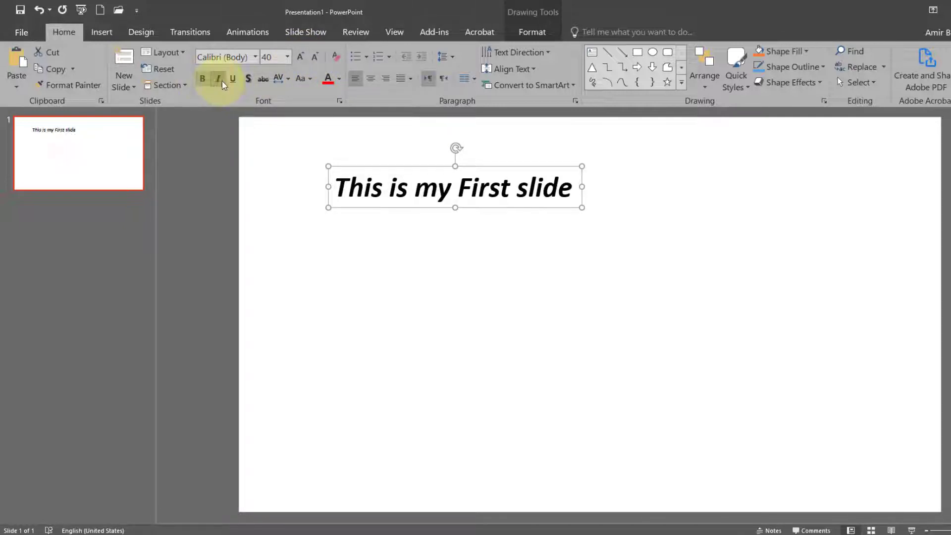
pyautogui.click(219, 79)
pyautogui.click(255, 57)
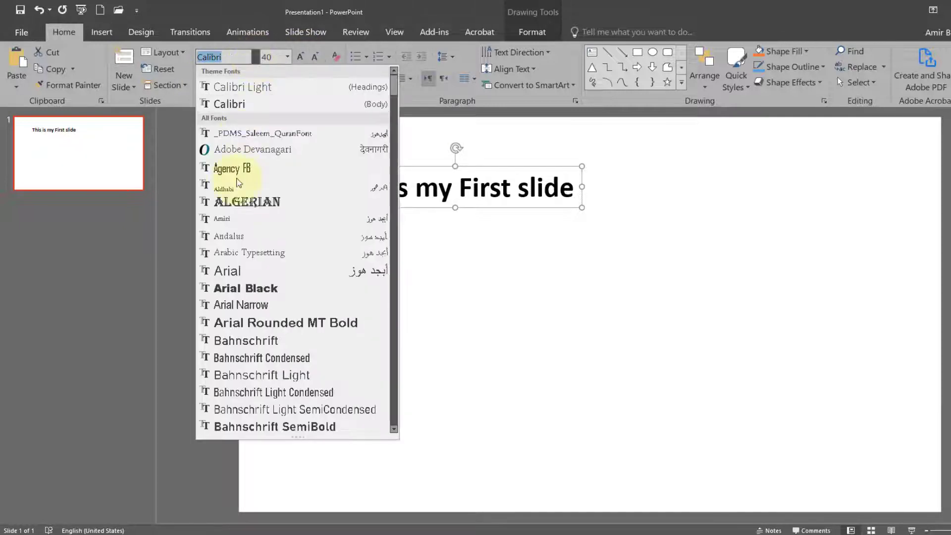
pyautogui.scroll(-6, 258, 302)
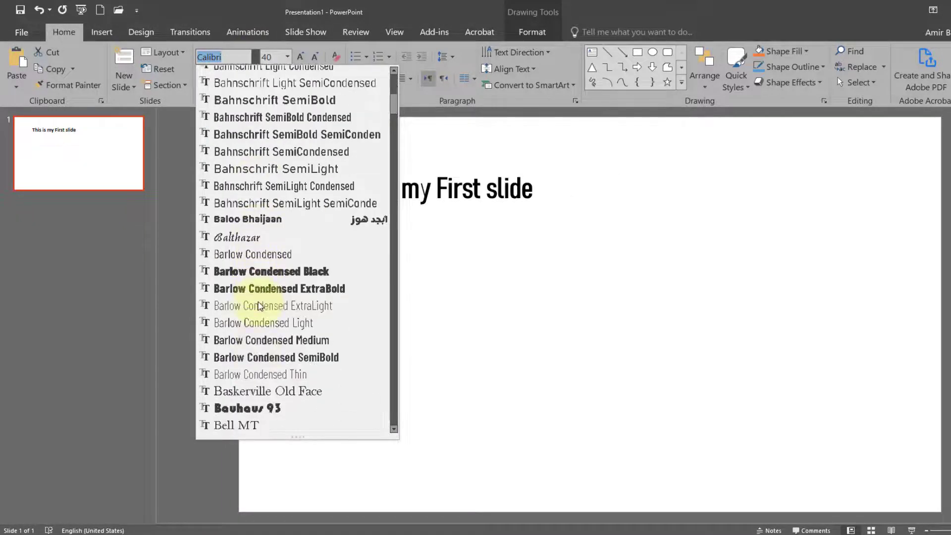
pyautogui.scroll(-8, 258, 306)
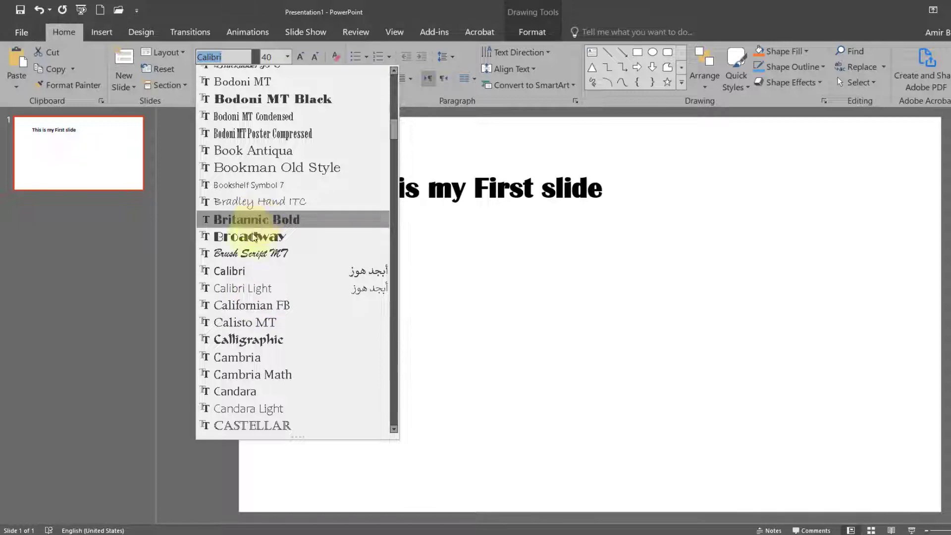
pyautogui.scroll(-2, 250, 382)
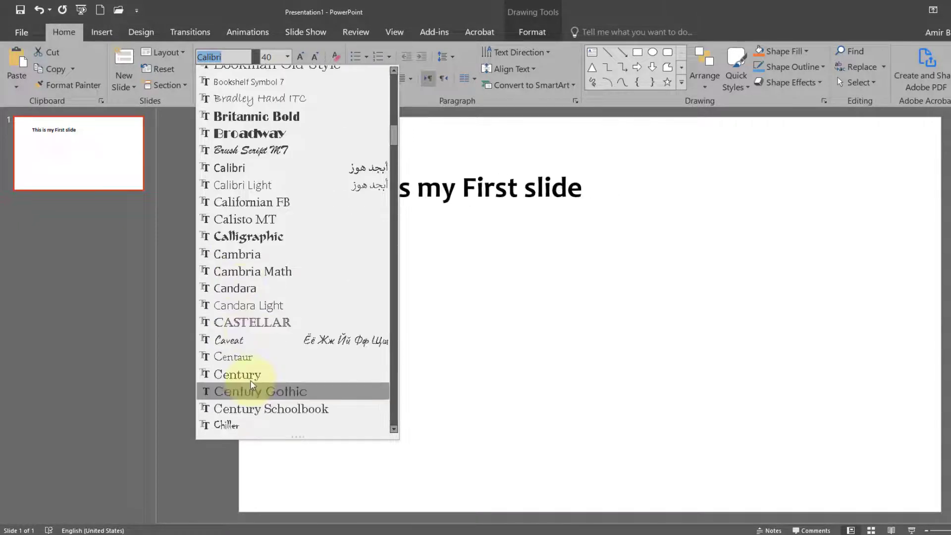
pyautogui.scroll(-3, 251, 379)
pyautogui.click(245, 373)
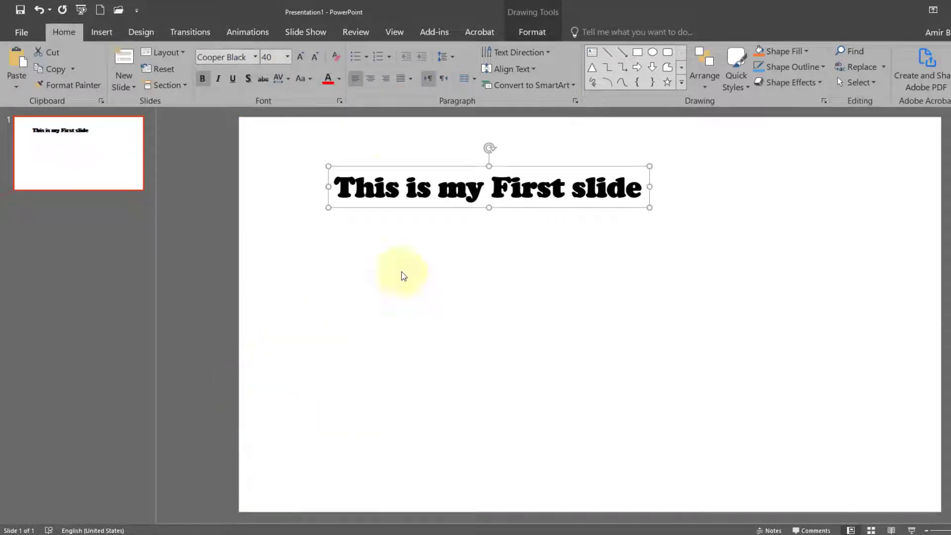
# Step: Color the text light blue and move its text box slightly right and down on the slide
pyautogui.click(339, 79)
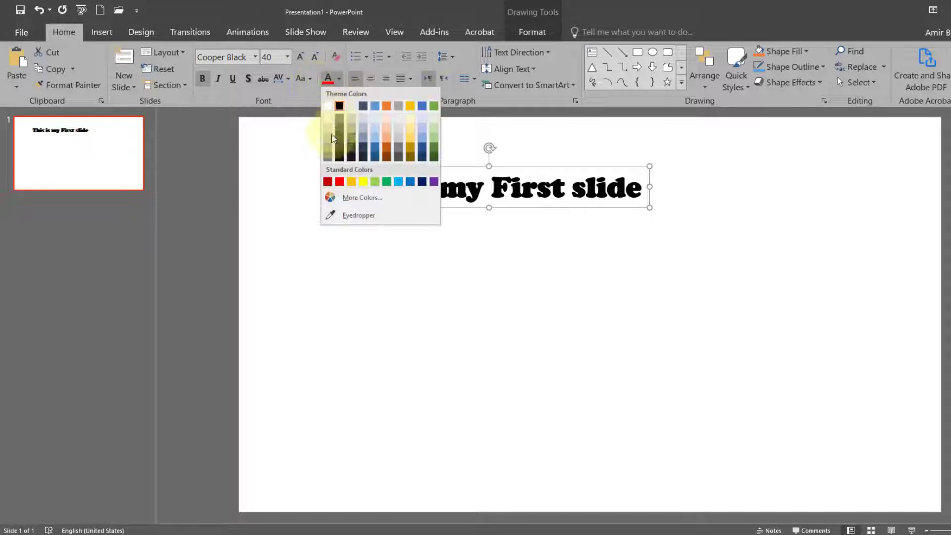
pyautogui.click(399, 181)
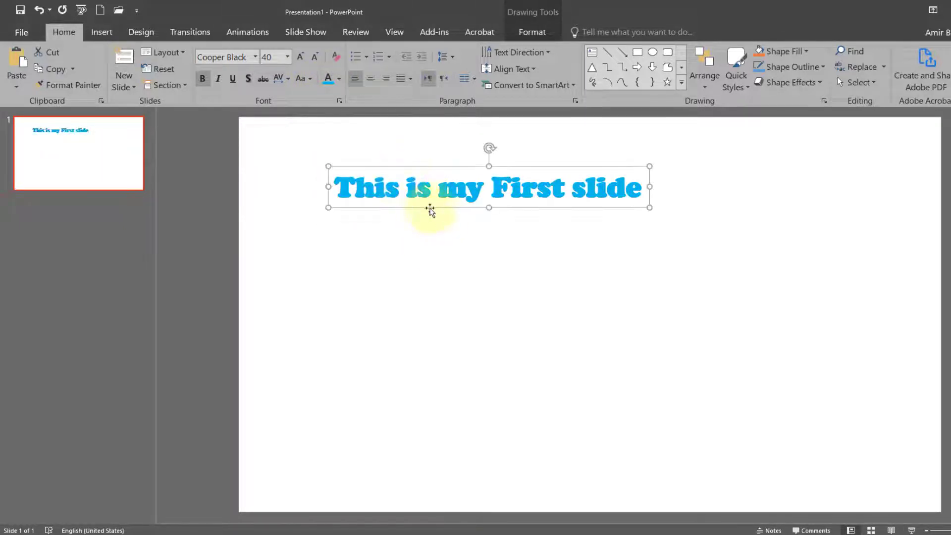
pyautogui.moveTo(440, 171); pyautogui.dragTo(467, 180)
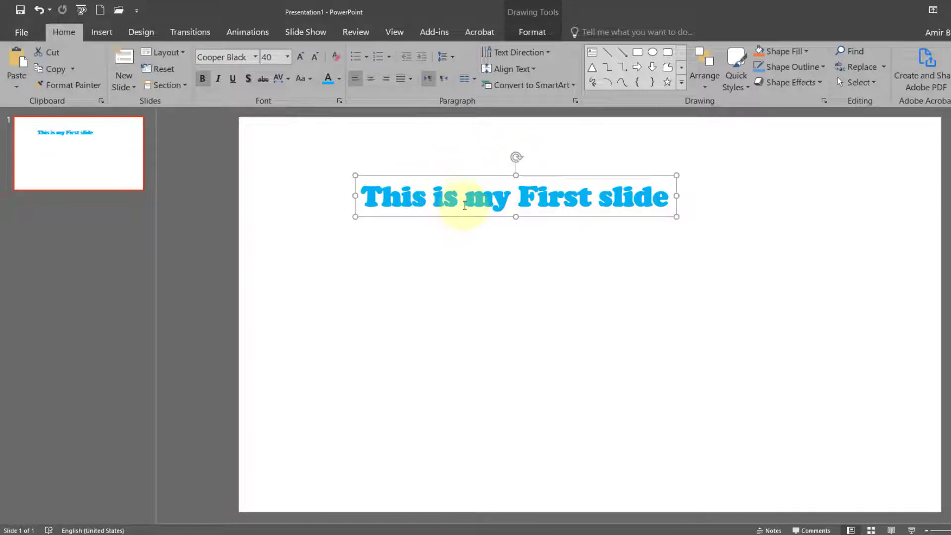
# Step: Apply the gold shape style from the last theme styles row to the text box and change its fill to light orange
pyautogui.click(533, 32)
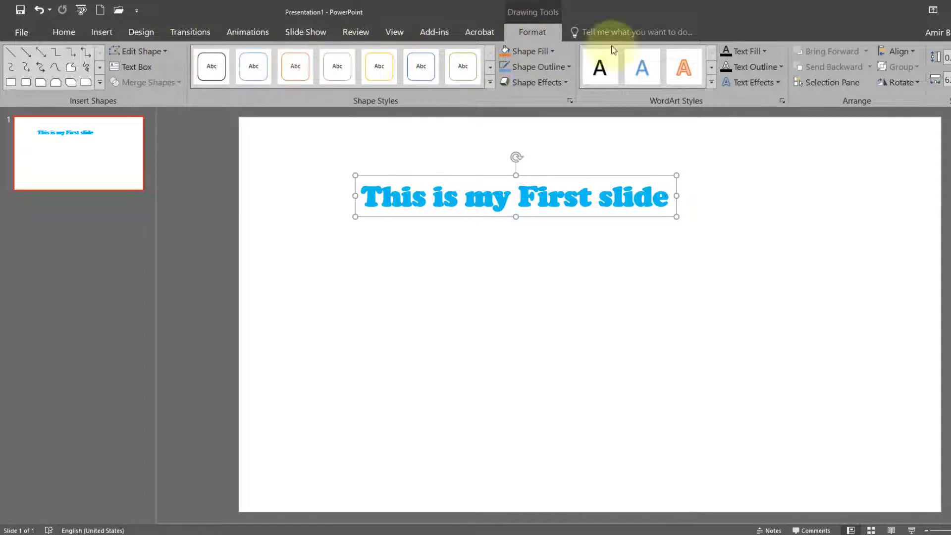
pyautogui.click(490, 82)
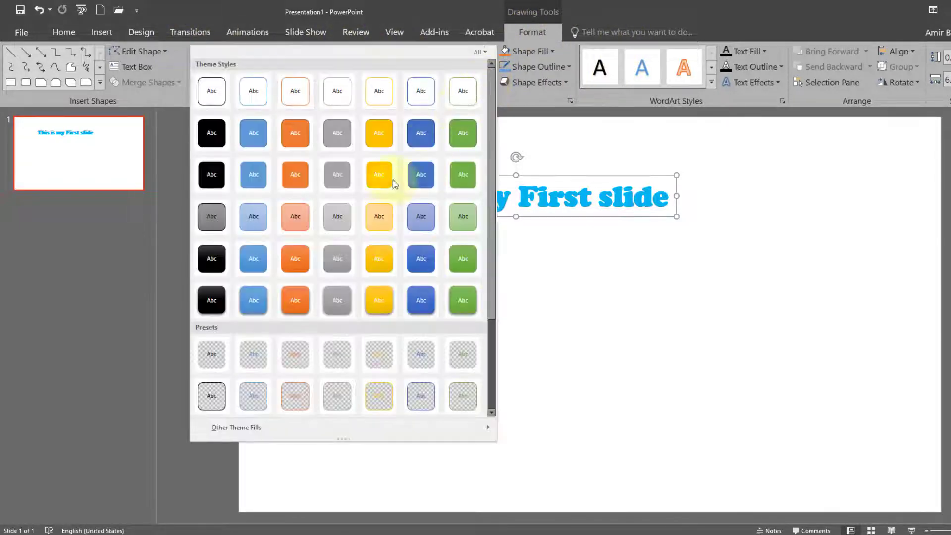
pyautogui.click(379, 298)
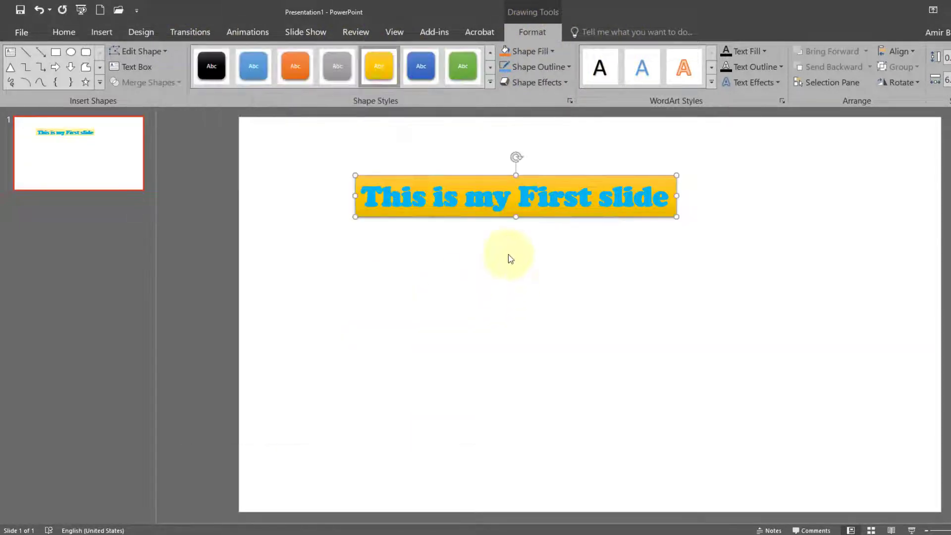
pyautogui.click(551, 53)
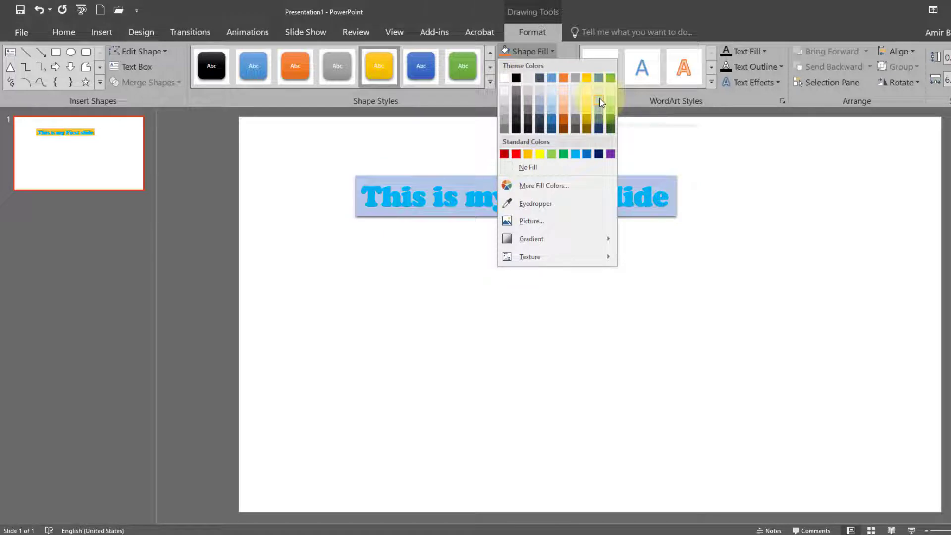
pyautogui.click(564, 99)
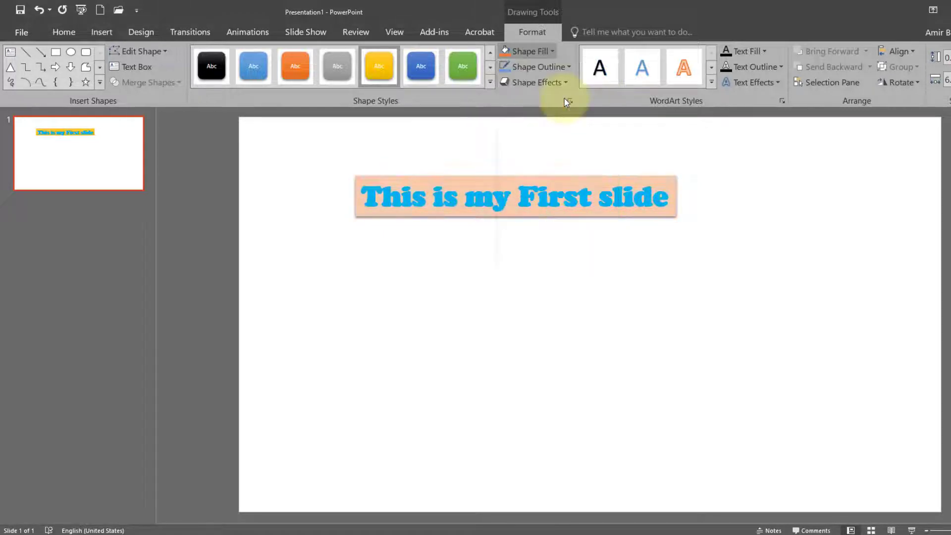
# Step: Give the text box a red outline
pyautogui.click(569, 69)
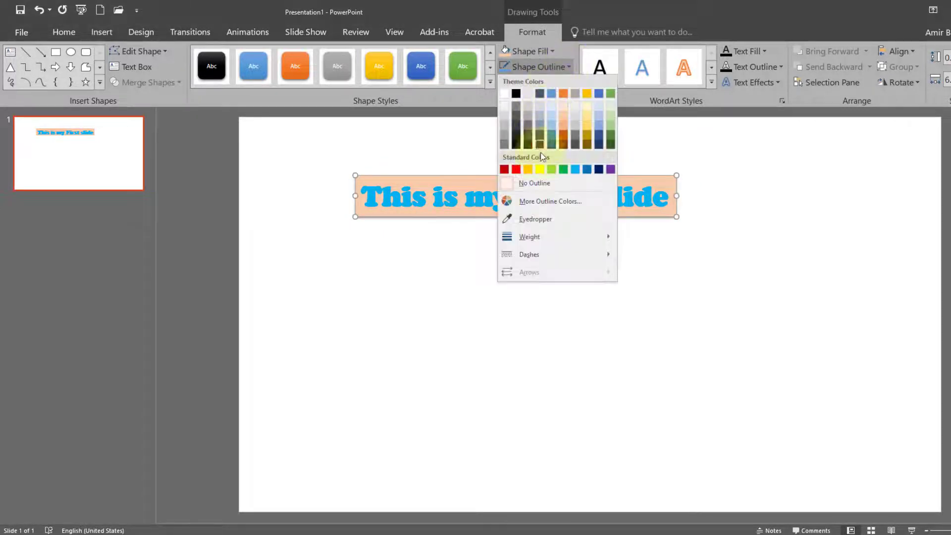
pyautogui.click(516, 167)
pyautogui.click(404, 203)
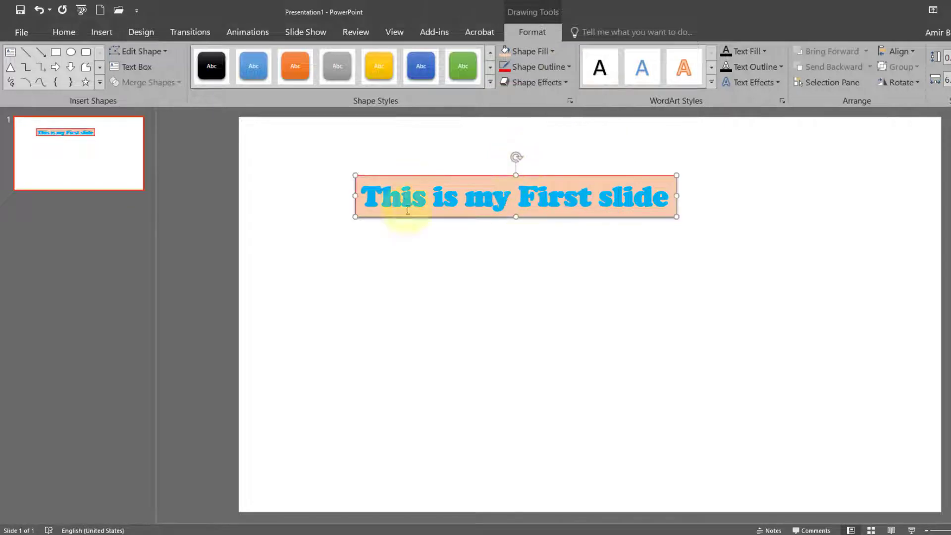
pyautogui.click(418, 283)
# Step: Apply the first outer shadow preset to the text box
pyautogui.click(473, 188)
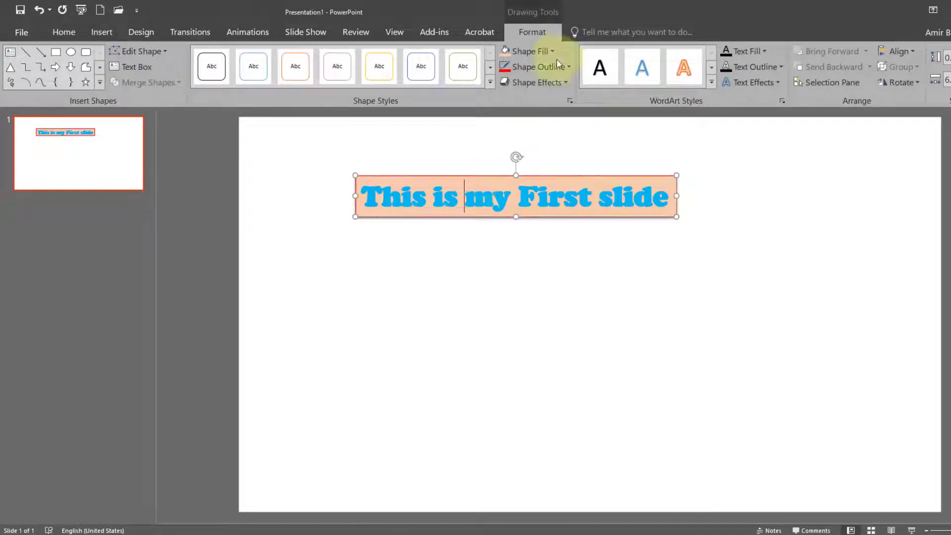
pyautogui.click(543, 82)
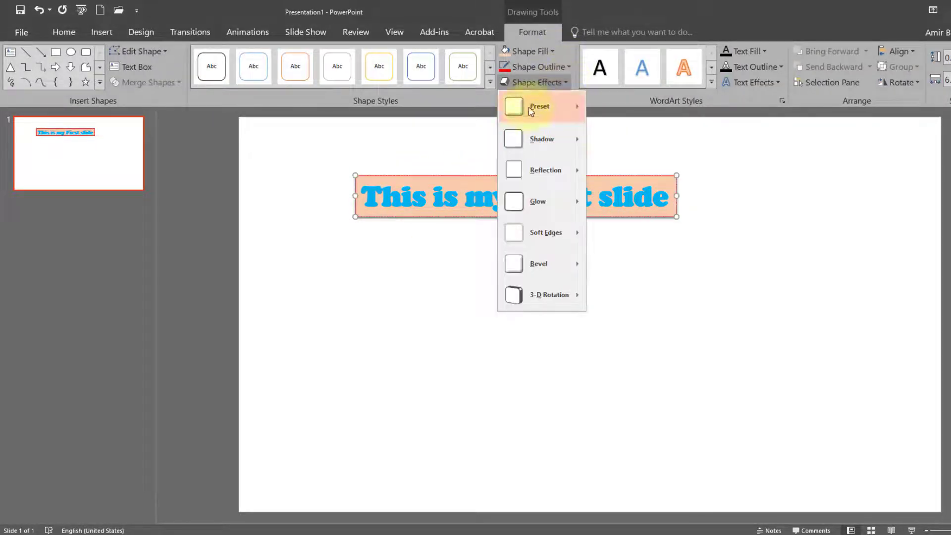
pyautogui.moveTo(531, 111)
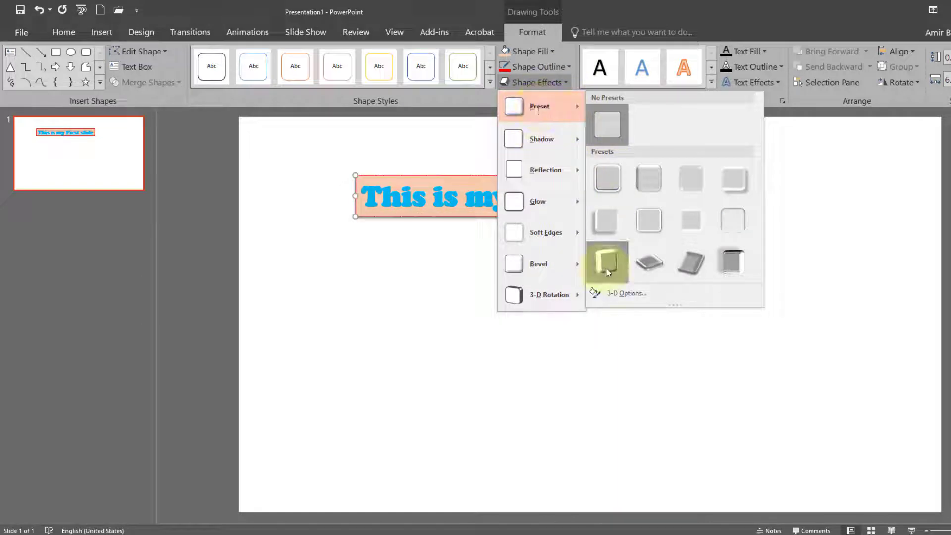
pyautogui.moveTo(539, 146)
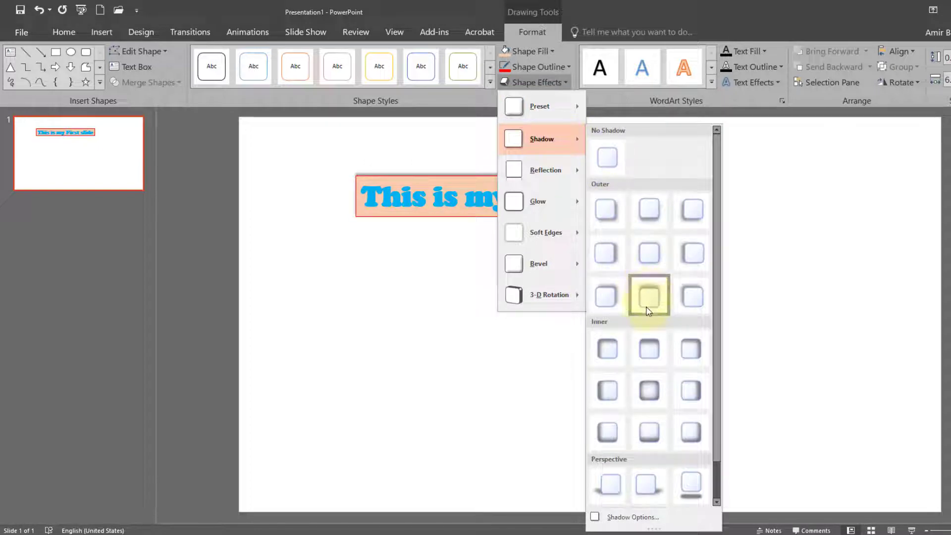
pyautogui.click(604, 215)
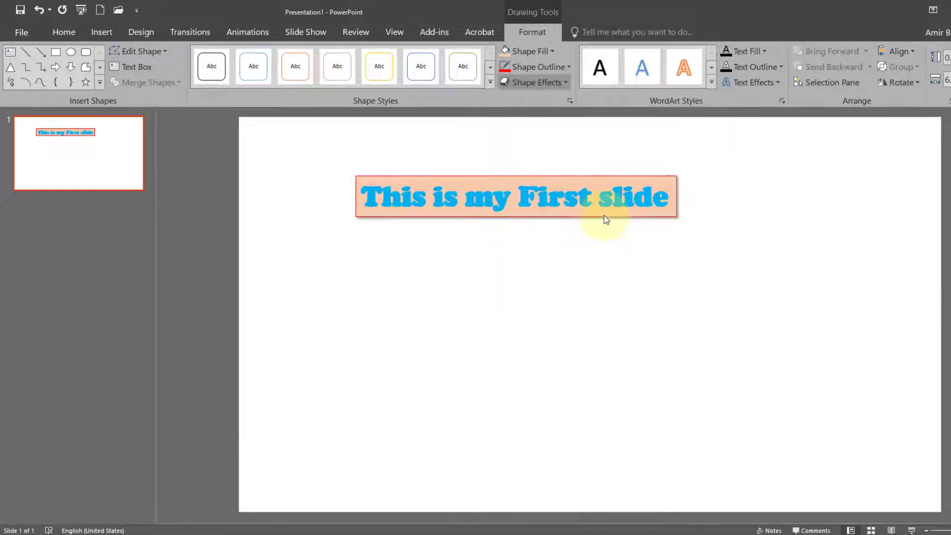
# Step: Apply the second Parallel 3-D rotation preset to the text box and try to shift it slightly left and down
pyautogui.click(554, 82)
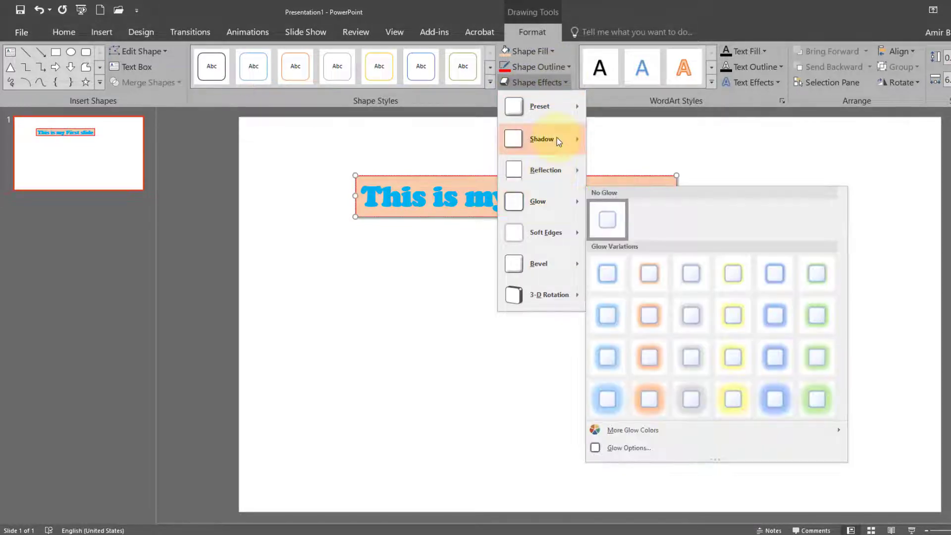
pyautogui.moveTo(559, 115)
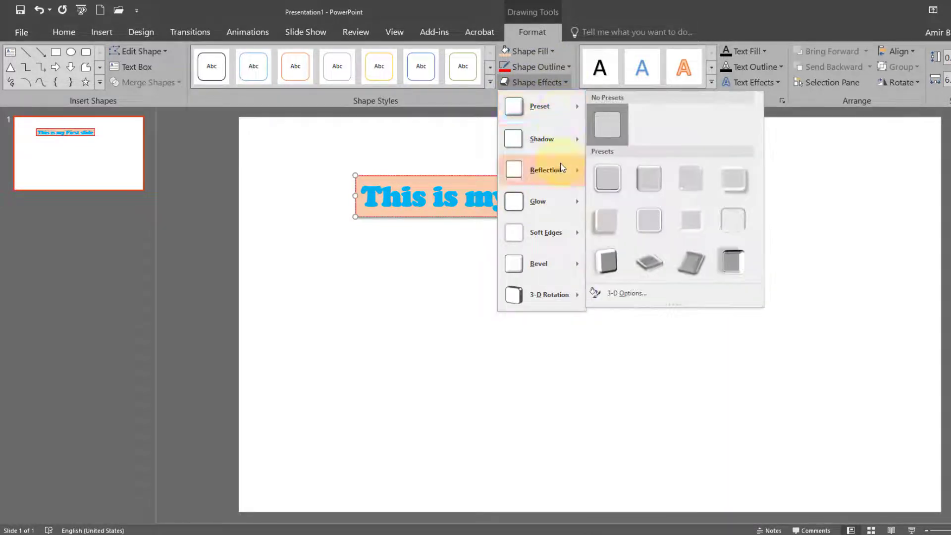
pyautogui.moveTo(558, 262)
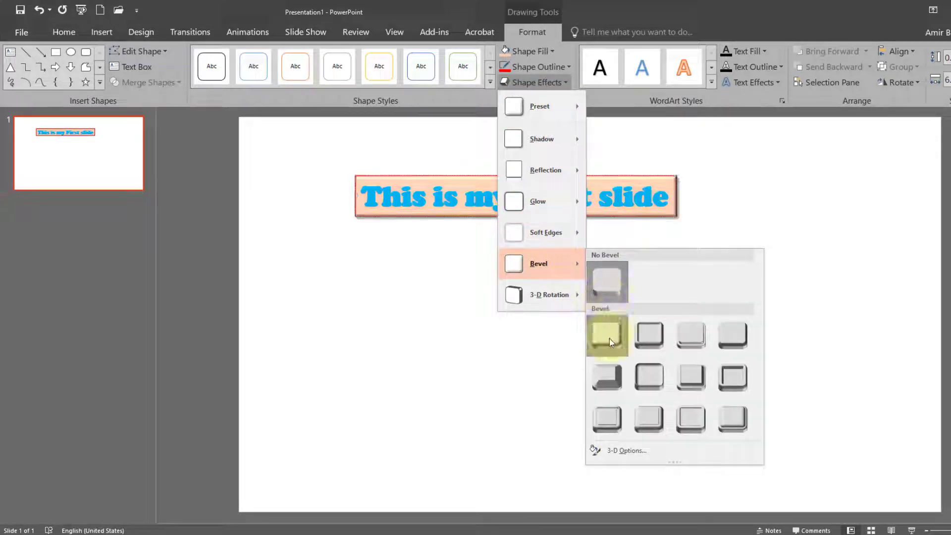
pyautogui.moveTo(574, 297)
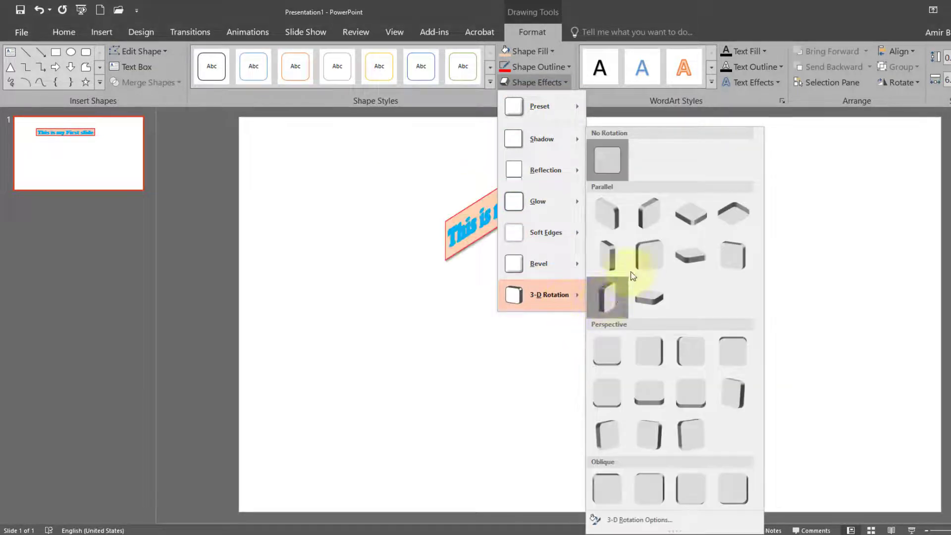
pyautogui.click(652, 212)
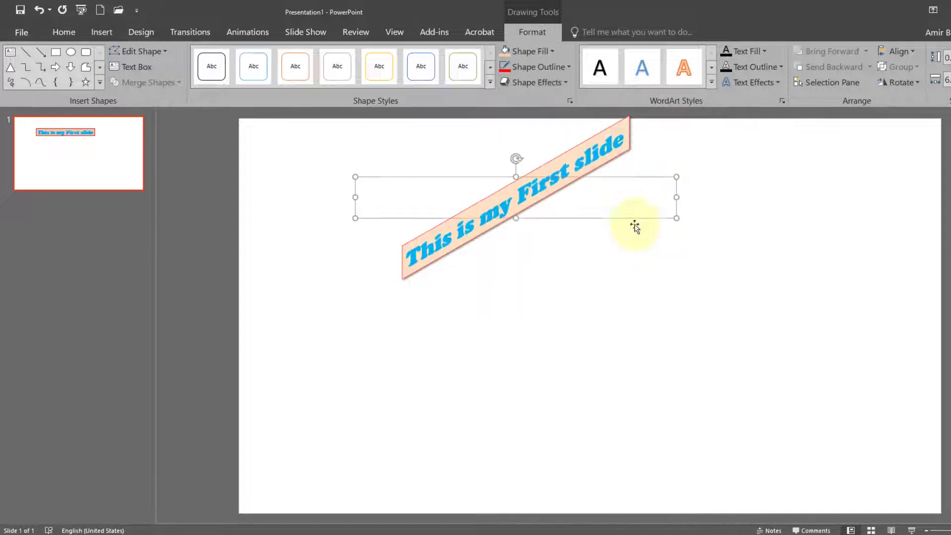
pyautogui.click(462, 203)
pyautogui.click(480, 201)
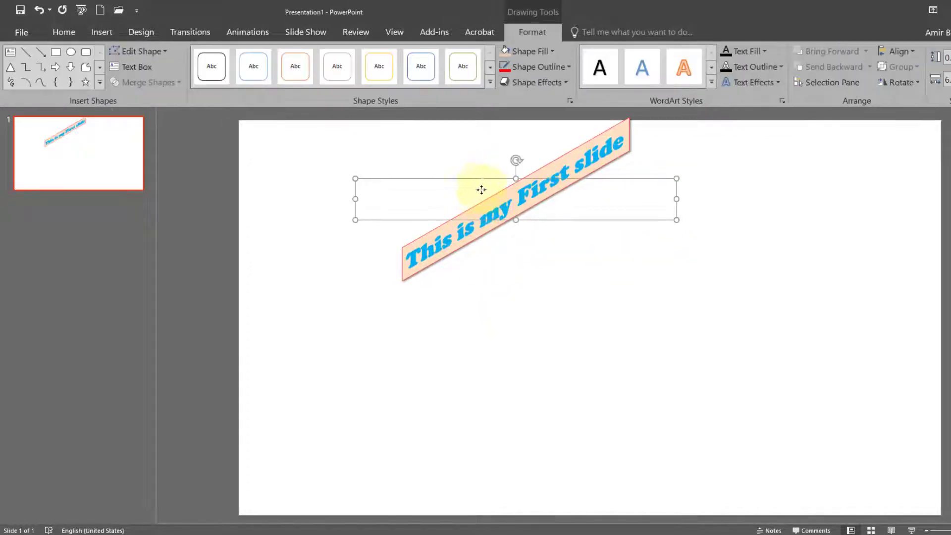
pyautogui.moveTo(482, 190); pyautogui.dragTo(446, 241)
pyautogui.click(484, 297)
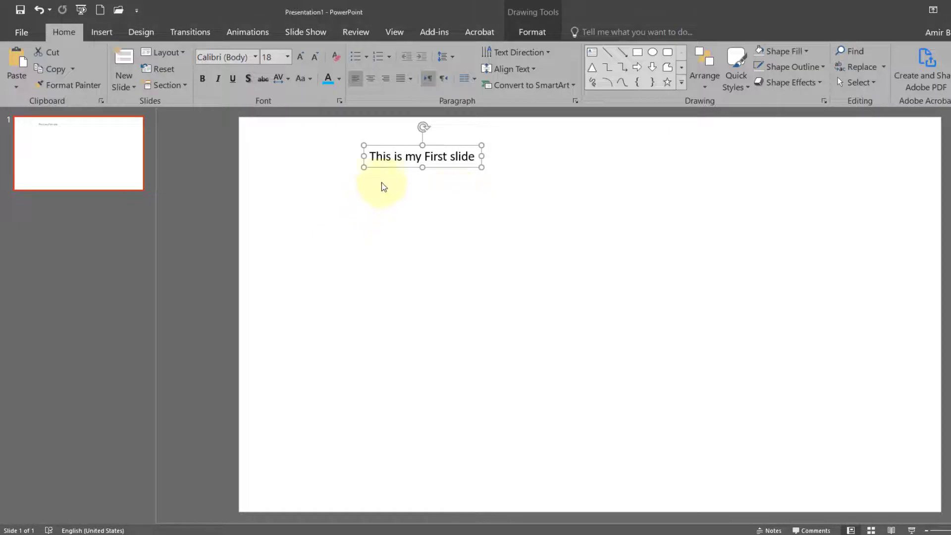
# Step: Move the unformatted text box right and down on the slide and bring it back near the slide's upper edge
pyautogui.moveTo(391, 146); pyautogui.dragTo(440, 204)
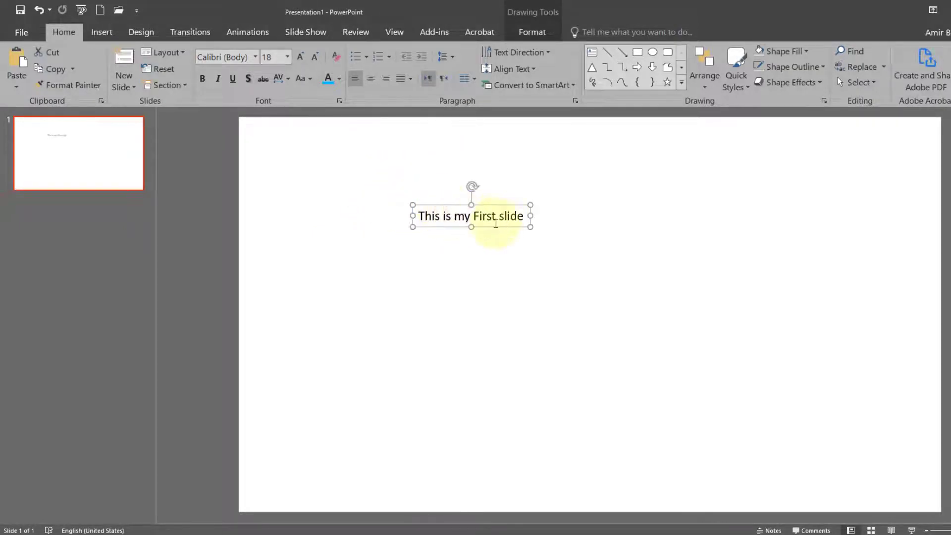
pyautogui.moveTo(439, 205); pyautogui.dragTo(392, 166)
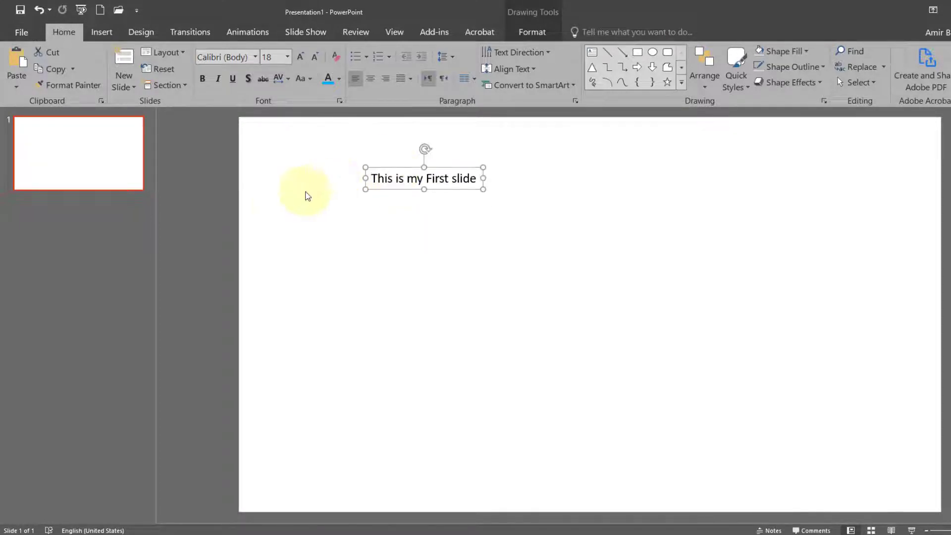
# Step: Add a second slide with the Blank layout
pyautogui.click(122, 61)
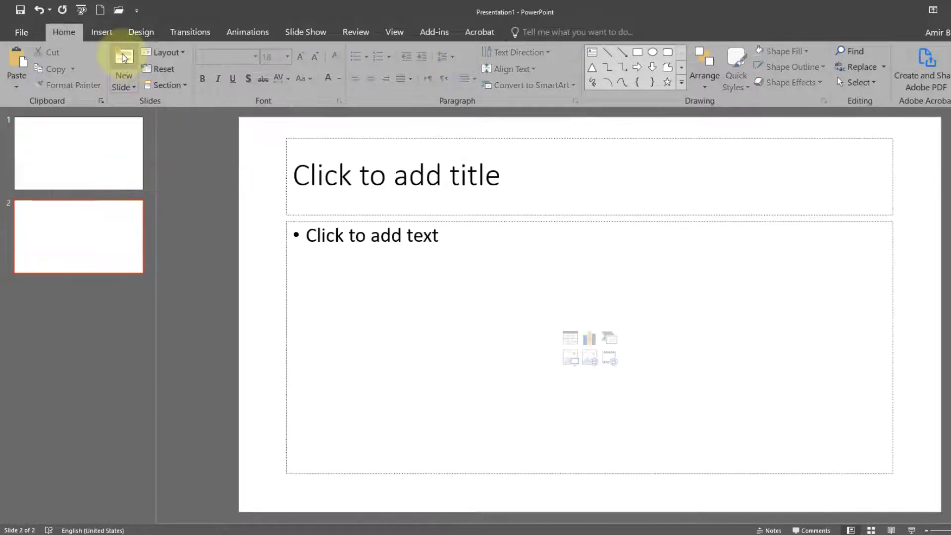
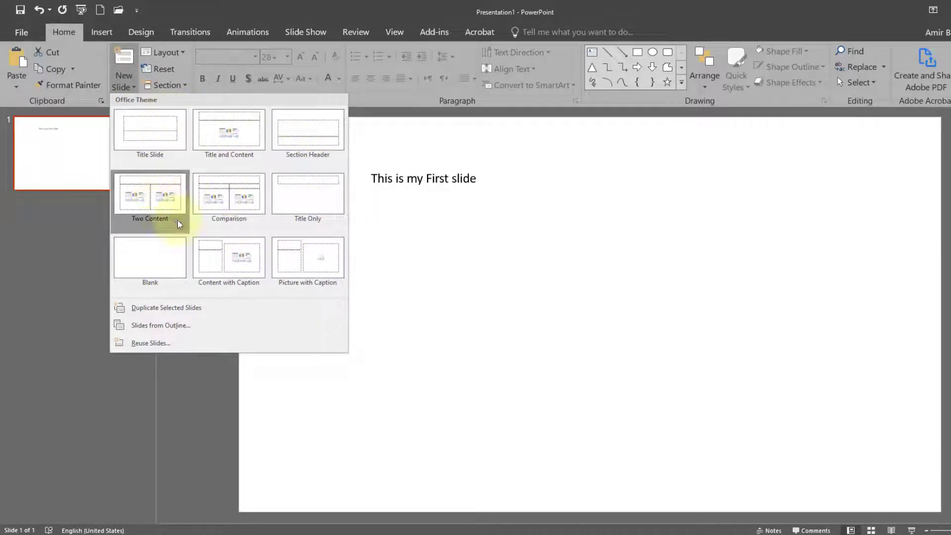
pyautogui.click(151, 262)
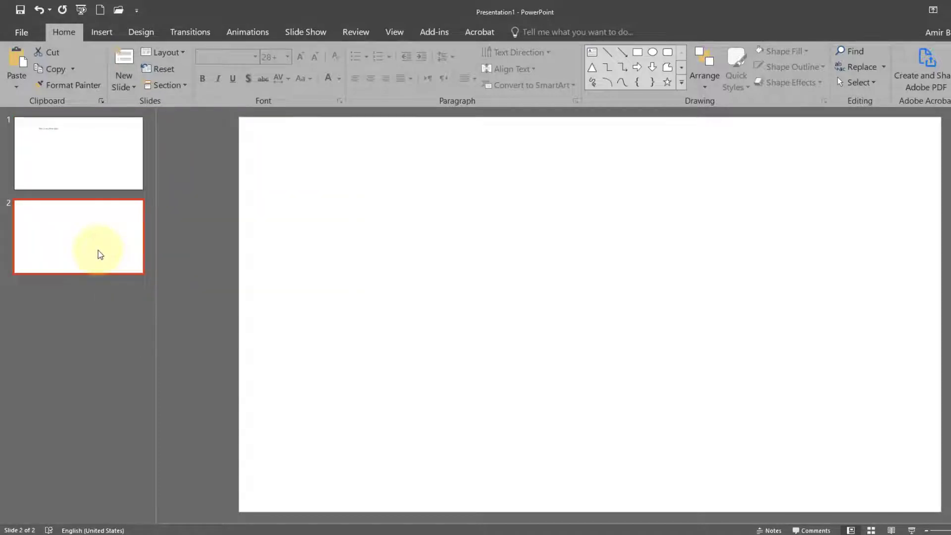
# Step: Move the text box on slide 1 slightly right and up, close to the slide's upper edge
pyautogui.click(79, 159)
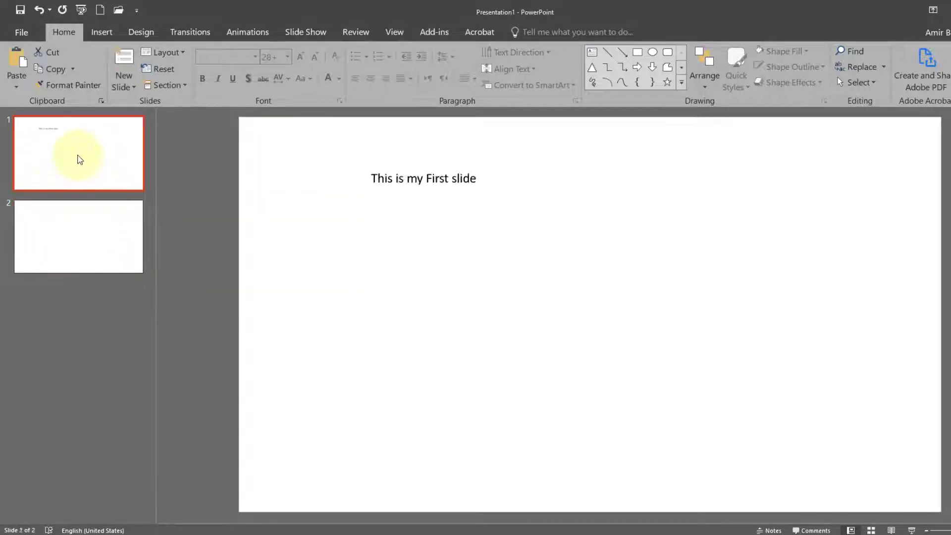
pyautogui.click(390, 177)
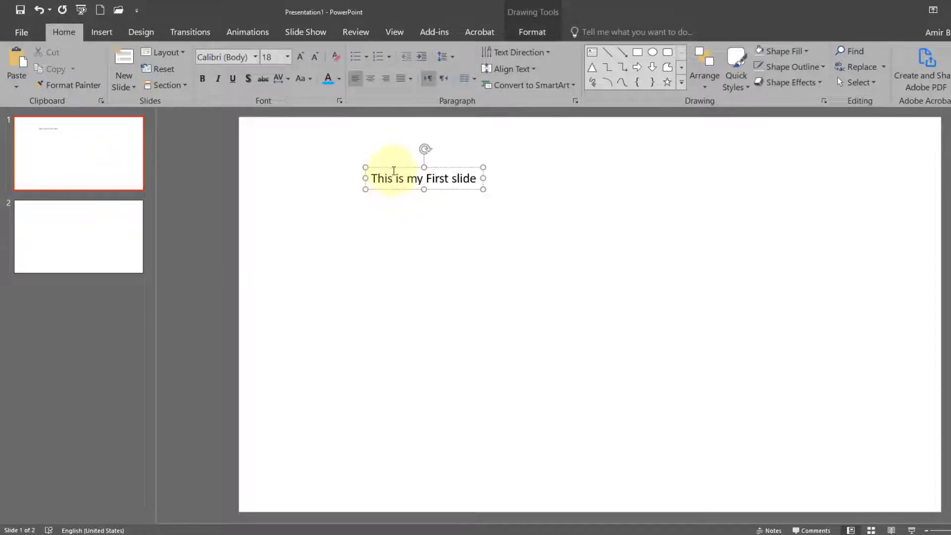
pyautogui.moveTo(392, 171); pyautogui.dragTo(410, 130)
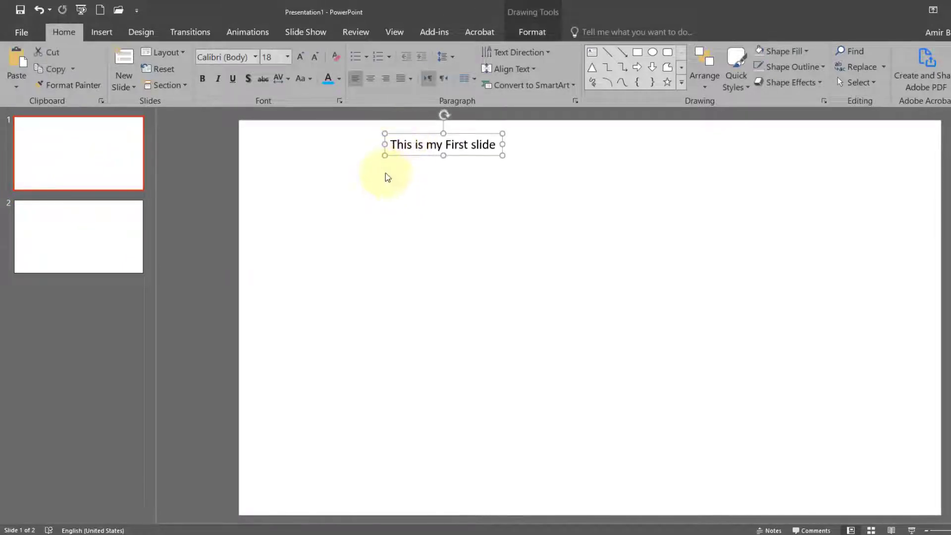
pyautogui.click(70, 164)
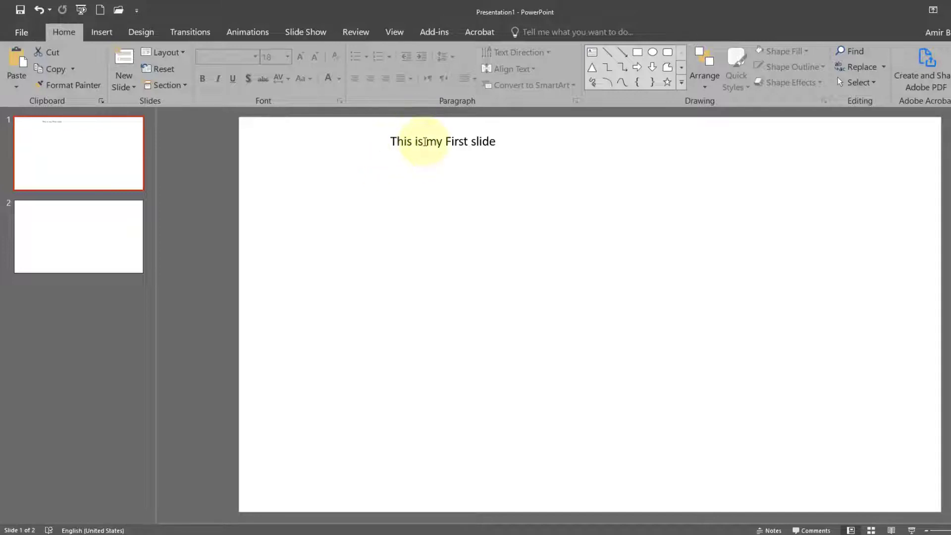
# Step: Add two more slides with the Blank layout after slide 2
pyautogui.click(81, 231)
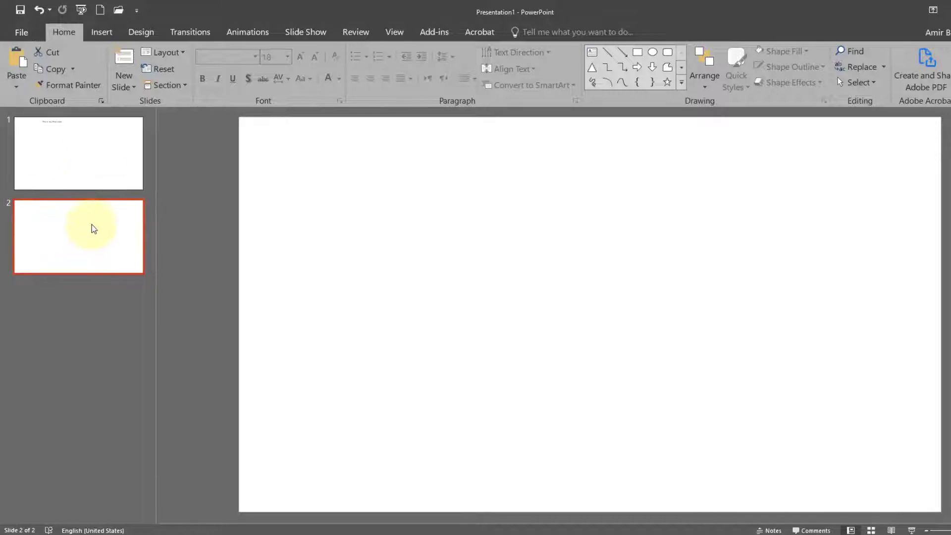
pyautogui.click(133, 87)
pyautogui.click(132, 255)
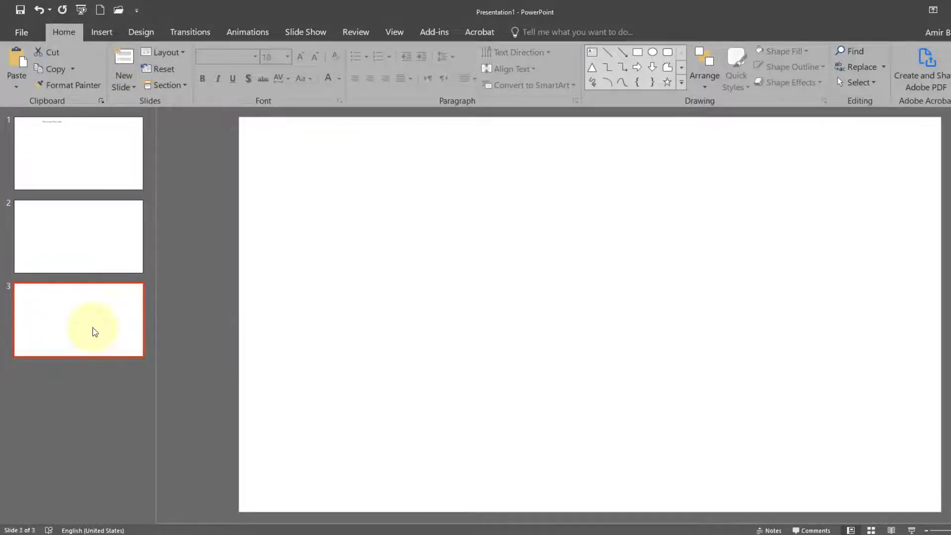
pyautogui.click(133, 88)
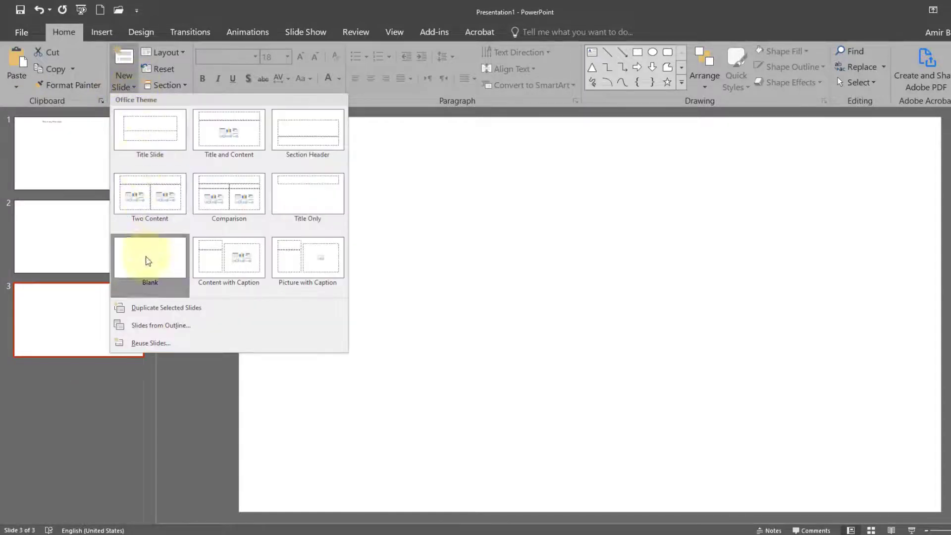
pyautogui.click(126, 256)
pyautogui.click(97, 496)
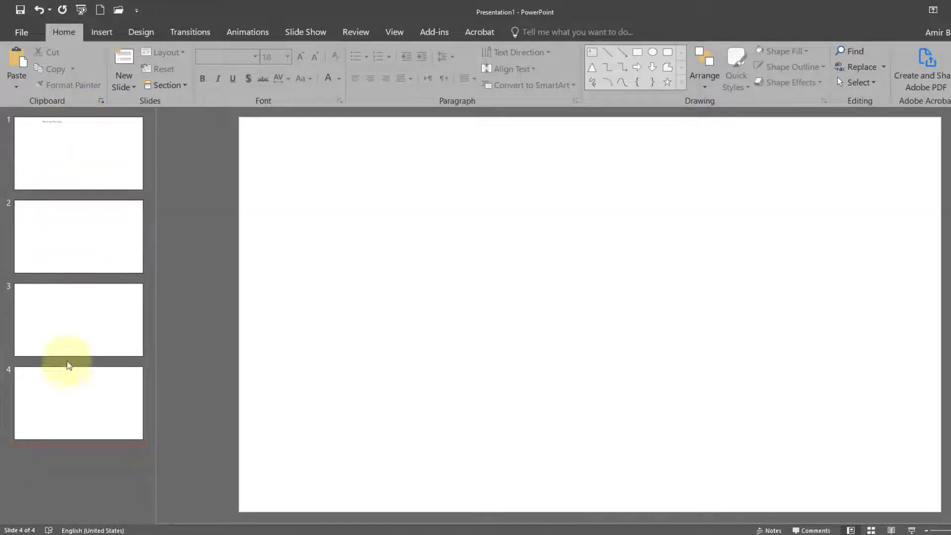
# Step: Replace the text on slide 1 with 1 and enlarge its font size to 413
pyautogui.click(61, 143)
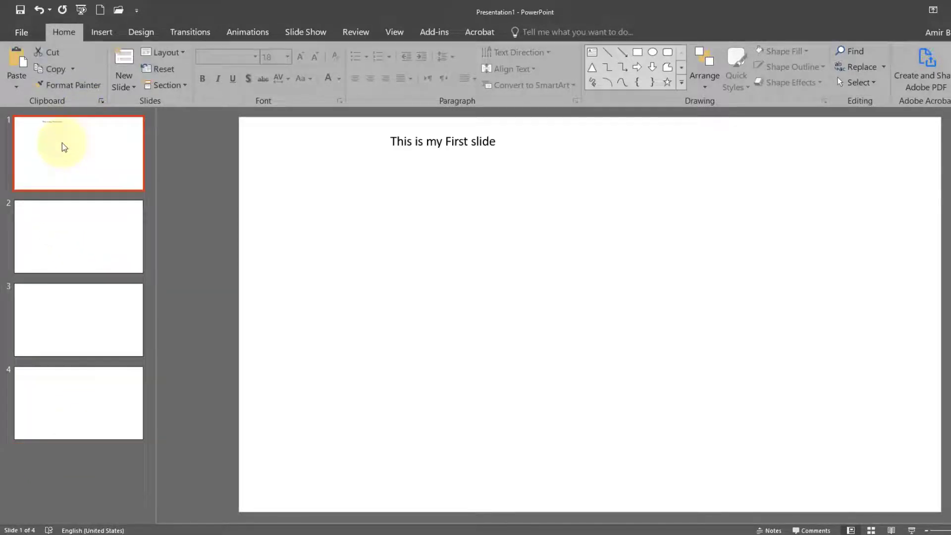
pyautogui.click(403, 142)
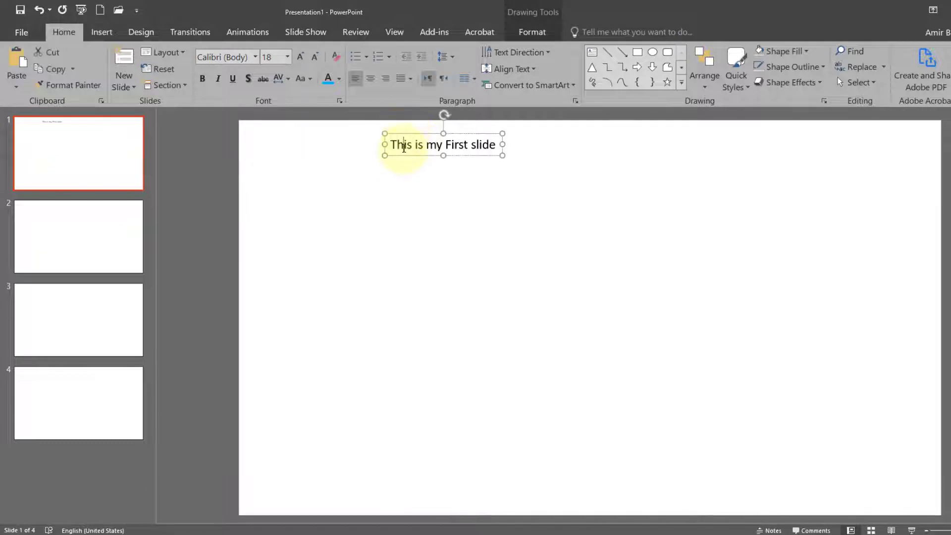
pyautogui.tripleClick(404, 147)
pyautogui.write('1')
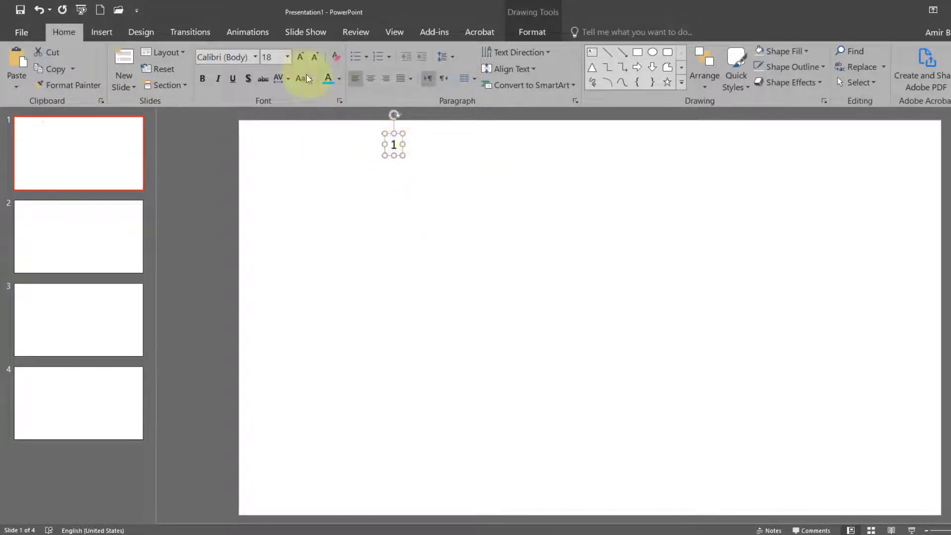
pyautogui.click(299, 57)
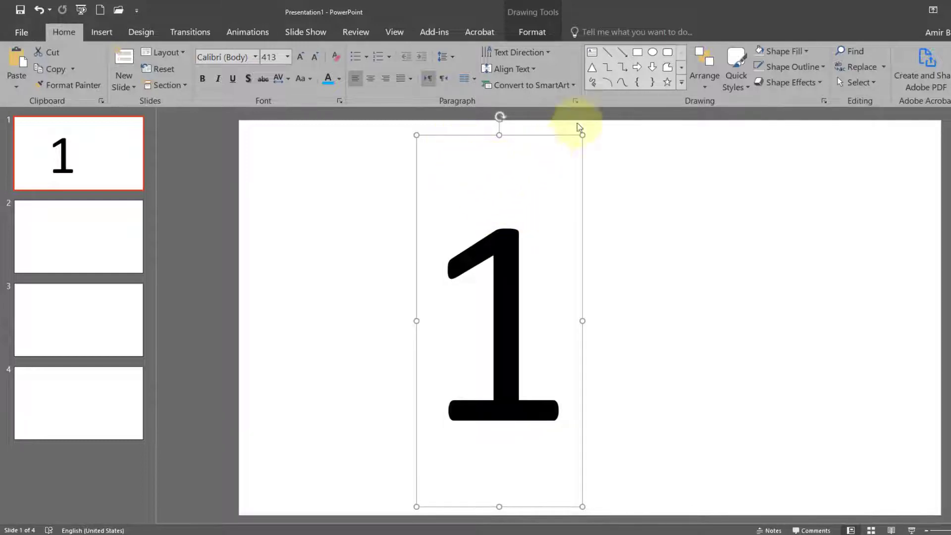
# Step: Align the number's text box to the horizontal center and vertical middle of slide 1
pyautogui.click(705, 85)
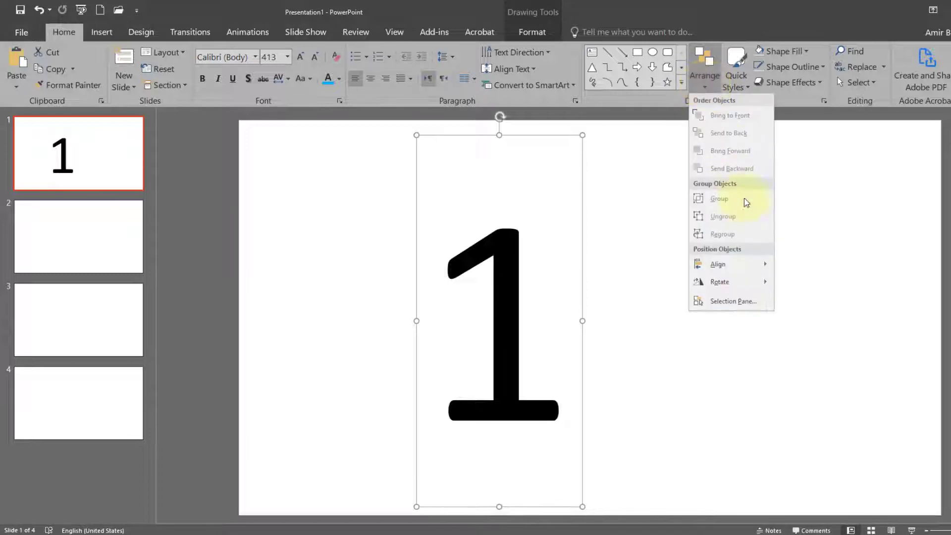
pyautogui.moveTo(731, 264)
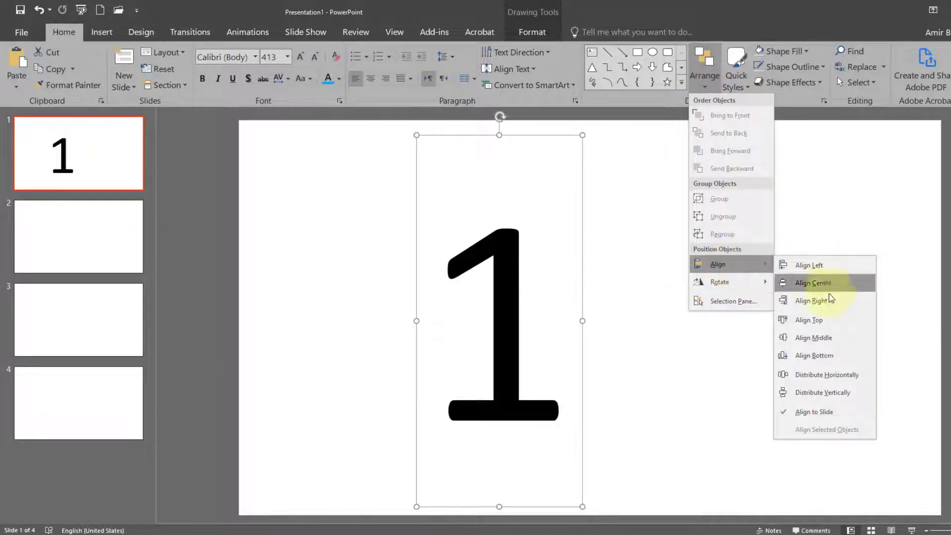
pyautogui.click(813, 288)
pyautogui.click(700, 83)
pyautogui.moveTo(718, 263)
pyautogui.click(808, 341)
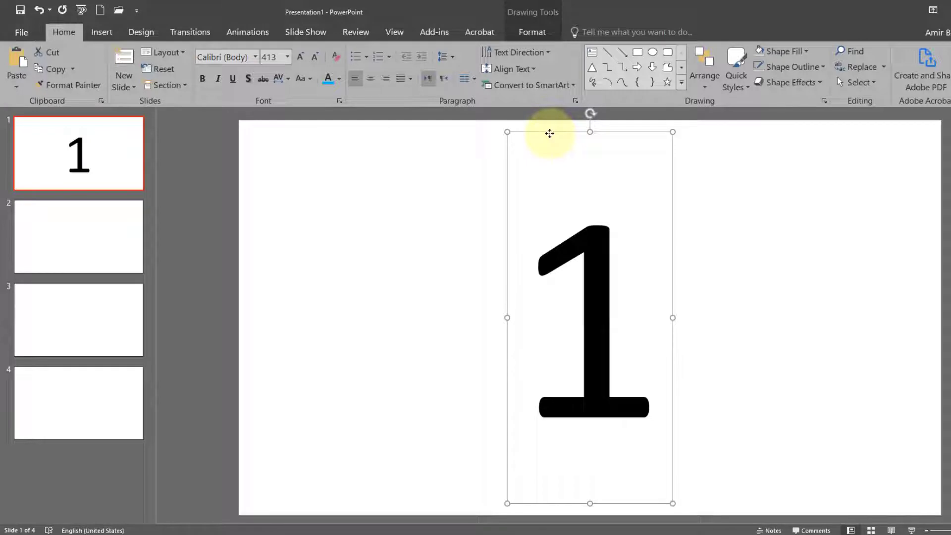
# Step: Paste the number's text box from slide 1 onto slide 2 and change its text to 2
pyautogui.click(95, 233)
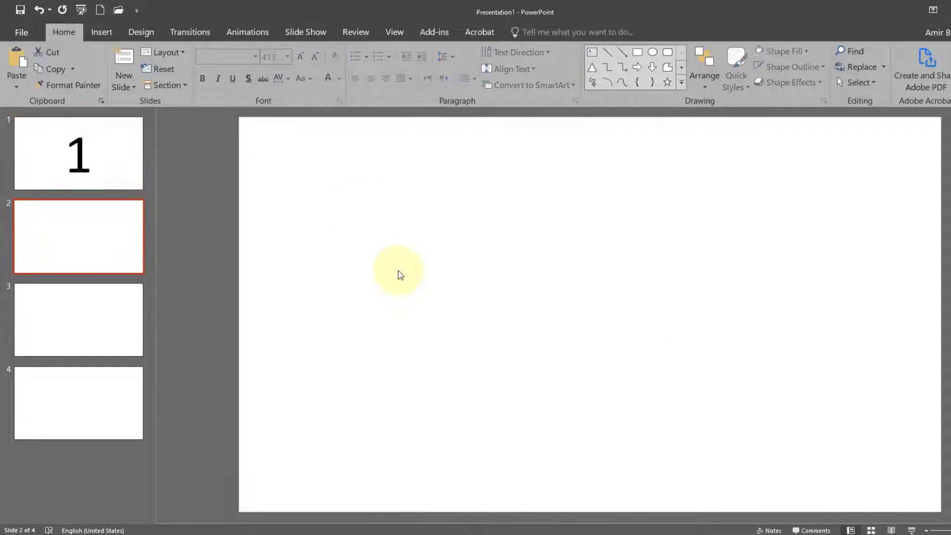
pyautogui.hotkey('ctrl', 'v')
pyautogui.doubleClick(580, 319)
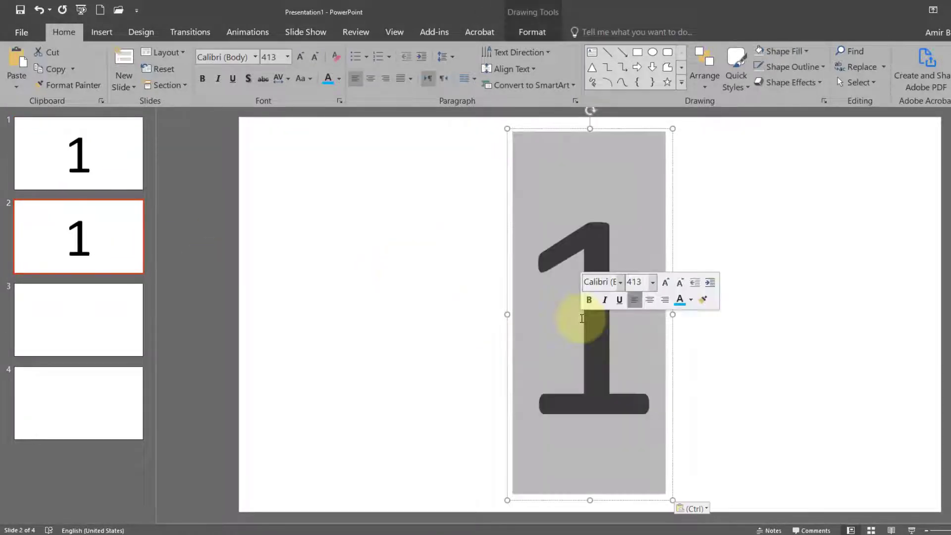
pyautogui.write('2')
pyautogui.click(91, 319)
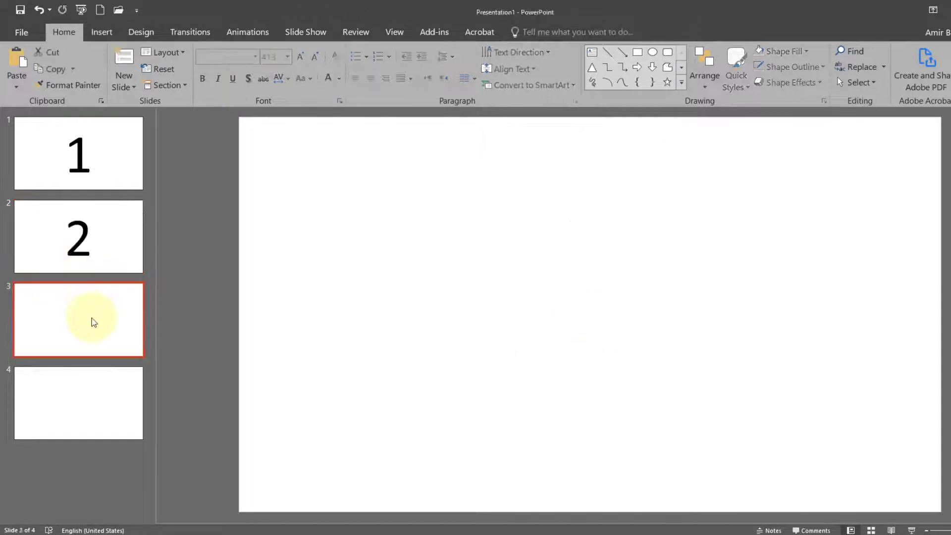
# Step: Paste the number's text box onto slide 3 and change its text to 3
pyautogui.hotkey('ctrl', 'v')
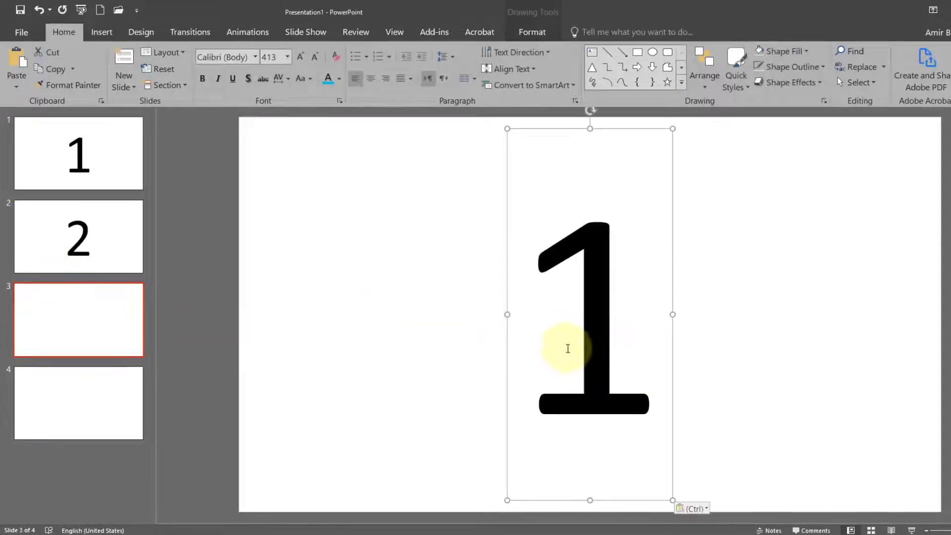
pyautogui.doubleClick(580, 328)
pyautogui.write('3')
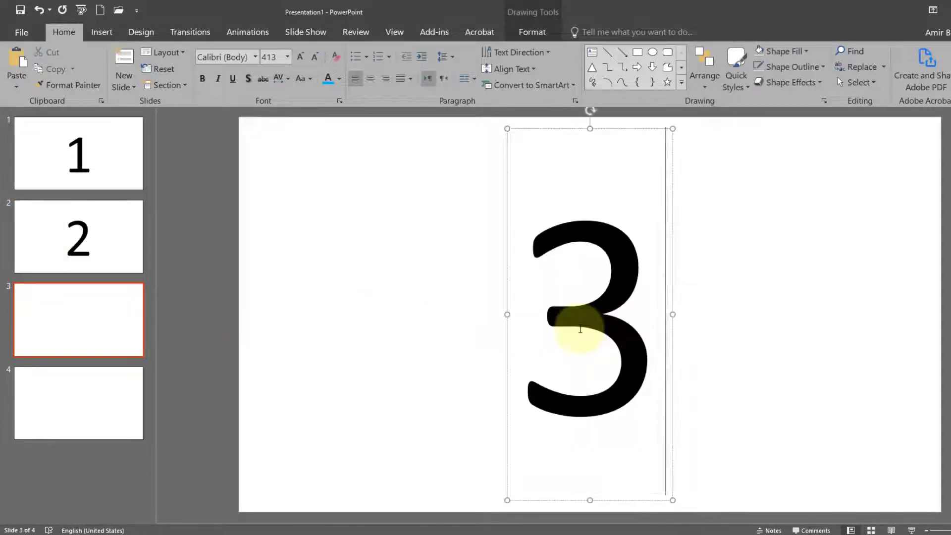
# Step: Paste the number's text box onto slide 4 and change its text to 4
pyautogui.click(109, 399)
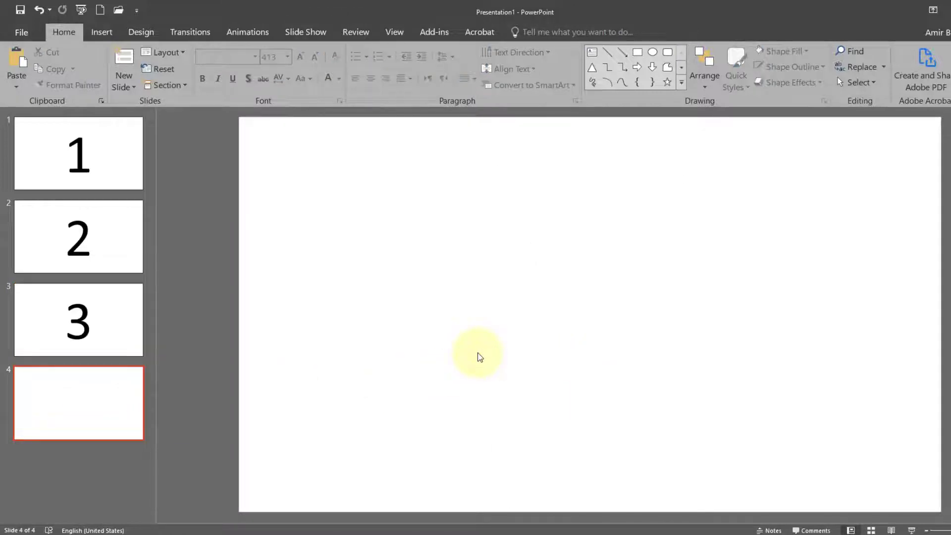
pyautogui.hotkey('ctrl', 'v')
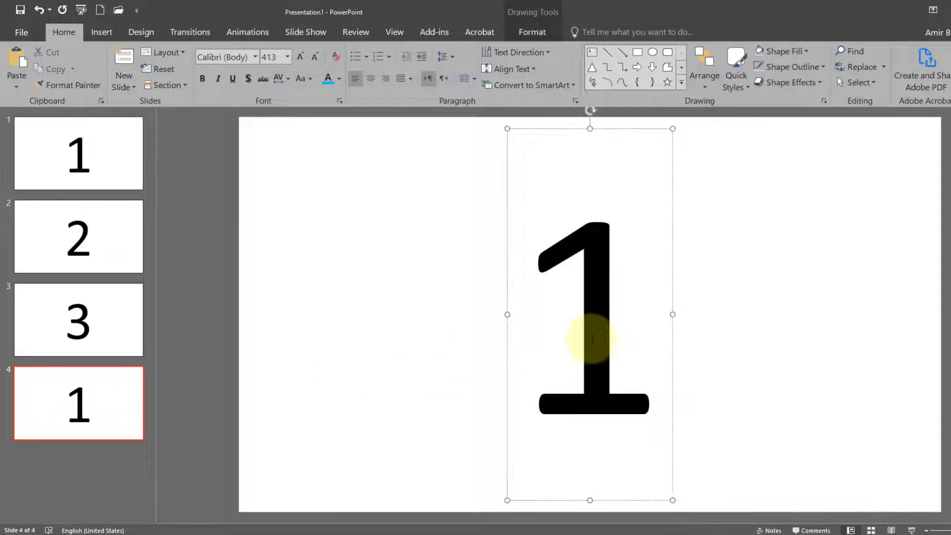
pyautogui.write('4')
pyautogui.press('BackSpace')
pyautogui.press('BackSpace')
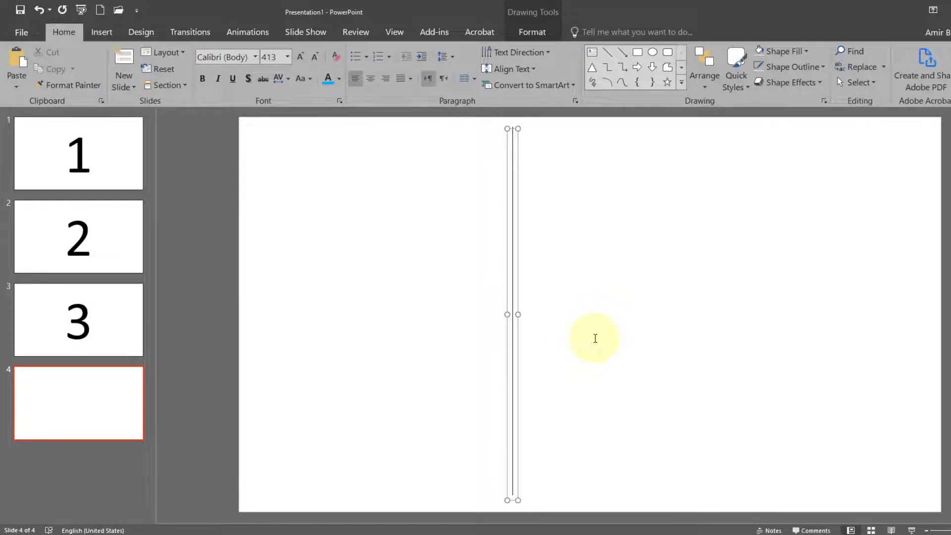
pyautogui.write('4')
pyautogui.click(456, 330)
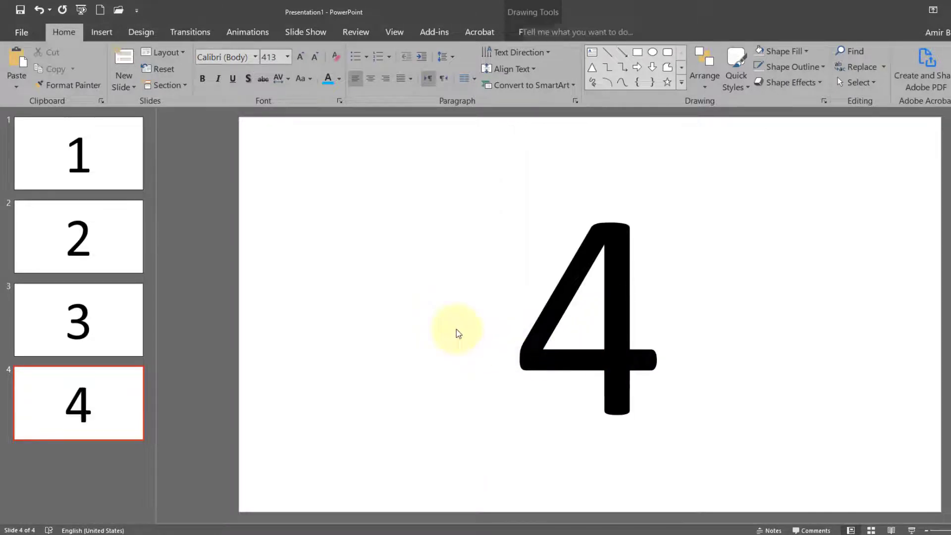
pyautogui.click(106, 171)
pyautogui.click(96, 240)
pyautogui.click(94, 323)
pyautogui.click(112, 407)
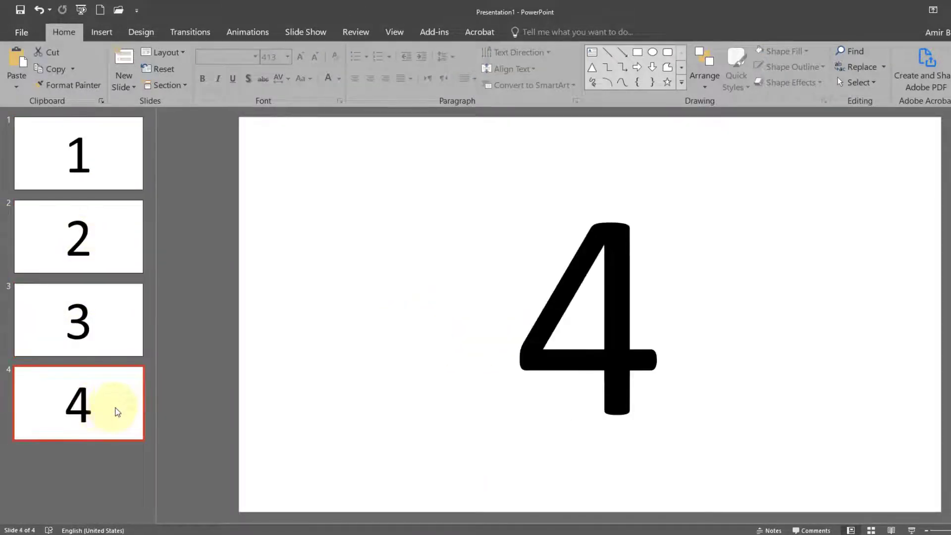
# Step: Rearrange the slides by moving them up and down until their numbers run 3, 1, 2, 4
pyautogui.click(127, 225)
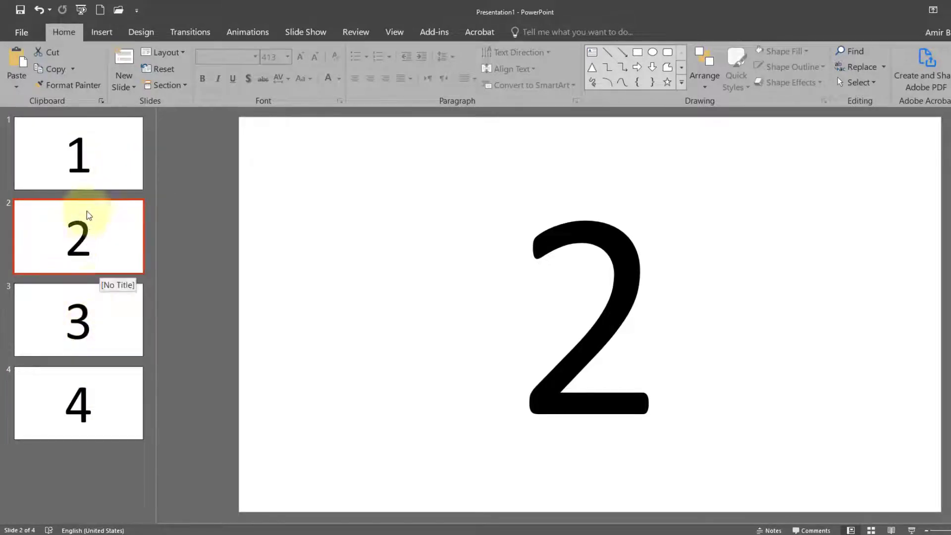
pyautogui.moveTo(101, 311); pyautogui.dragTo(93, 226)
pyautogui.moveTo(78, 403); pyautogui.dragTo(82, 301)
pyautogui.moveTo(106, 156); pyautogui.dragTo(102, 262)
pyautogui.moveTo(90, 392); pyautogui.dragTo(76, 305)
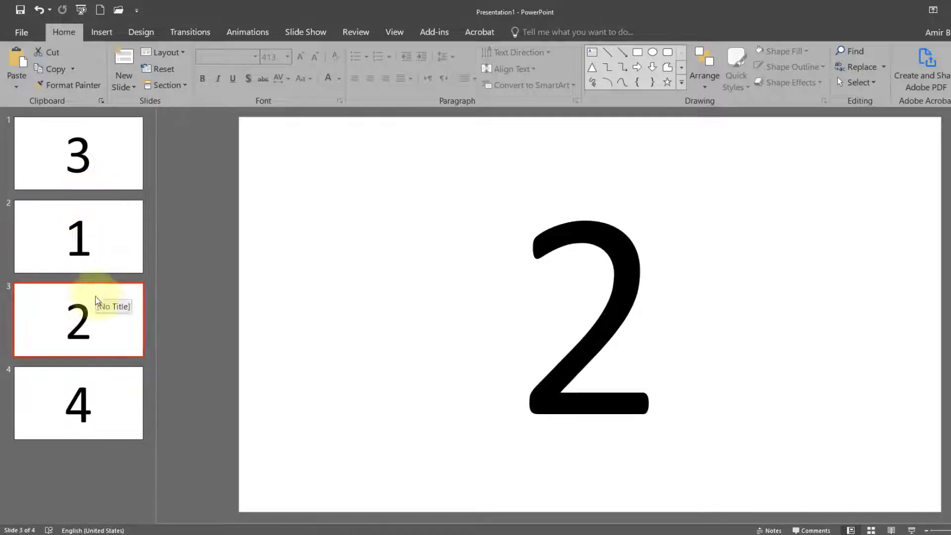
# Step: Delete the slide showing number 1 from second place and undo the deletion
pyautogui.click(77, 271)
pyautogui.moveTo(87, 269); pyautogui.dragTo(102, 244)
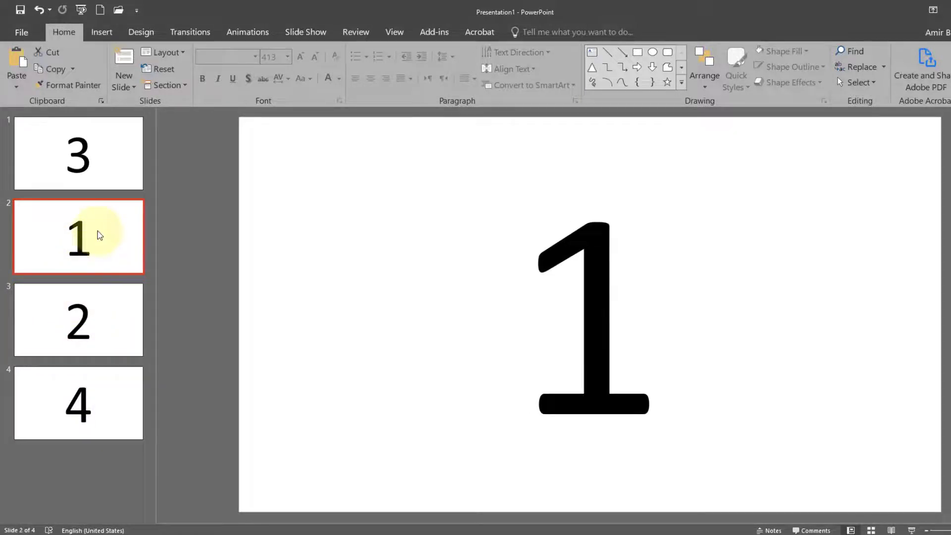
pyautogui.rightClick(98, 233)
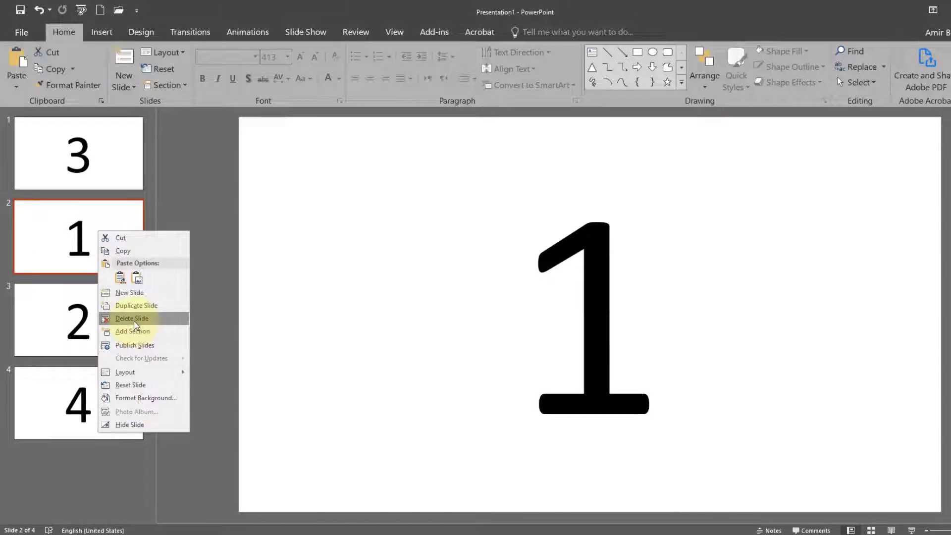
pyautogui.click(16, 245)
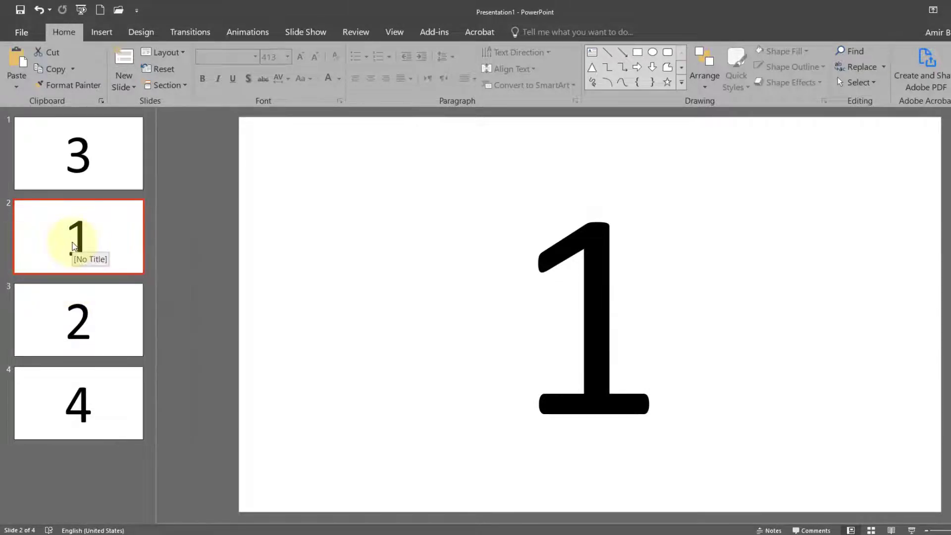
pyautogui.press('Delete')
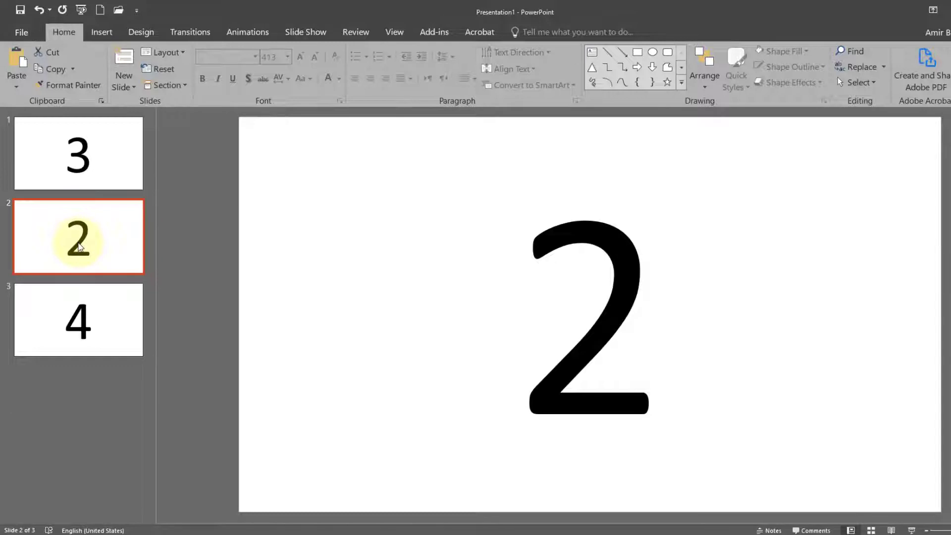
pyautogui.hotkey('ctrl', 'z')
pyautogui.click(95, 325)
pyautogui.click(80, 248)
pyautogui.click(95, 287)
pyautogui.click(95, 379)
pyautogui.click(93, 312)
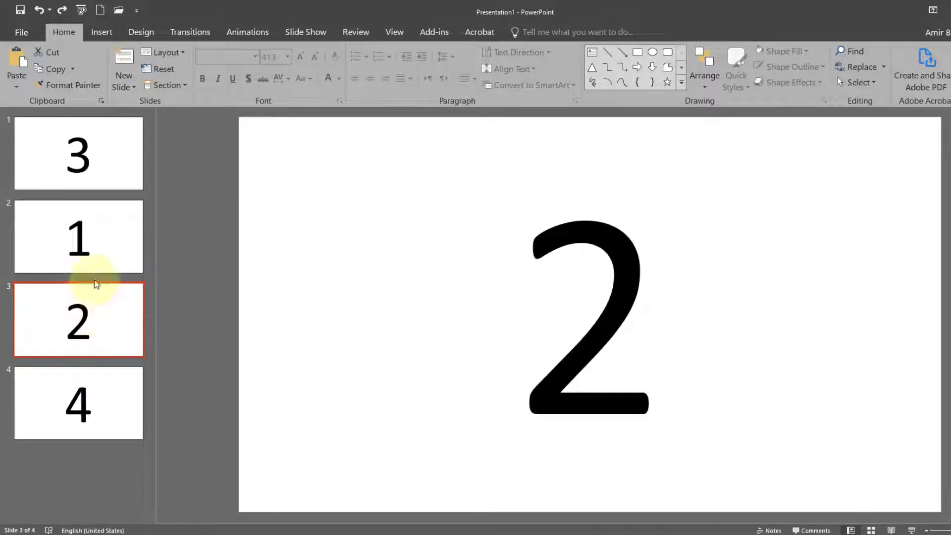
pyautogui.click(104, 230)
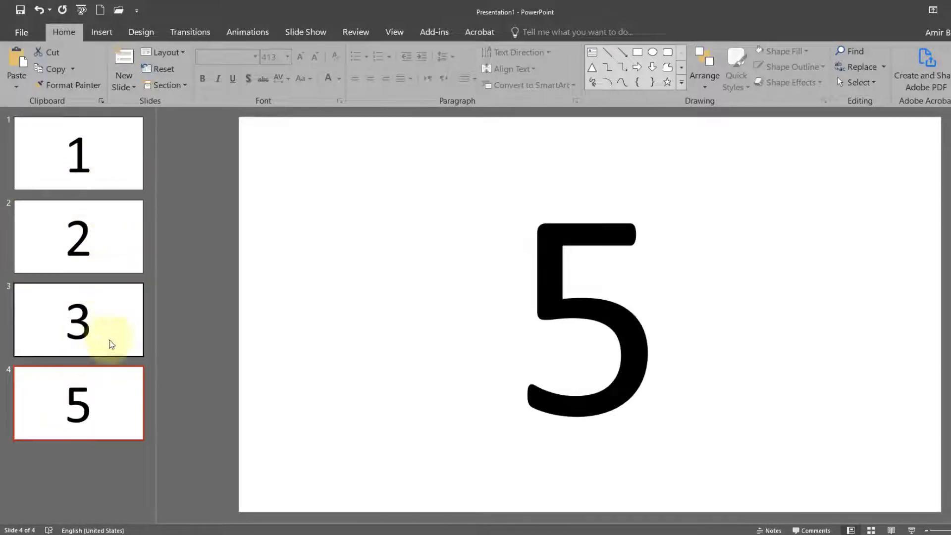
pyautogui.click(78, 322)
pyautogui.click(76, 389)
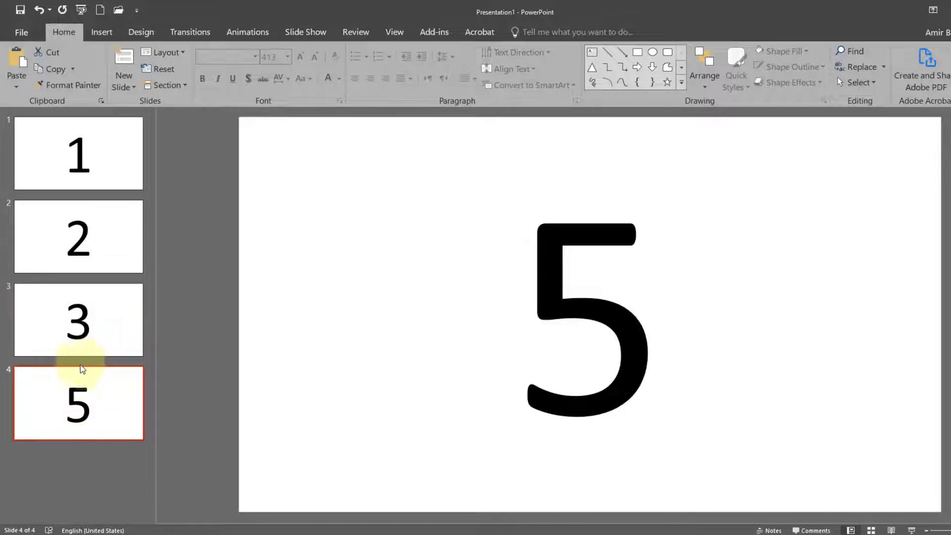
# Step: Insert a new slide with the Blank layout between the slides numbered 3 and 5
pyautogui.click(82, 365)
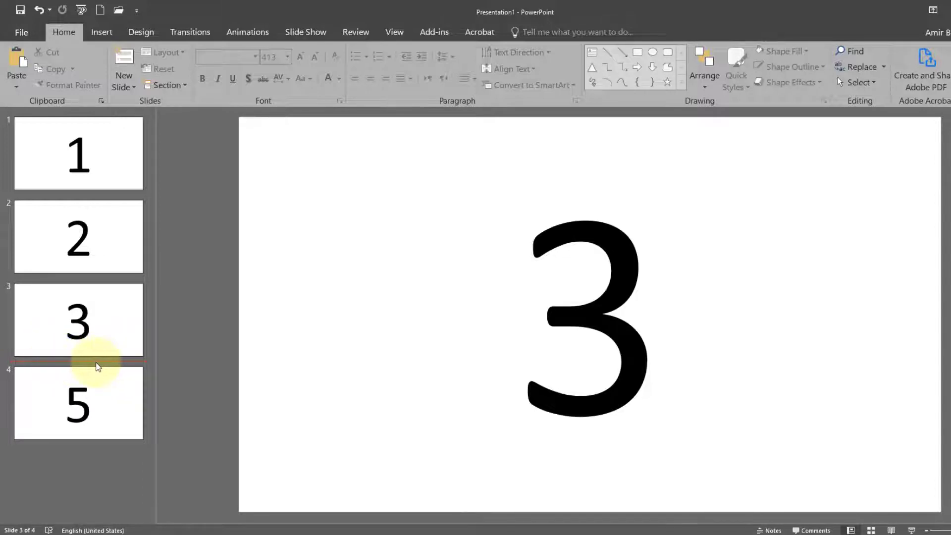
pyautogui.click(129, 87)
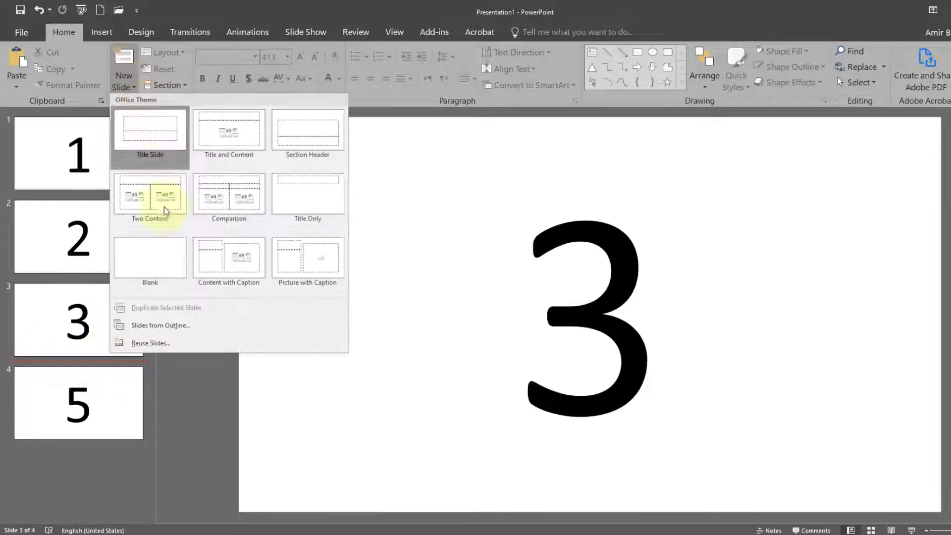
pyautogui.click(153, 266)
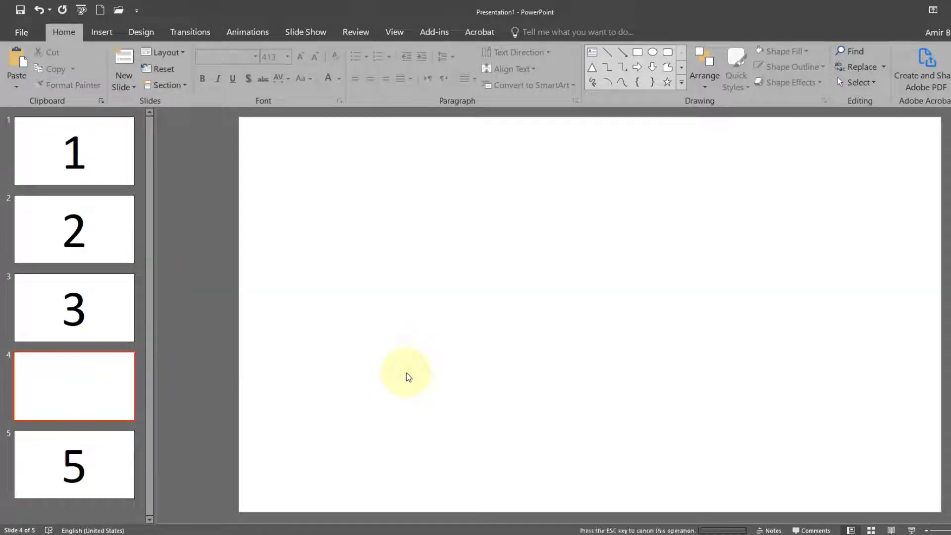
# Step: Paste the number's text box onto the new blank slide and change its text to 4
pyautogui.hotkey('ctrl', 'v')
pyautogui.click(579, 307)
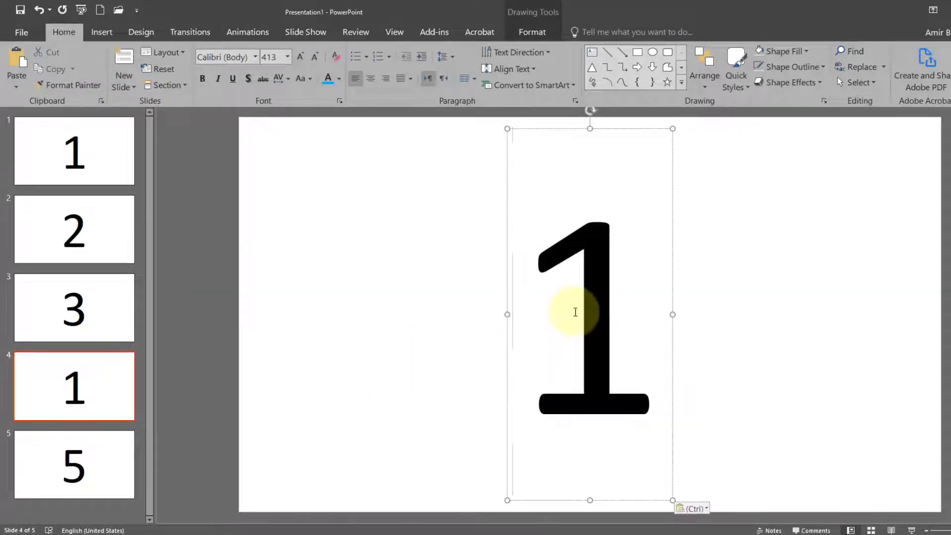
pyautogui.press('Delete')
pyautogui.write('4')
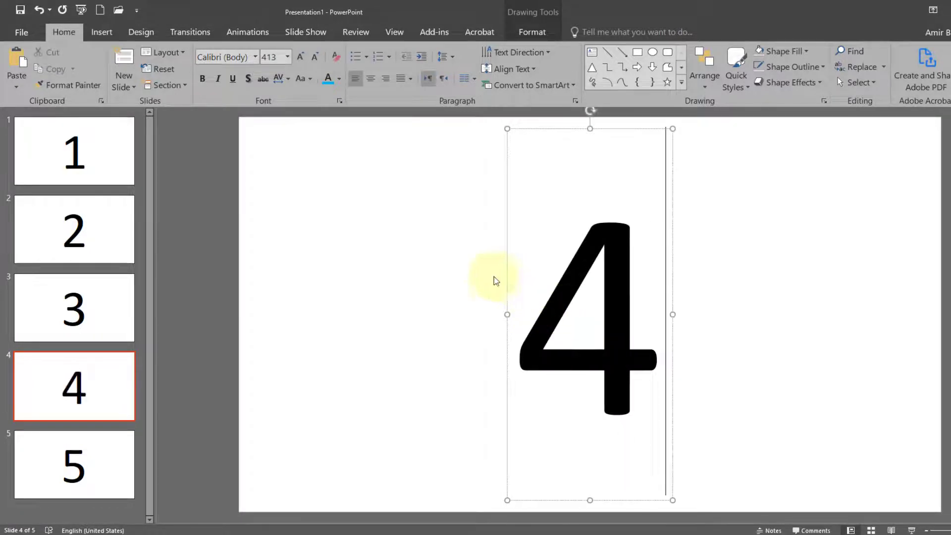
pyautogui.click(382, 270)
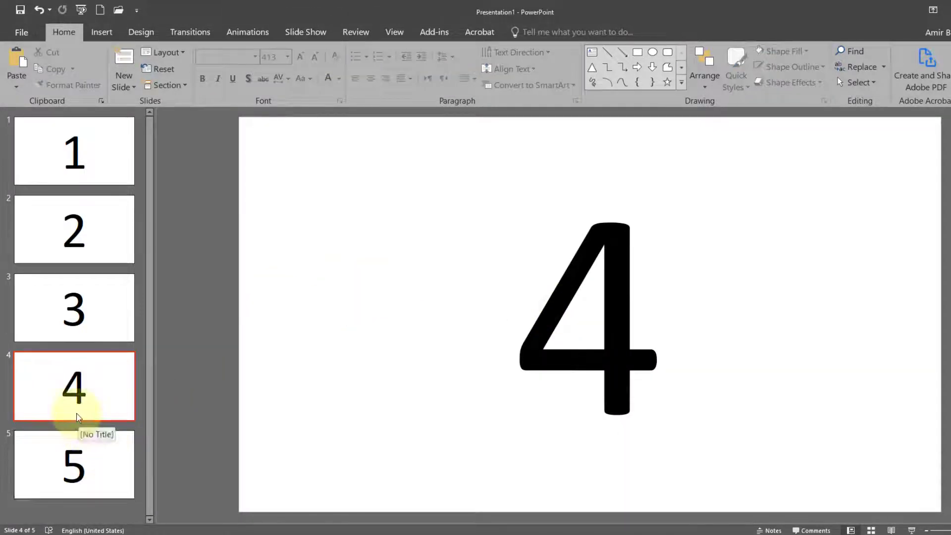
pyautogui.click(82, 296)
pyautogui.click(95, 229)
pyautogui.click(90, 171)
pyautogui.click(73, 307)
pyautogui.click(88, 366)
pyautogui.click(102, 493)
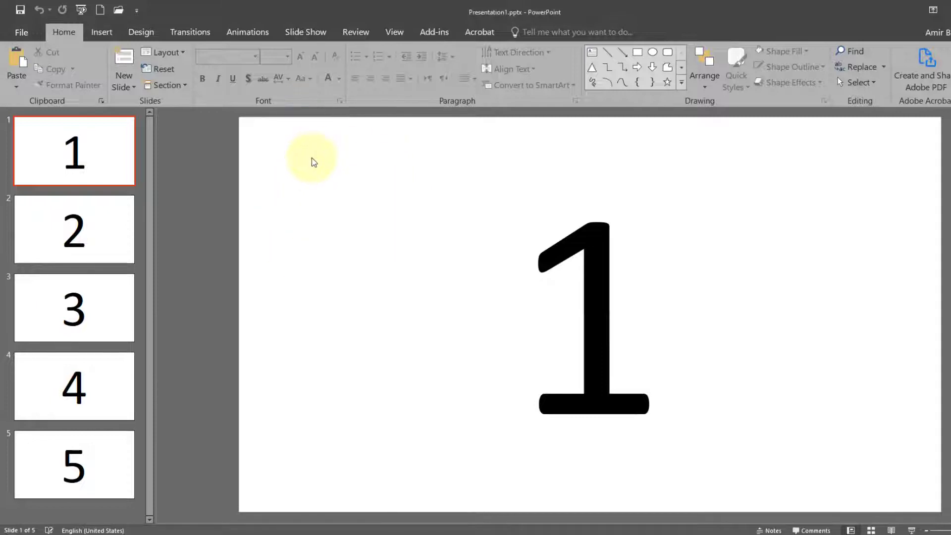
pyautogui.rightClick(310, 175)
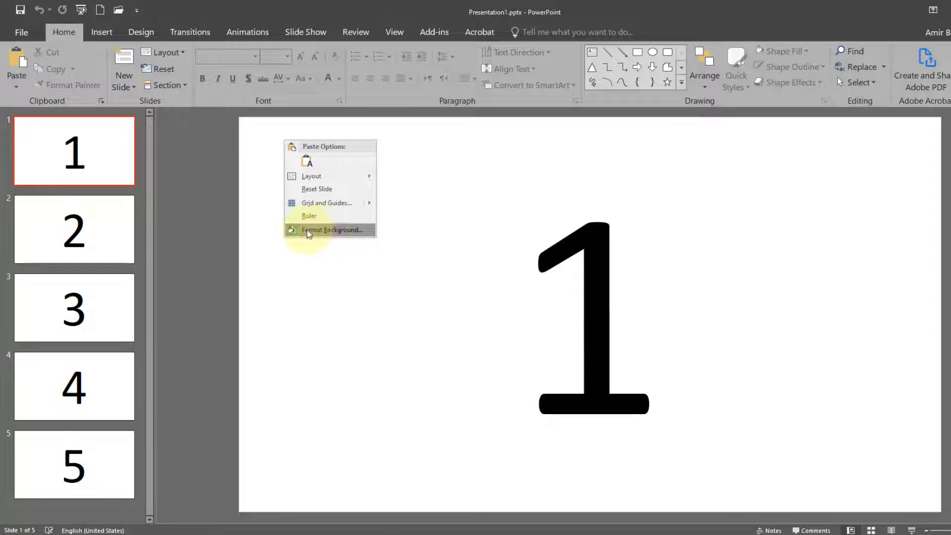
pyautogui.click(318, 268)
pyautogui.rightClick(318, 268)
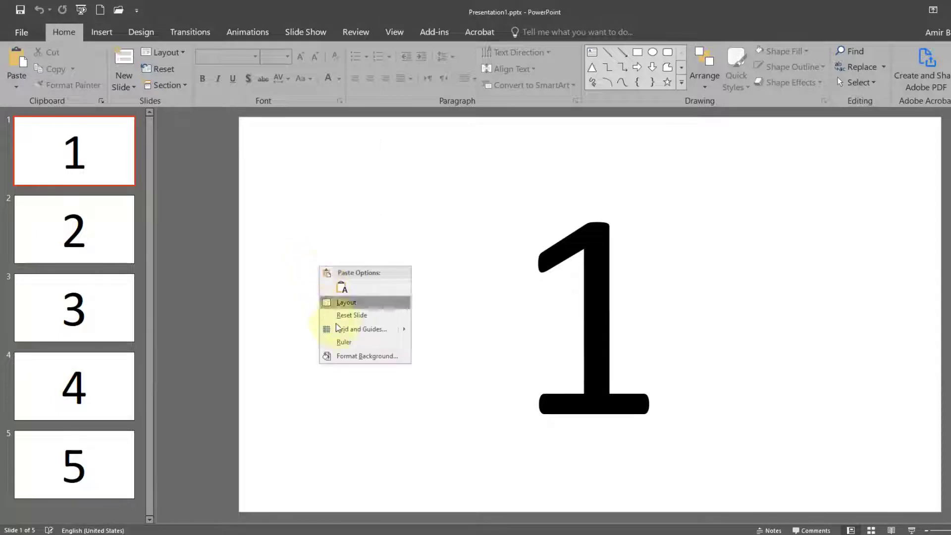
pyautogui.click(351, 357)
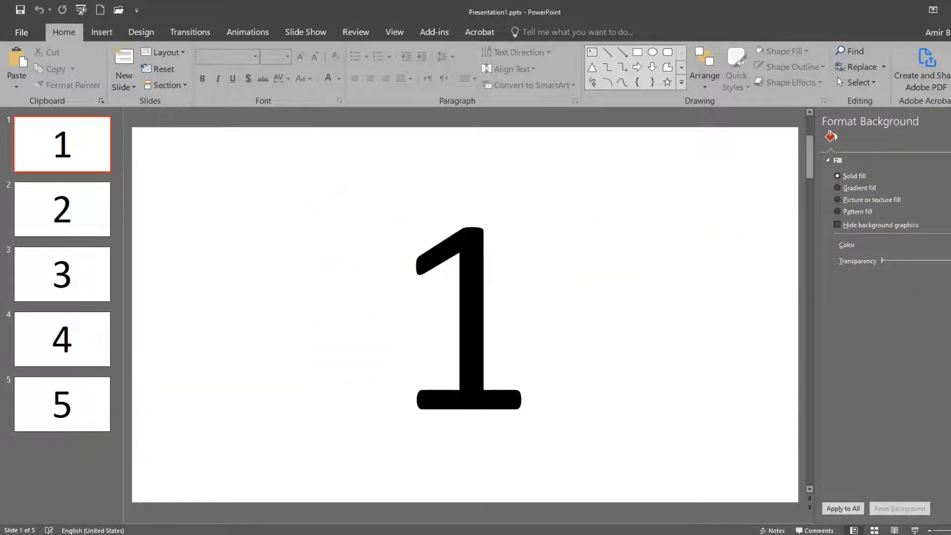
pyautogui.click(946, 122)
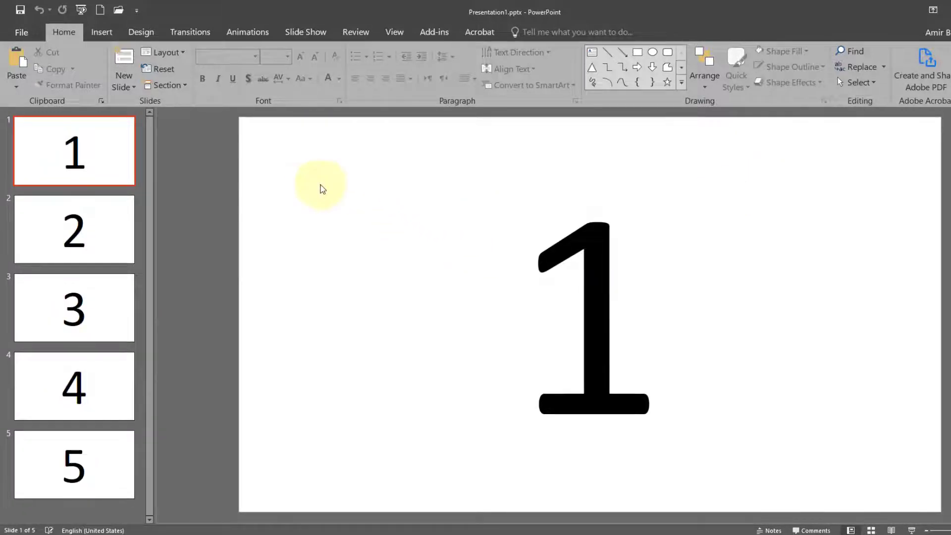
# Step: Open the Format Background options for slide 1 and try a light blue and a red solid fill
pyautogui.click(138, 31)
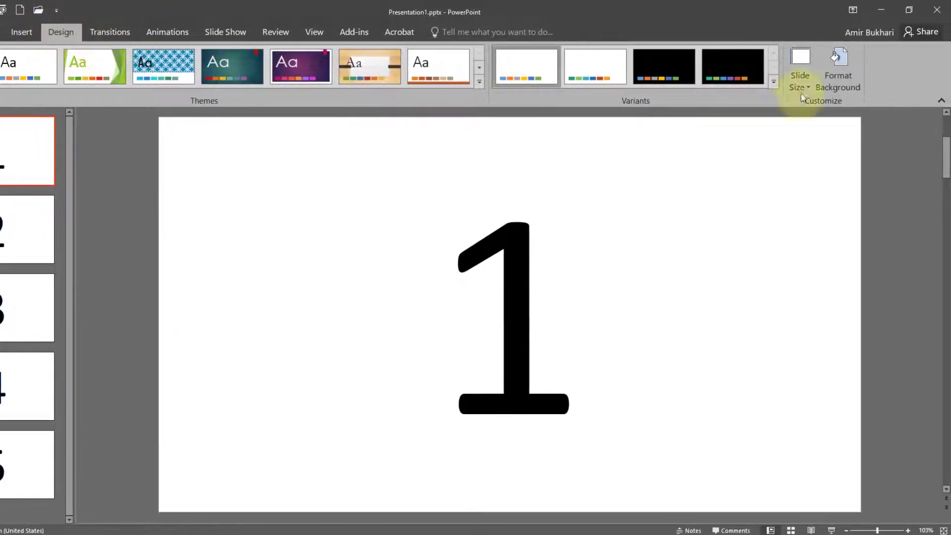
pyautogui.click(847, 79)
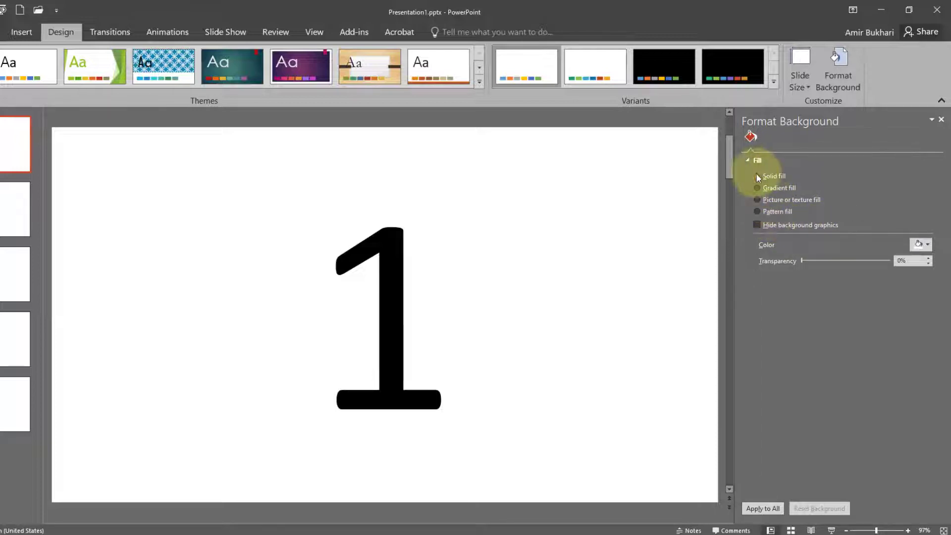
pyautogui.click(929, 245)
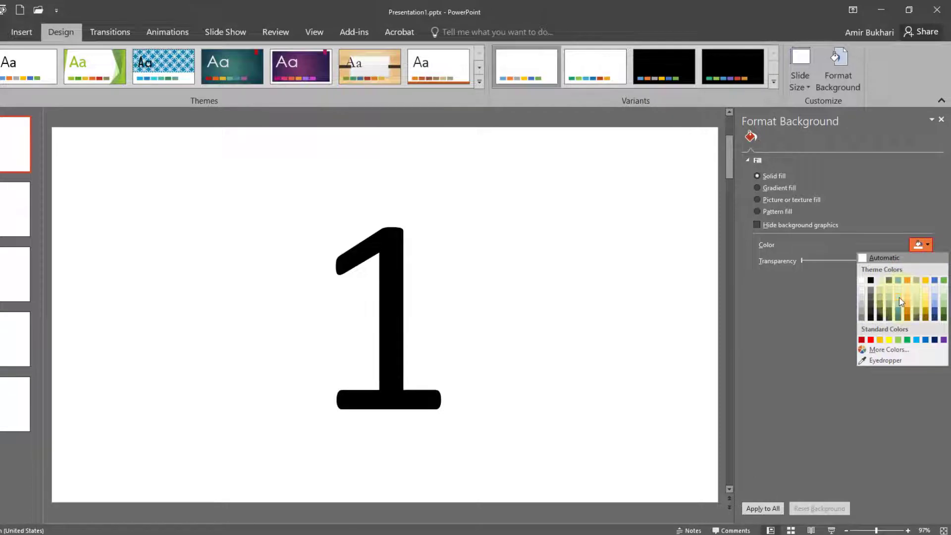
pyautogui.click(898, 298)
pyautogui.click(927, 244)
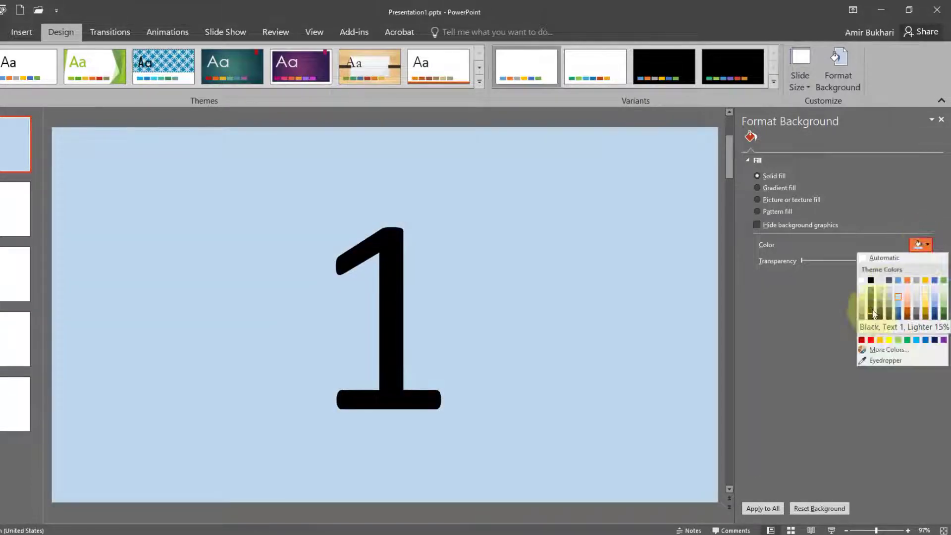
pyautogui.click(873, 338)
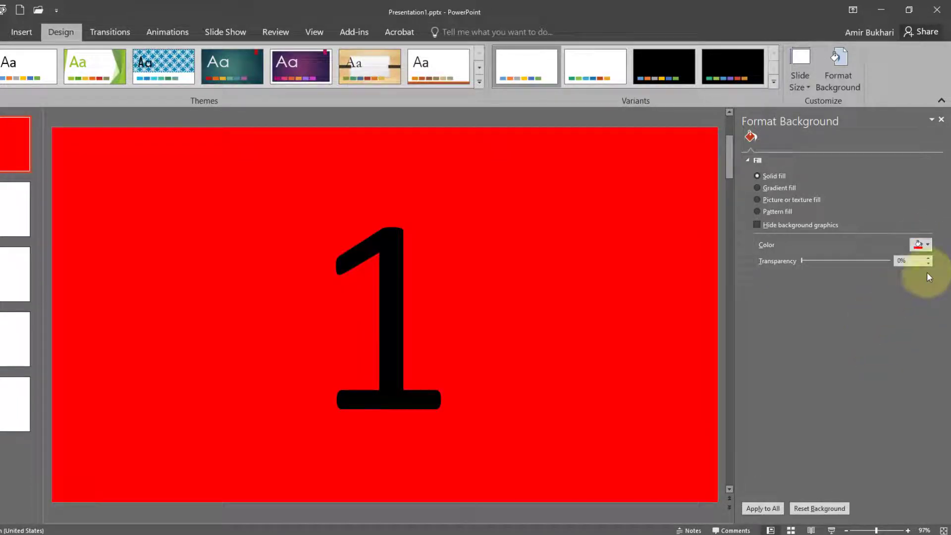
# Step: Change slide 1's solid background fill to light yellow and lighten it to a pale cream yellow
pyautogui.click(925, 246)
pyautogui.click(925, 297)
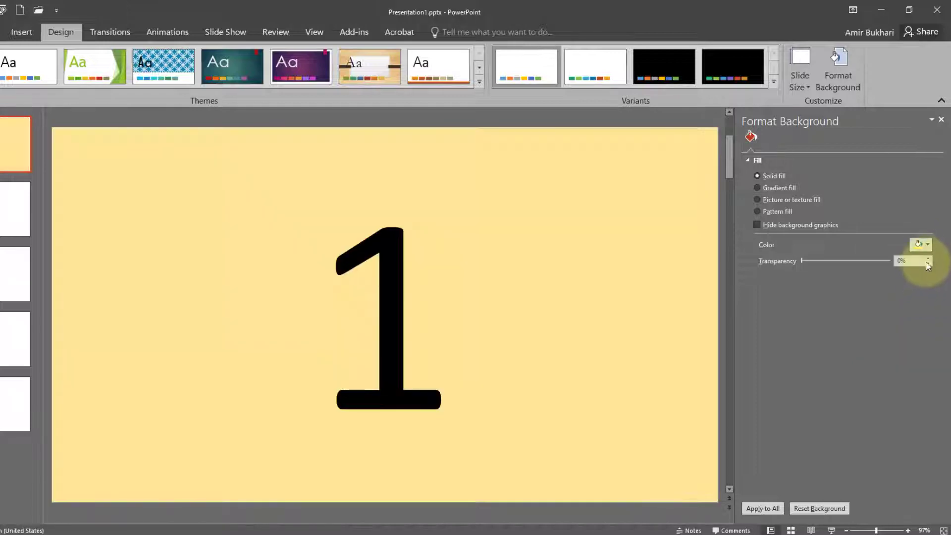
pyautogui.click(924, 244)
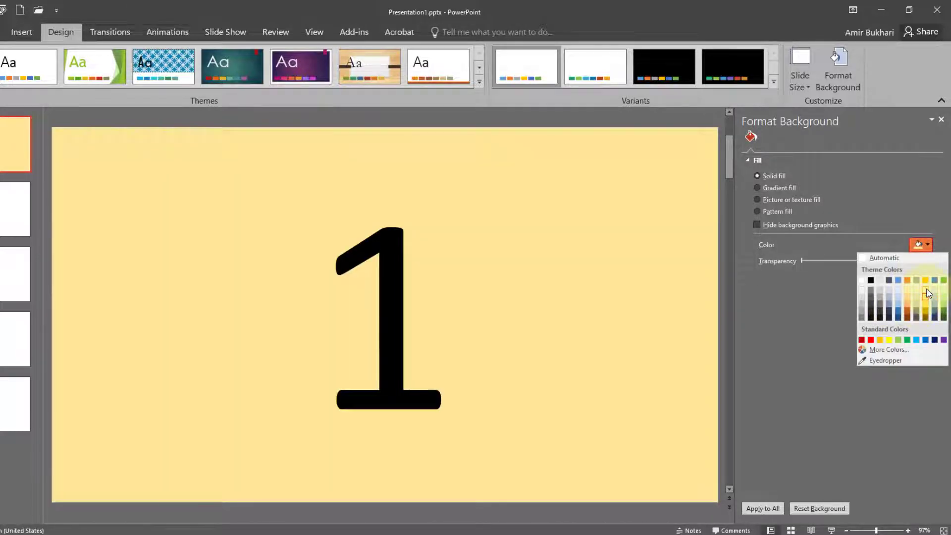
pyautogui.click(924, 290)
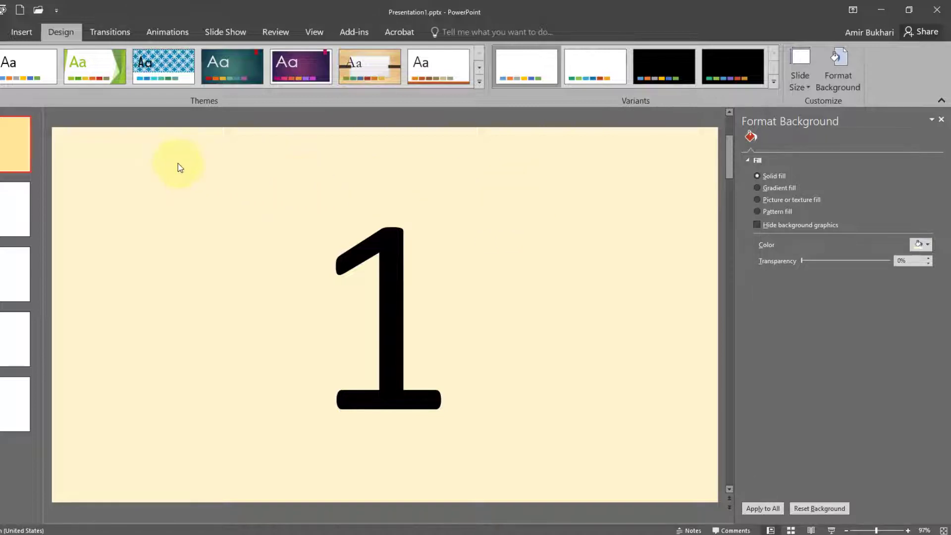
# Step: Set slide 1's solid background fill to light blue and apply it to all slides
pyautogui.click(929, 247)
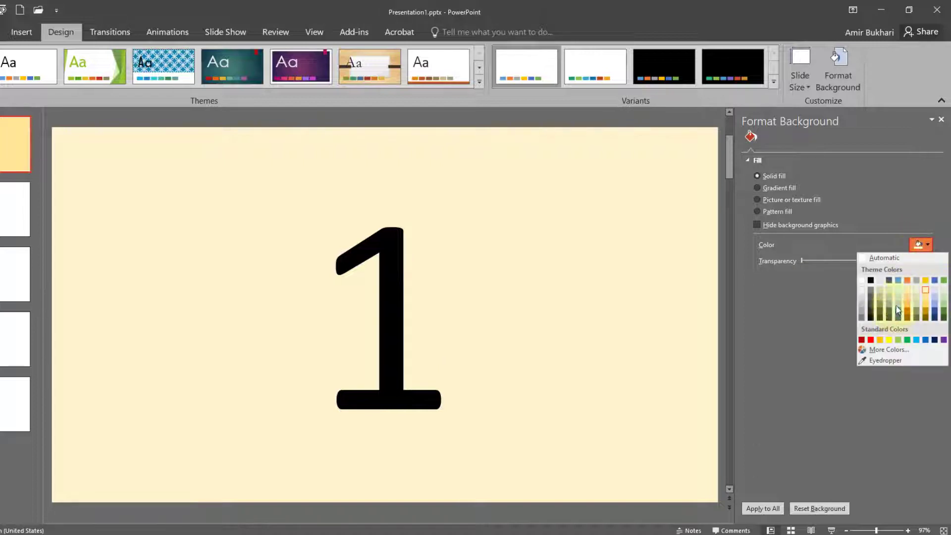
pyautogui.click(897, 296)
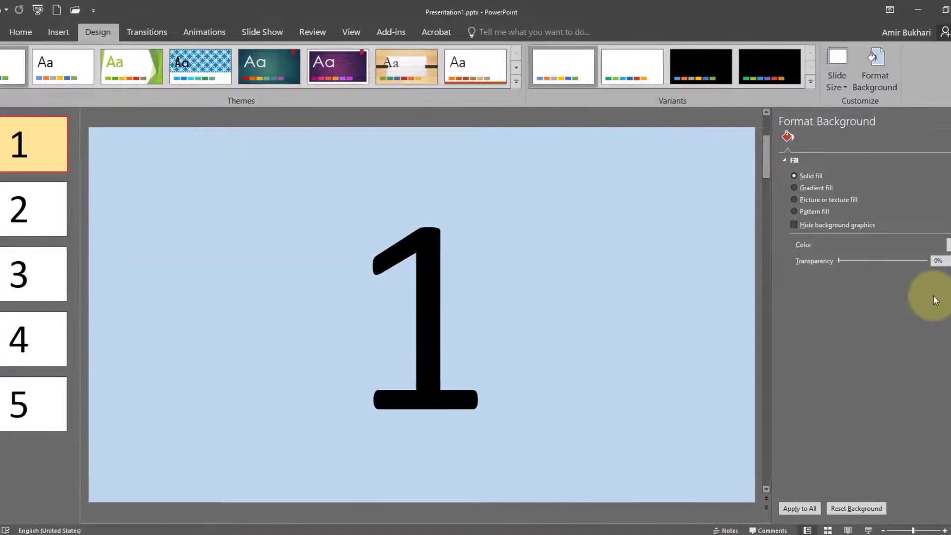
pyautogui.click(798, 507)
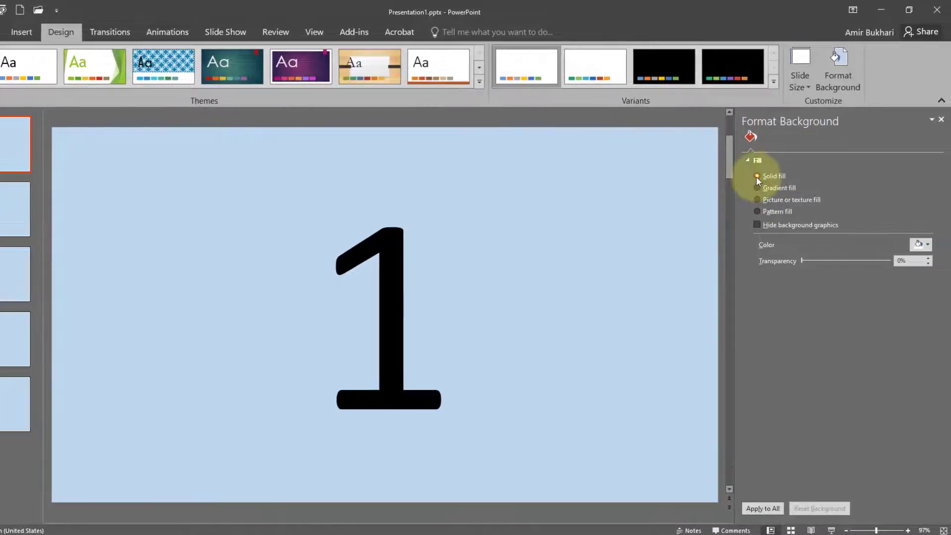
# Step: Give slide 1 a light orange solid background and slide 2 a pale cream yellow one
pyautogui.click(921, 244)
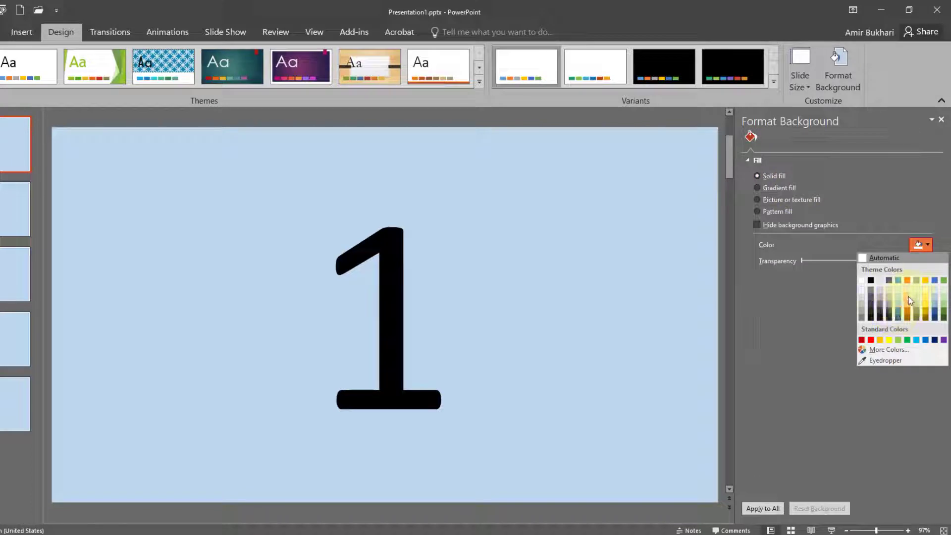
pyautogui.click(910, 301)
pyautogui.click(2, 218)
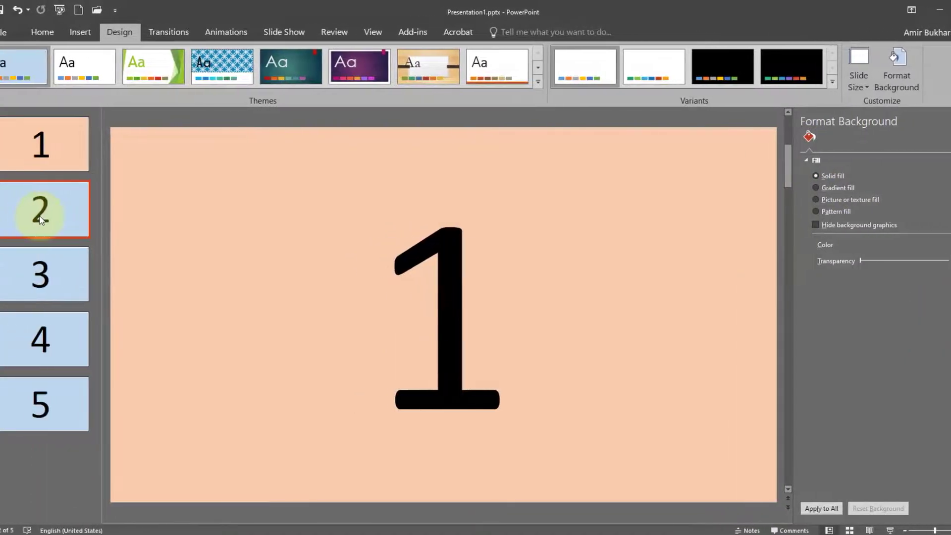
pyautogui.click(930, 248)
pyautogui.click(907, 313)
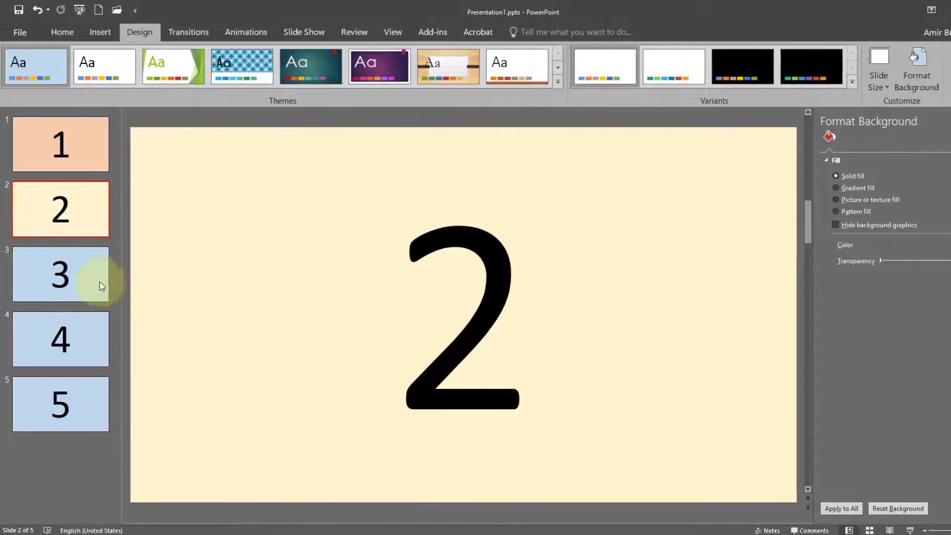
# Step: Set the solid background fill of slide 3 to medium blue and of slide 4 to red
pyautogui.click(103, 286)
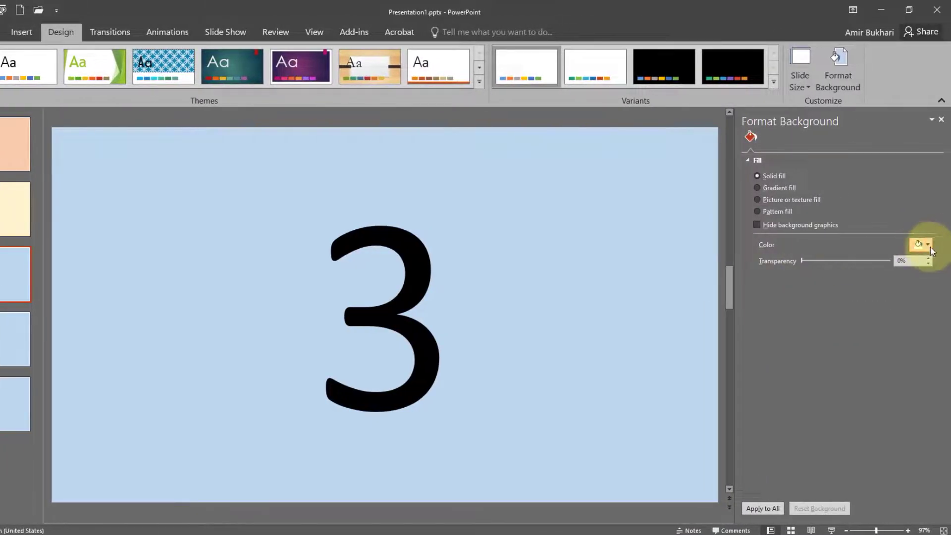
pyautogui.click(932, 250)
pyautogui.click(901, 280)
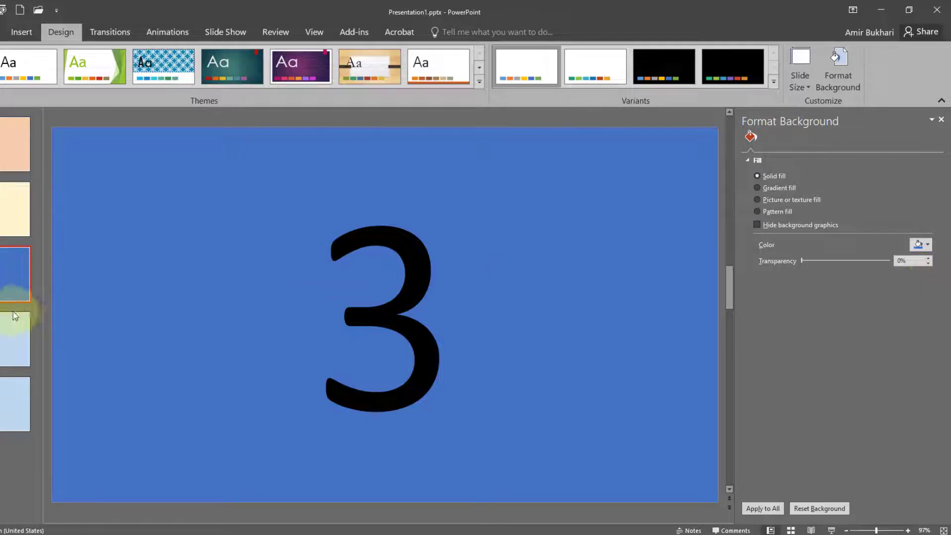
pyautogui.click(17, 315)
pyautogui.click(920, 244)
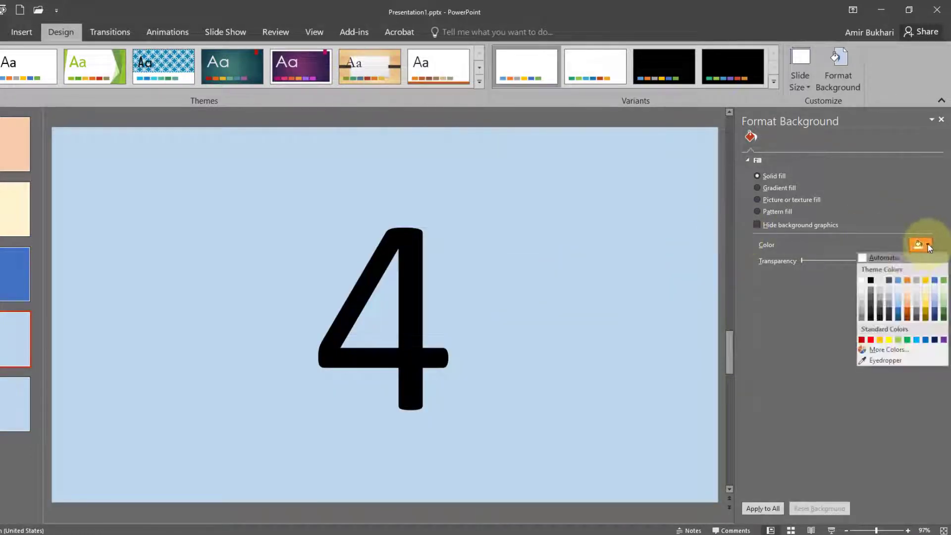
pyautogui.click(871, 340)
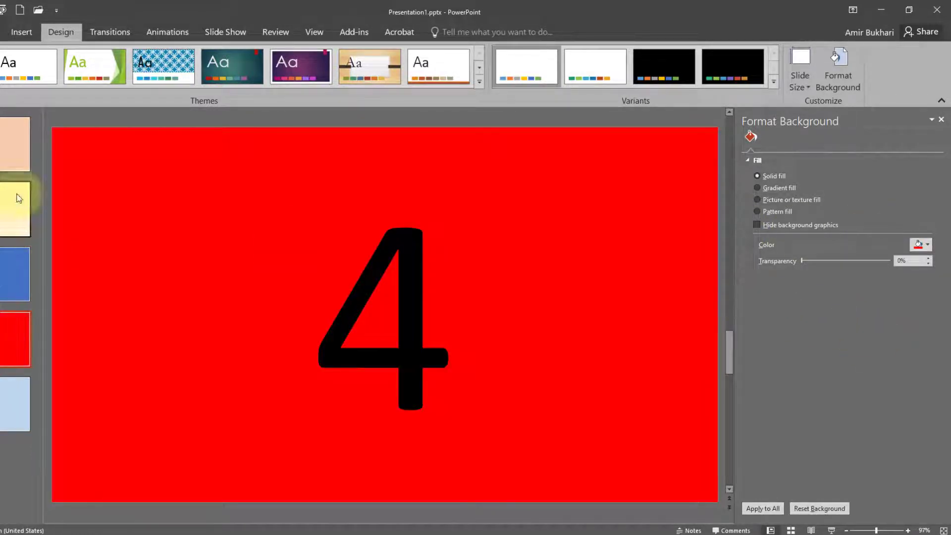
# Step: Switch slide 1's background to a gradient fill, try adding and moving stops, and reduce it to the two end stops
pyautogui.click(17, 159)
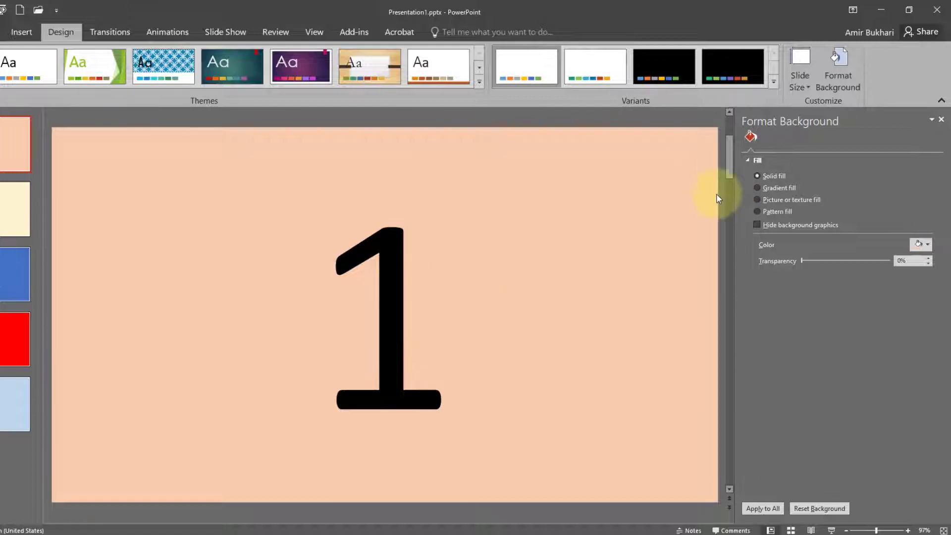
pyautogui.click(759, 188)
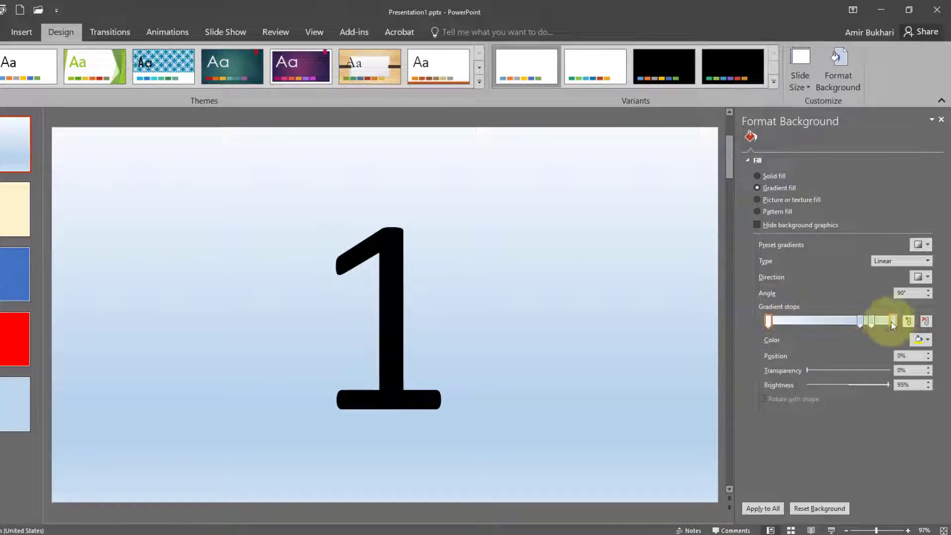
pyautogui.click(824, 321)
pyautogui.click(787, 321)
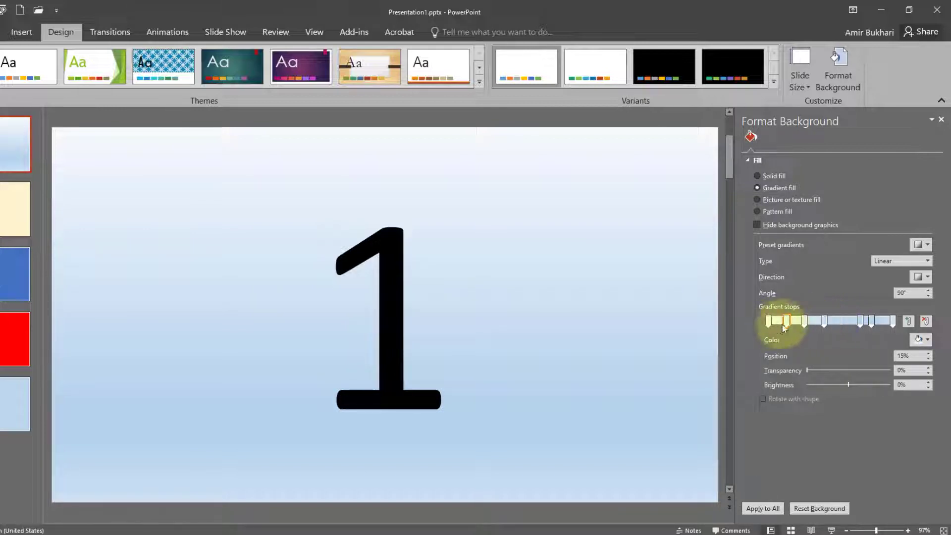
pyautogui.moveTo(787, 322); pyautogui.dragTo(859, 323)
pyautogui.click(867, 322)
pyautogui.moveTo(872, 322); pyautogui.dragTo(854, 322)
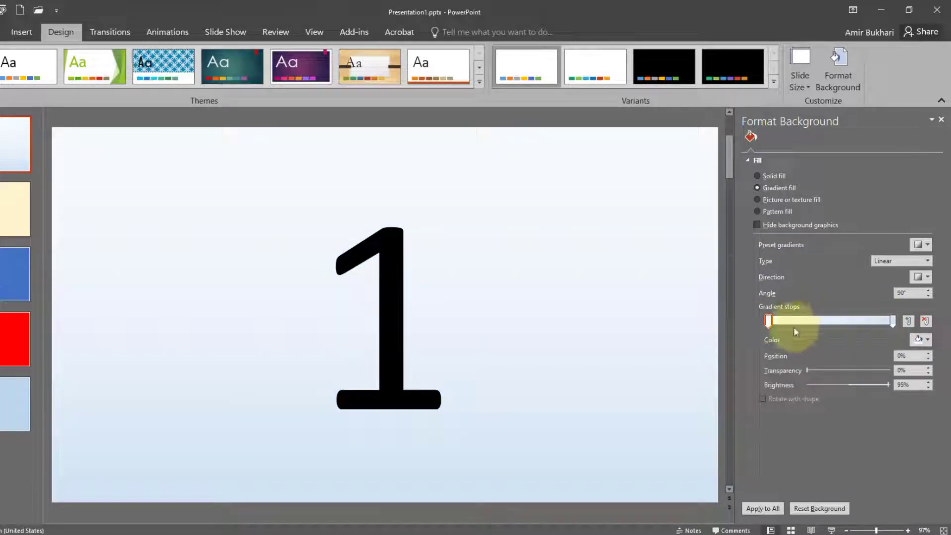
# Step: Color the first gradient stop of slide 1's background light blue and the last one gold, and try shifting the stops
pyautogui.click(927, 341)
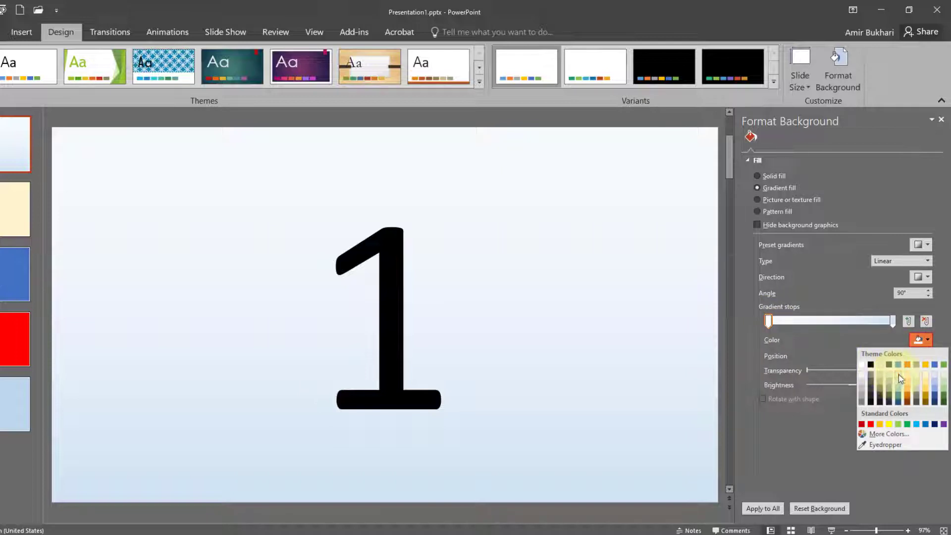
pyautogui.click(898, 382)
pyautogui.click(892, 322)
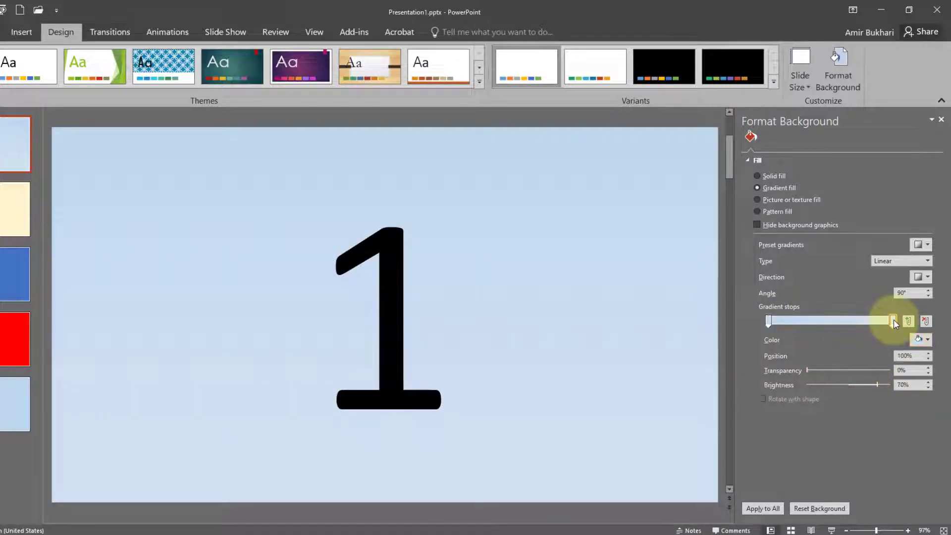
pyautogui.click(929, 342)
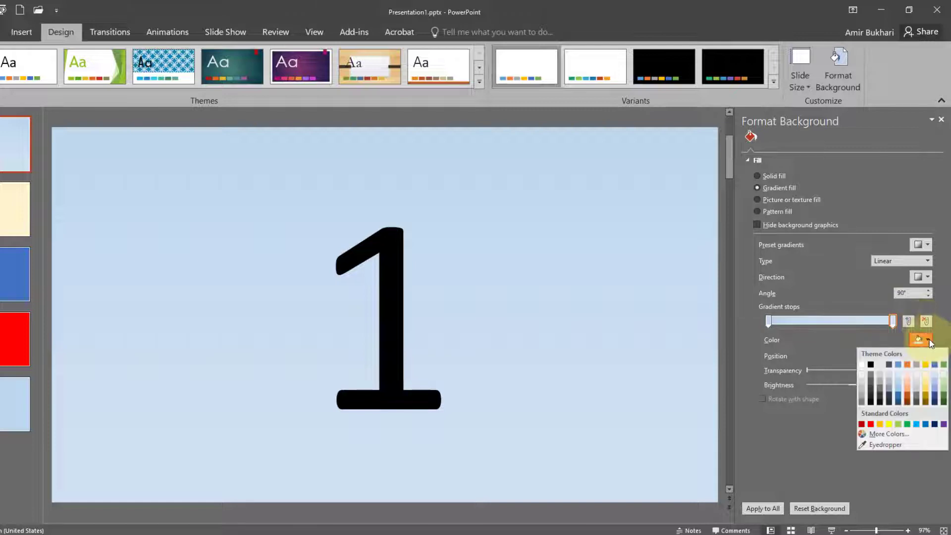
pyautogui.click(927, 392)
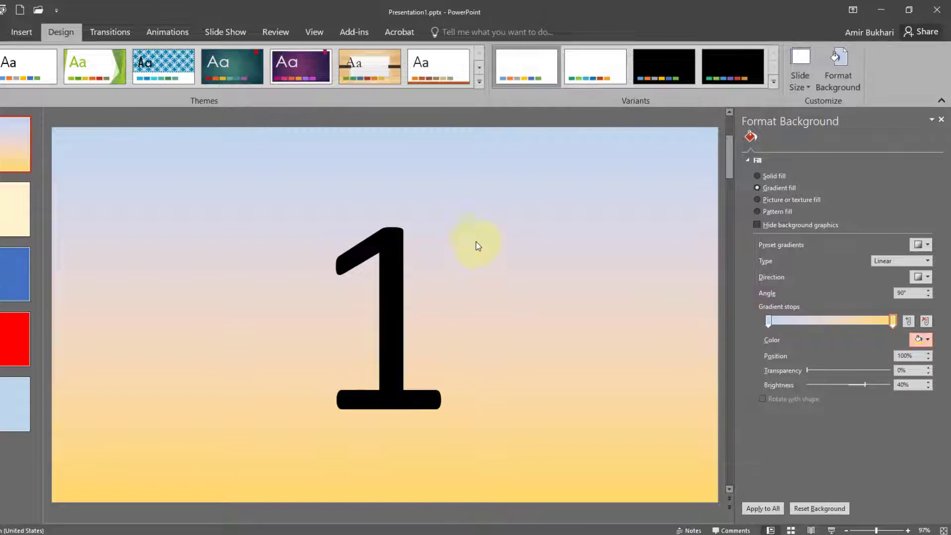
pyautogui.click(769, 322)
pyautogui.moveTo(770, 324)
pyautogui.mouseDown()
pyautogui.moveTo(901, 321)
pyautogui.moveTo(769, 322)
pyautogui.mouseUp()
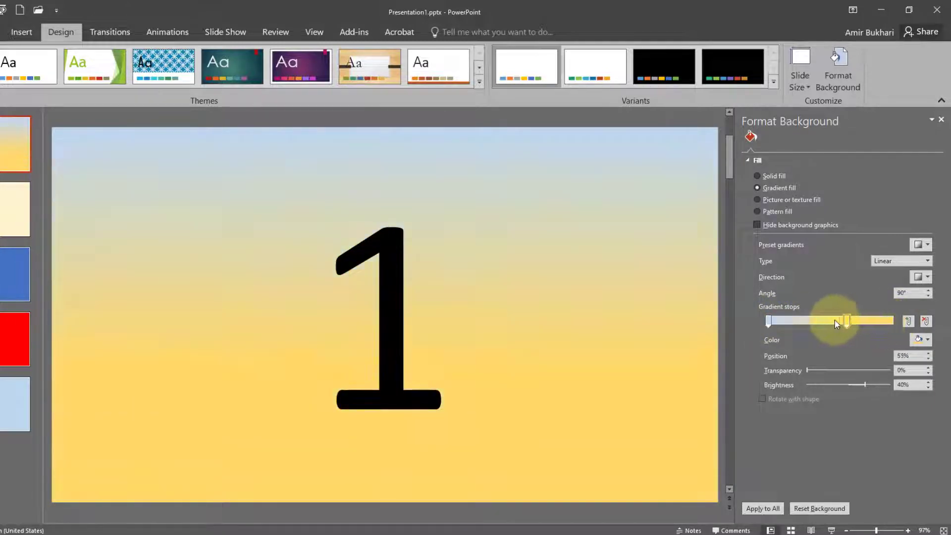
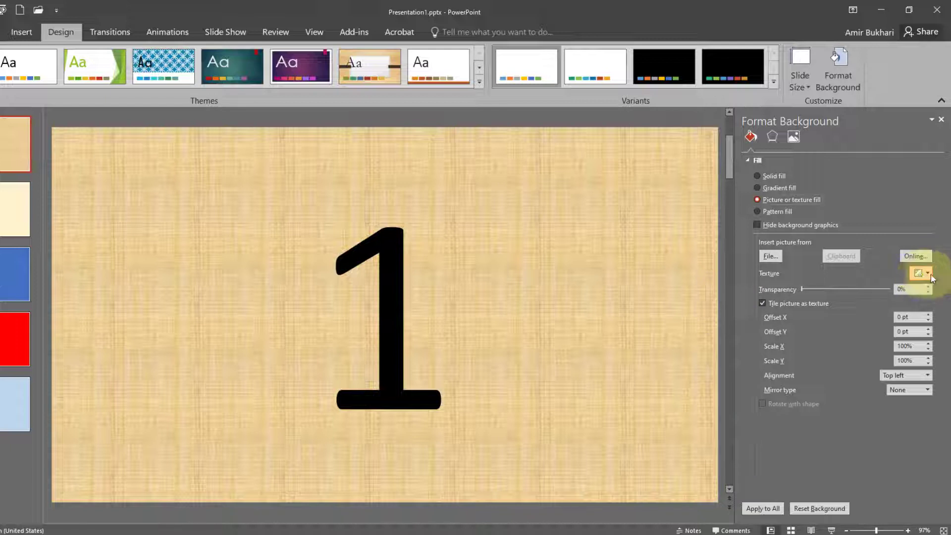
# Step: Try the light canvas, tan papyrus and blue denim textures as slide 1's background
pyautogui.click(922, 273)
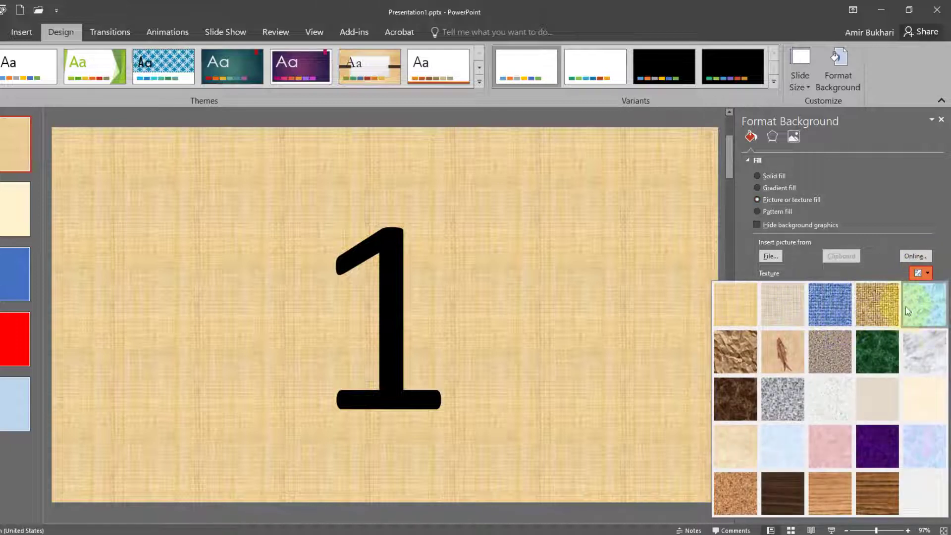
pyautogui.click(785, 303)
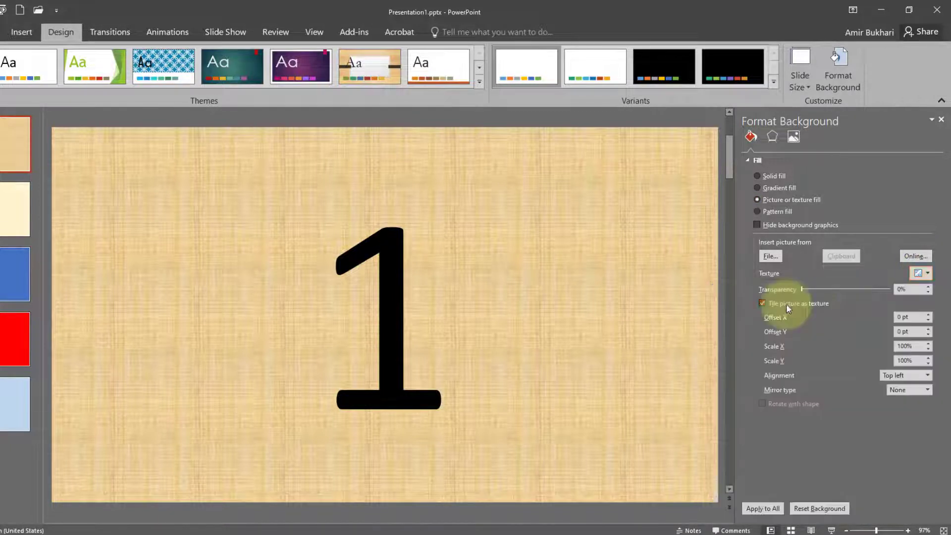
pyautogui.click(927, 273)
pyautogui.click(745, 313)
pyautogui.click(928, 274)
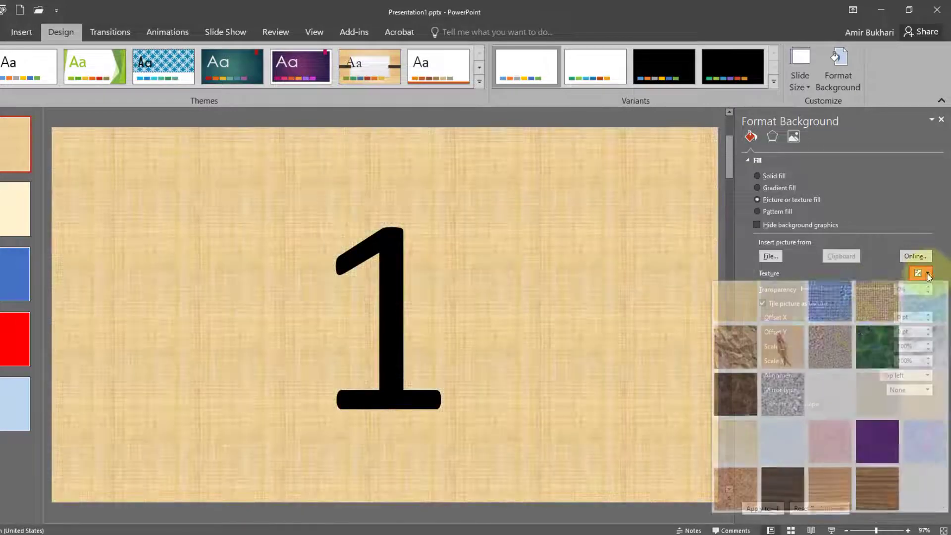
pyautogui.click(832, 305)
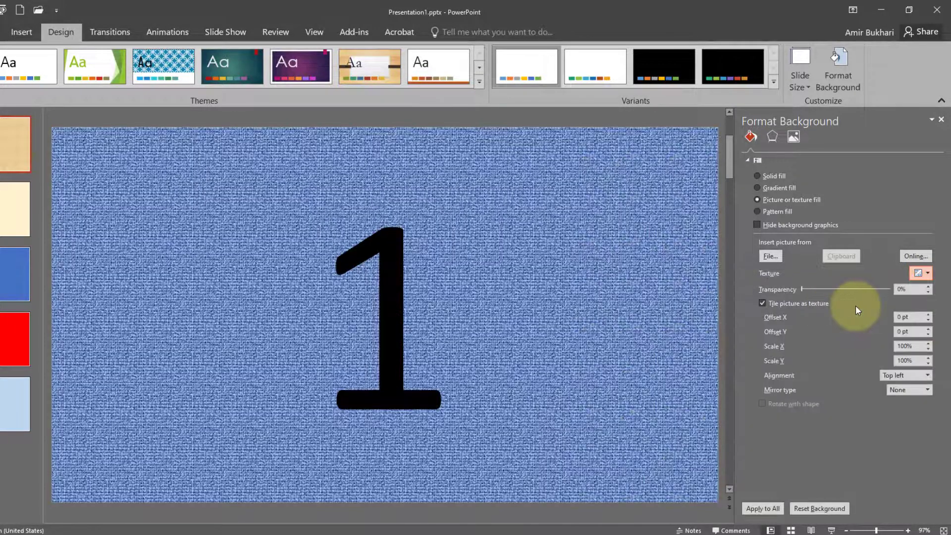
# Step: Try the gray granite and light blue paper textures on slide 1, and settle on the pink paper texture
pyautogui.click(928, 274)
pyautogui.click(793, 399)
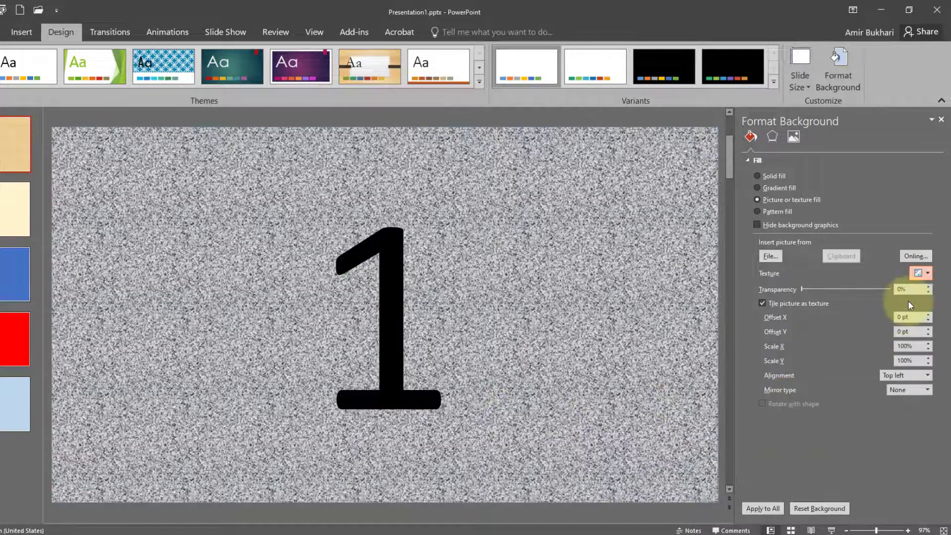
pyautogui.click(928, 274)
pyautogui.click(791, 441)
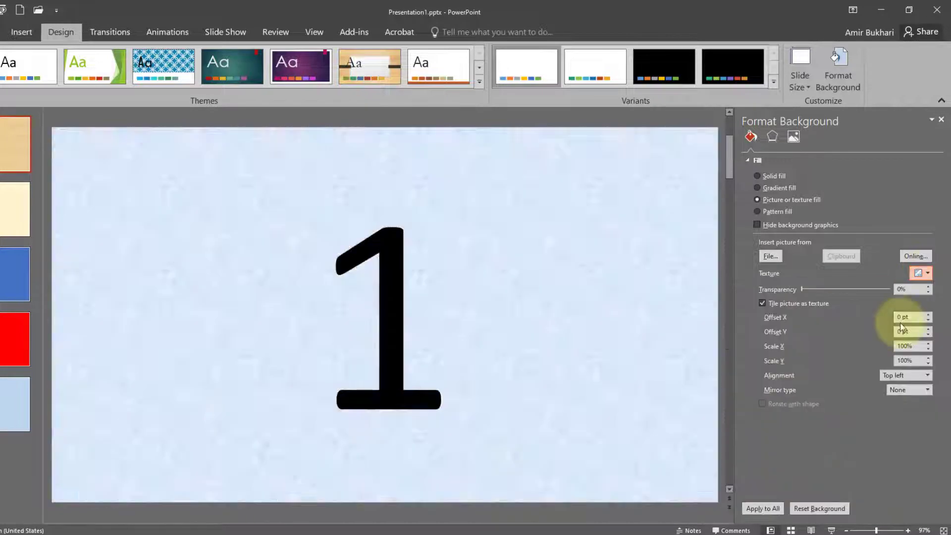
pyautogui.click(928, 274)
pyautogui.click(827, 451)
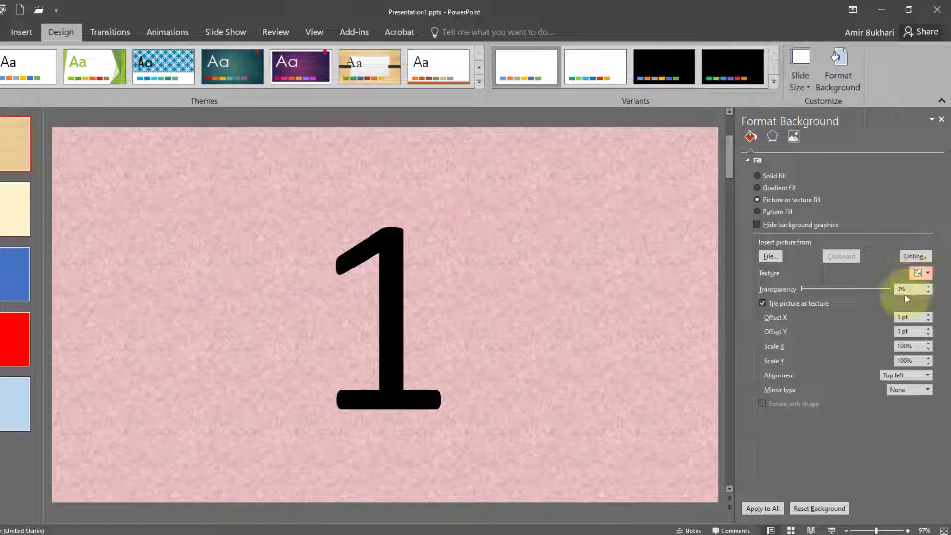
# Step: Try the transparency, tiling and Offset X settings of slide 1's pink texture fill, keeping the picture tiled as texture
pyautogui.moveTo(803, 287); pyautogui.dragTo(772, 310)
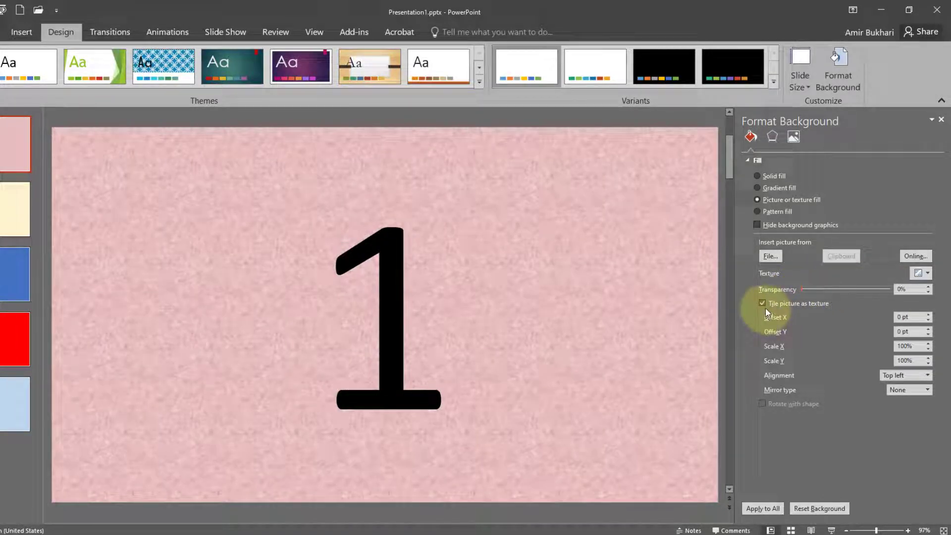
pyautogui.click(762, 303)
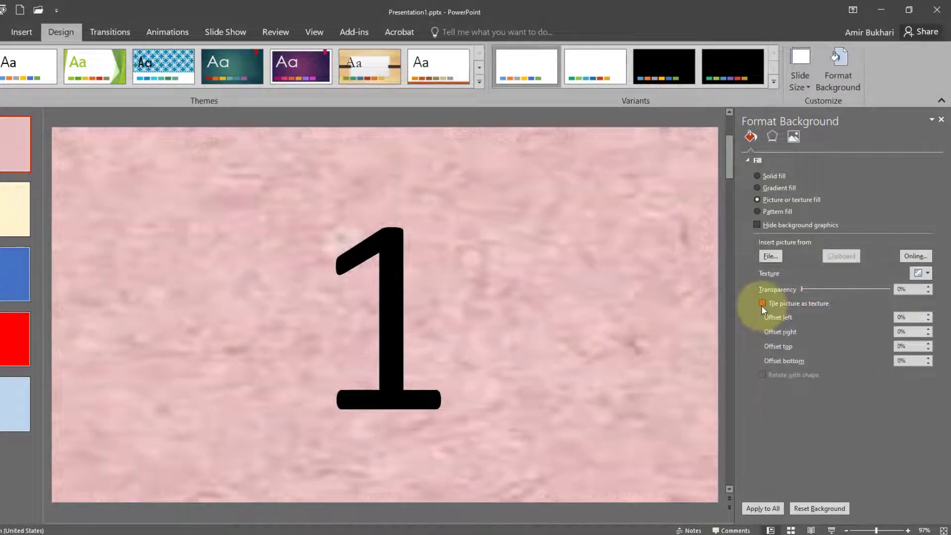
pyautogui.click(761, 303)
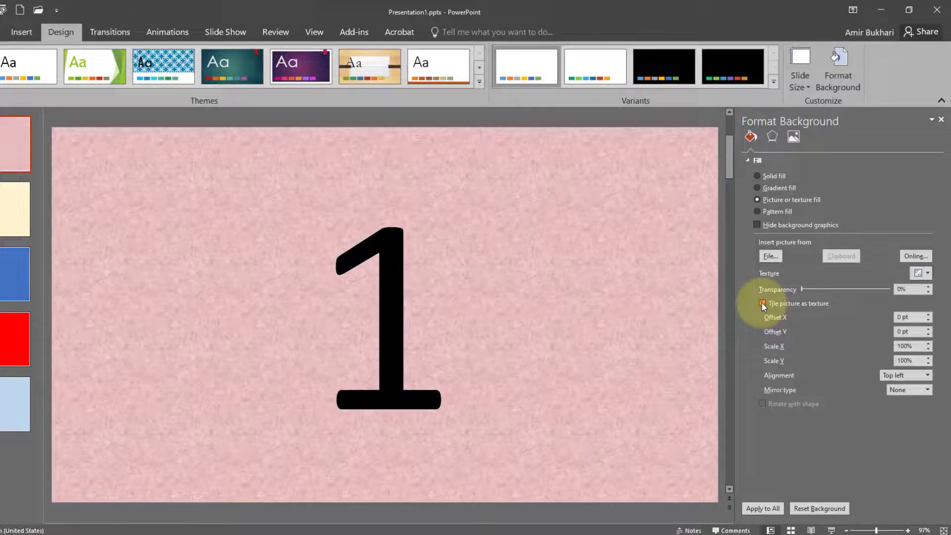
pyautogui.click(929, 320)
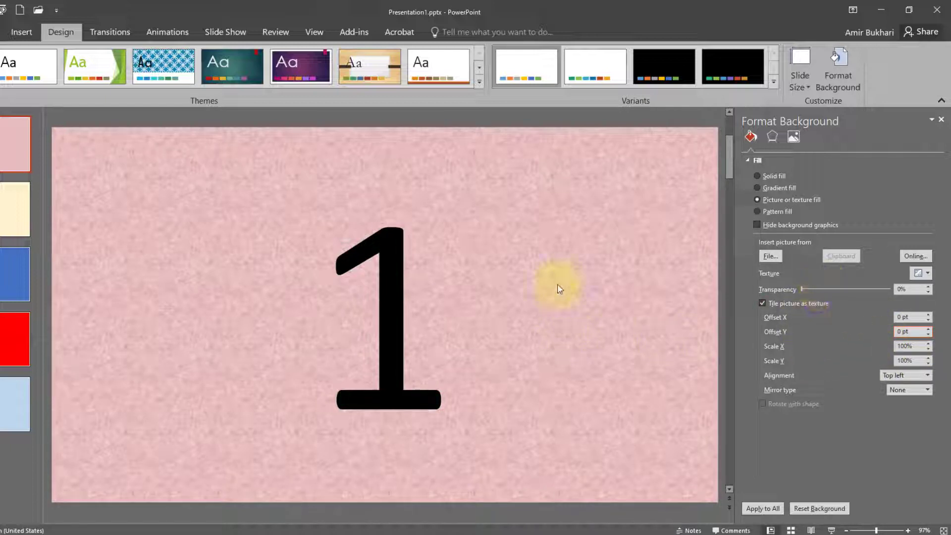
# Step: Fill slide 1's background with the brick picture t1.jpg from the PPT folder and tile it as texture
pyautogui.click(770, 257)
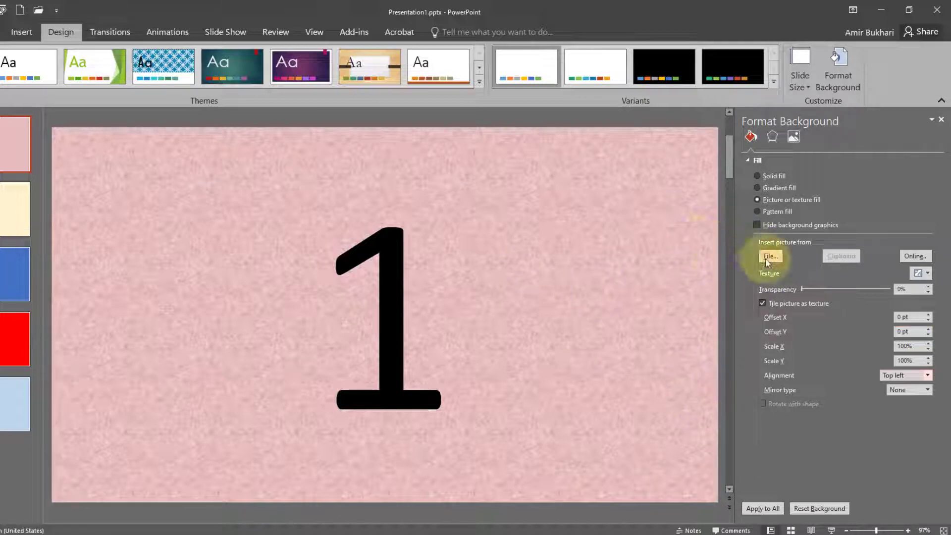
pyautogui.click(769, 257)
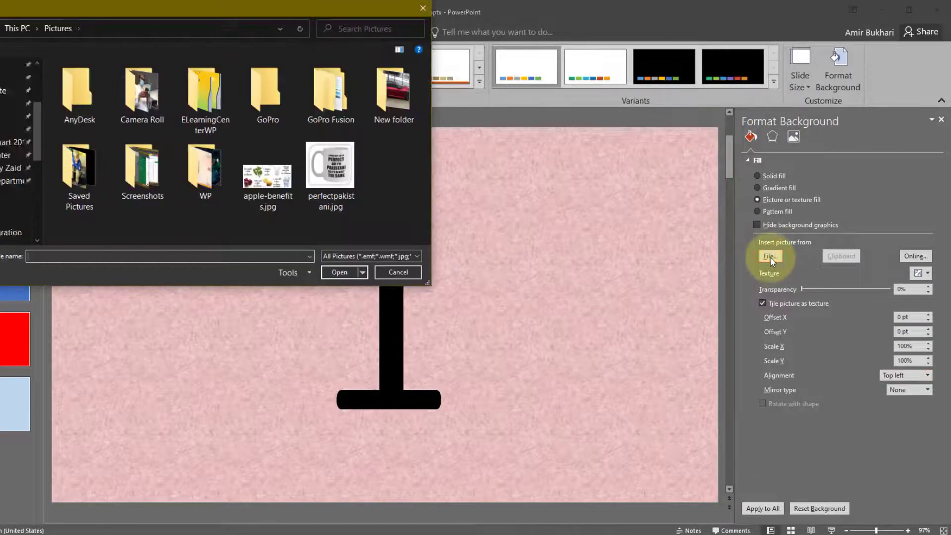
pyautogui.doubleClick(83, 139)
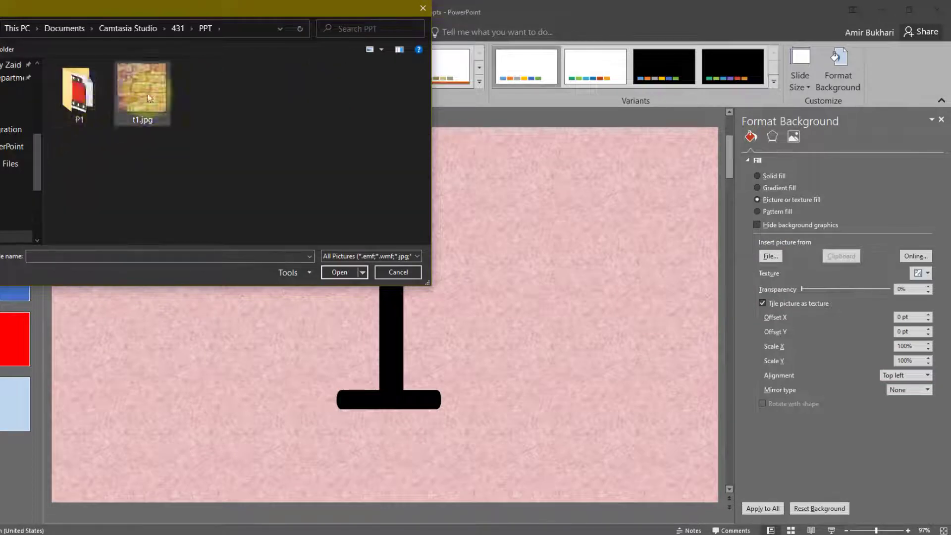
pyautogui.click(142, 92)
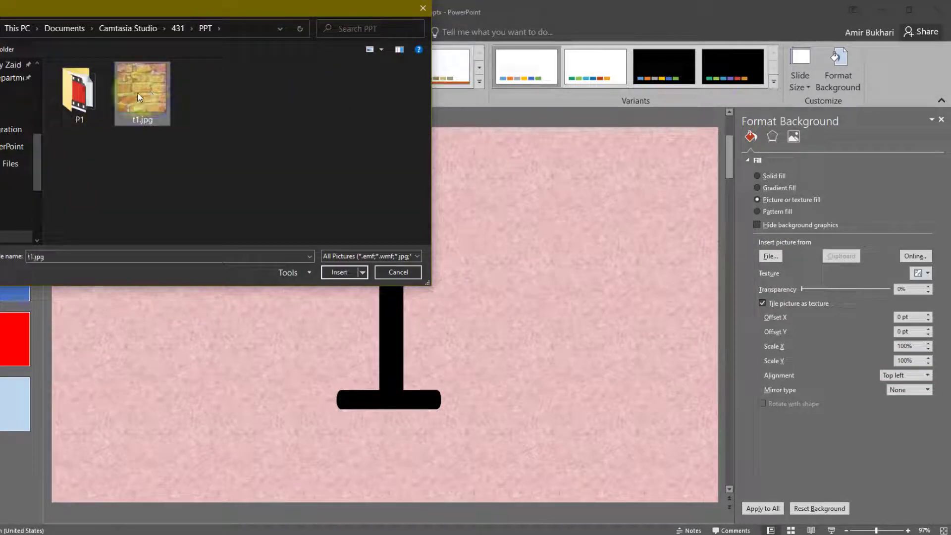
pyautogui.click(335, 276)
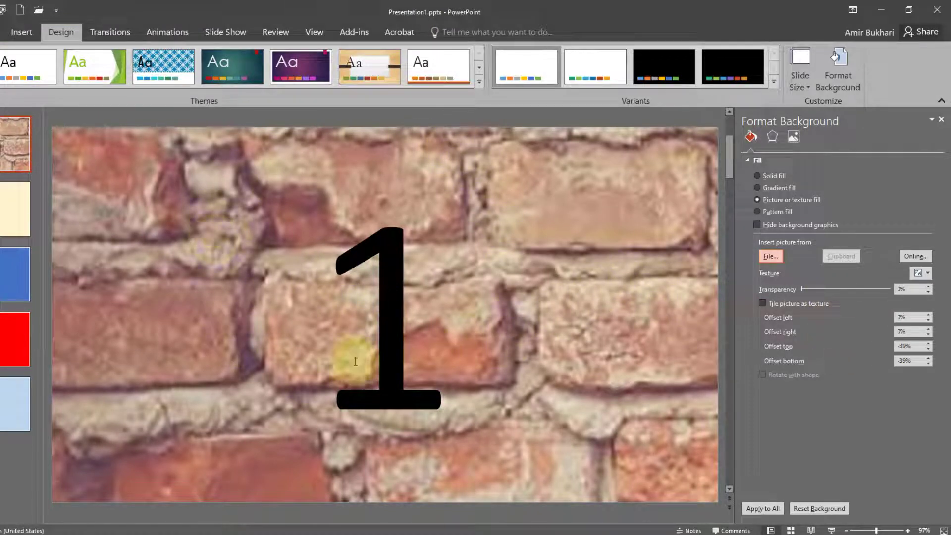
pyautogui.click(762, 304)
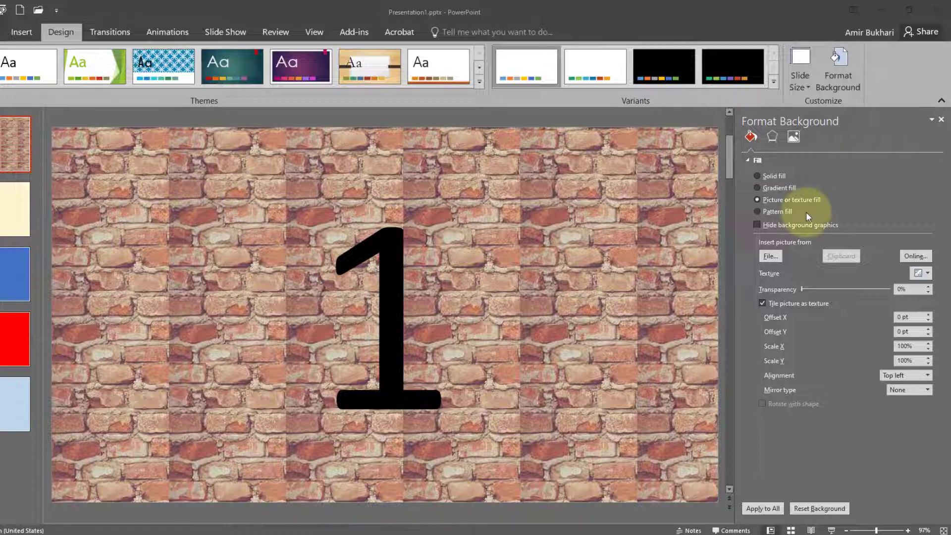
# Step: Replace slide 1's background picture with the black-and-white seamless marble pattern file and tile it as texture
pyautogui.click(772, 260)
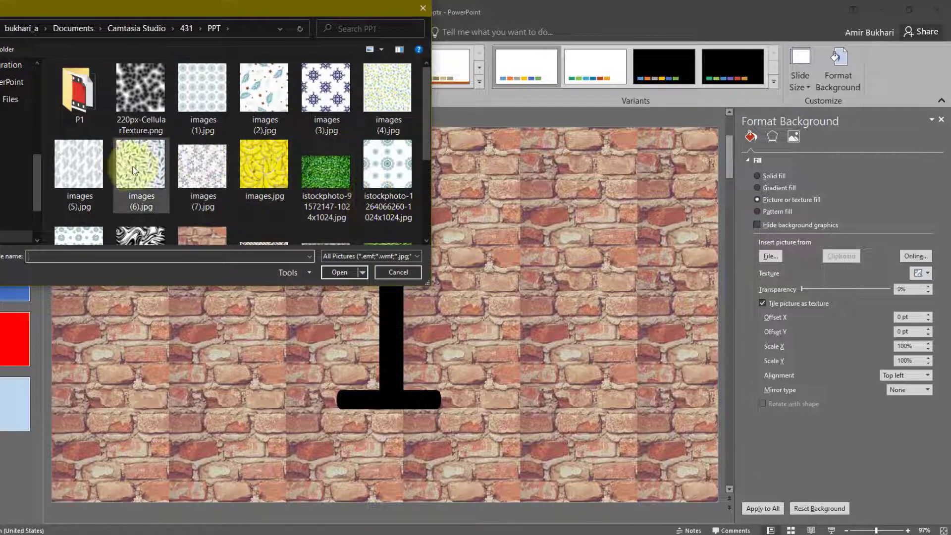
pyautogui.scroll(-5, 191, 199)
pyautogui.scroll(2, 191, 199)
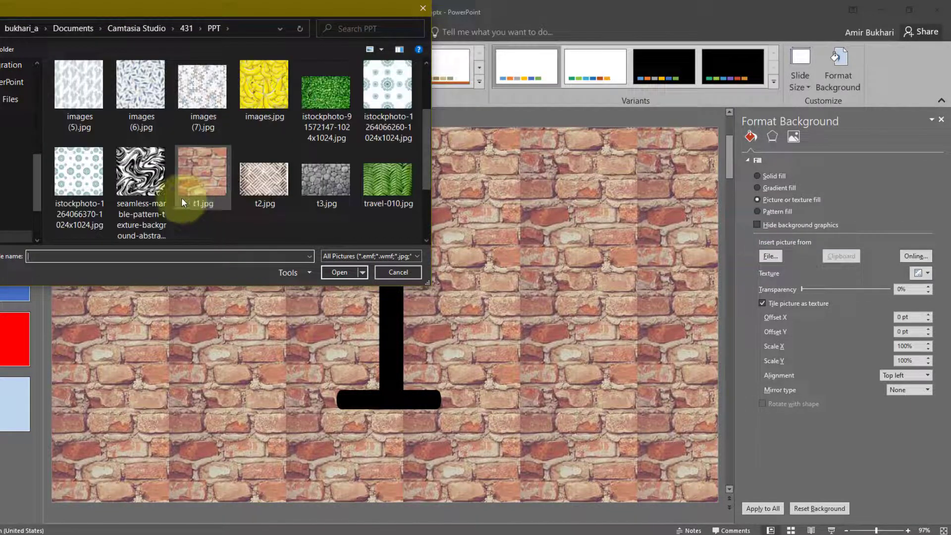
pyautogui.click(137, 165)
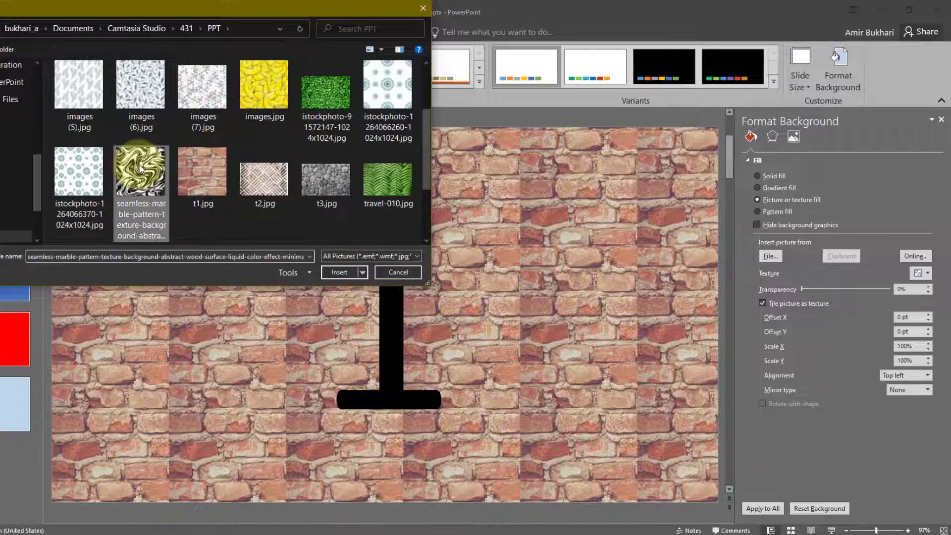
pyautogui.click(339, 273)
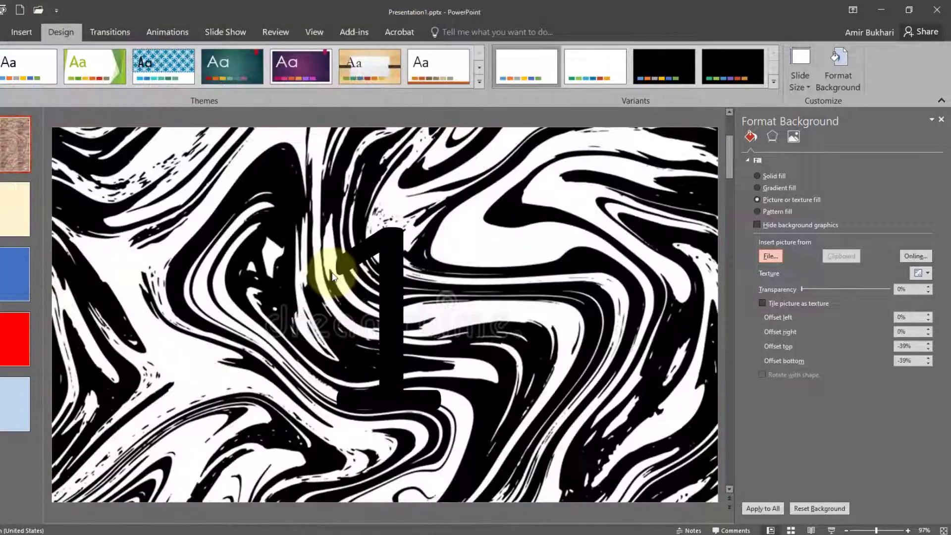
pyautogui.click(763, 303)
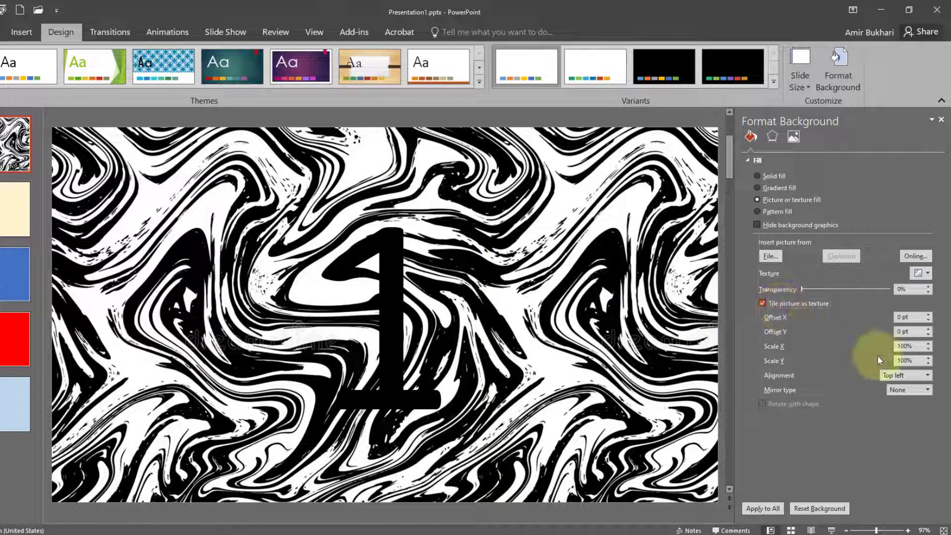
# Step: Reduce the Scale Y of slide 1's tiled marble background to 54%
pyautogui.click(928, 364)
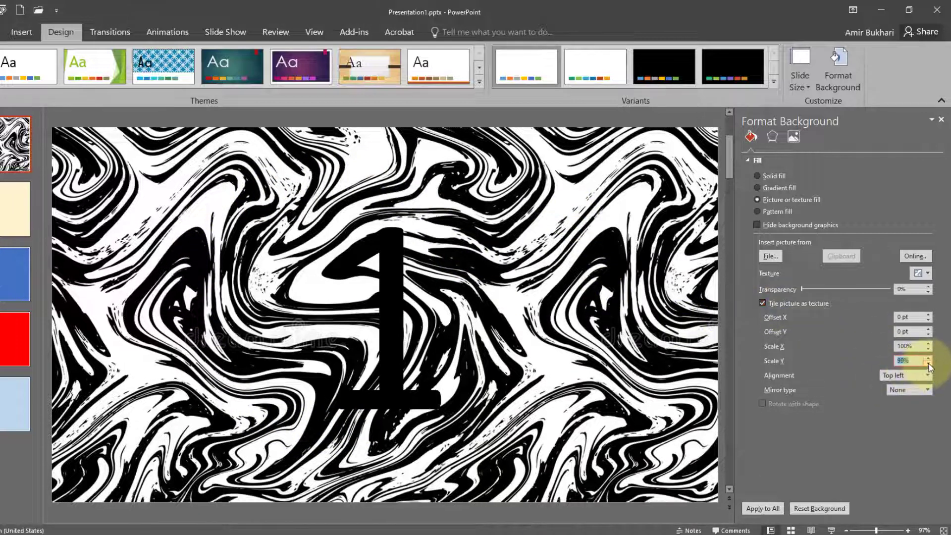
pyautogui.click(928, 364)
pyautogui.click(928, 363)
pyautogui.click(928, 364)
pyautogui.click(928, 363)
pyautogui.click(928, 363)
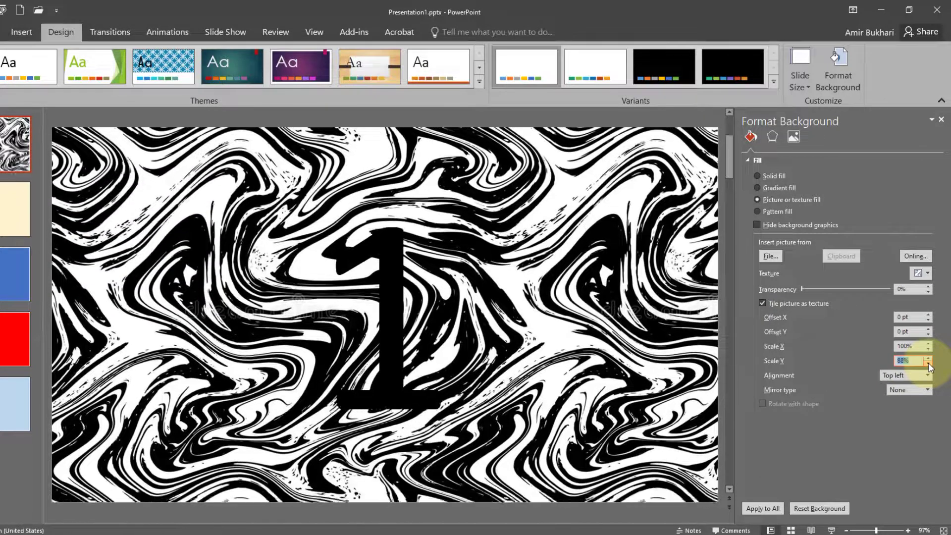
pyautogui.click(928, 363)
pyautogui.click(928, 363)
pyautogui.click(928, 363)
pyautogui.click(929, 364)
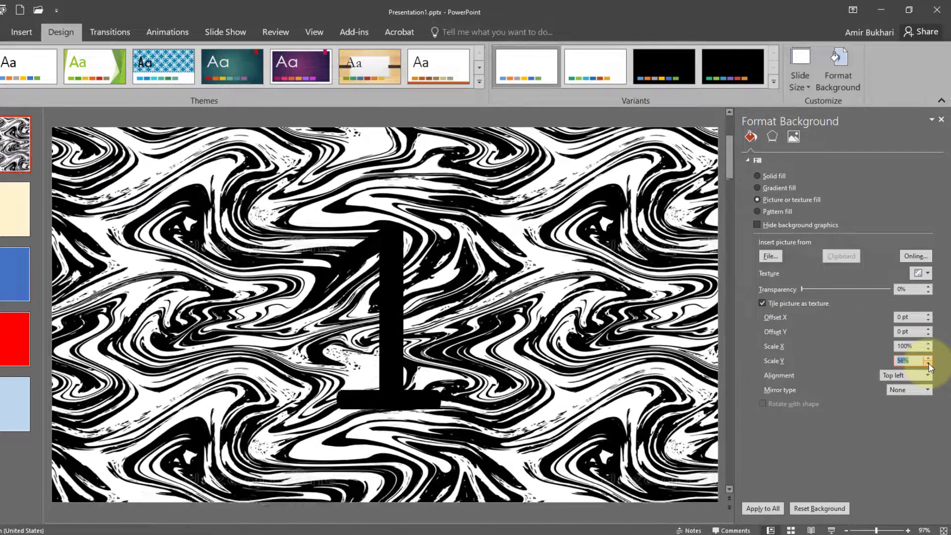
pyautogui.click(928, 364)
# Step: Reduce the Scale X of slide 1's tiled marble background to 61%
pyautogui.click(928, 349)
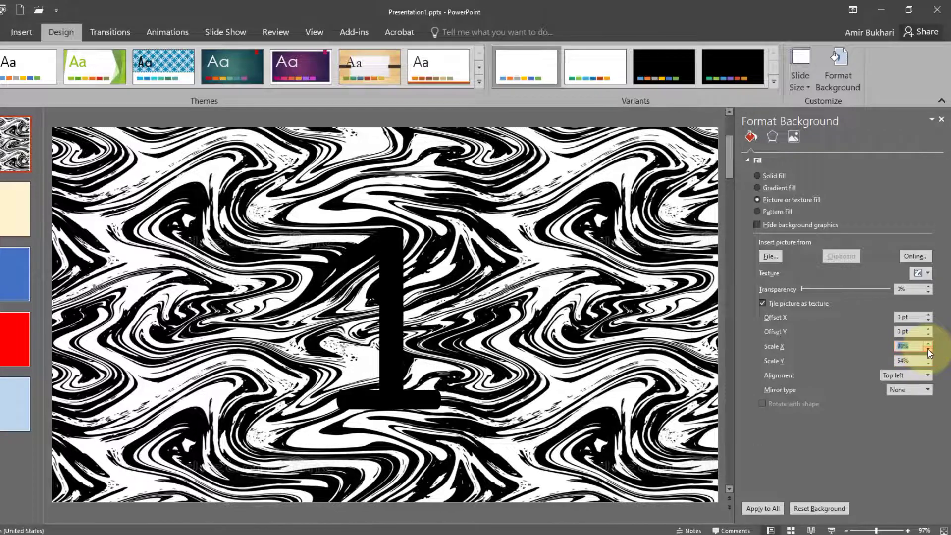
pyautogui.click(929, 349)
pyautogui.click(928, 349)
pyautogui.click(928, 349)
pyautogui.click(928, 349)
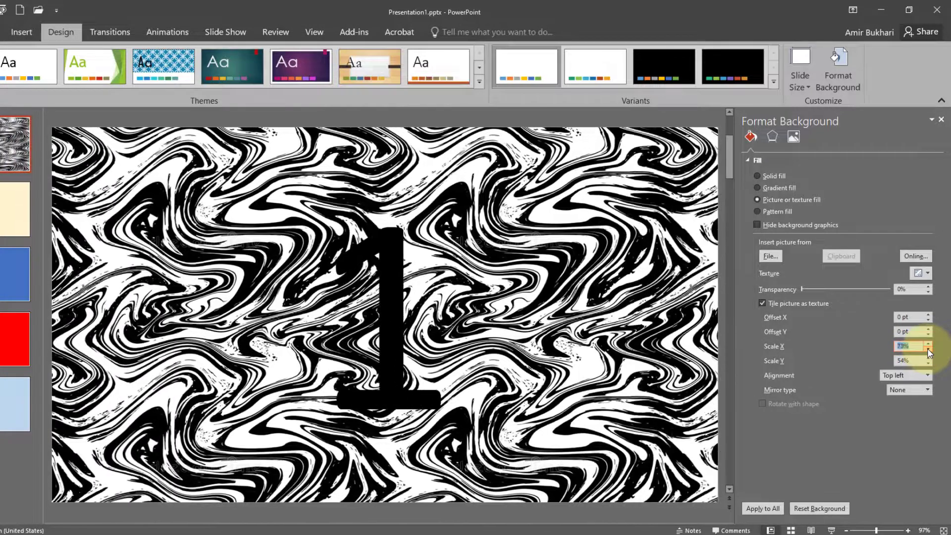
pyautogui.click(928, 349)
pyautogui.click(928, 349)
pyautogui.click(929, 349)
pyautogui.click(928, 350)
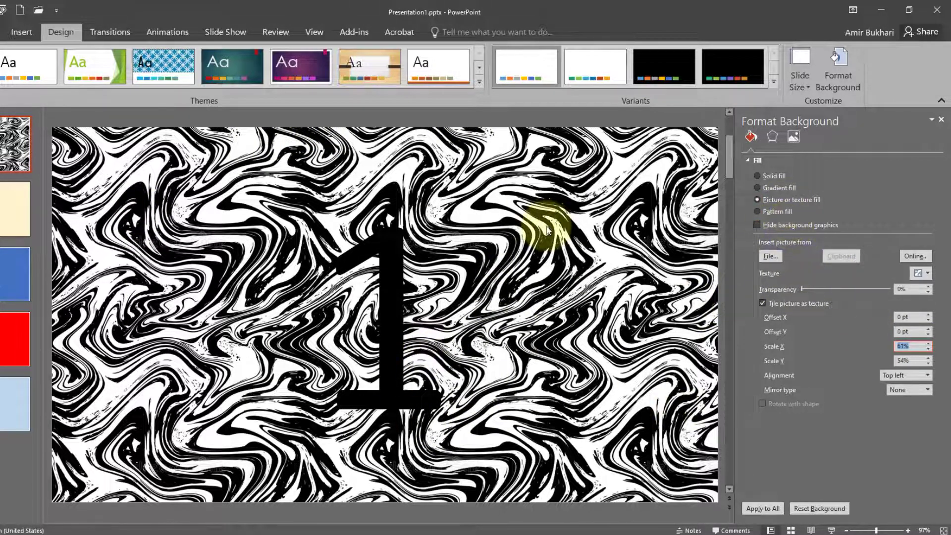
# Step: Fill slide 1's background with the leaf picture images (2).jpg, tiled as texture
pyautogui.click(769, 256)
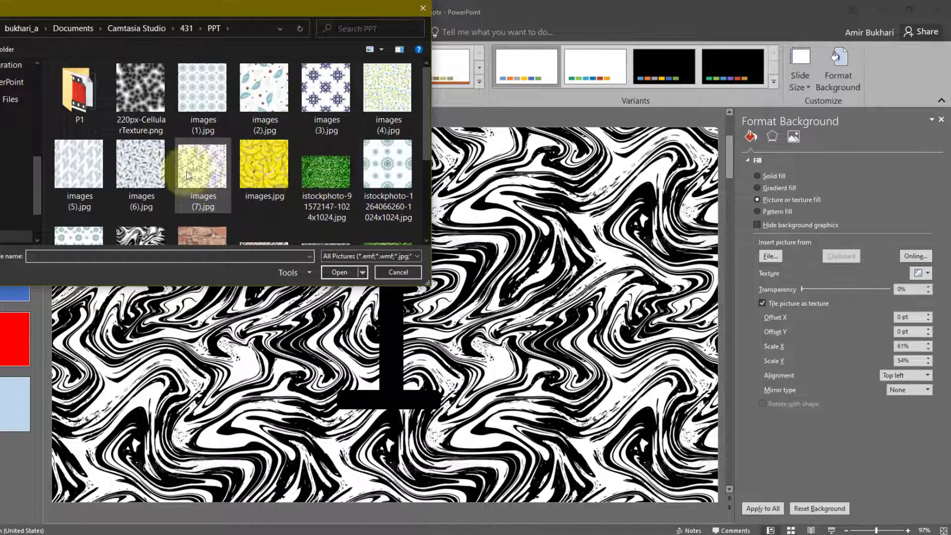
pyautogui.click(268, 93)
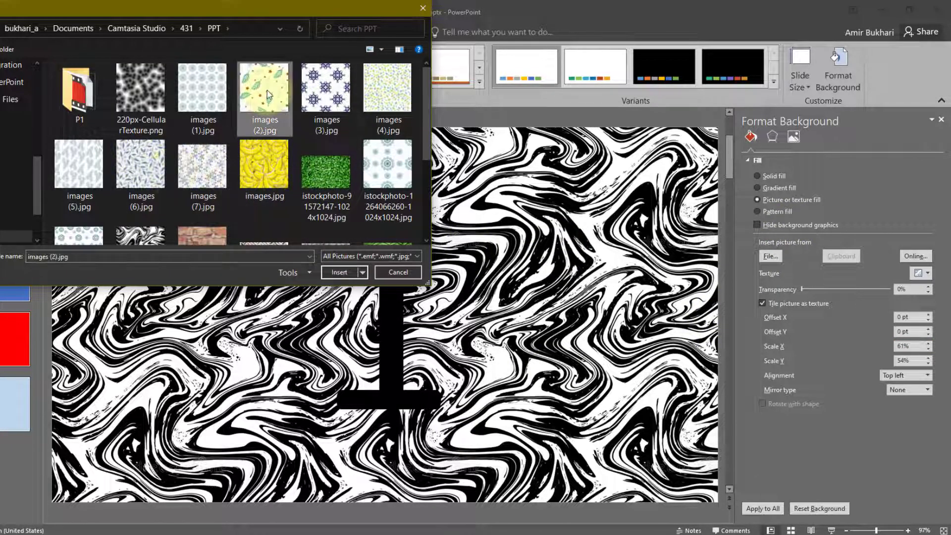
pyautogui.click(341, 272)
pyautogui.click(761, 303)
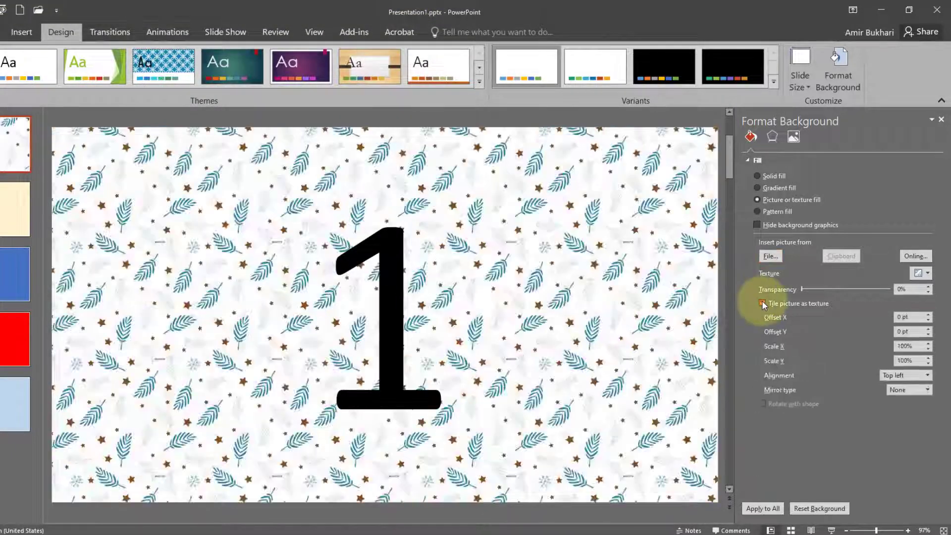
# Step: Fill slide 1's background with the banana picture images.jpg, tiled as texture
pyautogui.click(766, 258)
pyautogui.click(264, 163)
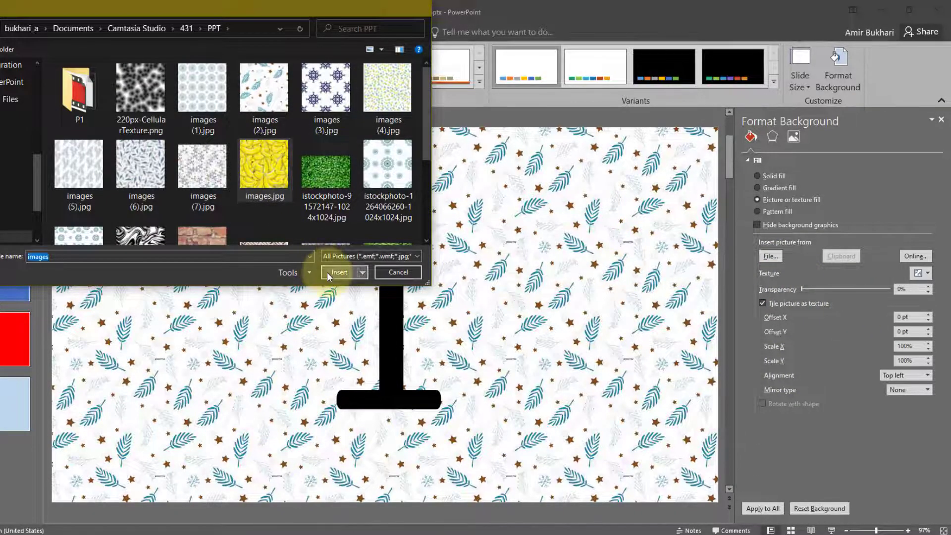
pyautogui.click(327, 272)
pyautogui.click(762, 303)
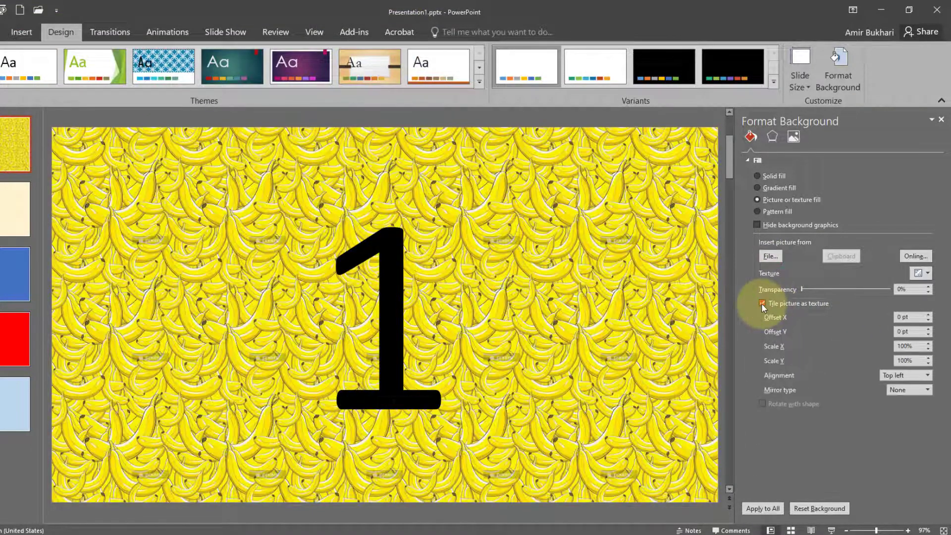
# Step: Fill slide 1's background with the molecule picture images (7).jpg, tiled as texture
pyautogui.click(765, 256)
pyautogui.click(203, 166)
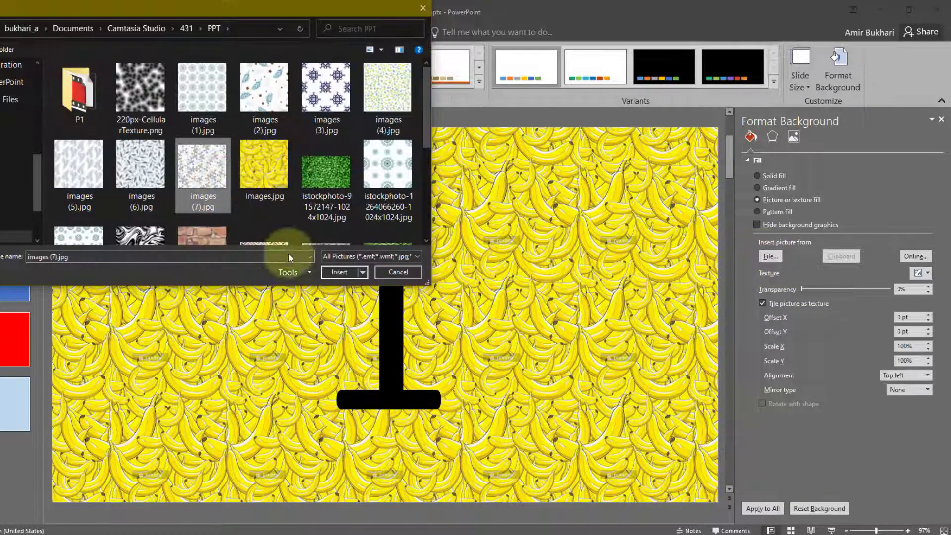
pyautogui.click(337, 272)
pyautogui.click(762, 303)
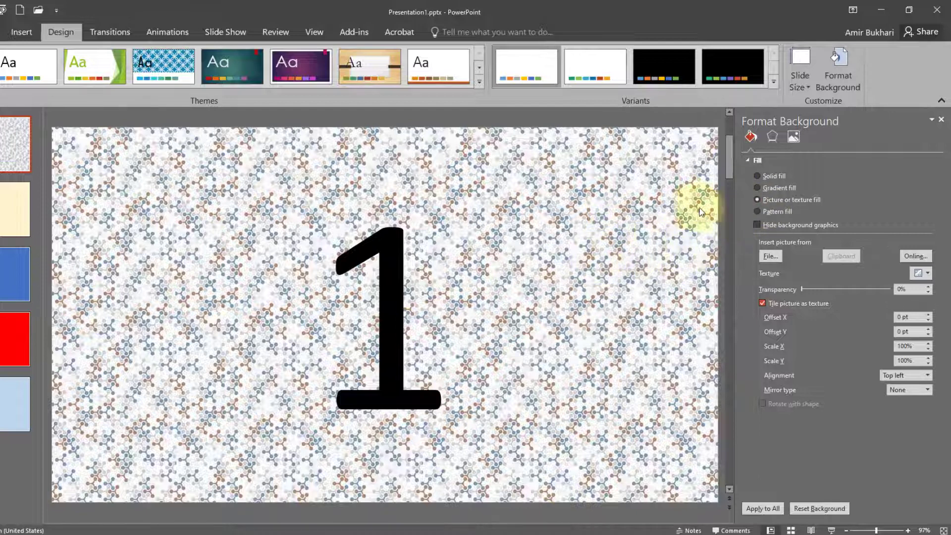
# Step: Switch slide 1's background to a pattern fill, try several dotted, striped and checkered patterns, and choose the diamond pattern
pyautogui.click(756, 211)
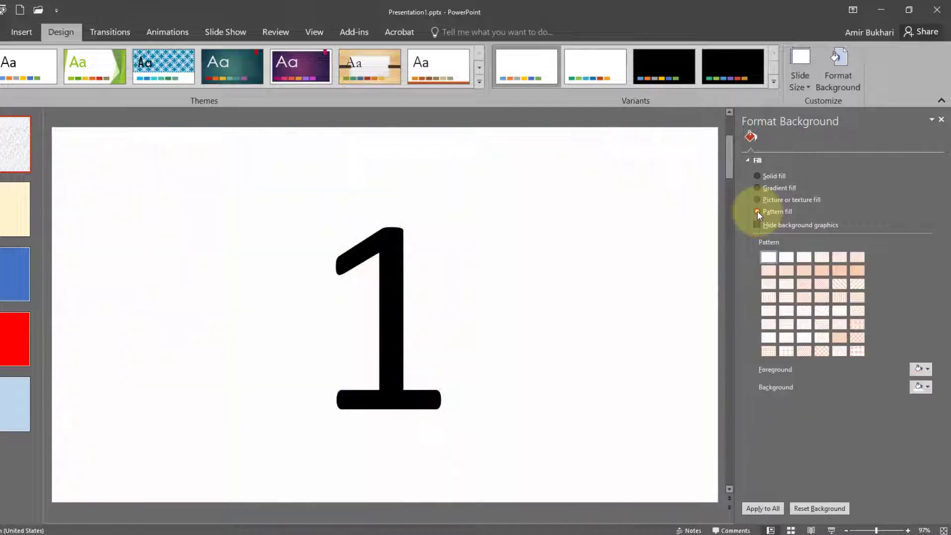
pyautogui.click(786, 272)
pyautogui.click(787, 283)
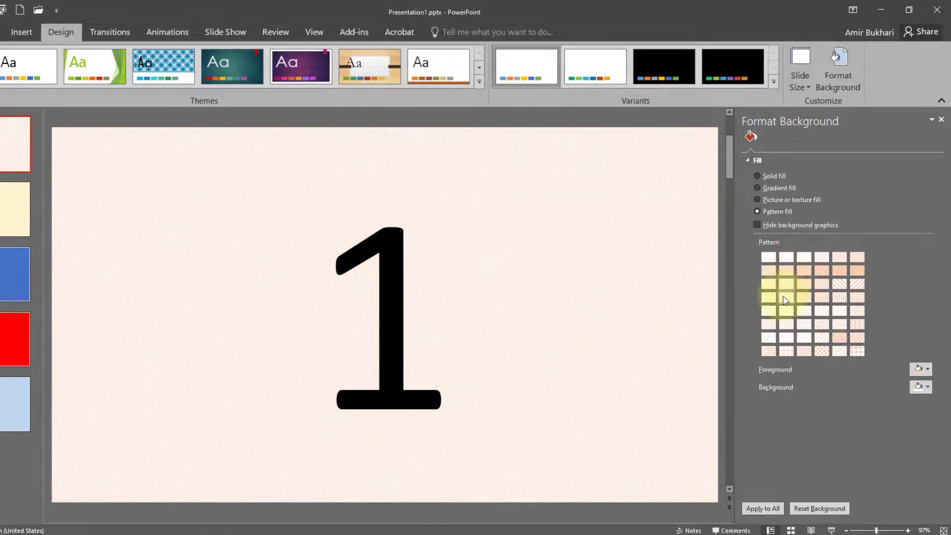
pyautogui.click(767, 297)
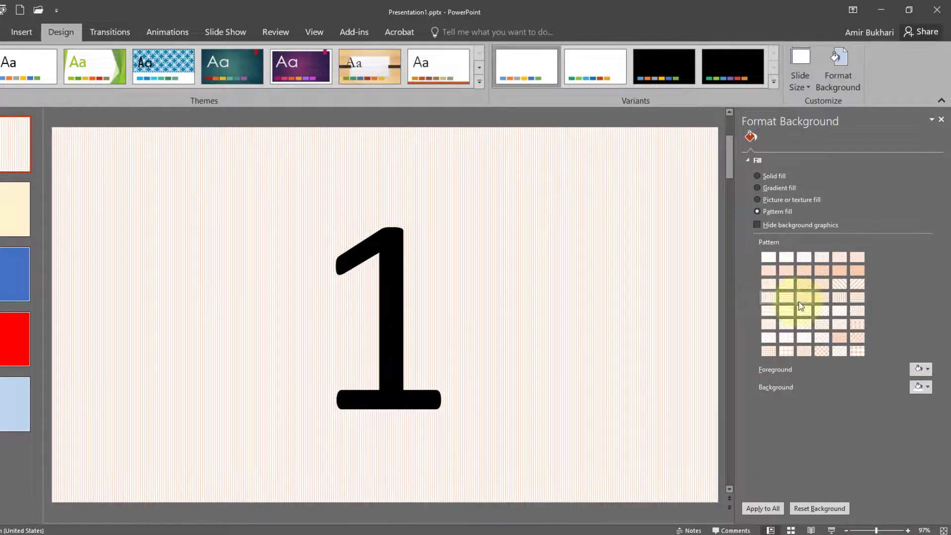
pyautogui.click(788, 298)
pyautogui.click(787, 324)
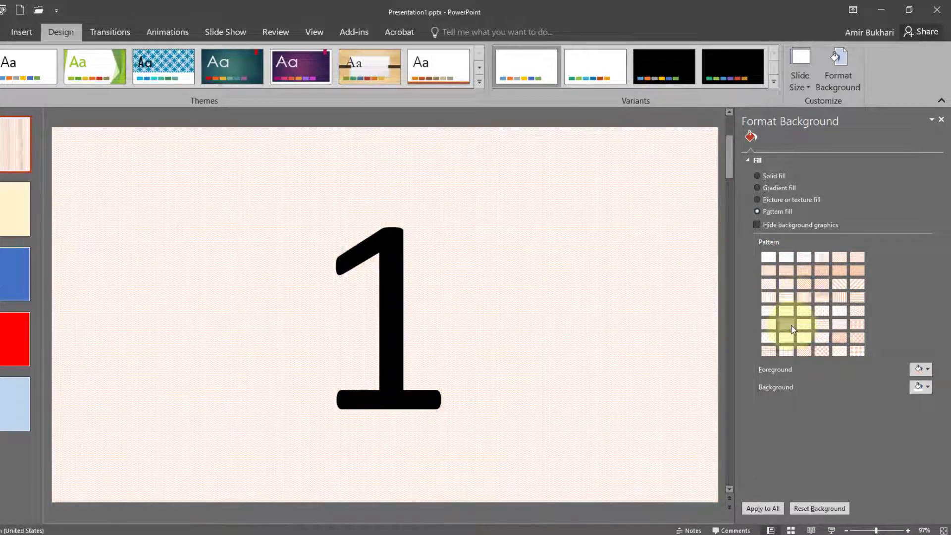
pyautogui.click(822, 350)
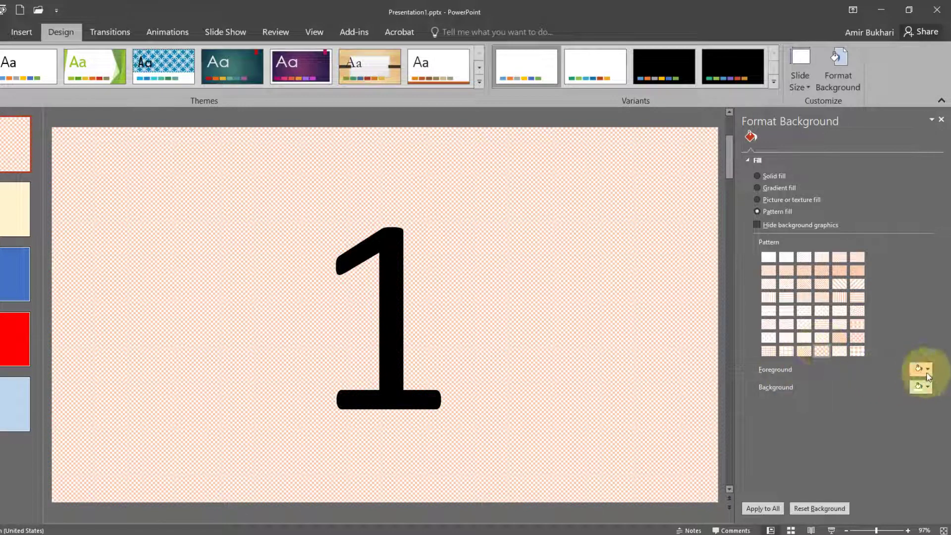
pyautogui.click(858, 350)
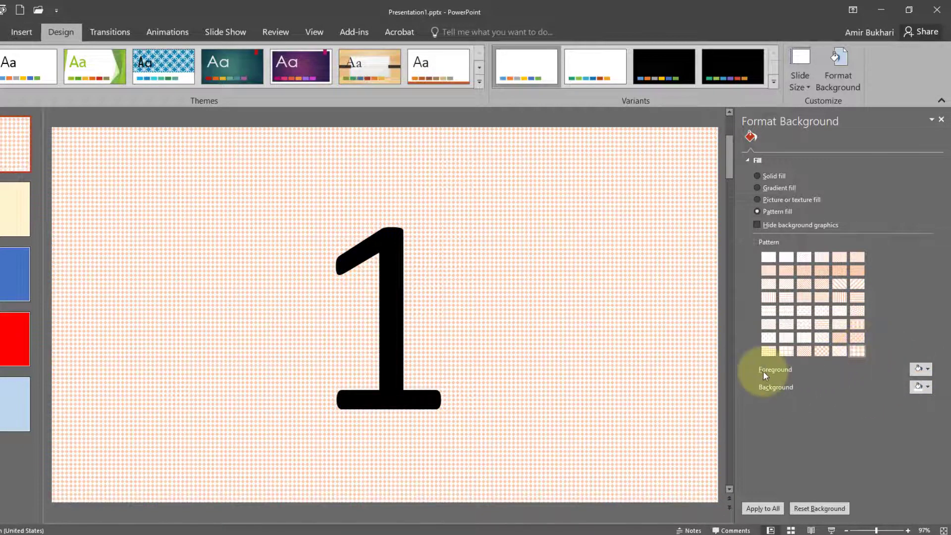
# Step: Set the foreground of slide 1's pattern fill to light blue and its background to red
pyautogui.click(928, 369)
pyautogui.click(899, 411)
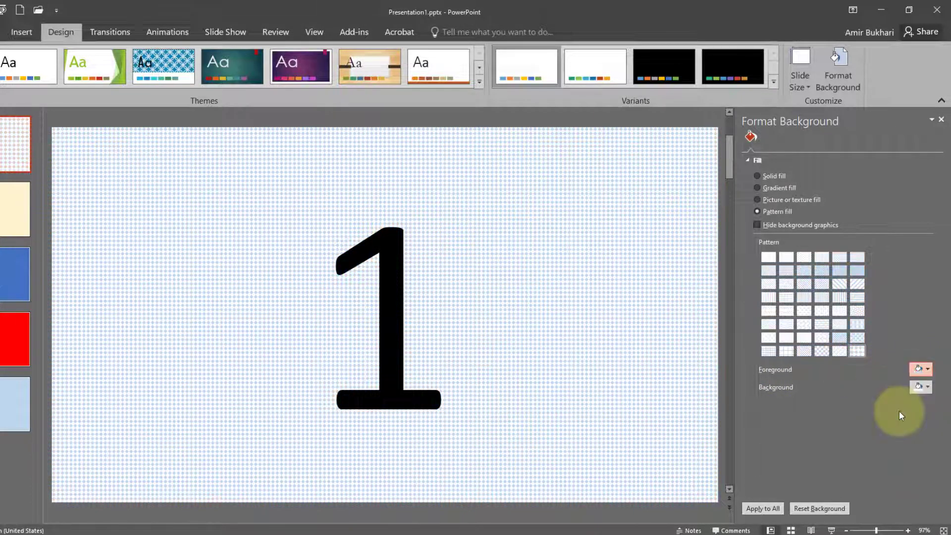
pyautogui.click(928, 388)
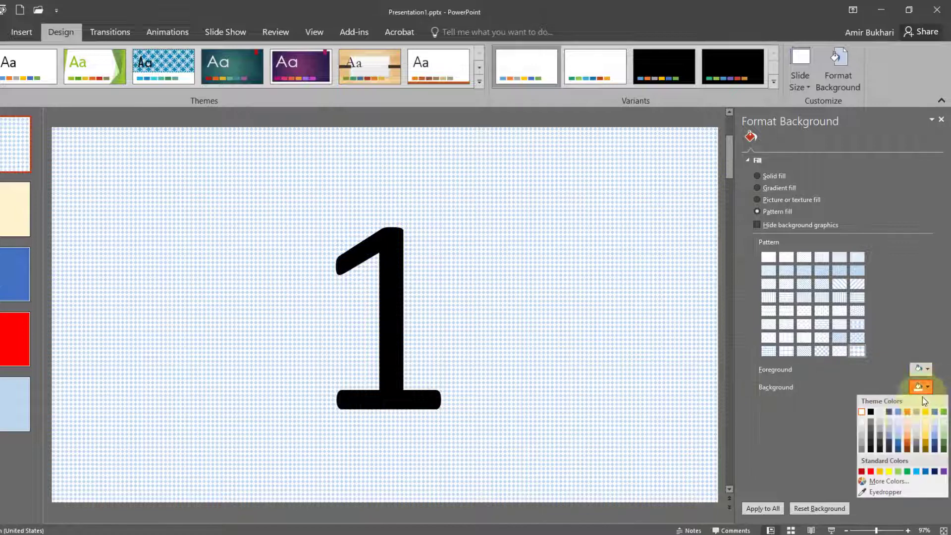
pyautogui.click(870, 471)
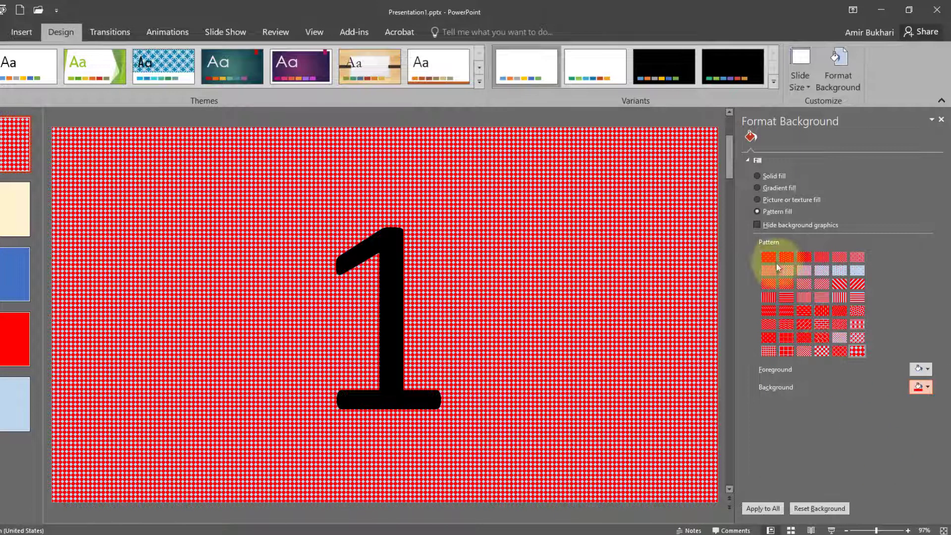
# Step: Try the vertical stripe pattern on slide 1's red background, and change it to diagonal stripes
pyautogui.click(840, 297)
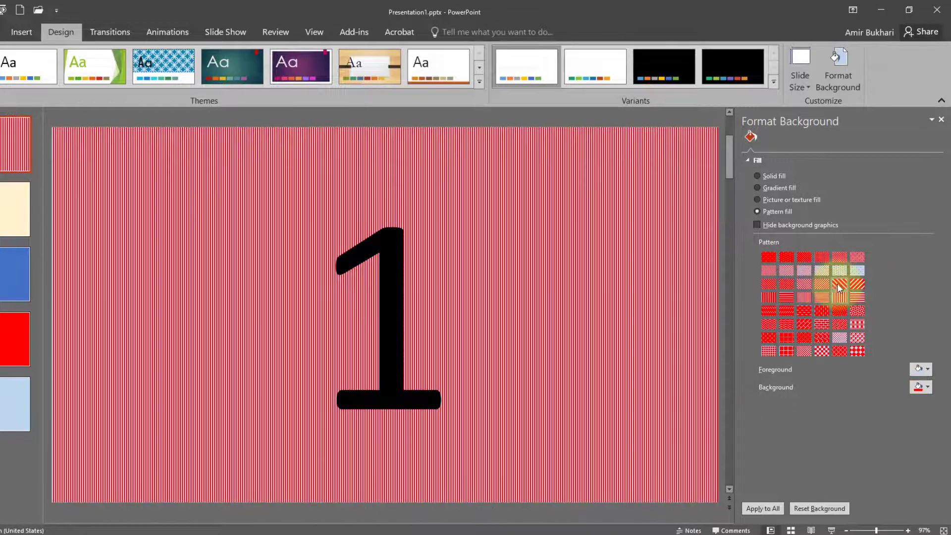
pyautogui.click(837, 284)
pyautogui.click(769, 285)
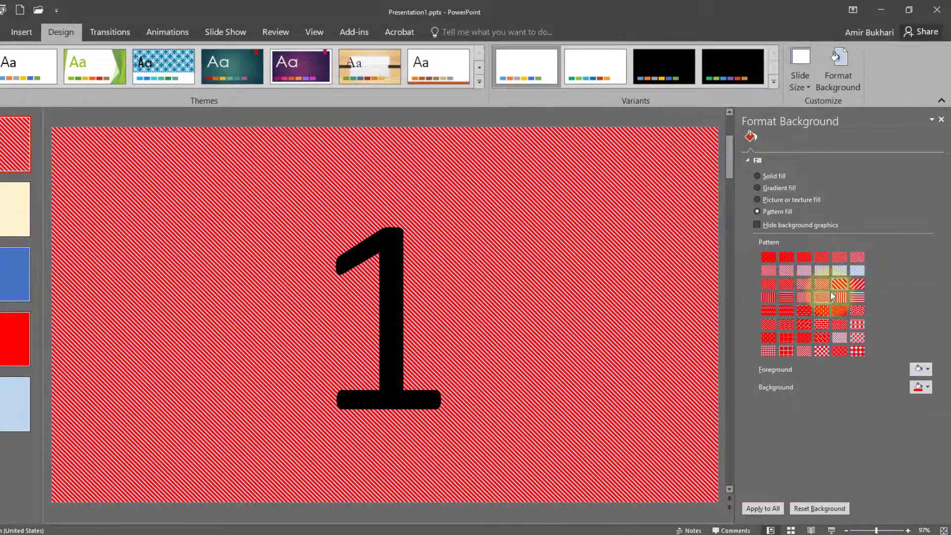
# Step: Change the foreground colour of slide 1's diagonal stripe pattern to light yellow
pyautogui.click(928, 372)
pyautogui.click(926, 410)
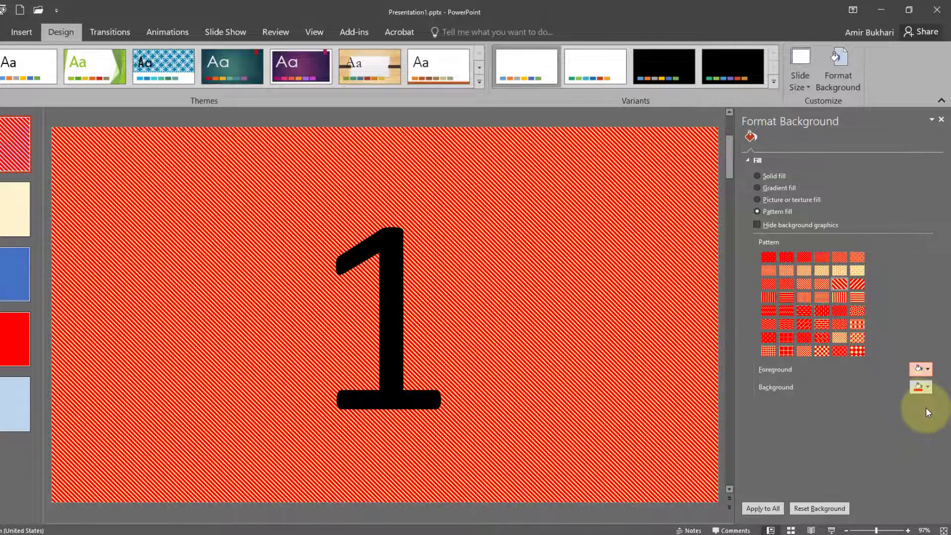
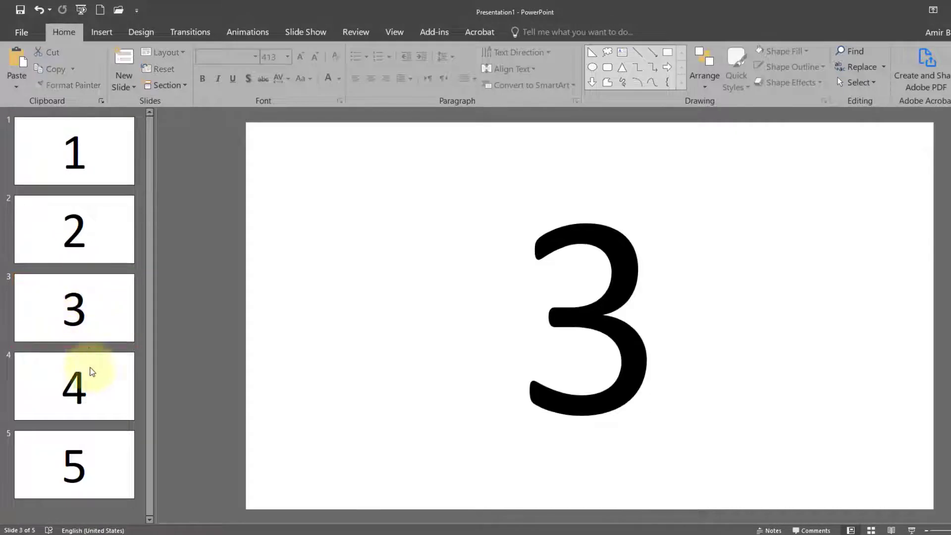
# Step: Select slide 3, run the slide show from the beginning, and exit it
pyautogui.click(91, 373)
pyautogui.click(98, 154)
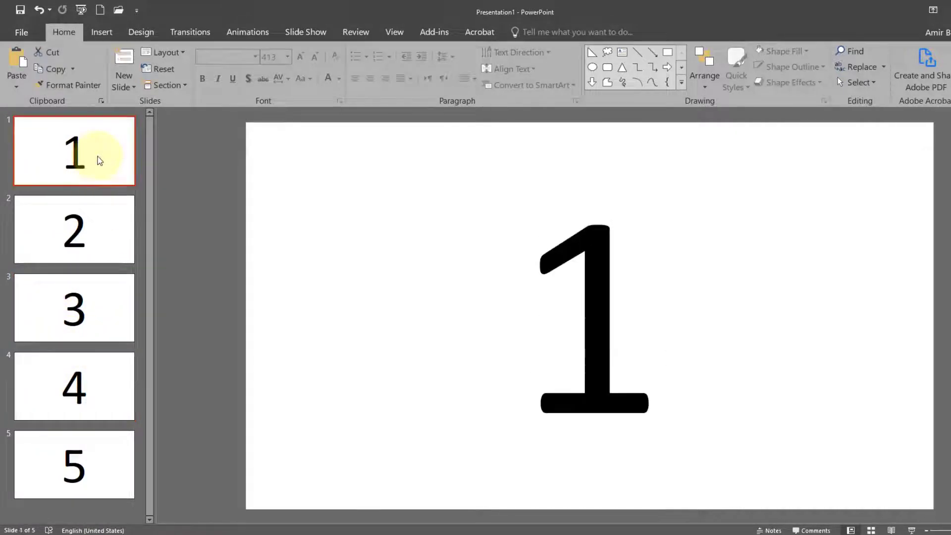
pyautogui.click(307, 32)
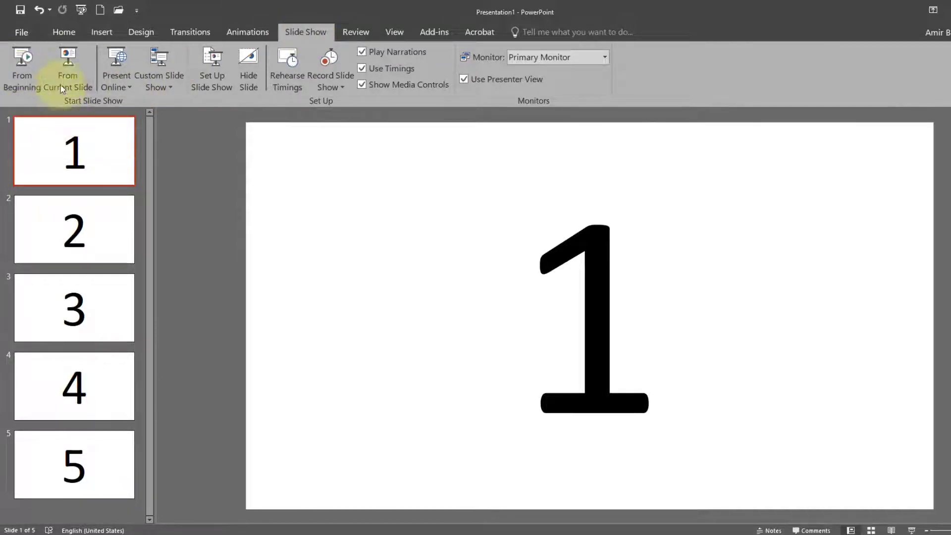
pyautogui.click(77, 320)
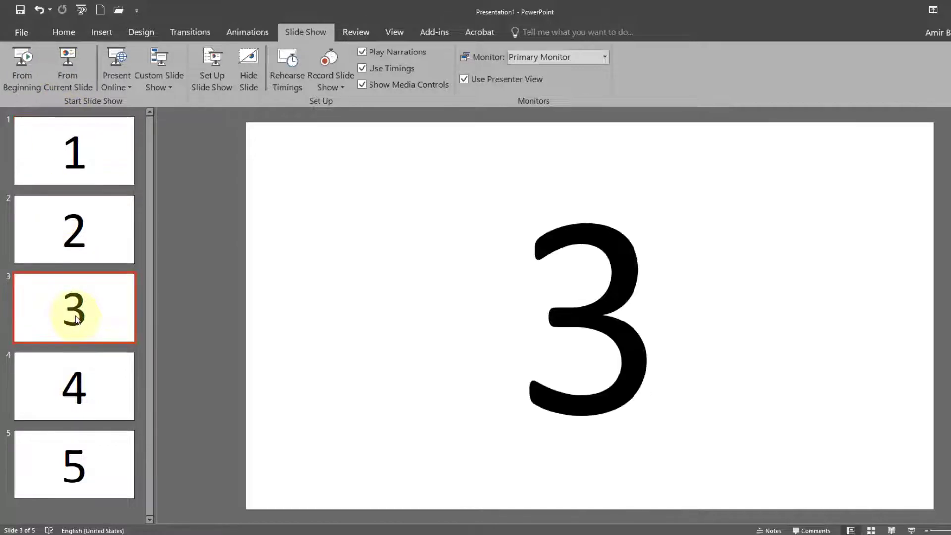
pyautogui.click(24, 72)
pyautogui.press('Escape')
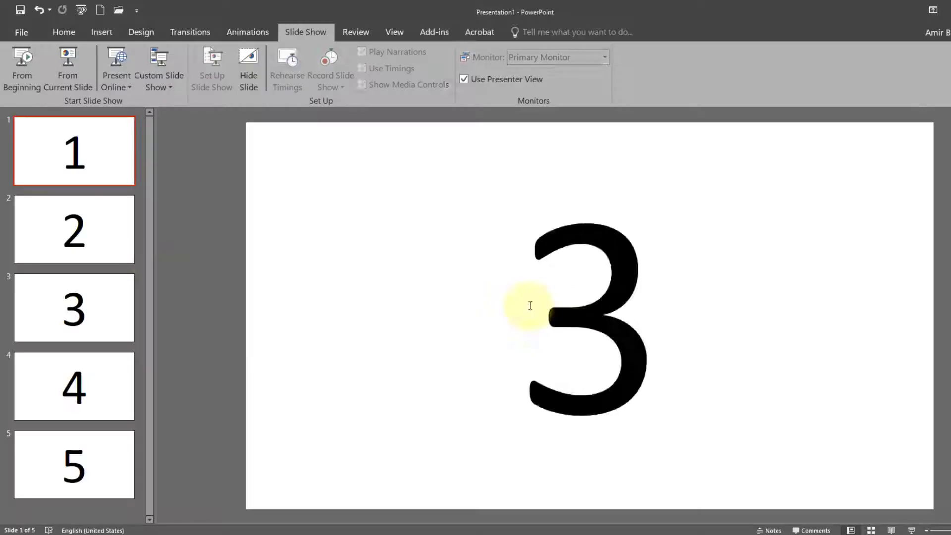
# Step: Run the slide show from the current slide, slide 3, and advance through to the end of the show
pyautogui.click(87, 321)
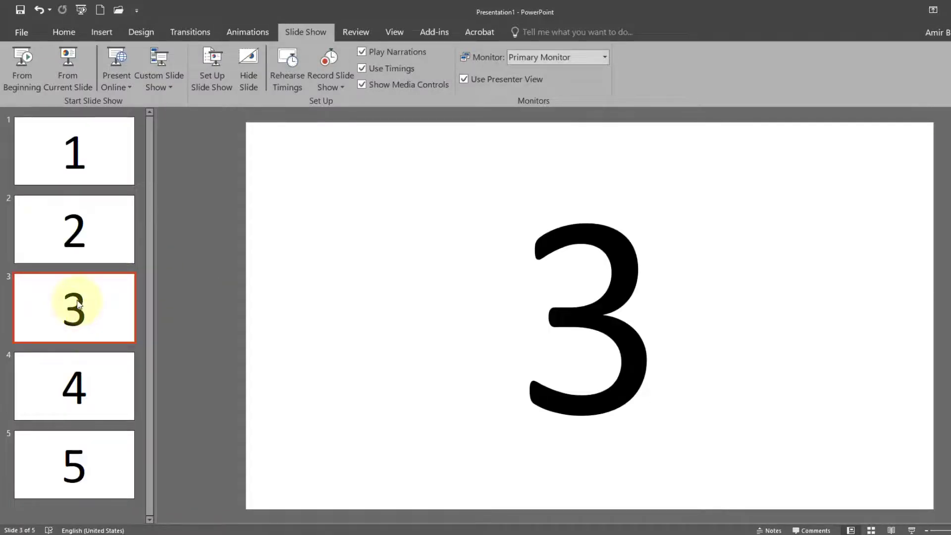
pyautogui.click(71, 67)
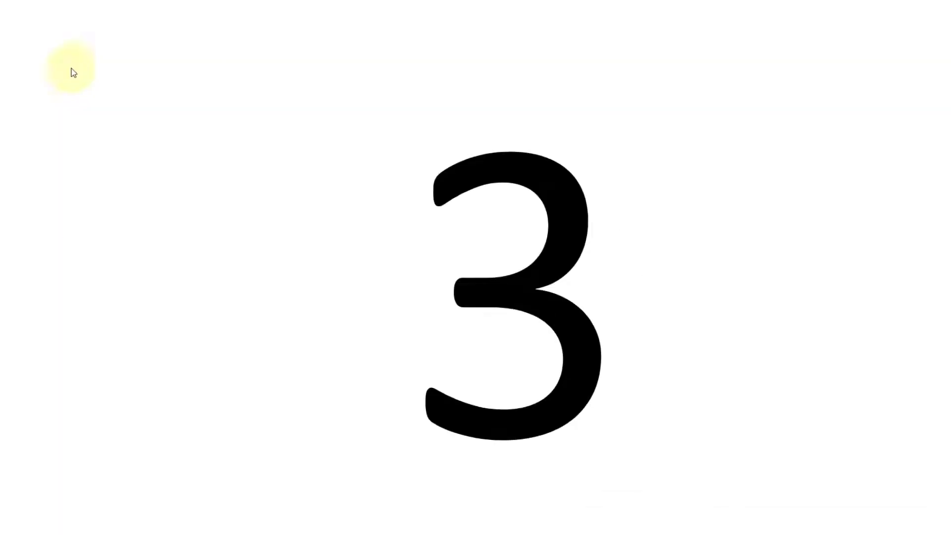
pyautogui.click(328, 249)
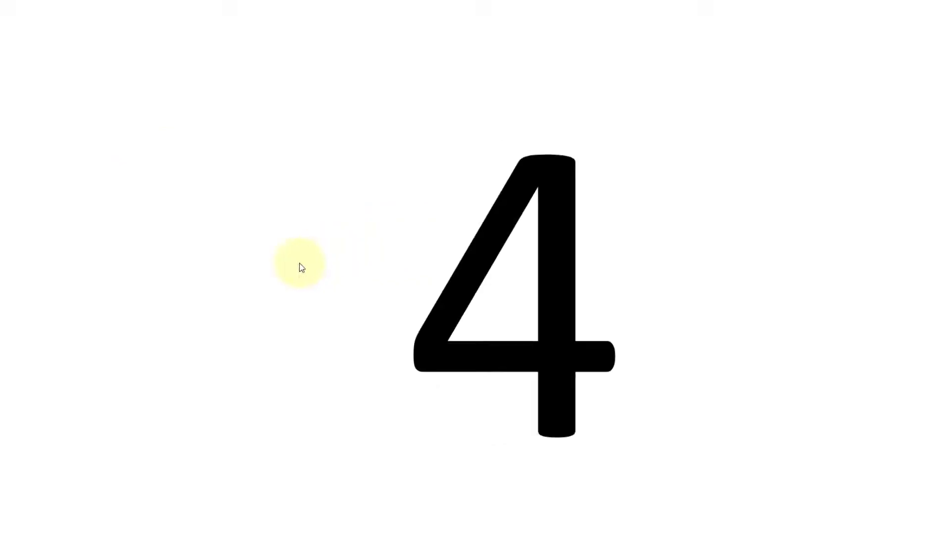
pyautogui.click(301, 266)
pyautogui.click(278, 271)
pyautogui.click(278, 270)
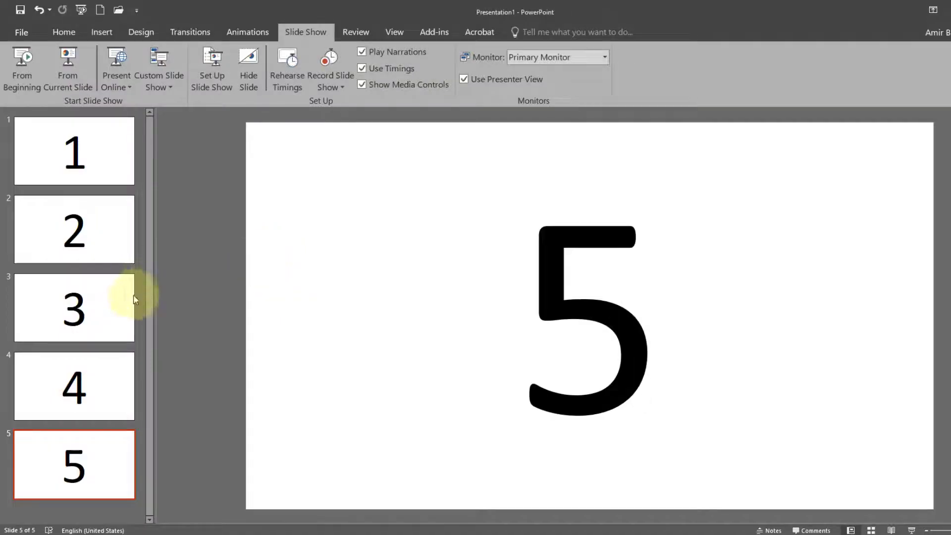
pyautogui.click(107, 207)
pyautogui.click(89, 248)
pyautogui.click(81, 332)
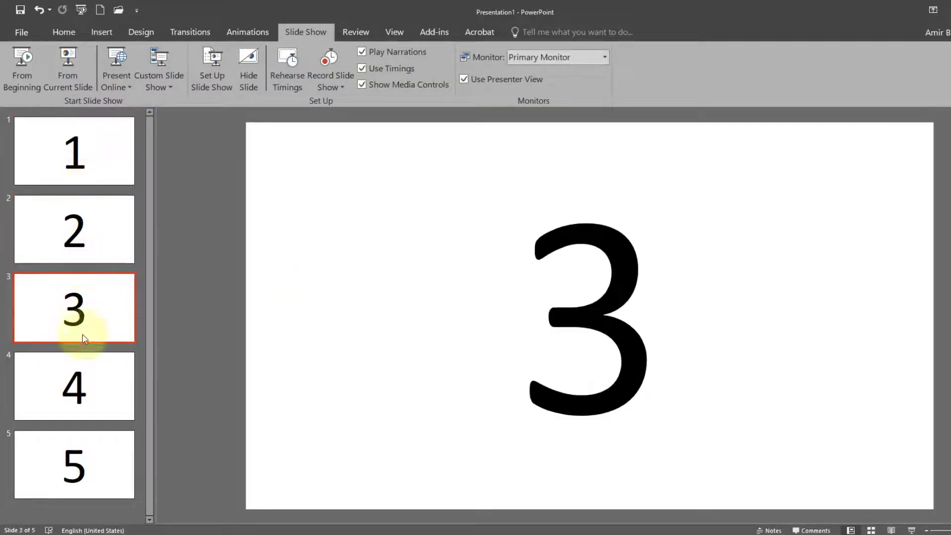
pyautogui.click(82, 389)
pyautogui.click(91, 440)
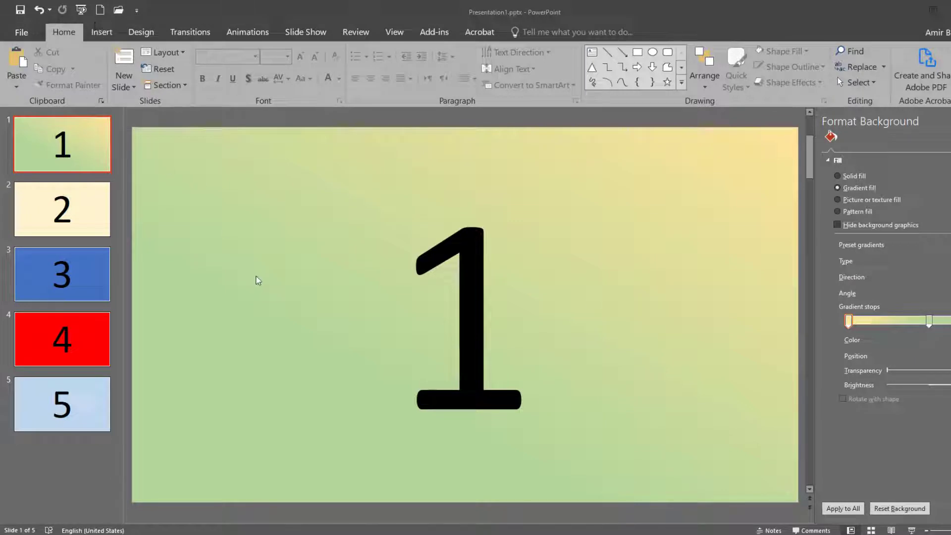
# Step: Delete the text box containing the number 1 from slide 1
pyautogui.click(256, 251)
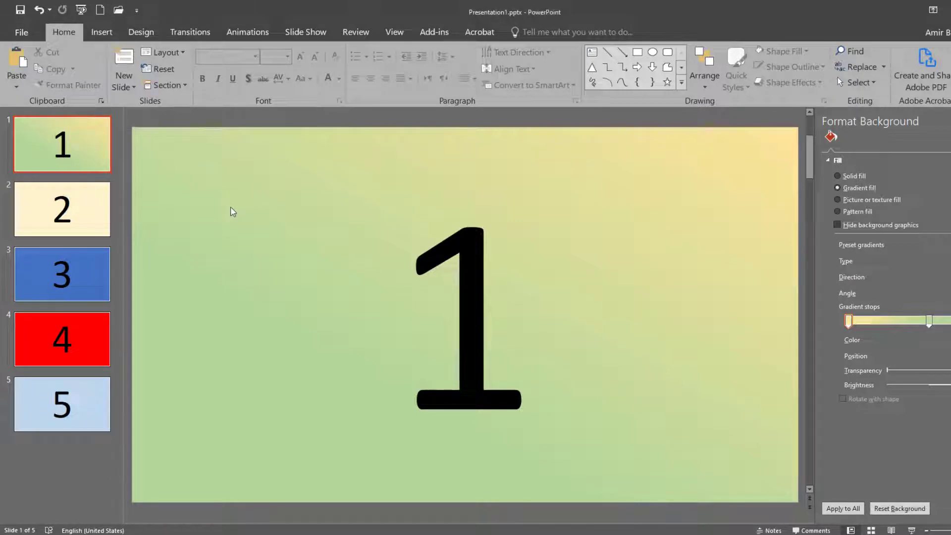
pyautogui.click(97, 33)
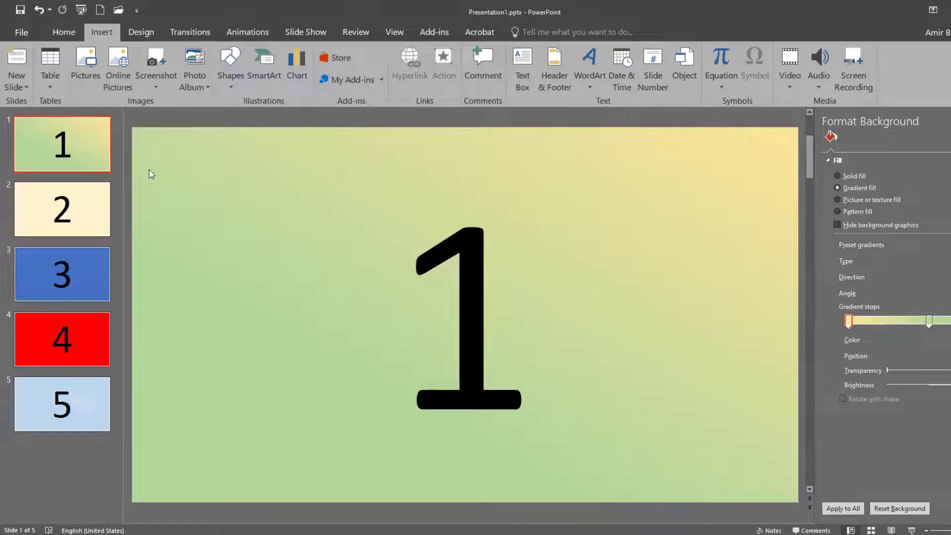
pyautogui.click(537, 312)
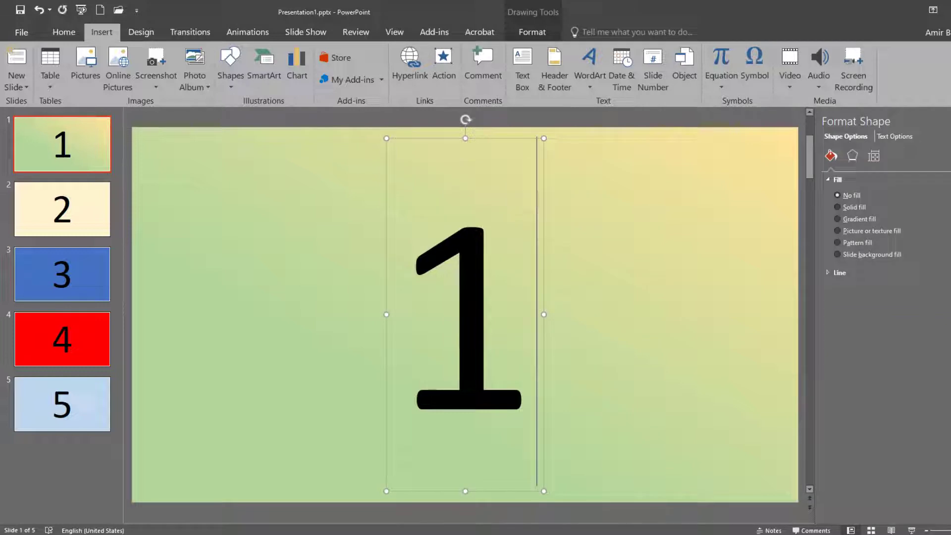
pyautogui.click(508, 138)
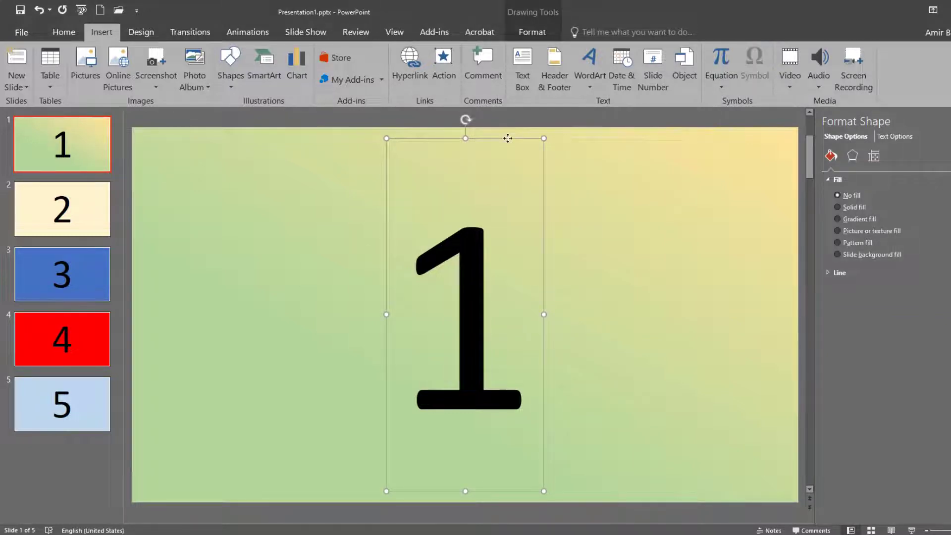
pyautogui.press('Delete')
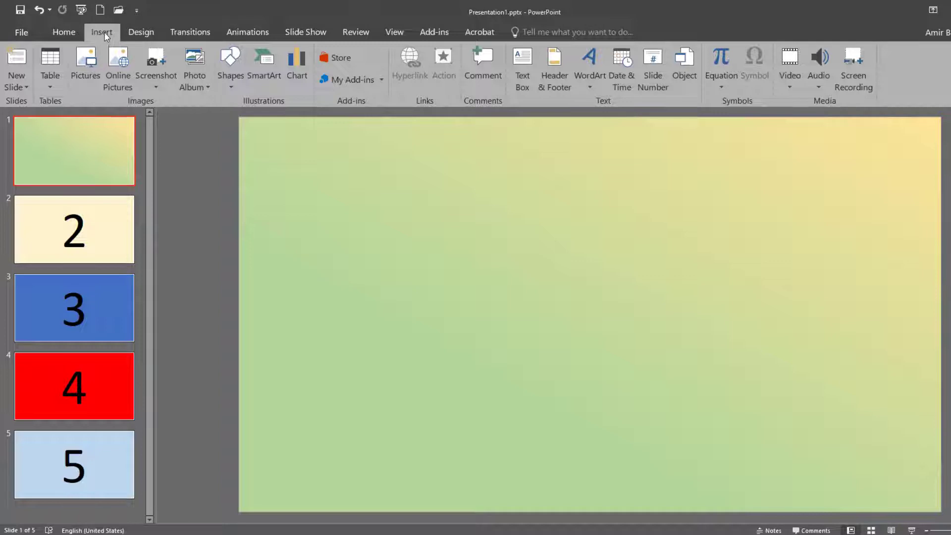
# Step: Insert the picture 11-119237_spring-flower-crocus-saffron-grass-shell-egg-grass.png from the WP folder onto slide 1
pyautogui.click(90, 68)
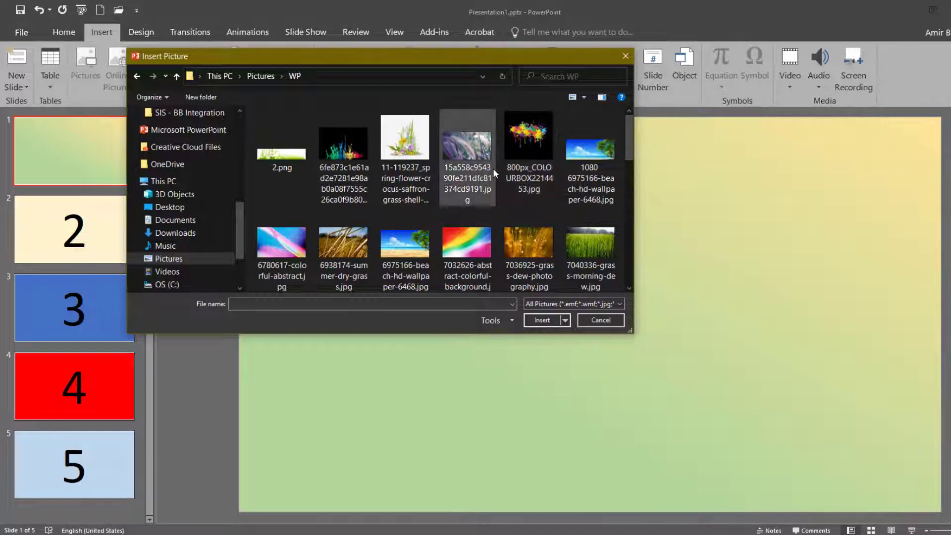
pyautogui.click(430, 142)
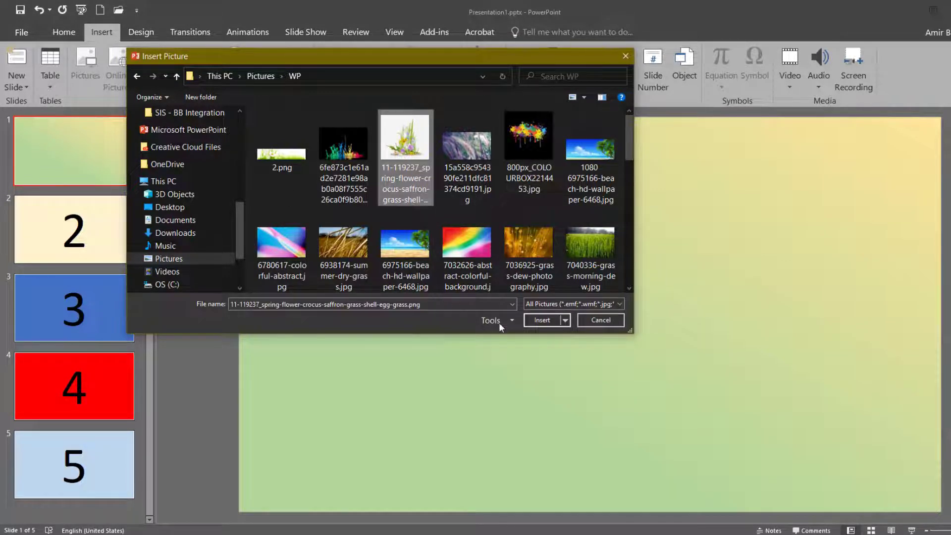
pyautogui.click(553, 326)
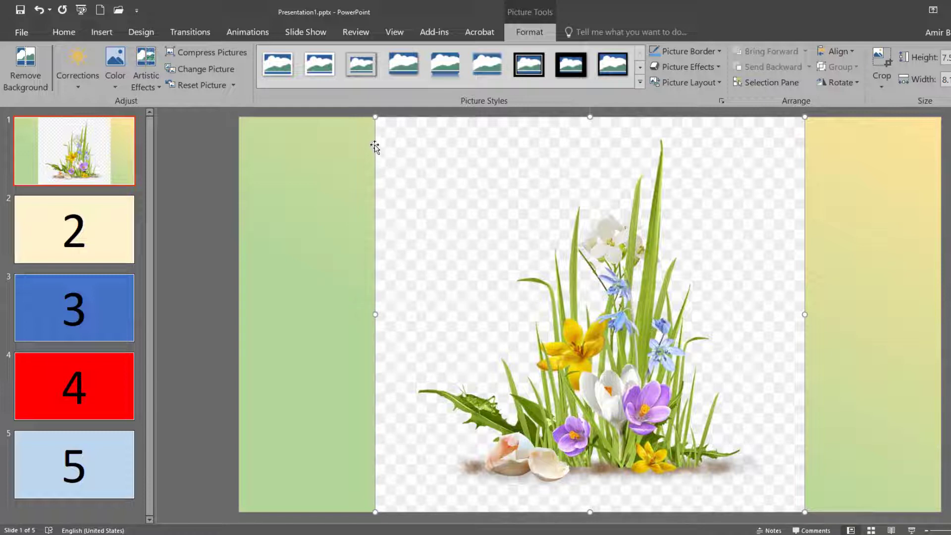
# Step: Shrink the flower picture to a height of about 1.9 and a width of about 2.1, and place it in the slide's upper-left area
pyautogui.moveTo(375, 117); pyautogui.dragTo(564, 347)
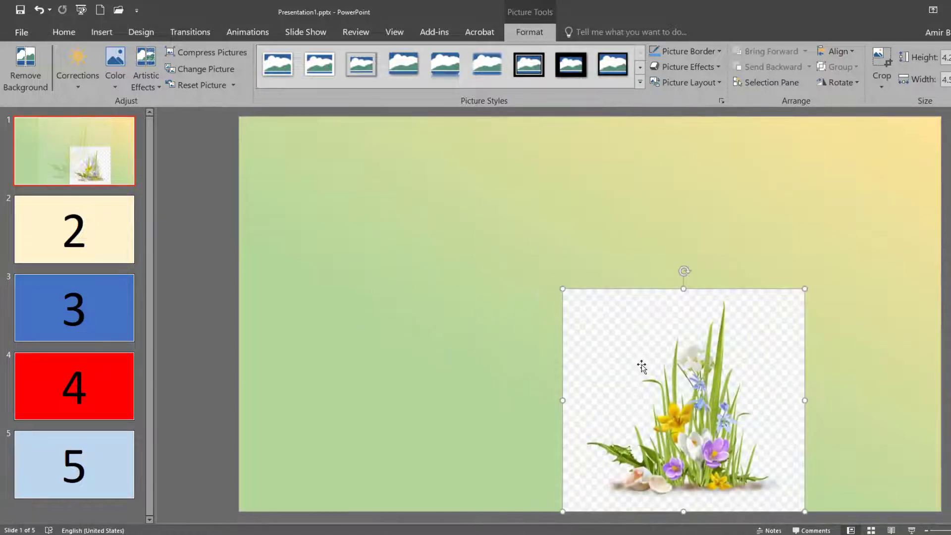
pyautogui.moveTo(639, 365); pyautogui.dragTo(376, 234)
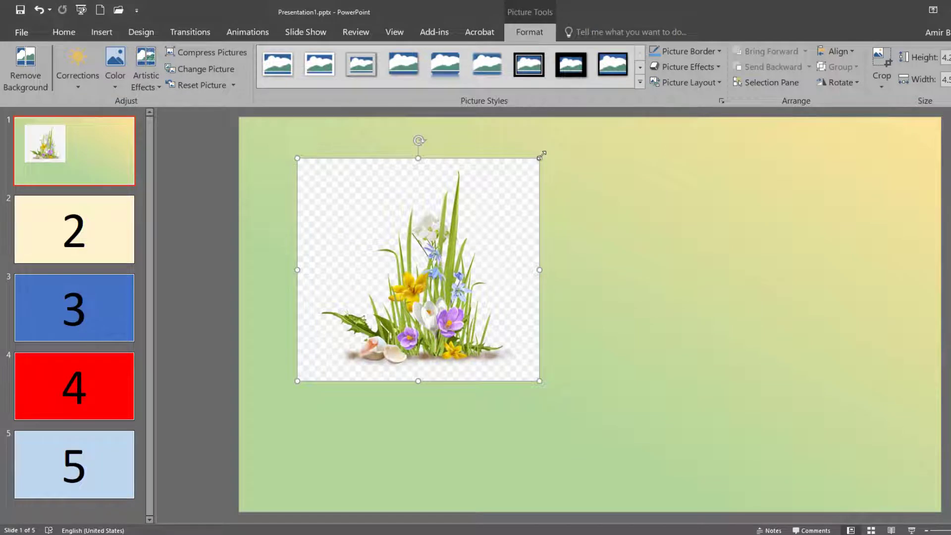
pyautogui.moveTo(540, 159); pyautogui.dragTo(467, 223)
pyautogui.moveTo(399, 294); pyautogui.dragTo(386, 242)
pyautogui.moveTo(454, 177); pyautogui.dragTo(395, 223)
pyautogui.moveTo(317, 276); pyautogui.dragTo(346, 216)
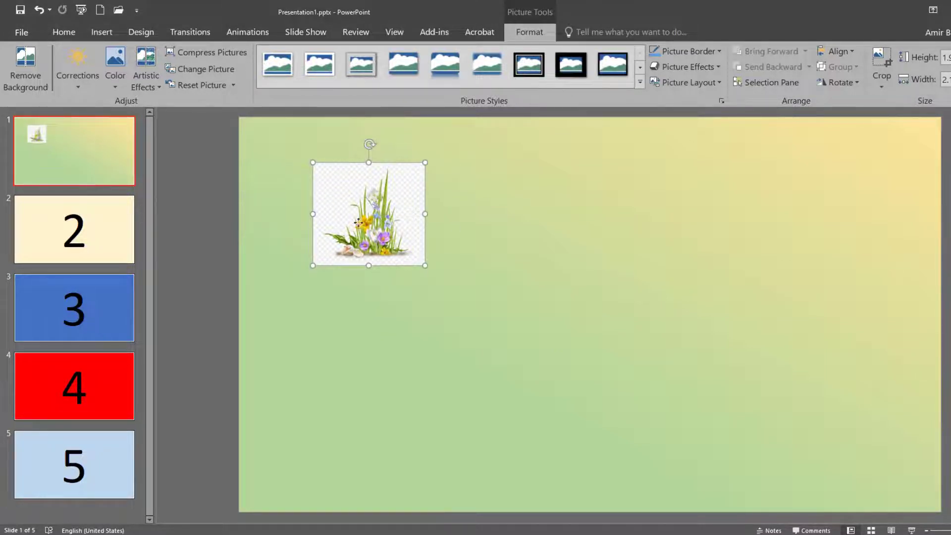
pyautogui.moveTo(358, 222); pyautogui.dragTo(426, 232)
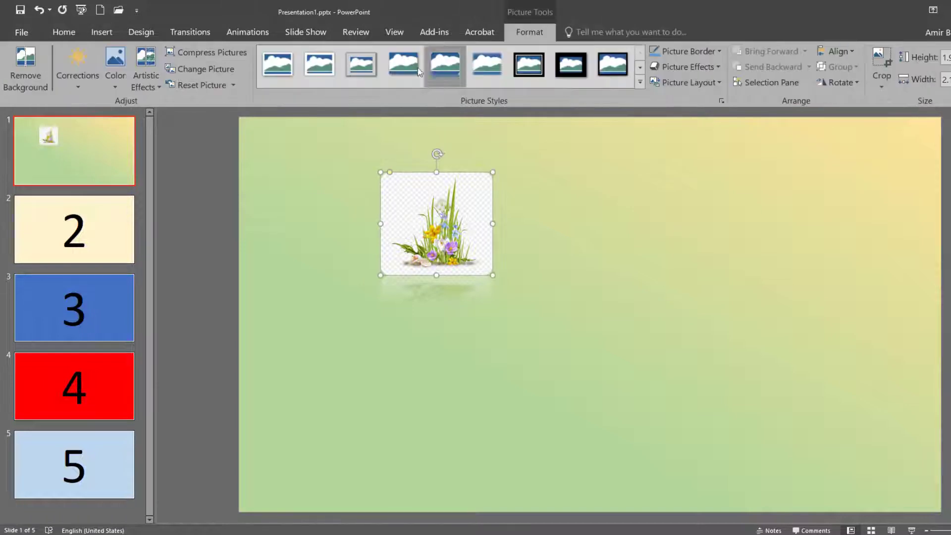
# Step: Try the drop shadow, white frame, and rounded reflection picture styles on the flower picture
pyautogui.click(415, 69)
pyautogui.click(293, 233)
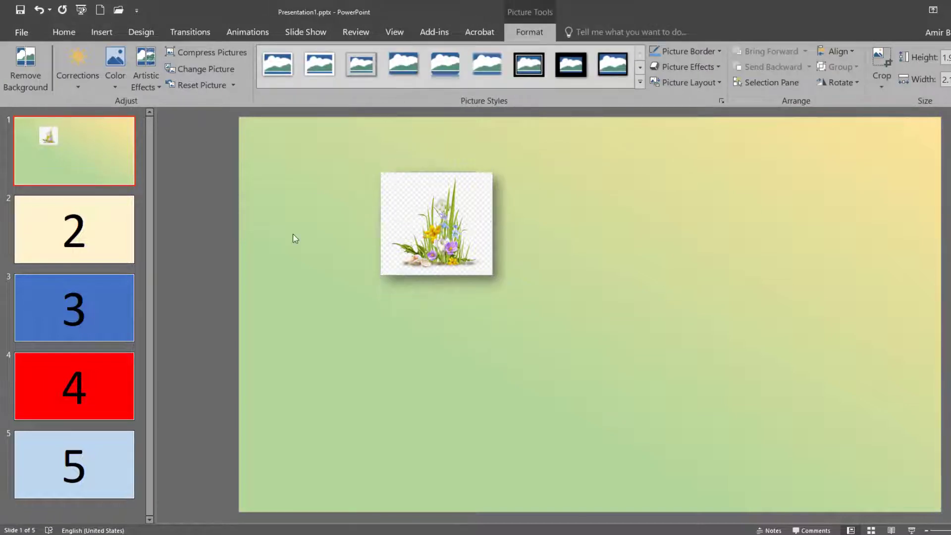
pyautogui.click(433, 205)
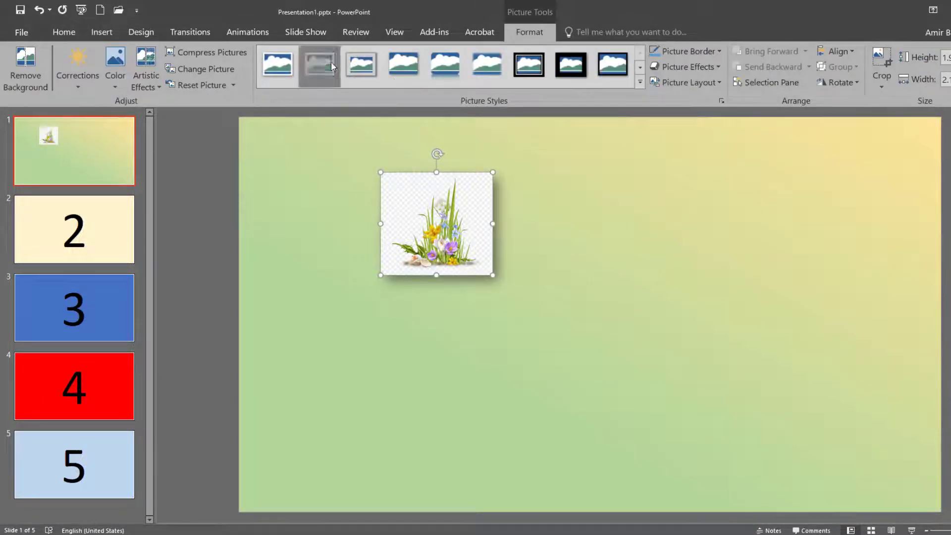
pyautogui.click(331, 61)
pyautogui.click(613, 254)
pyautogui.click(441, 208)
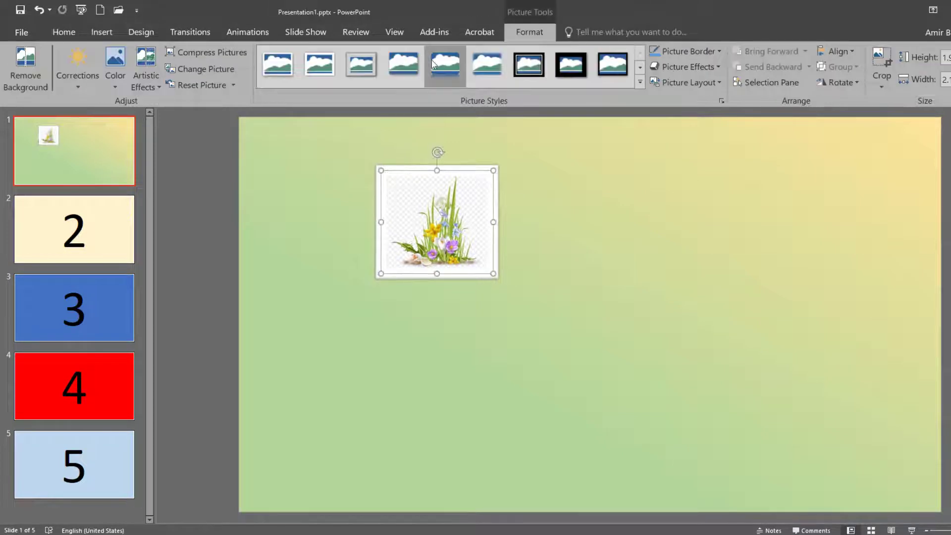
pyautogui.click(432, 61)
pyautogui.click(605, 238)
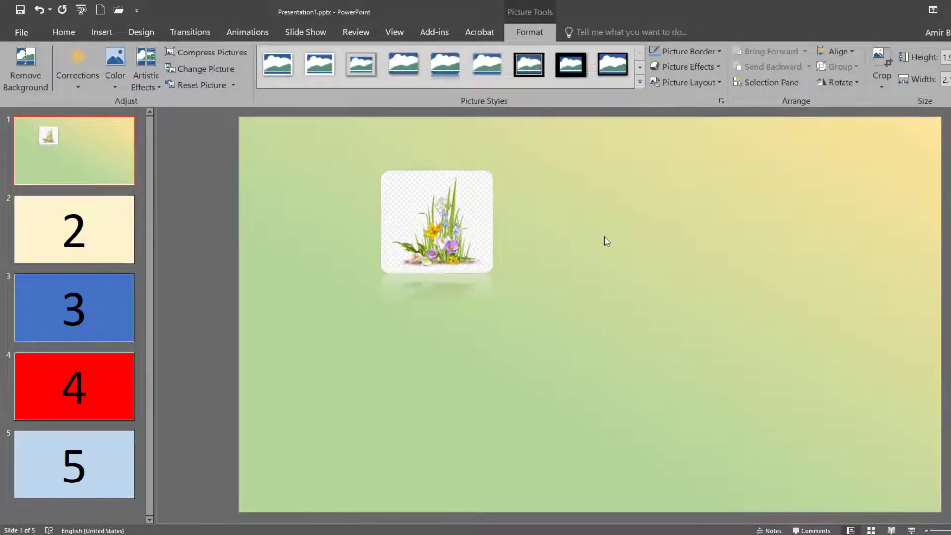
# Step: Apply the rectangular drop shadow picture style to the flower picture
pyautogui.click(414, 226)
pyautogui.click(403, 61)
pyautogui.click(478, 296)
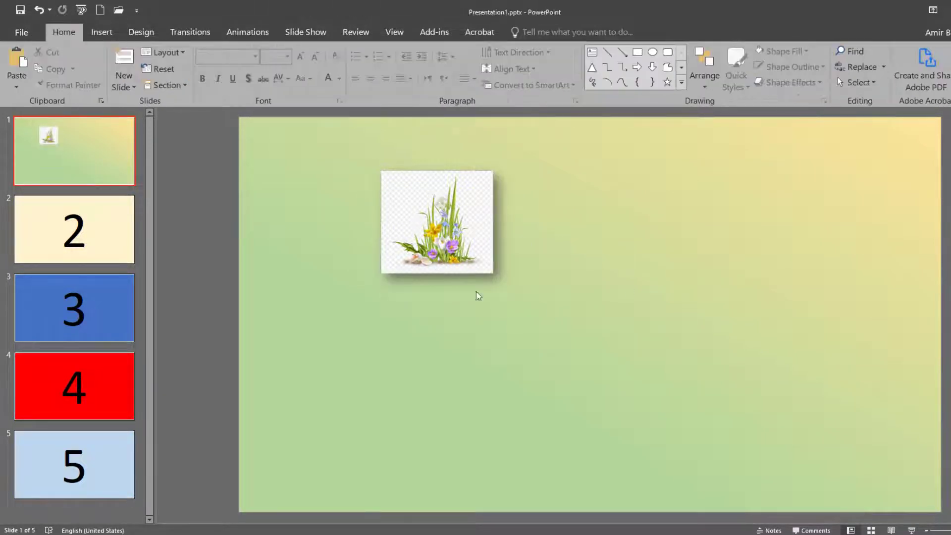
# Step: Add a red border to the flower picture on slide 1
pyautogui.click(451, 221)
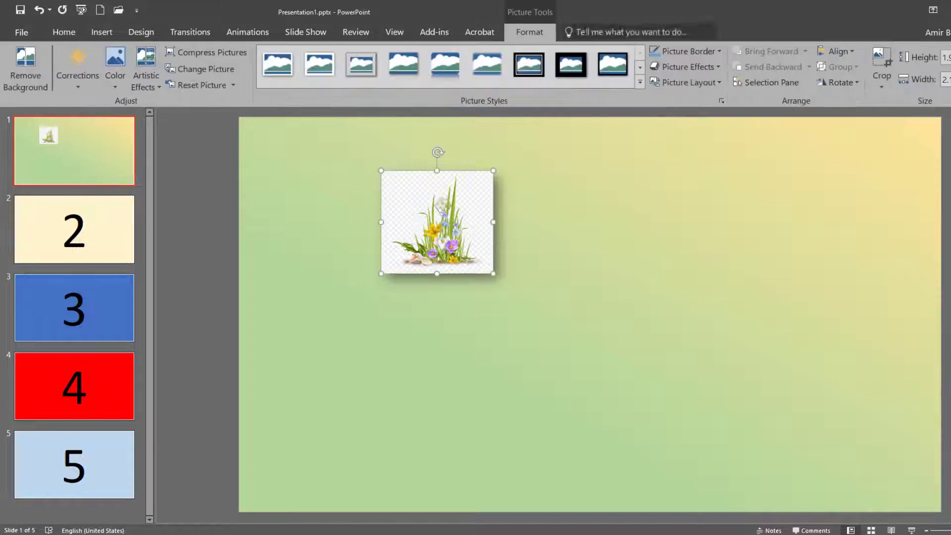
pyautogui.click(716, 51)
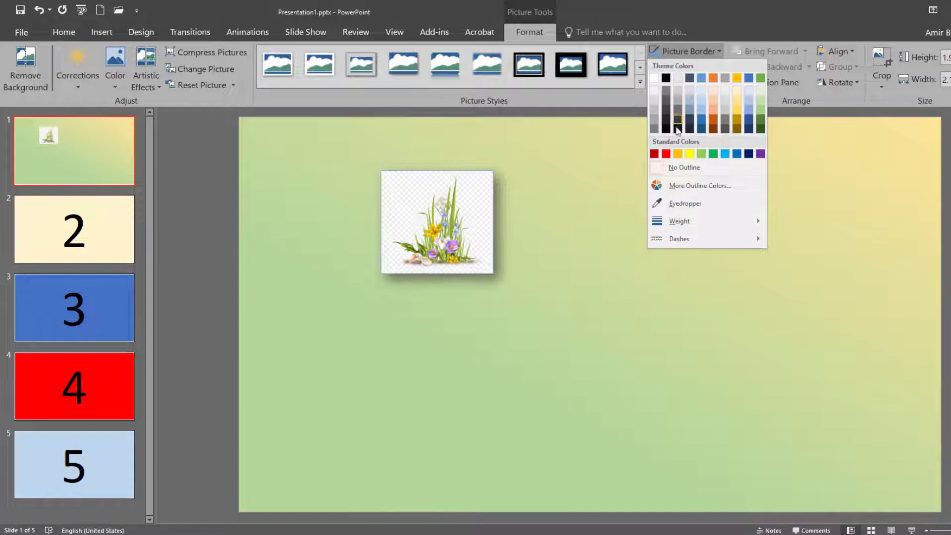
pyautogui.click(665, 154)
pyautogui.click(665, 157)
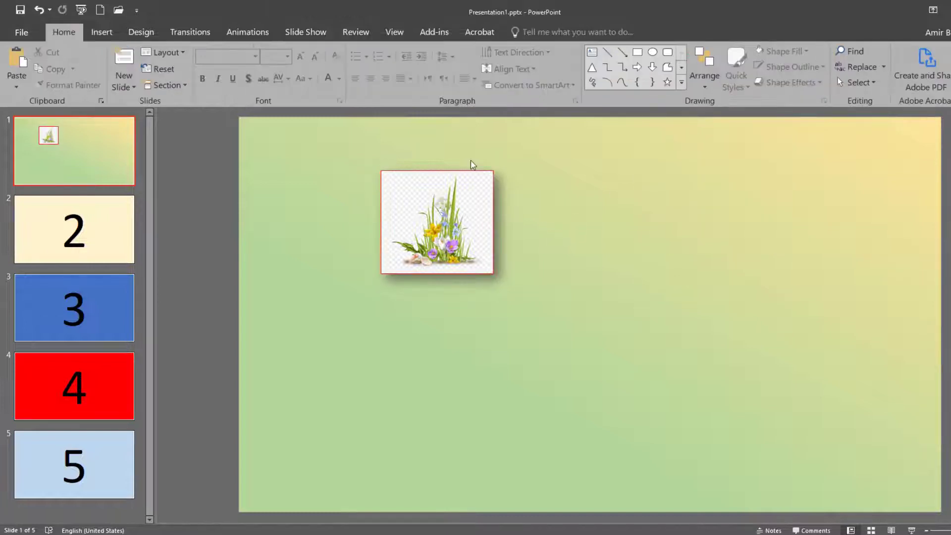
# Step: Apply the first preset picture effect in the second row to the flower picture
pyautogui.click(436, 183)
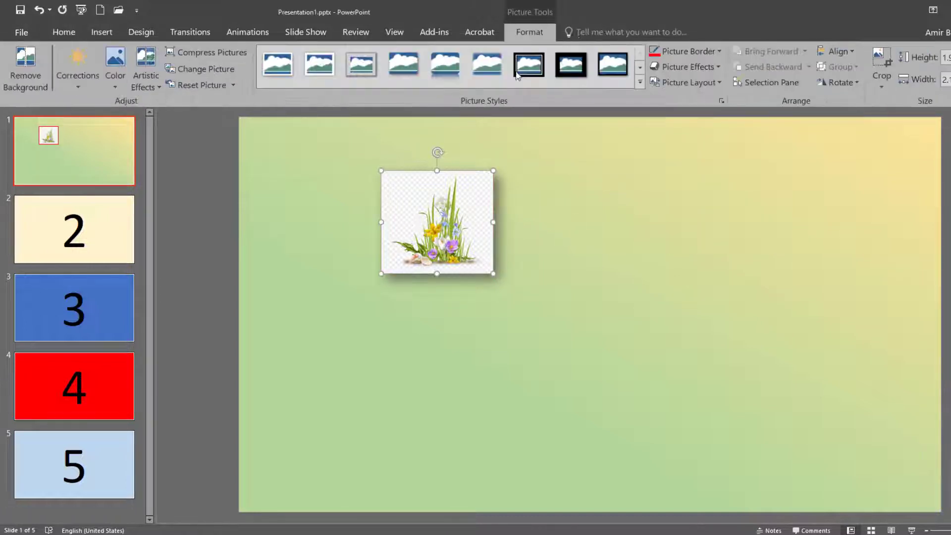
pyautogui.click(717, 67)
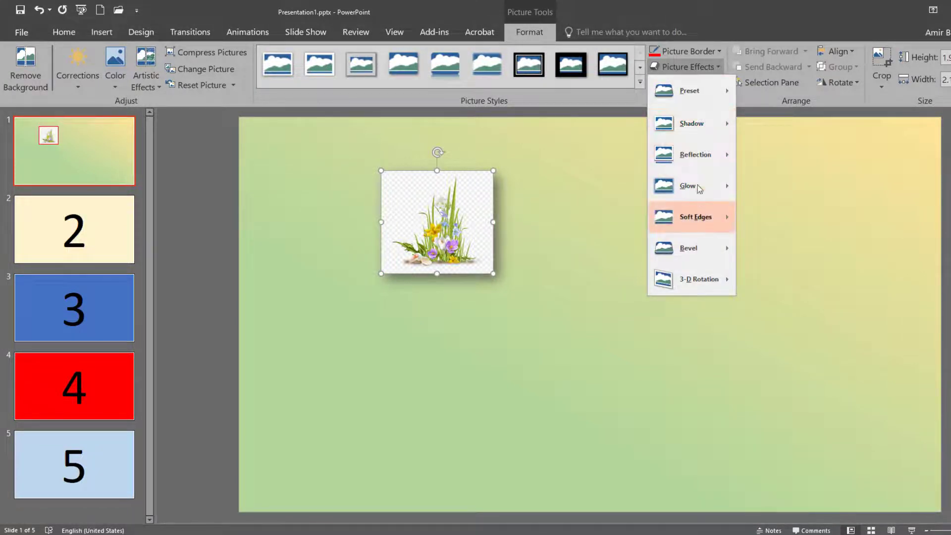
pyautogui.moveTo(693, 94)
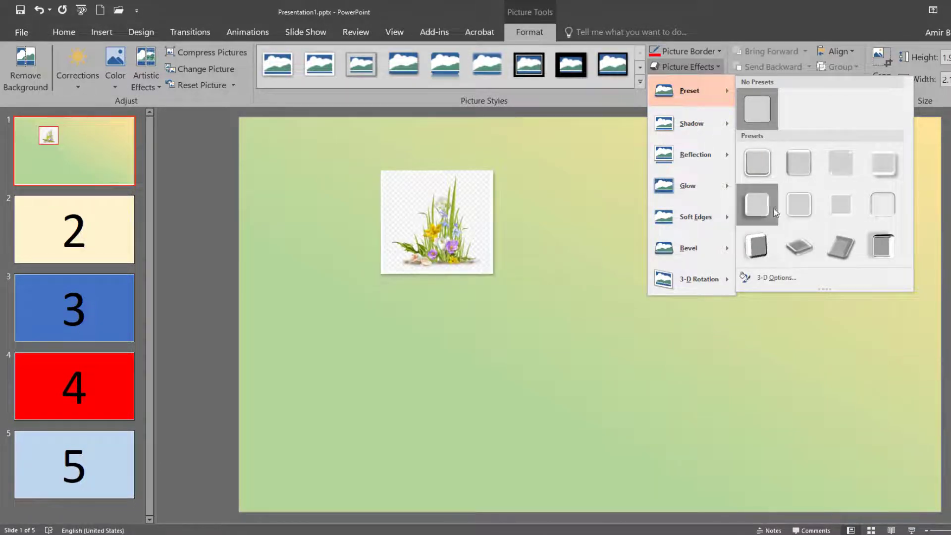
pyautogui.click(756, 210)
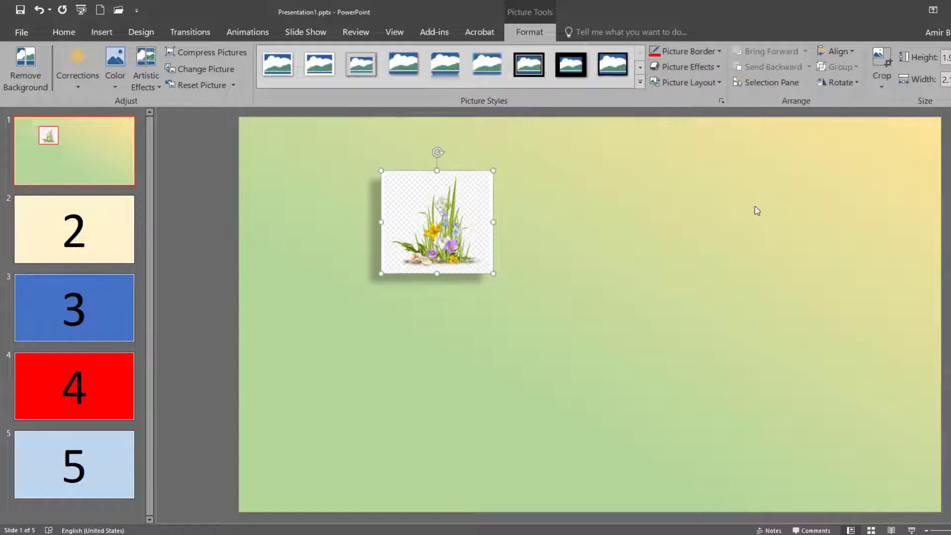
# Step: Enlarge the flower picture to a height of about 4.4 and a width of about 4.8, and place it in the slide's upper-left area
pyautogui.moveTo(427, 202); pyautogui.dragTo(365, 185)
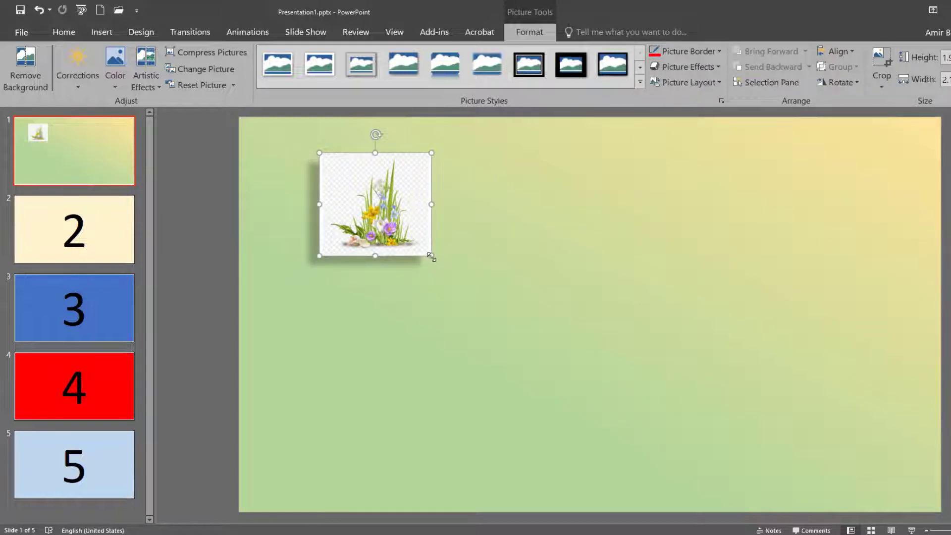
pyautogui.moveTo(431, 256); pyautogui.dragTo(626, 438)
pyautogui.moveTo(514, 329); pyautogui.dragTo(463, 312)
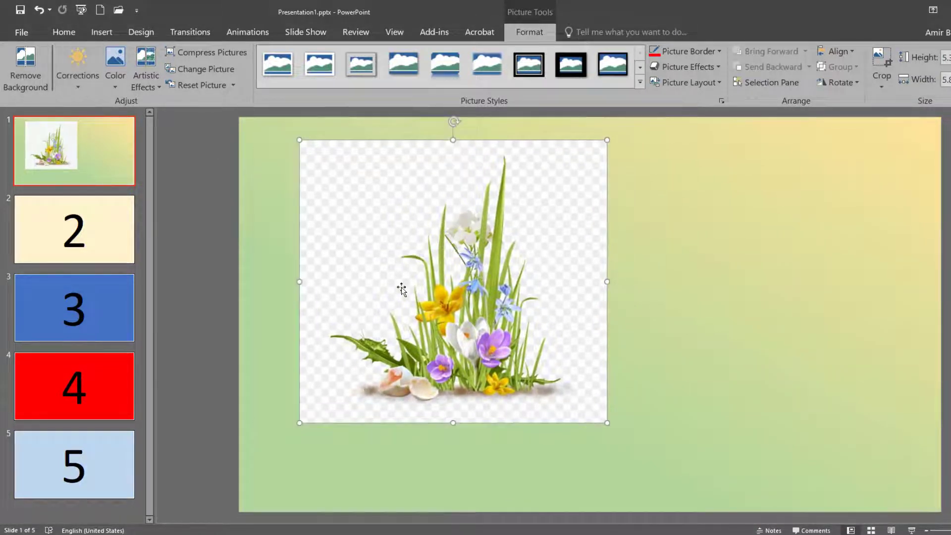
pyautogui.click(776, 275)
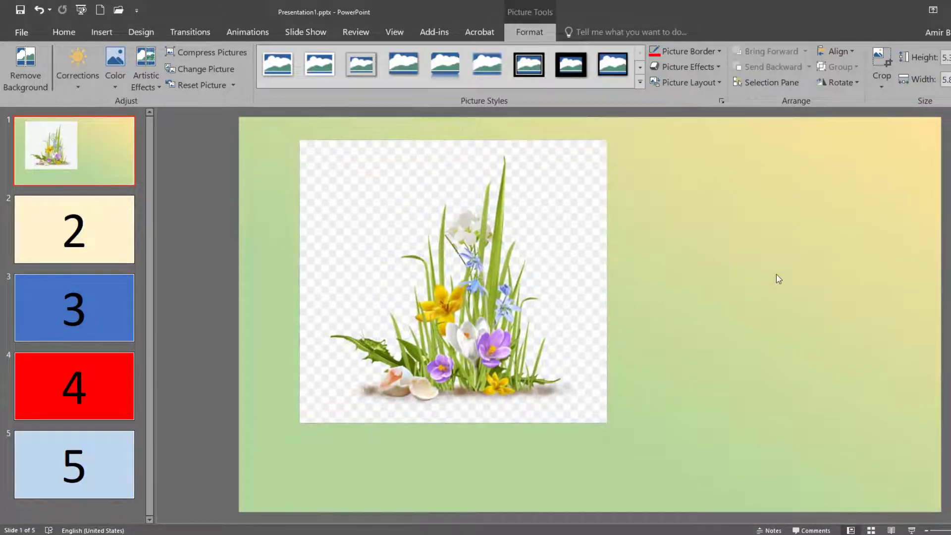
pyautogui.click(509, 300)
pyautogui.moveTo(609, 139); pyautogui.dragTo(554, 187)
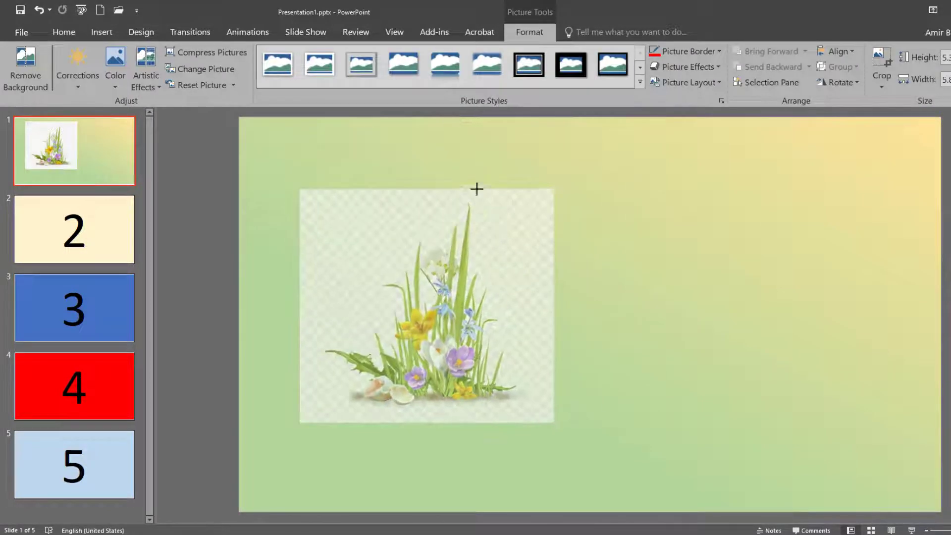
pyautogui.moveTo(477, 328); pyautogui.dragTo(450, 283)
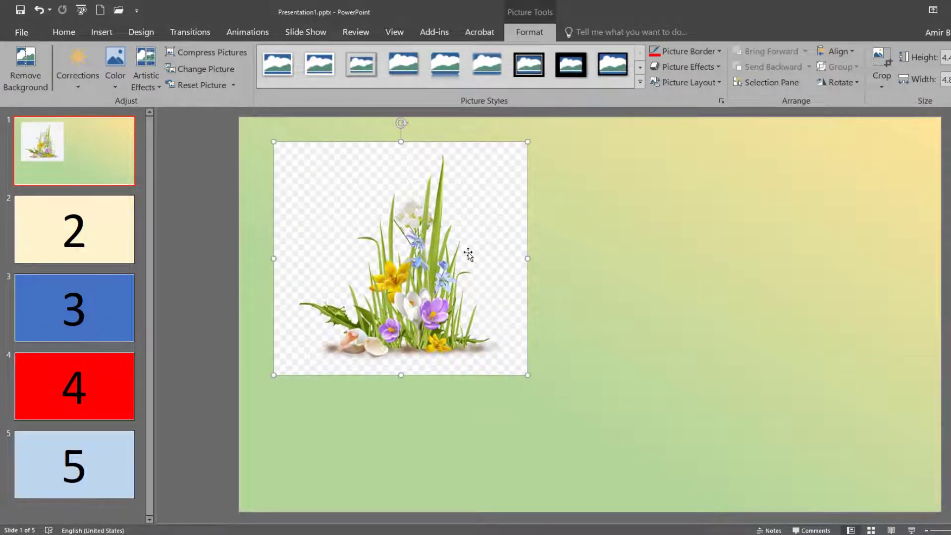
# Step: Insert the picture 800px_COLOURBOX2214453.jpg from the WP folder on slide 1
pyautogui.click(101, 34)
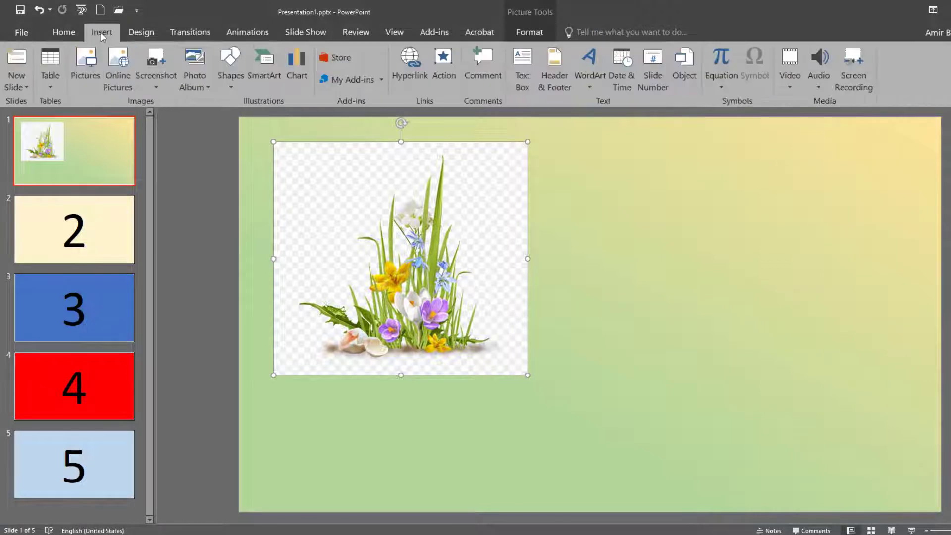
pyautogui.click(87, 72)
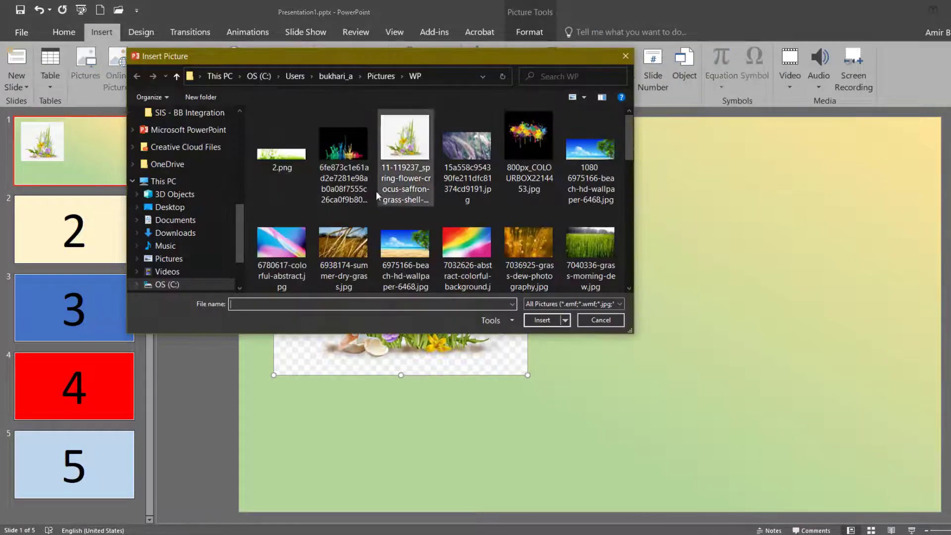
pyautogui.click(528, 141)
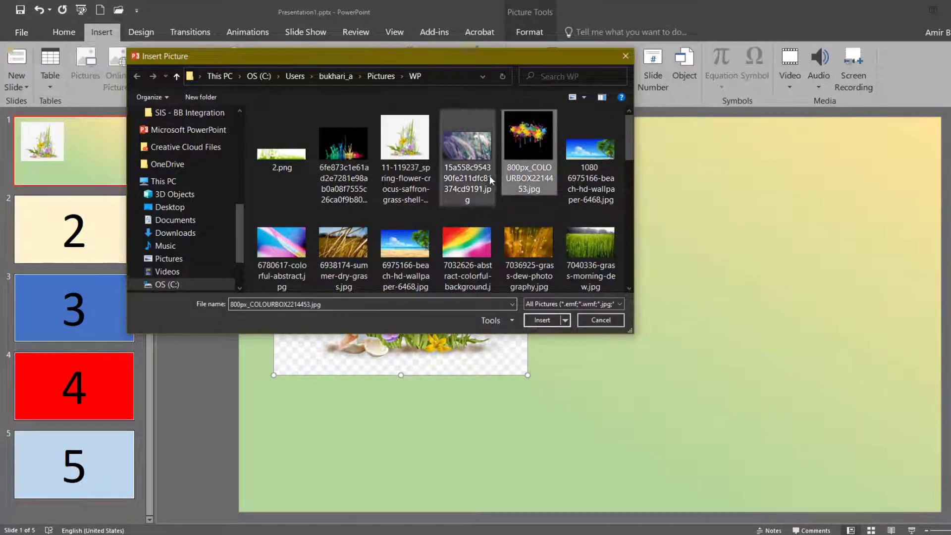
pyautogui.click(541, 320)
# Step: Overlap the flower picture's upper-right corner with the paint splatter picture, and bring the flower picture forward
pyautogui.moveTo(647, 217); pyautogui.dragTo(499, 272)
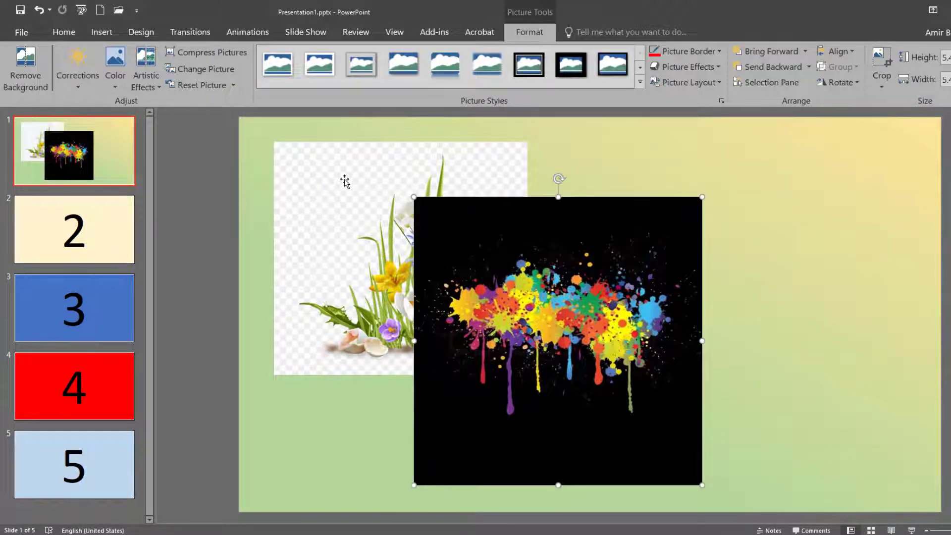
pyautogui.moveTo(344, 180); pyautogui.dragTo(340, 166)
pyautogui.moveTo(573, 298); pyautogui.dragTo(709, 221)
pyautogui.moveTo(441, 216); pyautogui.dragTo(504, 342)
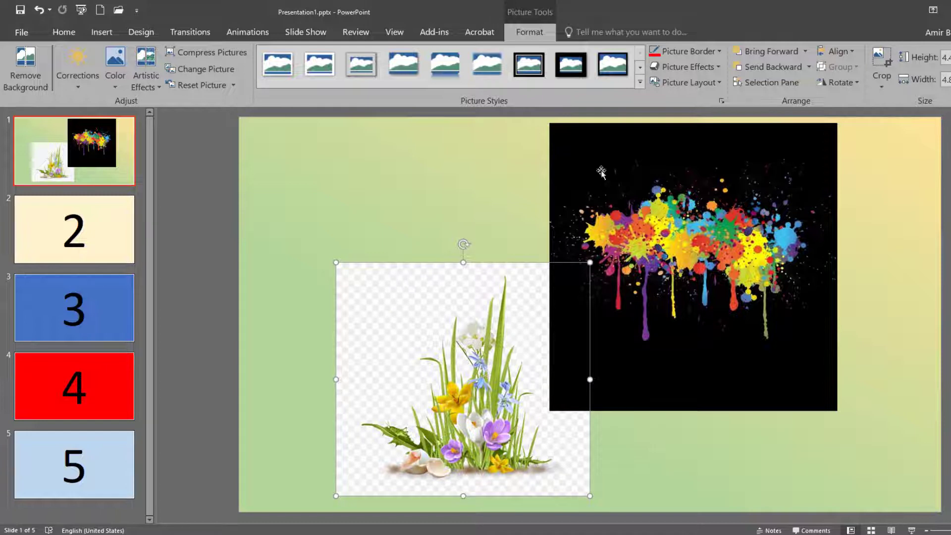
pyautogui.click(766, 50)
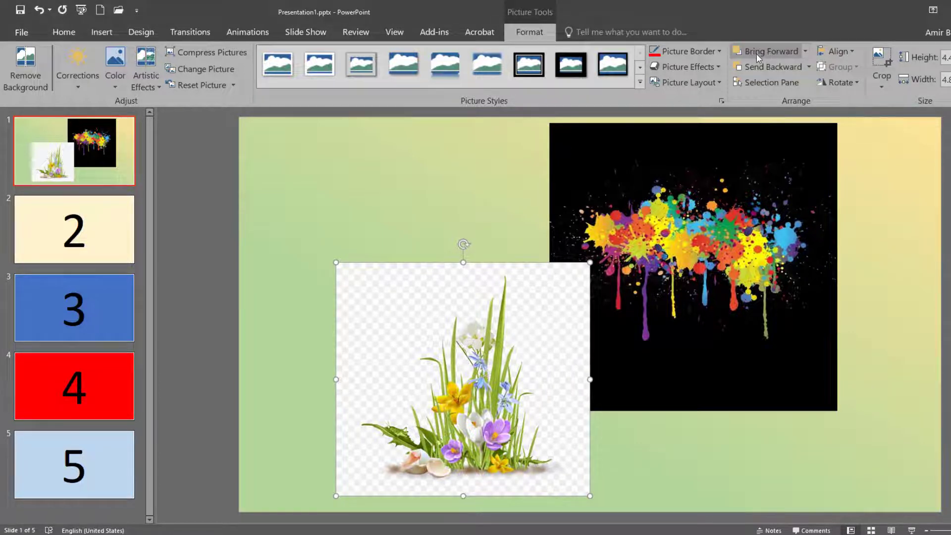
# Step: Separate the flower and paint splatter pictures so they sit side by side, with the flower picture on the left
pyautogui.click(619, 149)
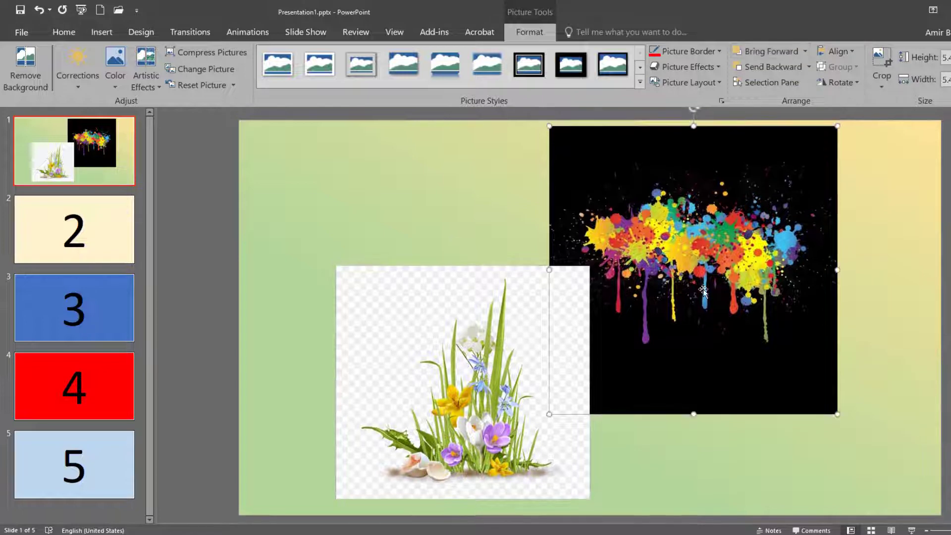
pyautogui.click(449, 219)
pyautogui.moveTo(514, 358); pyautogui.dragTo(444, 252)
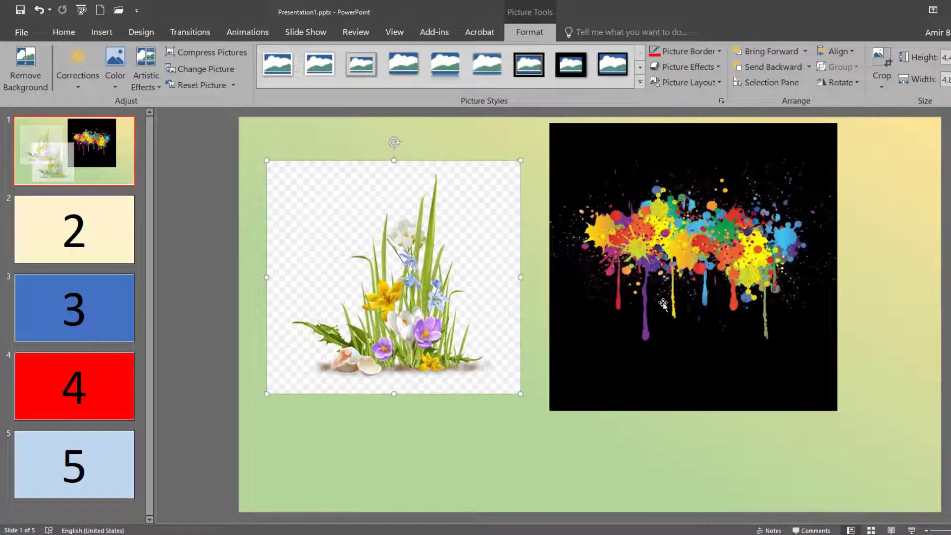
pyautogui.click(671, 229)
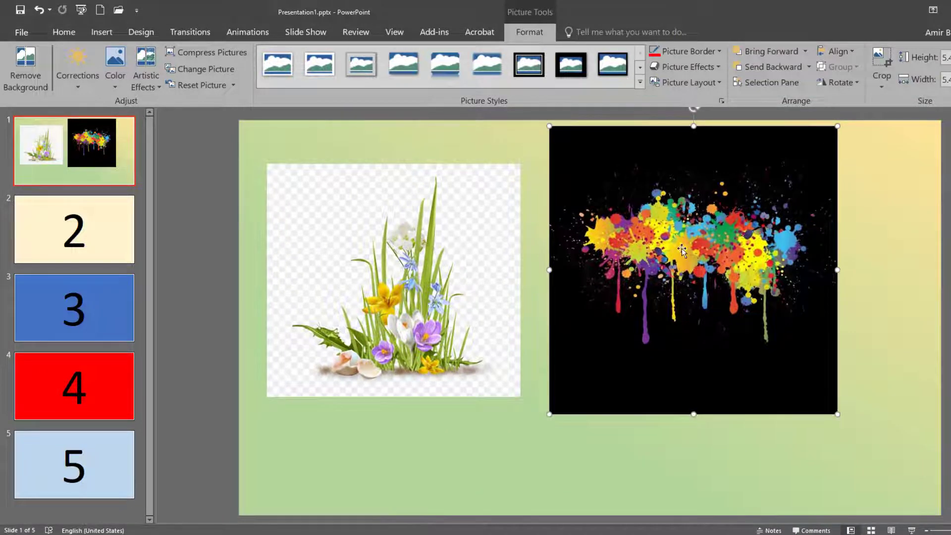
pyautogui.moveTo(680, 257); pyautogui.dragTo(676, 275)
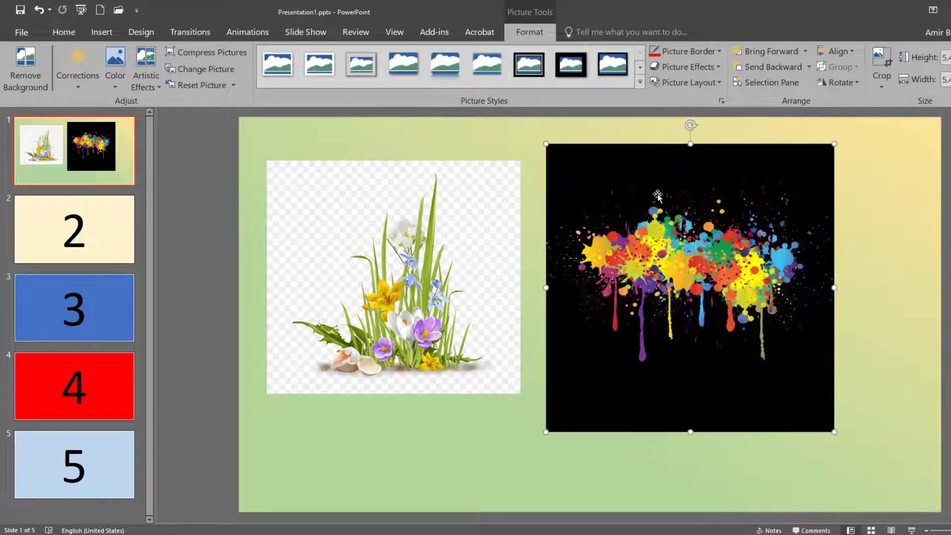
# Step: Crop the empty black areas above and below the paint from the paint splatter picture
pyautogui.click(881, 88)
pyautogui.click(891, 100)
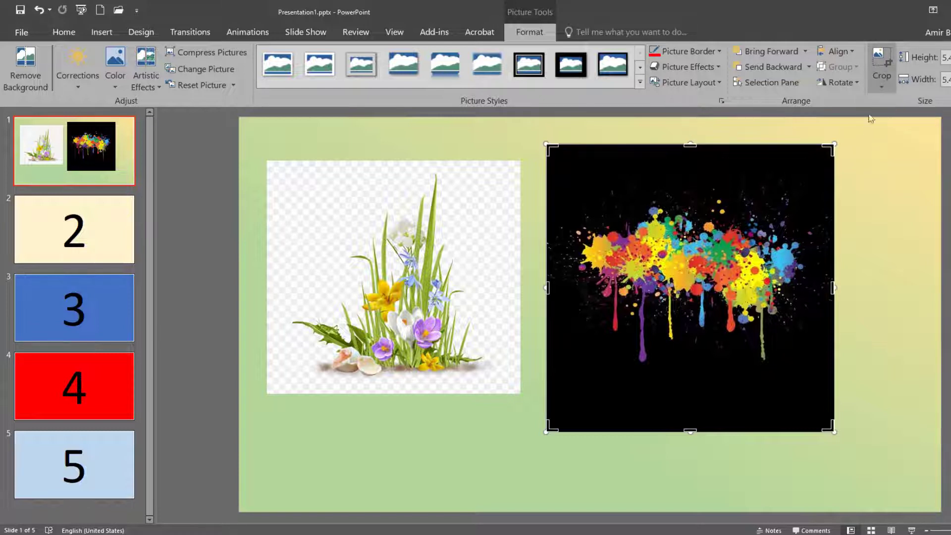
pyautogui.moveTo(690, 144); pyautogui.dragTo(686, 189)
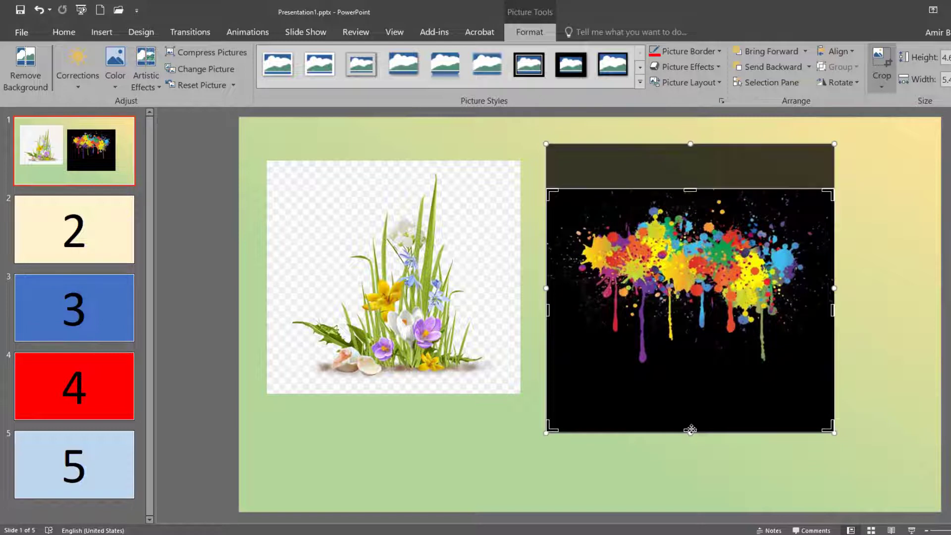
pyautogui.moveTo(690, 431); pyautogui.dragTo(690, 367)
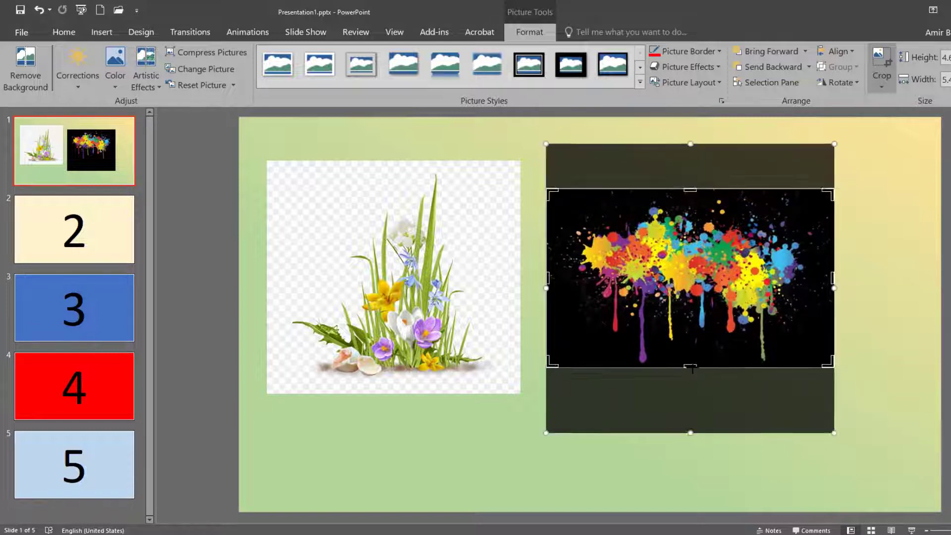
pyautogui.click(881, 59)
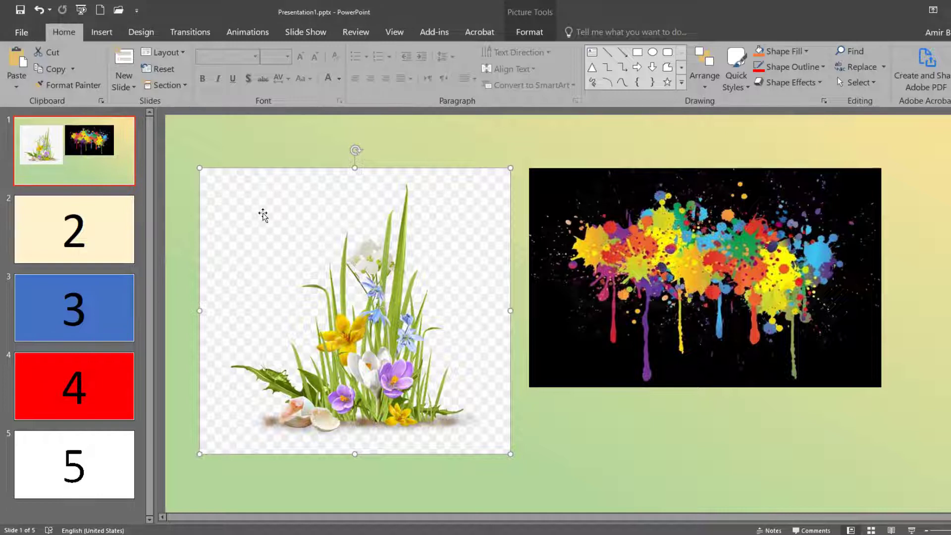
# Step: Reposition the flower and paint splatter pictures to widen the gap between them near the slide's upper edge
pyautogui.moveTo(277, 239)
pyautogui.mouseDown()
pyautogui.moveTo(255, 212)
pyautogui.moveTo(257, 221)
pyautogui.mouseUp()
pyautogui.moveTo(542, 263); pyautogui.dragTo(589, 256)
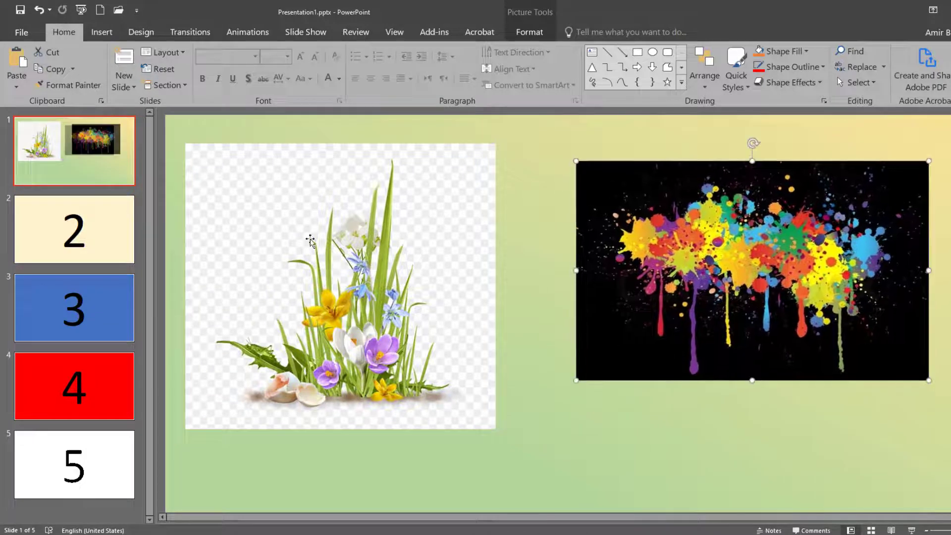
pyautogui.moveTo(209, 235); pyautogui.dragTo(237, 236)
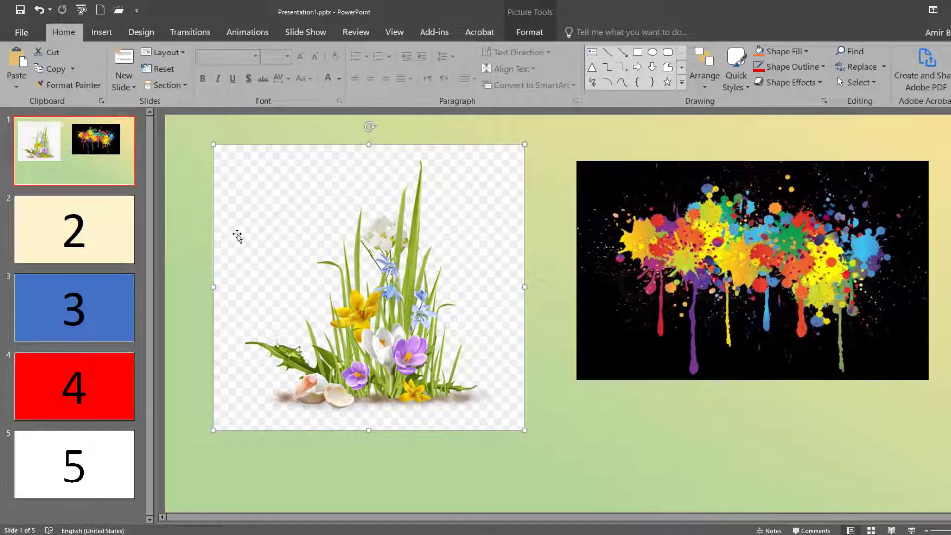
# Step: Try removing the flower picture's background with the automatic selection, and reset the picture
pyautogui.click(531, 32)
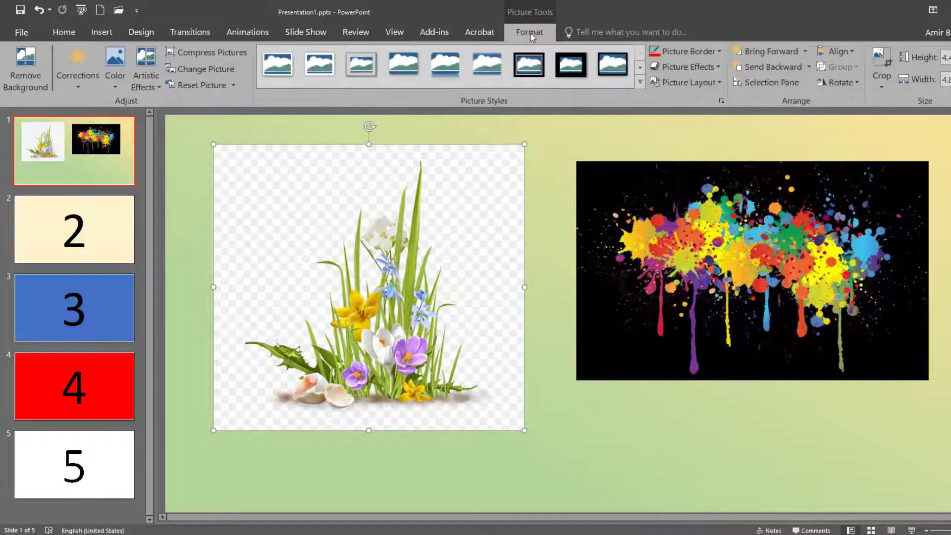
pyautogui.click(27, 69)
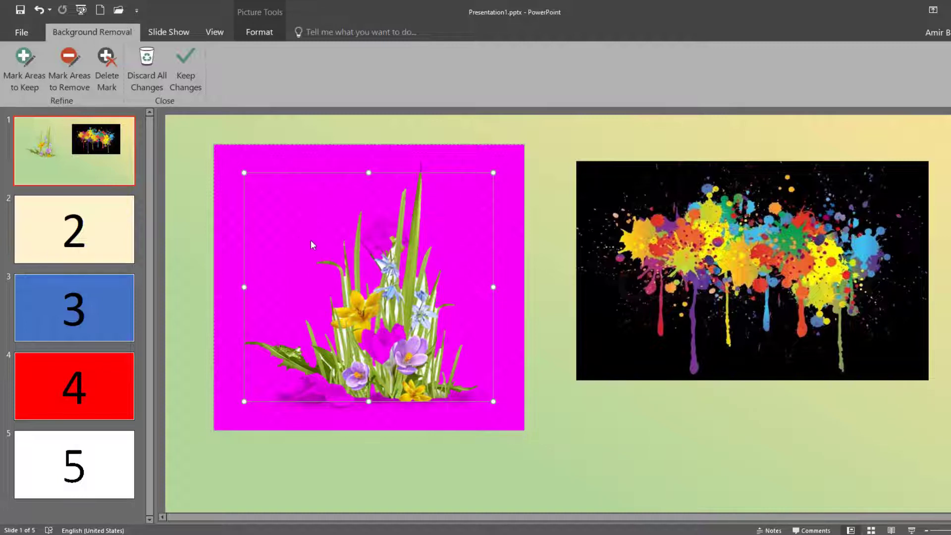
pyautogui.click(186, 74)
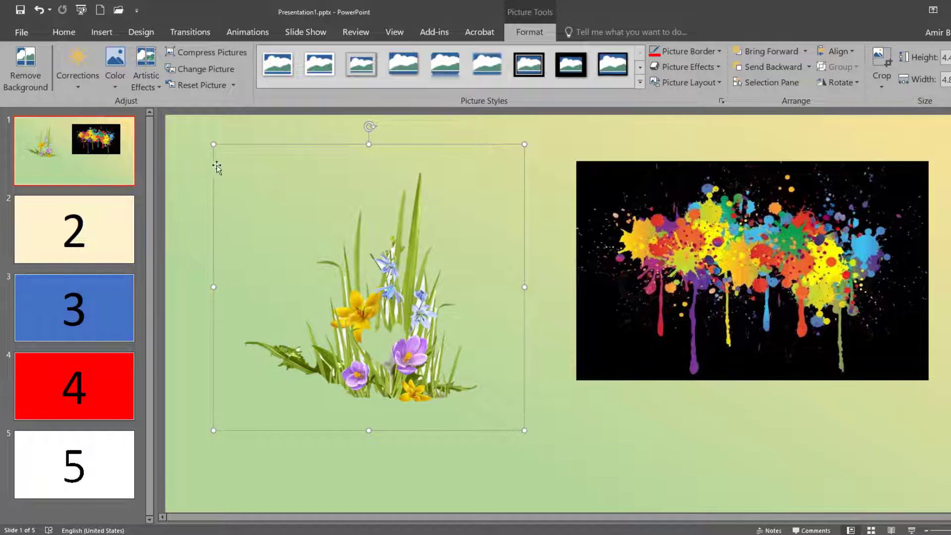
pyautogui.click(201, 86)
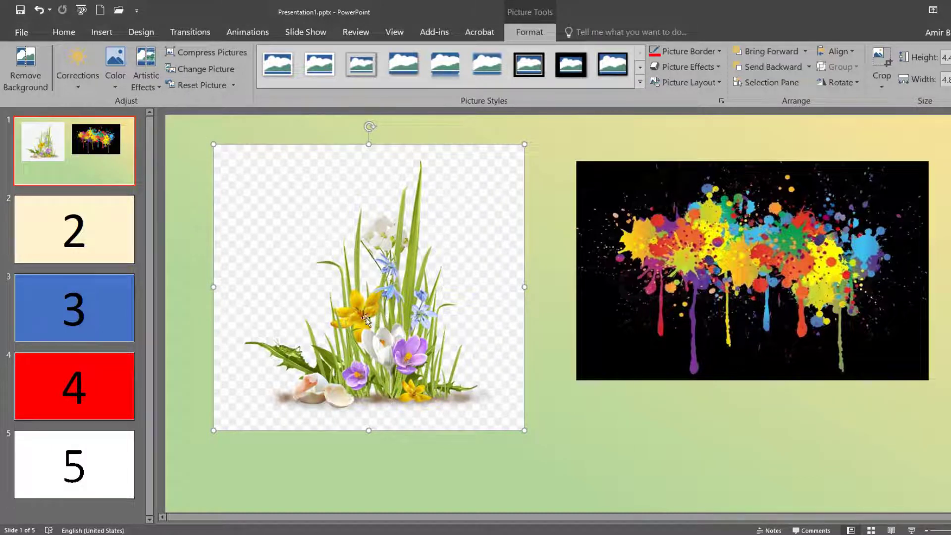
# Step: Start removing the flower picture's background and mark both eggshell halves at its base as areas to keep
pyautogui.click(45, 63)
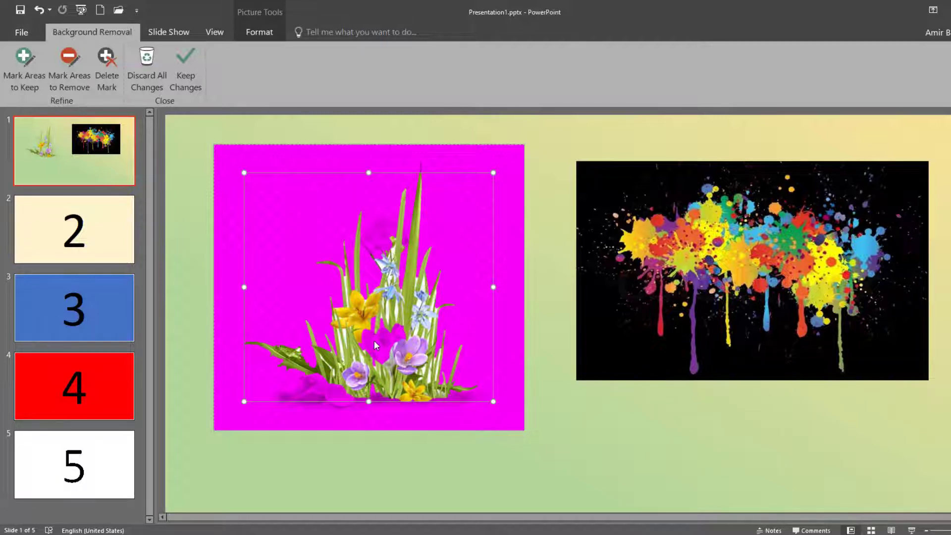
pyautogui.scroll(5, 352, 334)
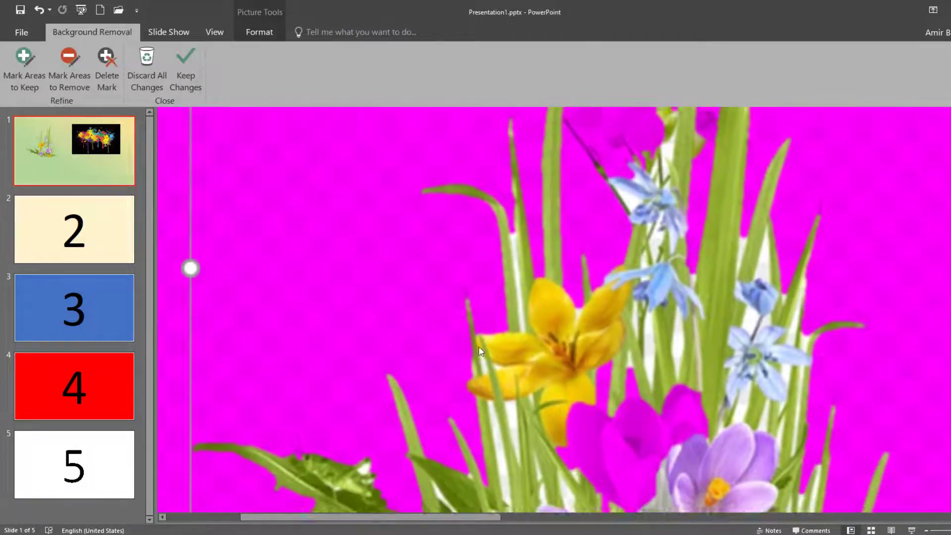
pyautogui.scroll(-5, 479, 345)
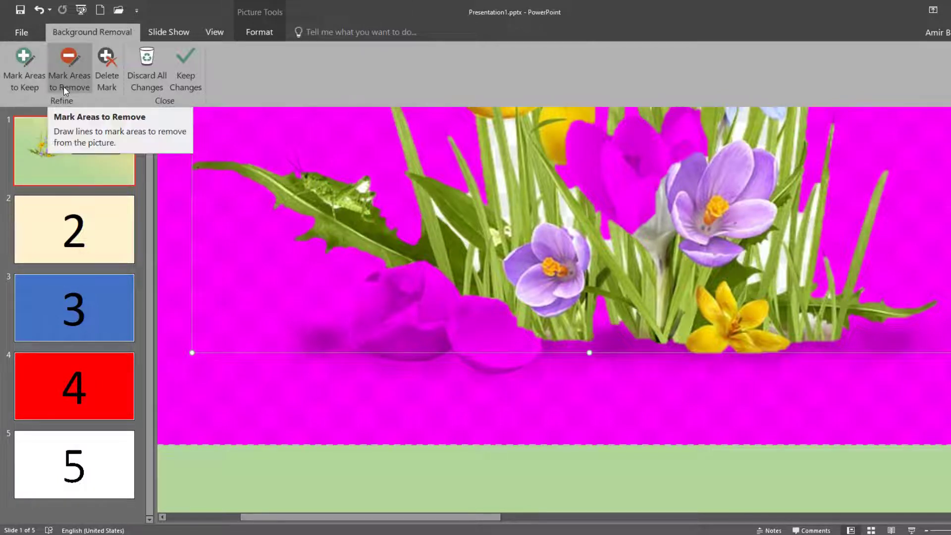
pyautogui.click(21, 69)
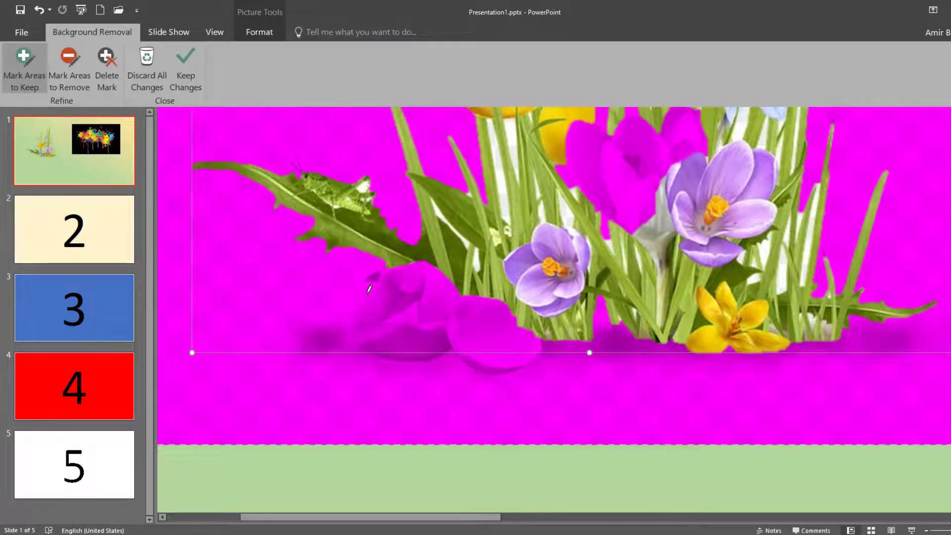
pyautogui.moveTo(372, 296); pyautogui.dragTo(419, 308)
pyautogui.moveTo(525, 346); pyautogui.dragTo(524, 342)
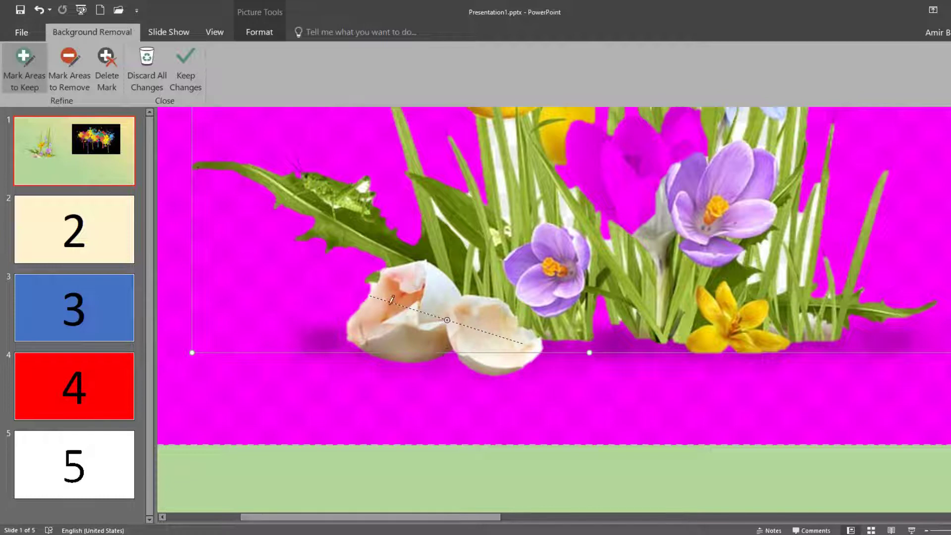
# Step: Mark the white crocus and the white blossoms near the top of the flower picture as areas to keep
pyautogui.scroll(3, 625, 289)
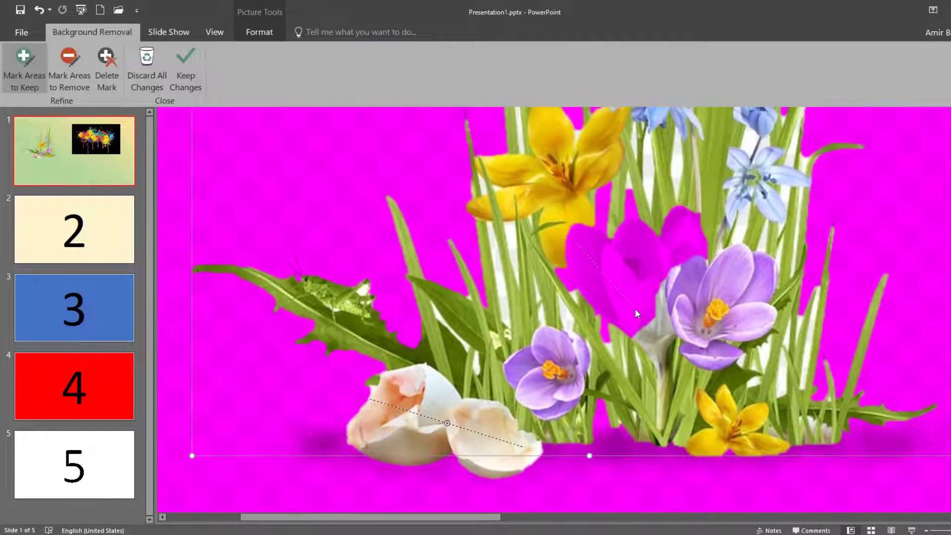
pyautogui.moveTo(637, 305); pyautogui.dragTo(635, 306)
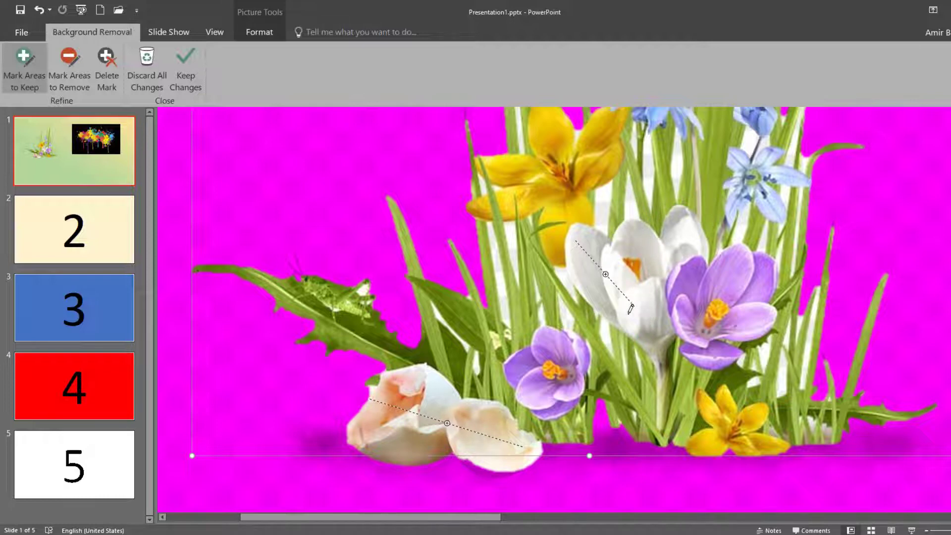
pyautogui.scroll(6, 631, 308)
pyautogui.scroll(1, 620, 315)
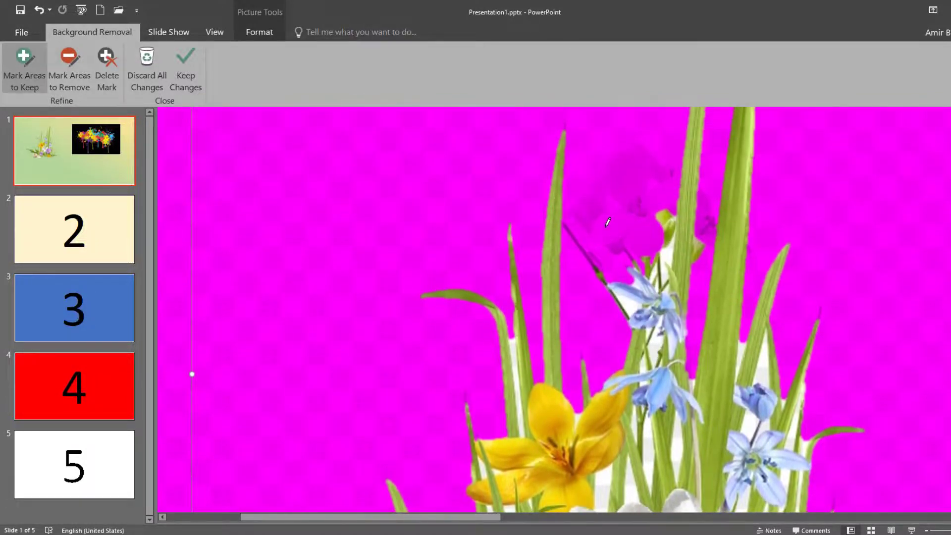
pyautogui.moveTo(655, 234); pyautogui.dragTo(653, 234)
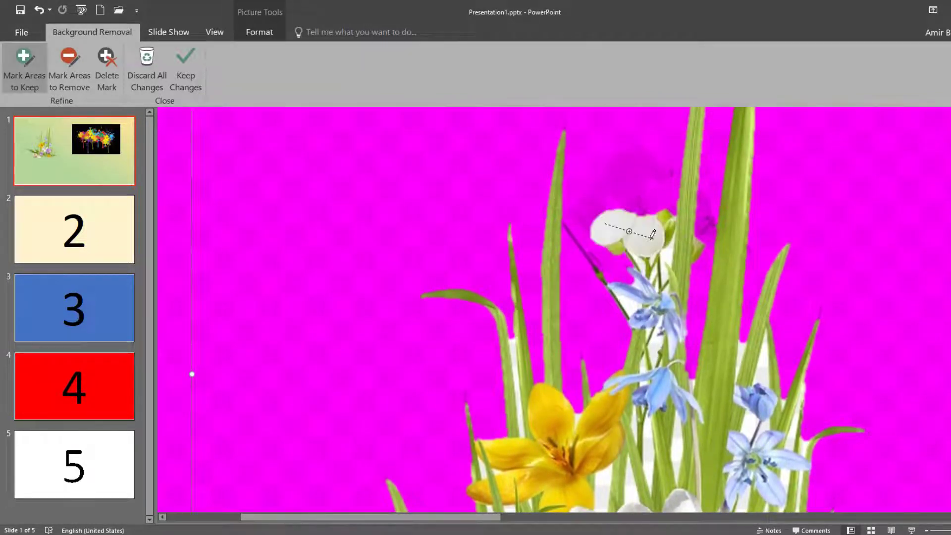
pyautogui.moveTo(671, 201); pyautogui.dragTo(667, 196)
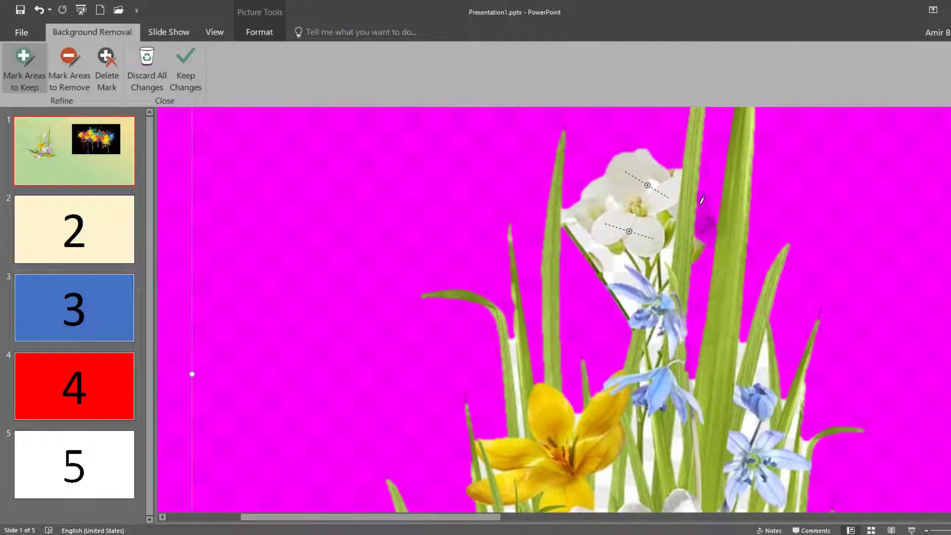
pyautogui.moveTo(705, 222); pyautogui.dragTo(706, 223)
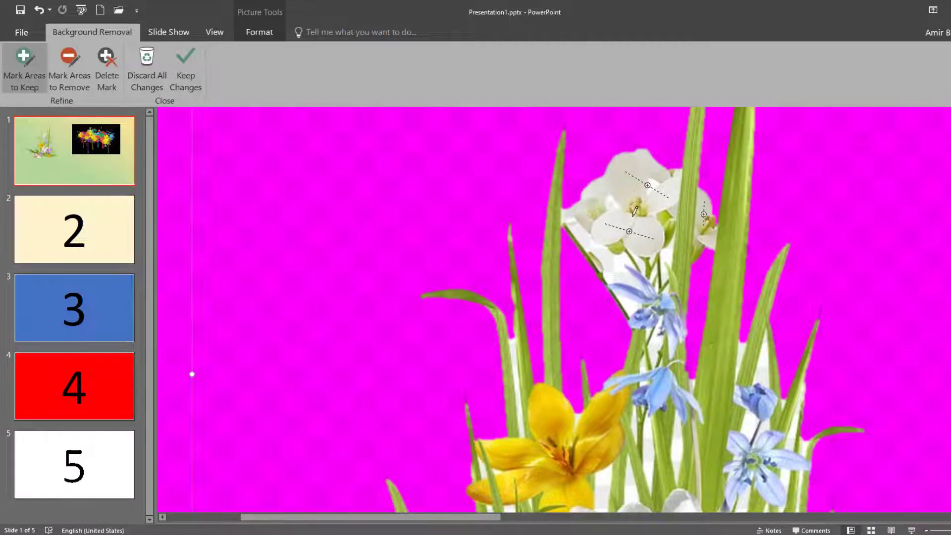
# Step: Mark the white gaps between the grass blades above and below the large yellow flower as areas to remove
pyautogui.scroll(-3, 552, 212)
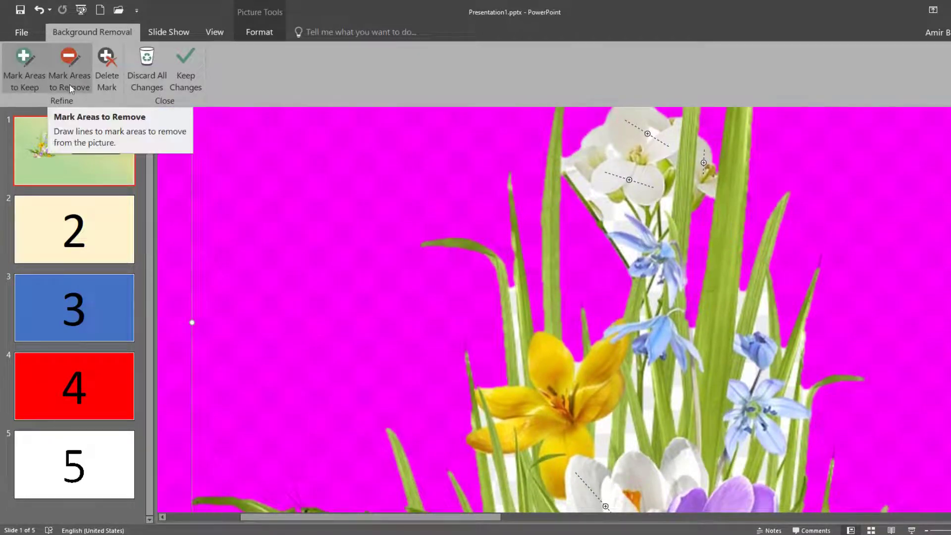
pyautogui.click(71, 72)
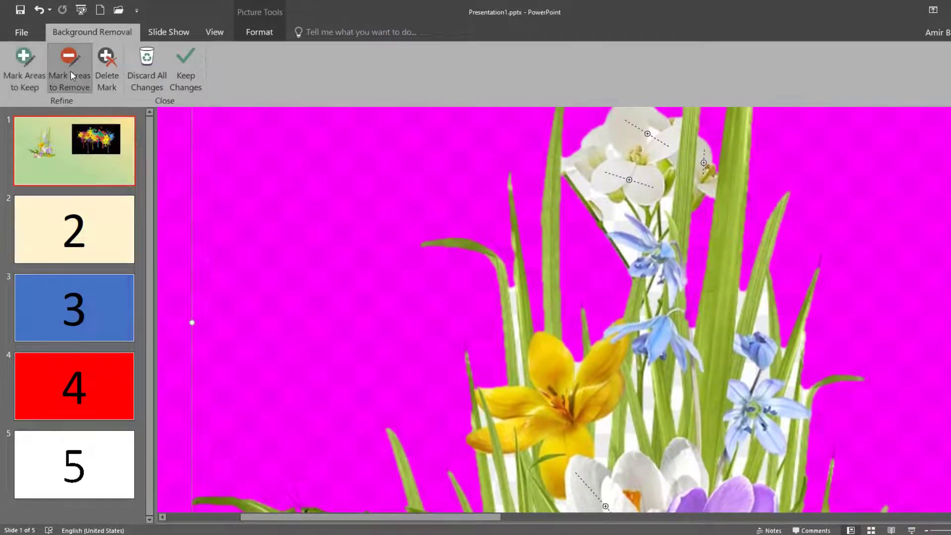
pyautogui.scroll(-5, 529, 280)
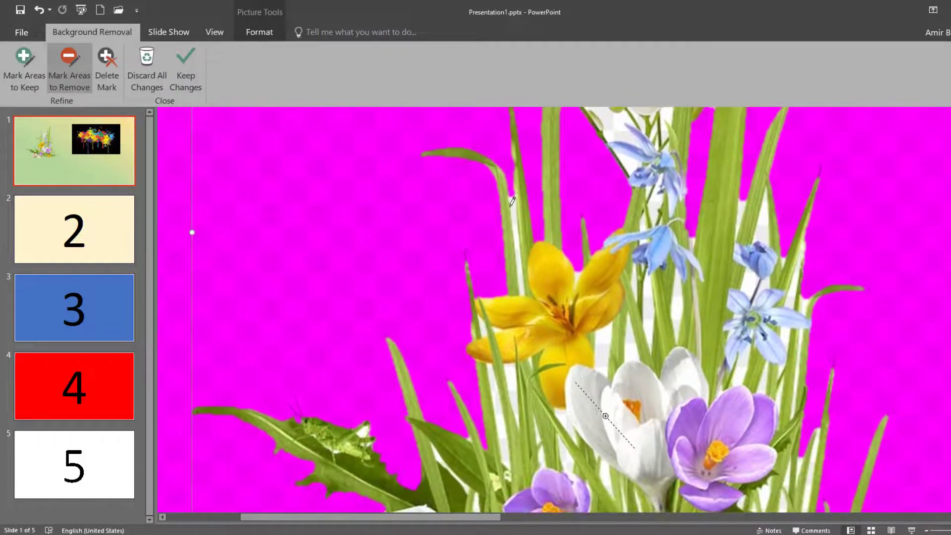
pyautogui.moveTo(519, 258); pyautogui.dragTo(522, 281)
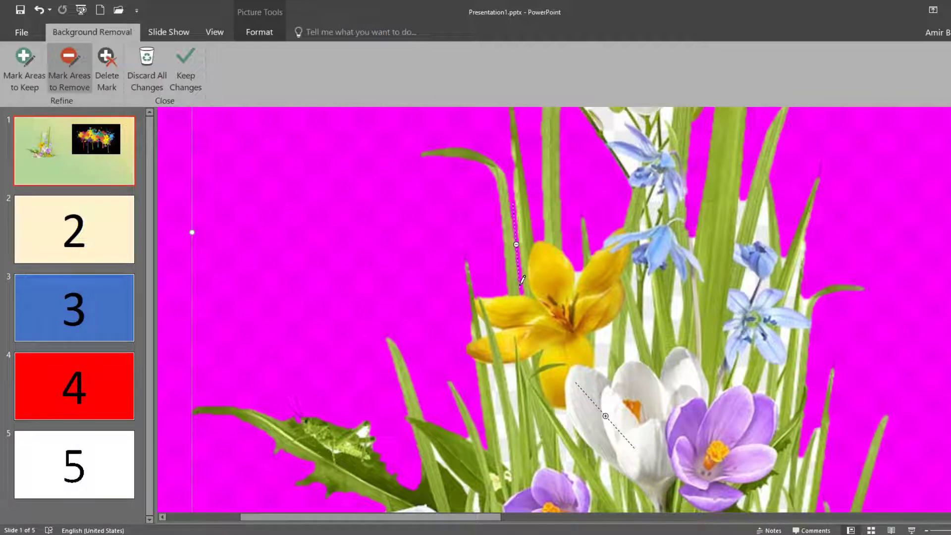
pyautogui.scroll(-4, 625, 301)
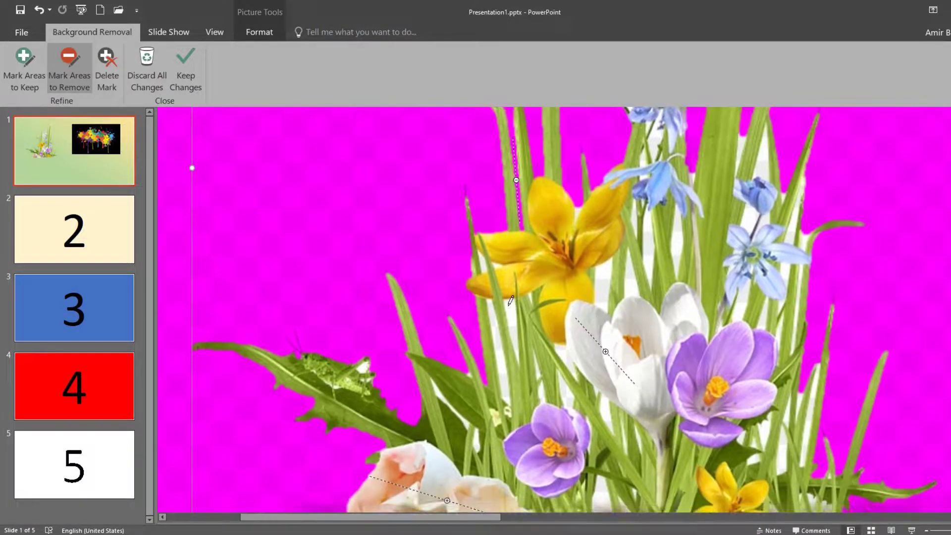
pyautogui.moveTo(515, 336); pyautogui.dragTo(515, 342)
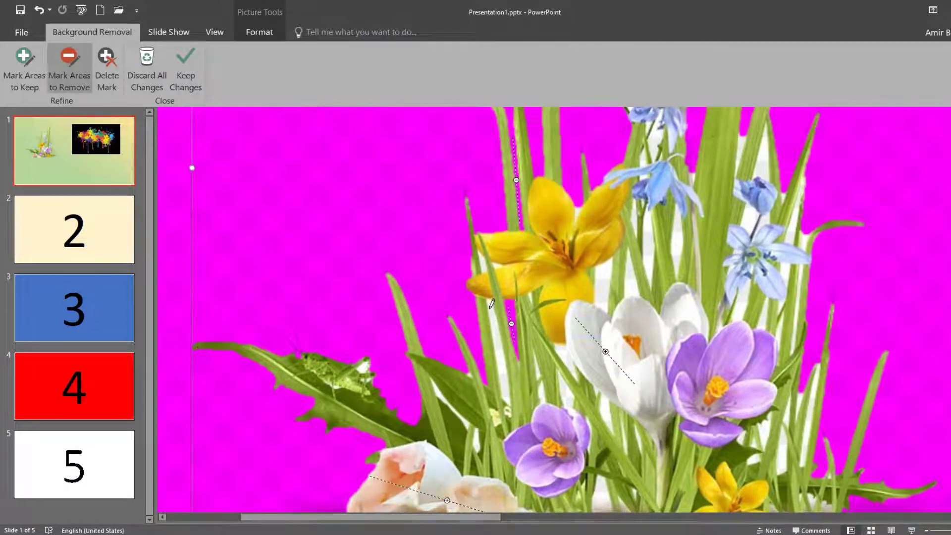
pyautogui.moveTo(506, 393); pyautogui.dragTo(507, 395)
# Step: Mark the white gaps between the stems around the blue flowers and above the white crocus as areas to remove
pyautogui.moveTo(601, 267); pyautogui.dragTo(605, 294)
pyautogui.moveTo(628, 259); pyautogui.dragTo(629, 292)
pyautogui.moveTo(648, 214); pyautogui.dragTo(646, 278)
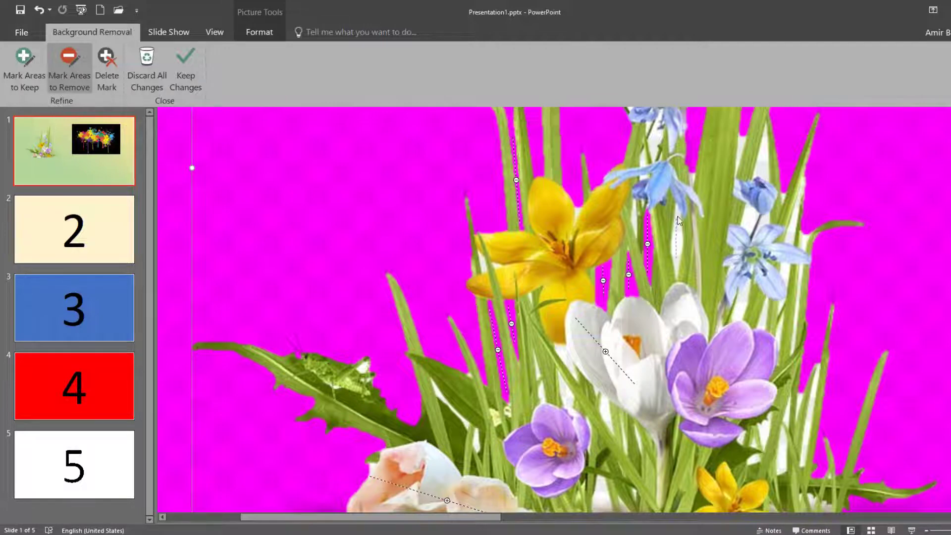
pyautogui.moveTo(677, 218); pyautogui.dragTo(674, 261)
pyautogui.moveTo(752, 204); pyautogui.dragTo(749, 228)
# Step: Mark the remaining white gaps around the white and purple crocuses in the lower part of the picture as areas to remove
pyautogui.scroll(-7, 743, 158)
pyautogui.moveTo(566, 237); pyautogui.dragTo(567, 242)
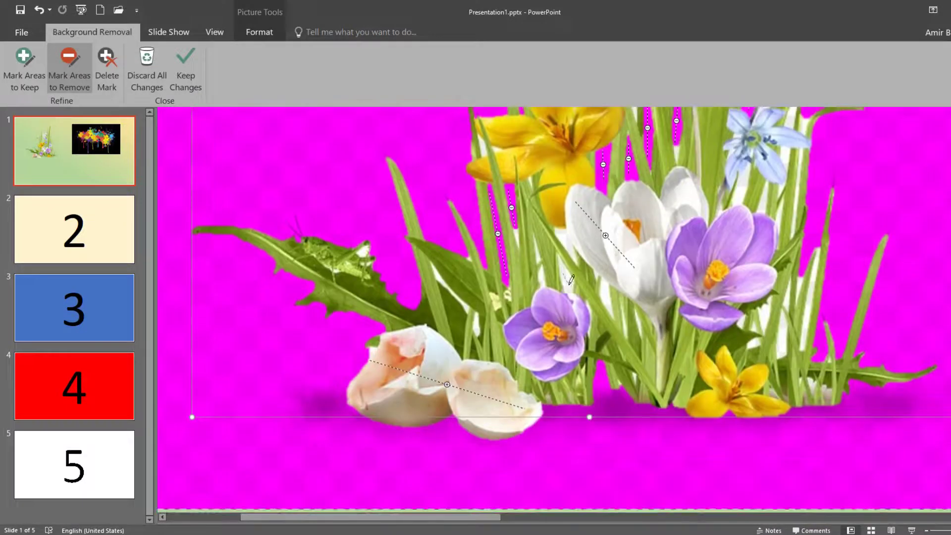
pyautogui.moveTo(565, 275); pyautogui.dragTo(604, 300)
pyautogui.moveTo(782, 321); pyautogui.dragTo(779, 352)
pyautogui.moveTo(764, 303); pyautogui.dragTo(763, 321)
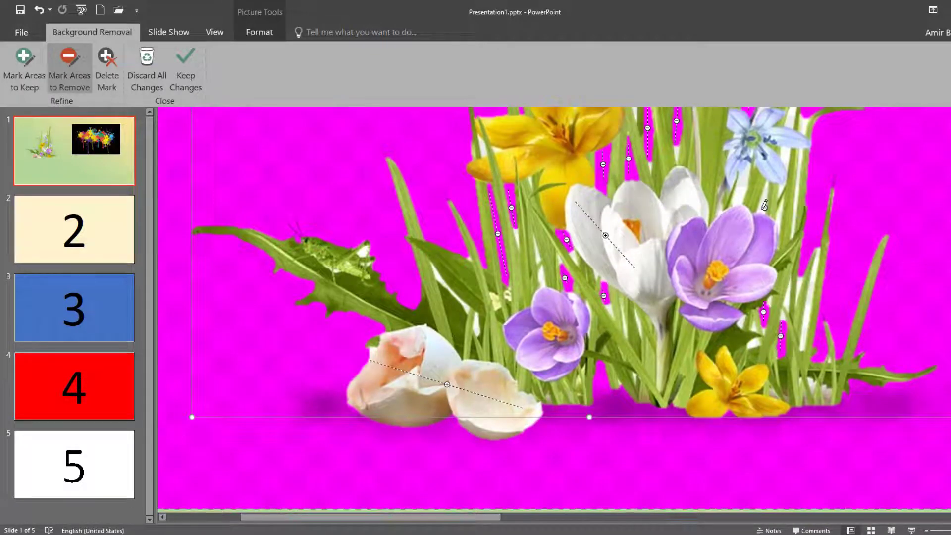
pyautogui.moveTo(764, 198); pyautogui.dragTo(763, 211)
pyautogui.moveTo(742, 179); pyautogui.dragTo(740, 192)
# Step: Keep the background removal changes on the flower picture, inspect the cutout and deselect it
pyautogui.scroll(3, 743, 189)
pyautogui.click(61, 73)
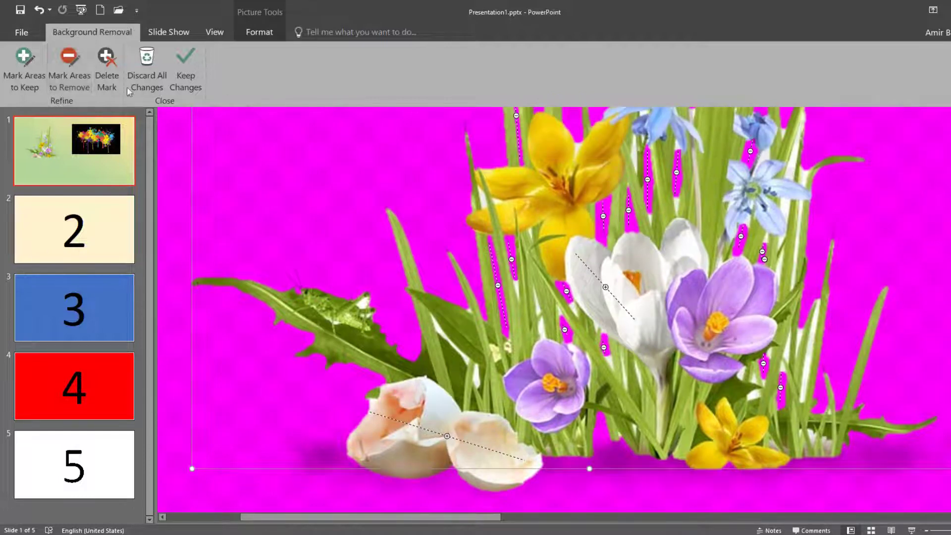
pyautogui.click(70, 70)
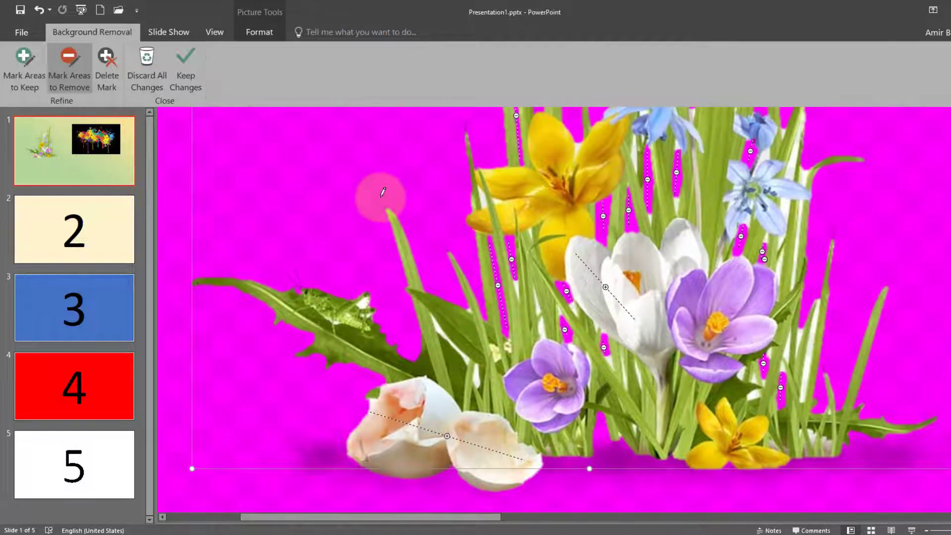
pyautogui.click(188, 80)
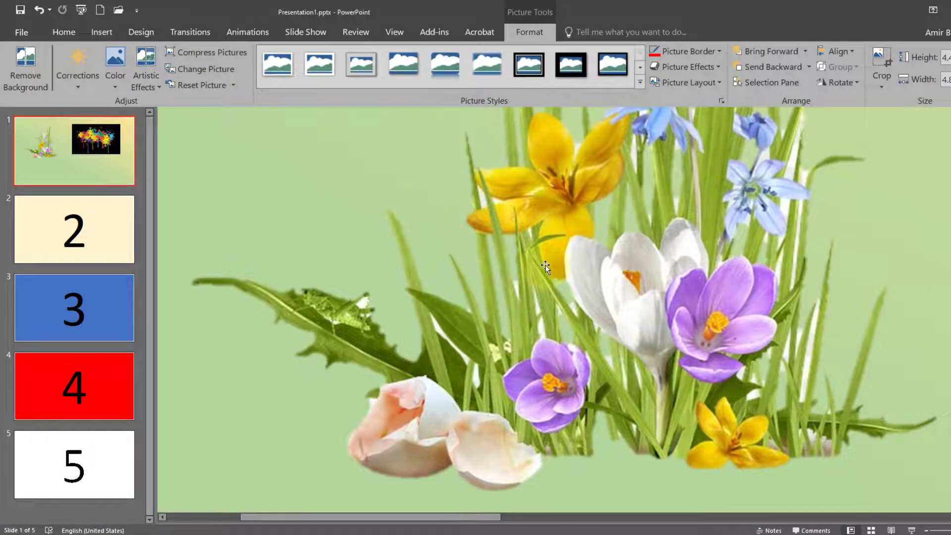
pyautogui.scroll(-5, 545, 266)
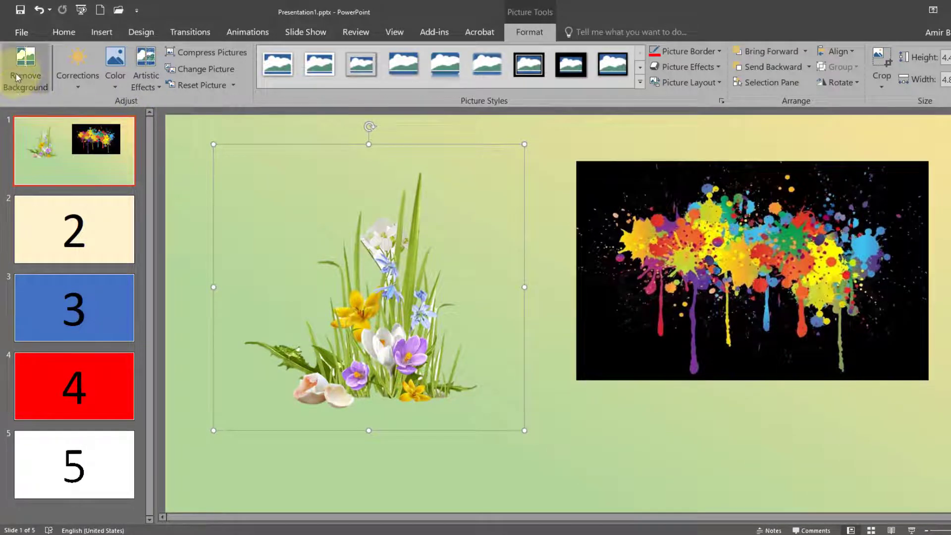
pyautogui.scroll(3, 610, 273)
pyautogui.scroll(-4, 609, 272)
pyautogui.click(494, 427)
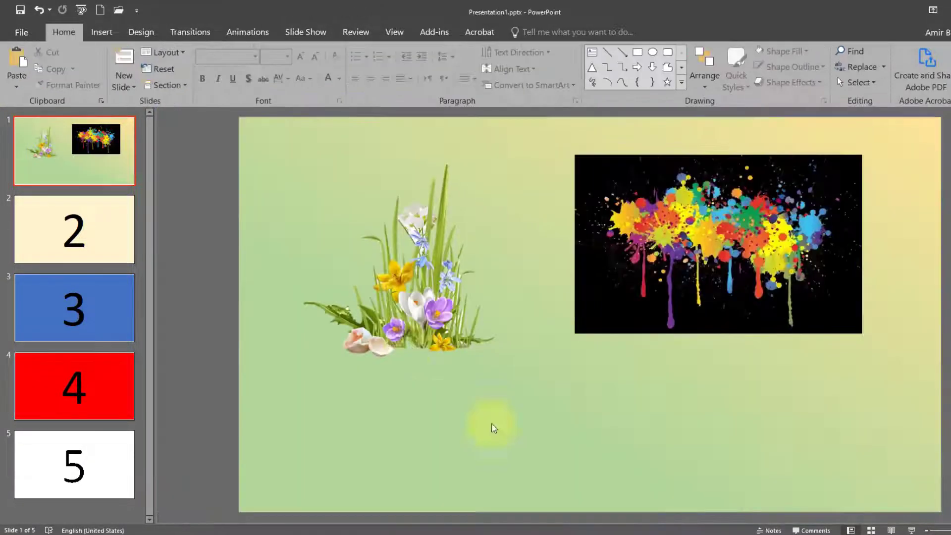
# Step: Remove the paint splatter picture's black background with the automatic selection, keep the changes and deselect the picture
pyautogui.click(625, 282)
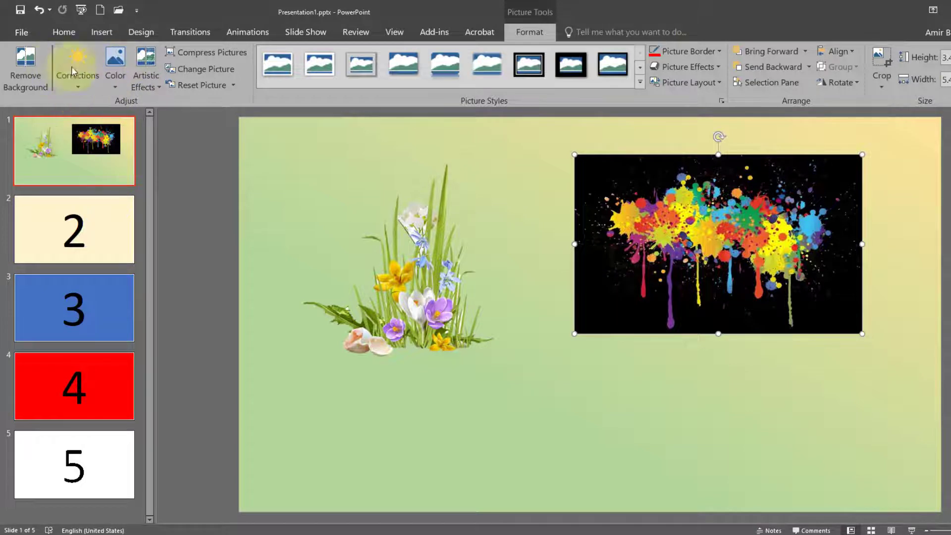
pyautogui.click(25, 79)
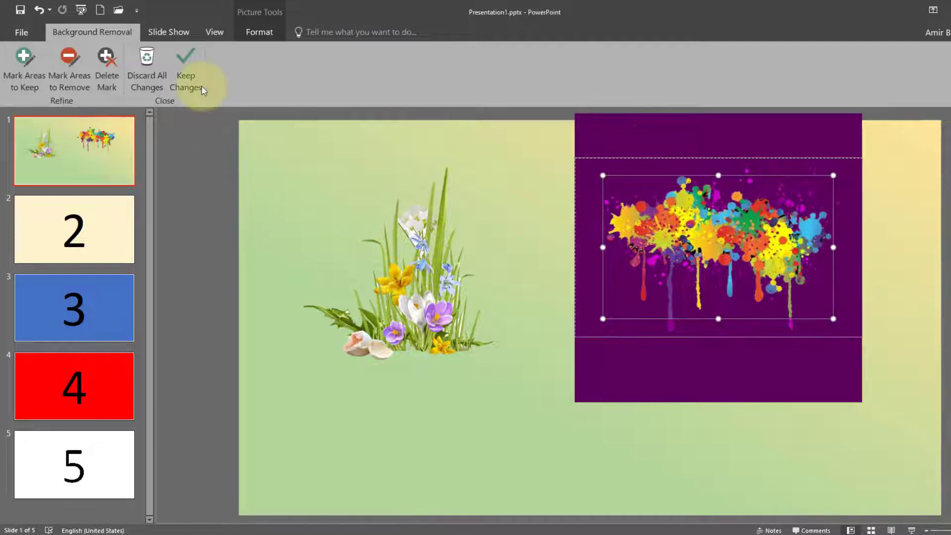
pyautogui.click(184, 73)
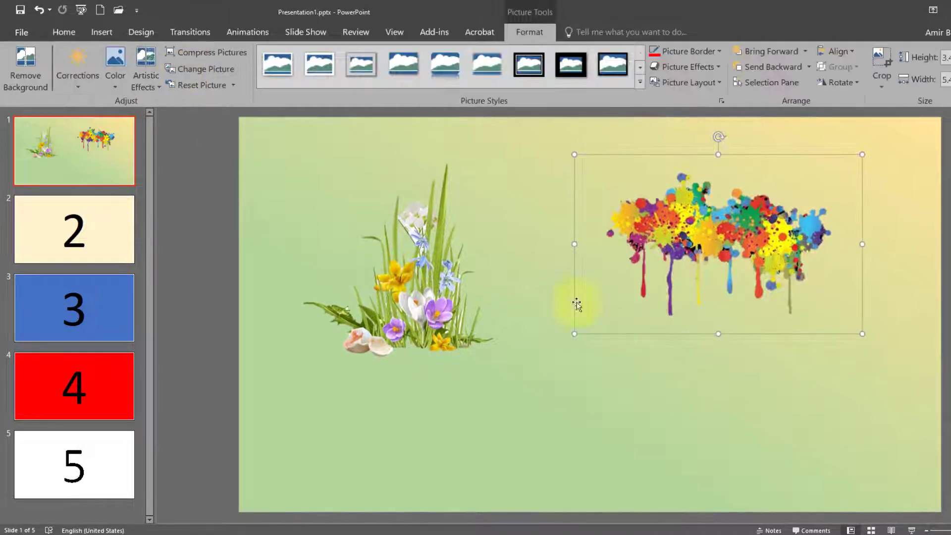
pyautogui.click(608, 440)
# Step: Swap the two cutout pictures so the paint splatter sits on the left and the flowers on the right of the slide's upper half
pyautogui.moveTo(709, 229); pyautogui.dragTo(502, 299)
pyautogui.moveTo(504, 303); pyautogui.dragTo(743, 268)
pyautogui.moveTo(532, 252)
pyautogui.mouseDown()
pyautogui.moveTo(472, 249)
pyautogui.moveTo(435, 219)
pyautogui.mouseUp()
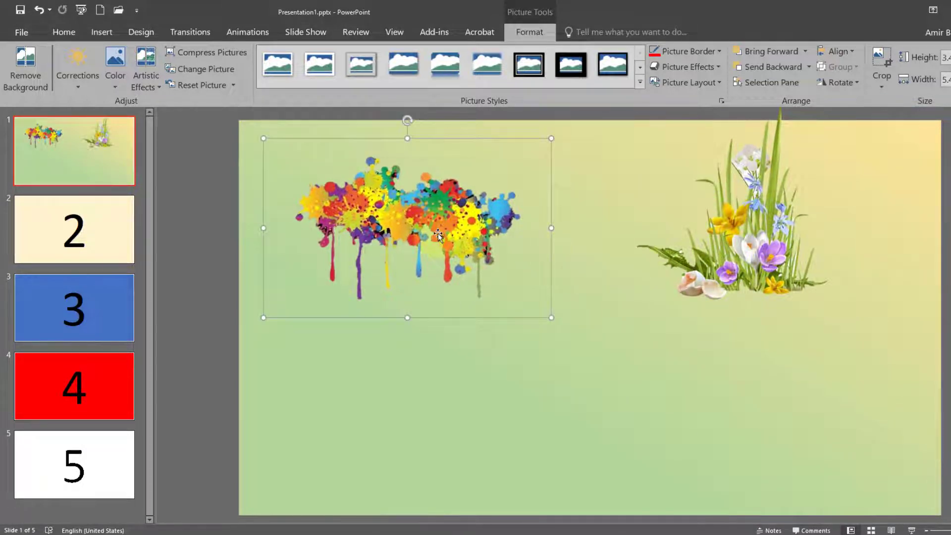
pyautogui.moveTo(404, 217)
pyautogui.mouseDown()
pyautogui.moveTo(392, 232)
pyautogui.moveTo(397, 212)
pyautogui.mouseUp()
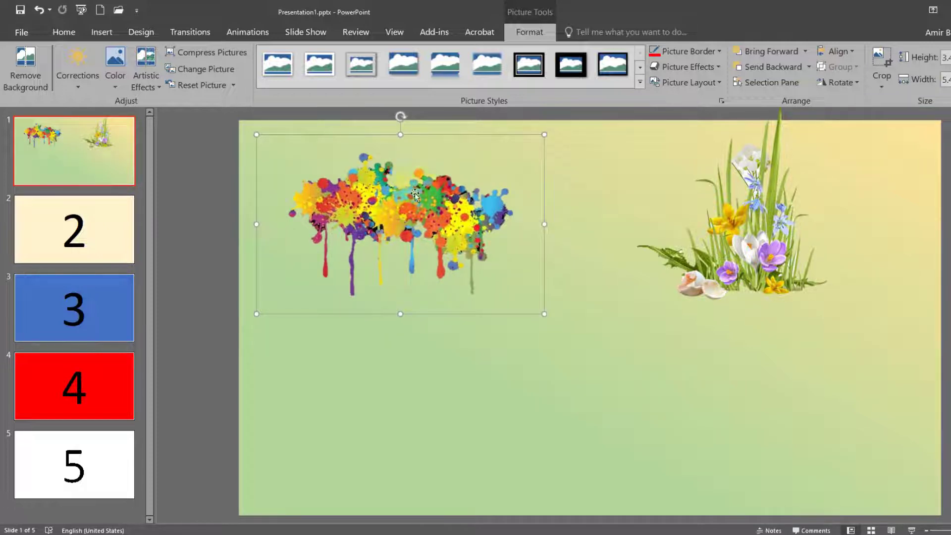
pyautogui.moveTo(751, 236); pyautogui.dragTo(678, 260)
pyautogui.click(560, 283)
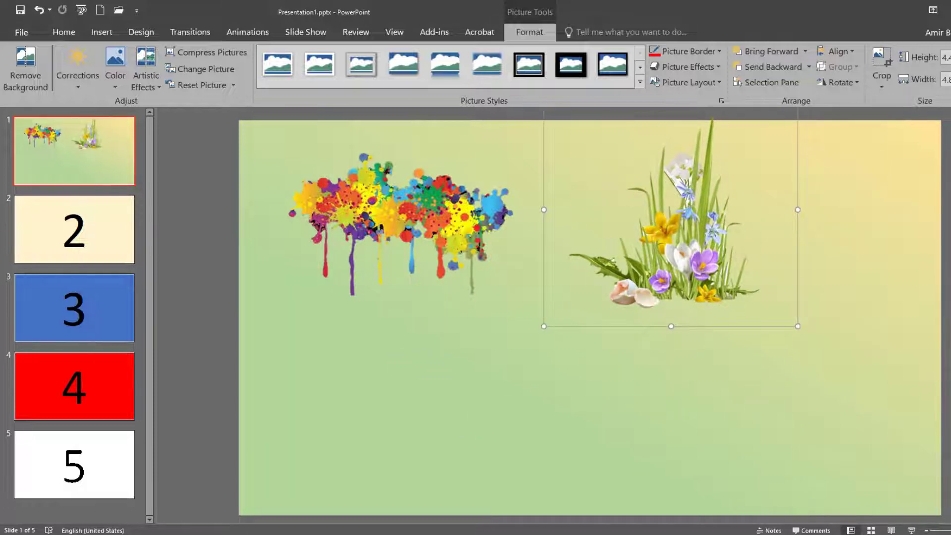
pyautogui.click(335, 337)
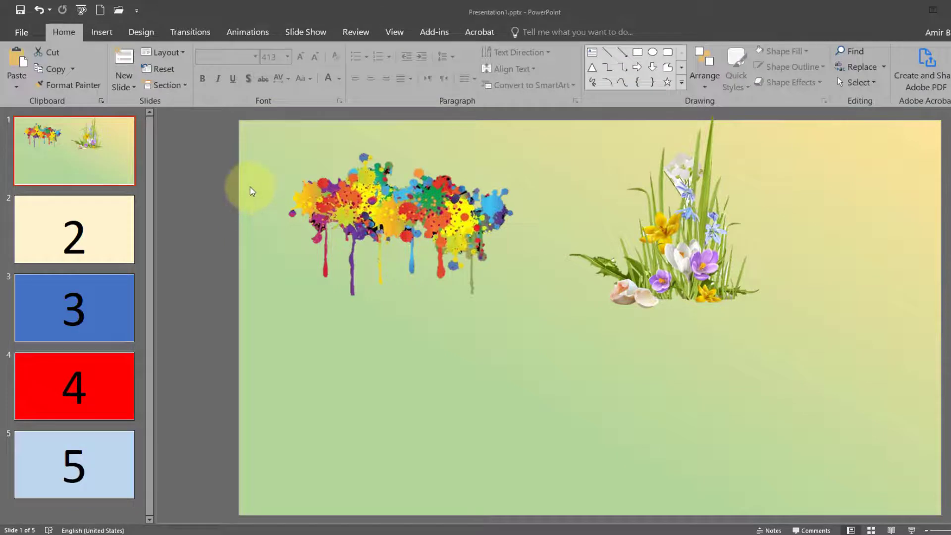
# Step: Delete the text box with the large number 2 from slide 2
pyautogui.click(101, 34)
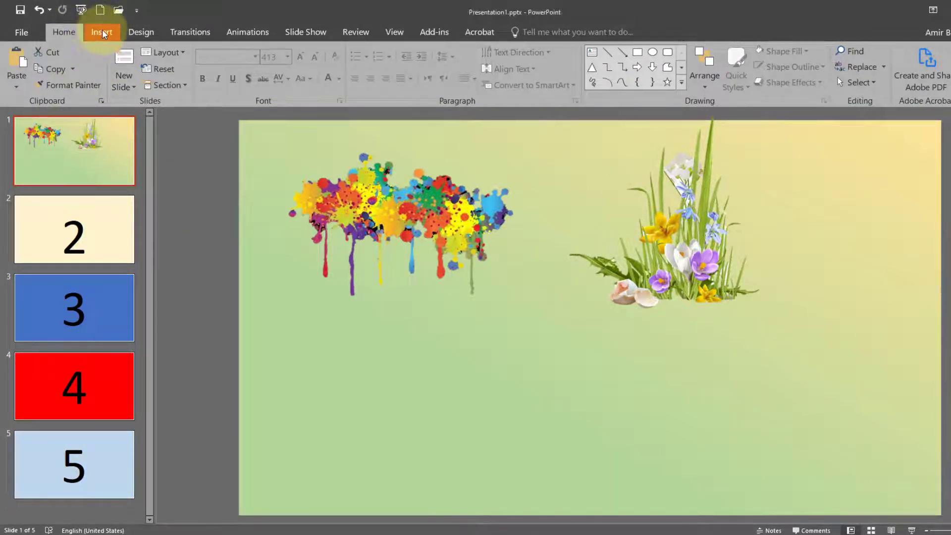
pyautogui.click(98, 227)
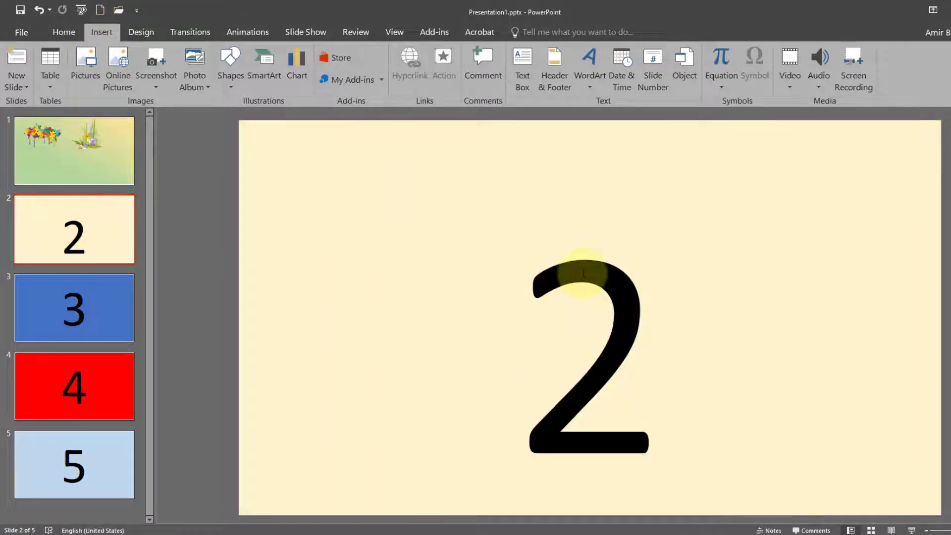
pyautogui.click(582, 267)
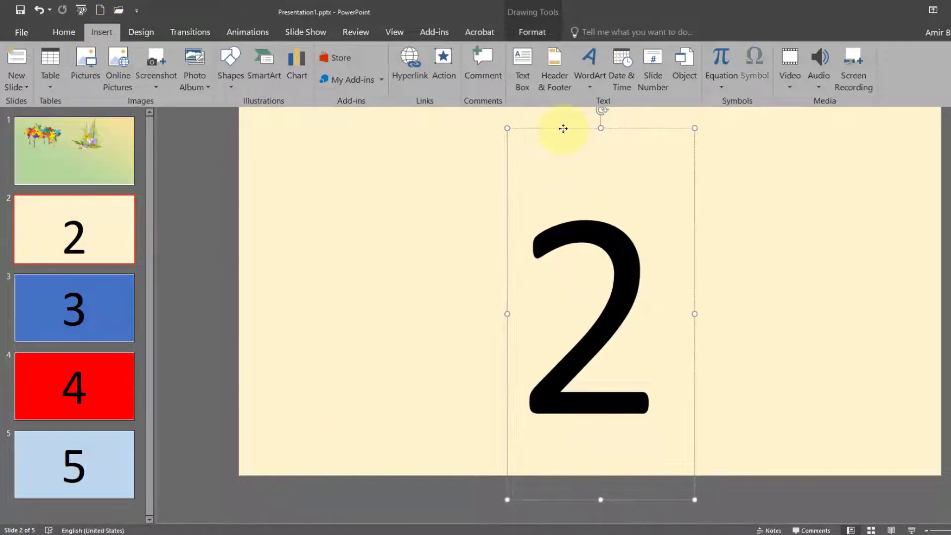
pyautogui.press('Delete')
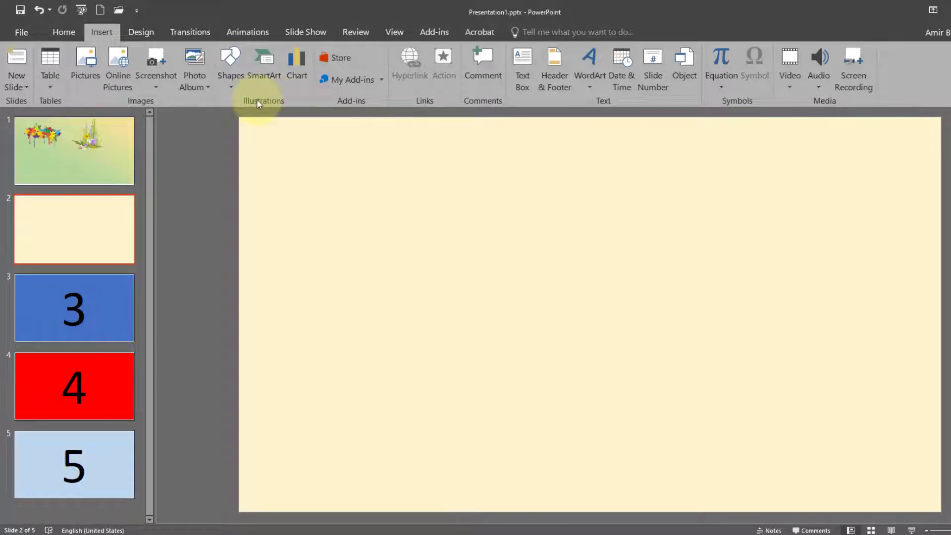
# Step: Draw a blue rectangle in the upper-left part of slide 2
pyautogui.click(233, 84)
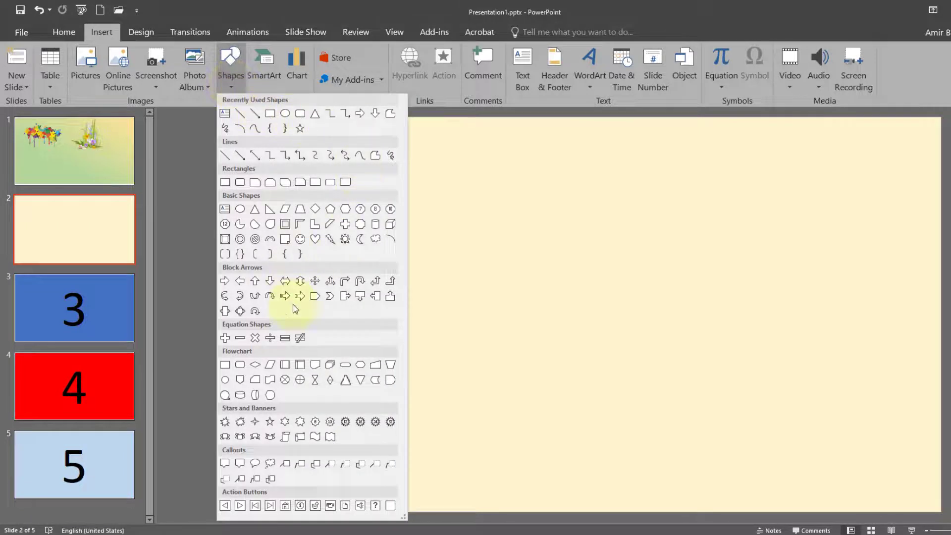
pyautogui.click(270, 114)
pyautogui.moveTo(372, 208); pyautogui.dragTo(435, 240)
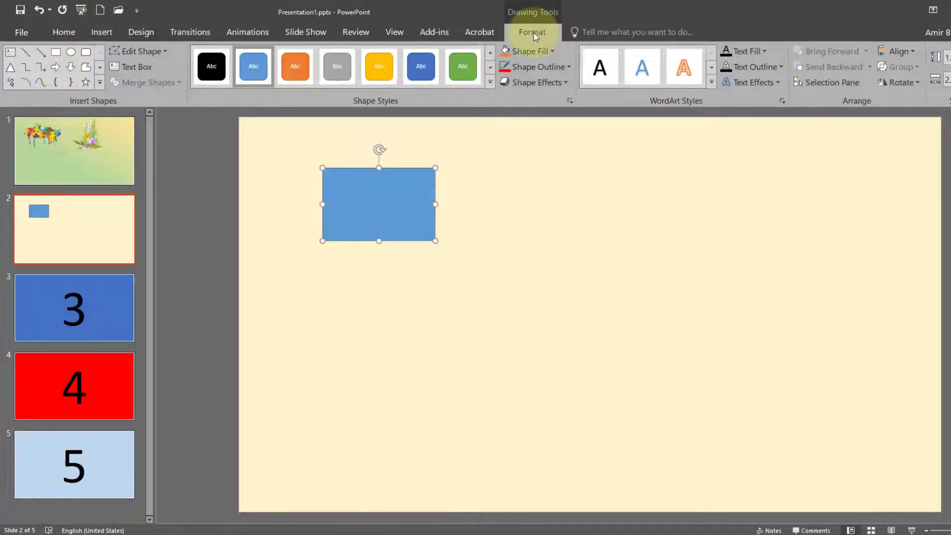
# Step: Add an oval beside the rectangle and a five-point star to the right of the oval on slide 2
pyautogui.click(99, 83)
pyautogui.click(71, 65)
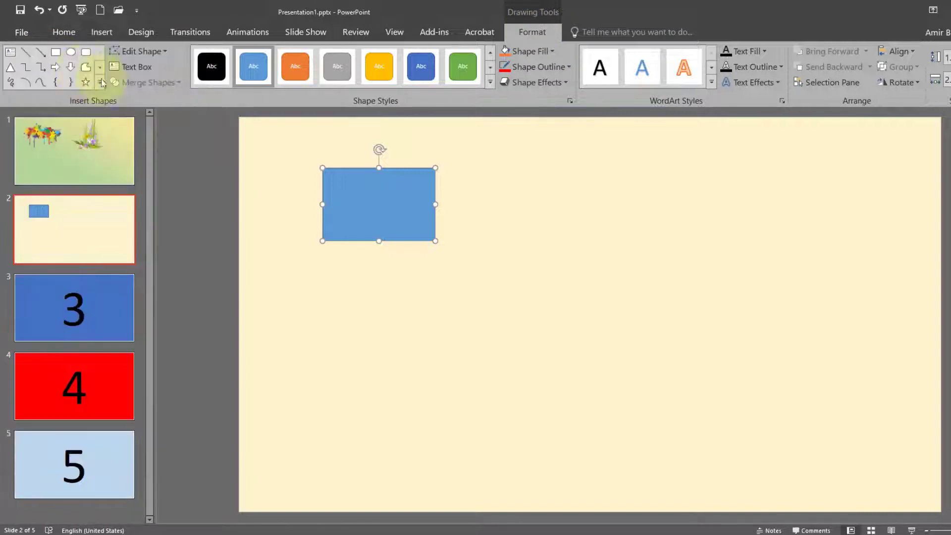
pyautogui.moveTo(492, 185); pyautogui.dragTo(598, 271)
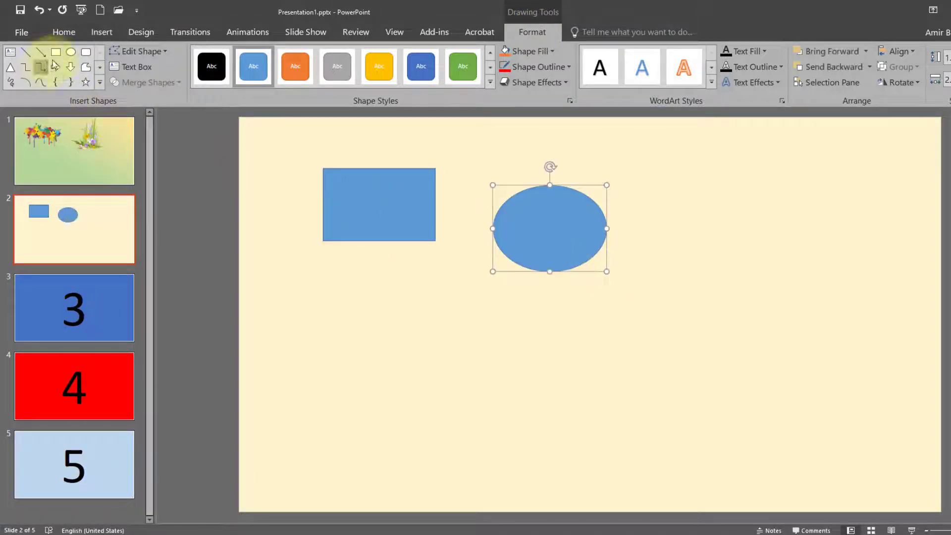
pyautogui.click(86, 85)
pyautogui.moveTo(656, 217); pyautogui.dragTo(788, 347)
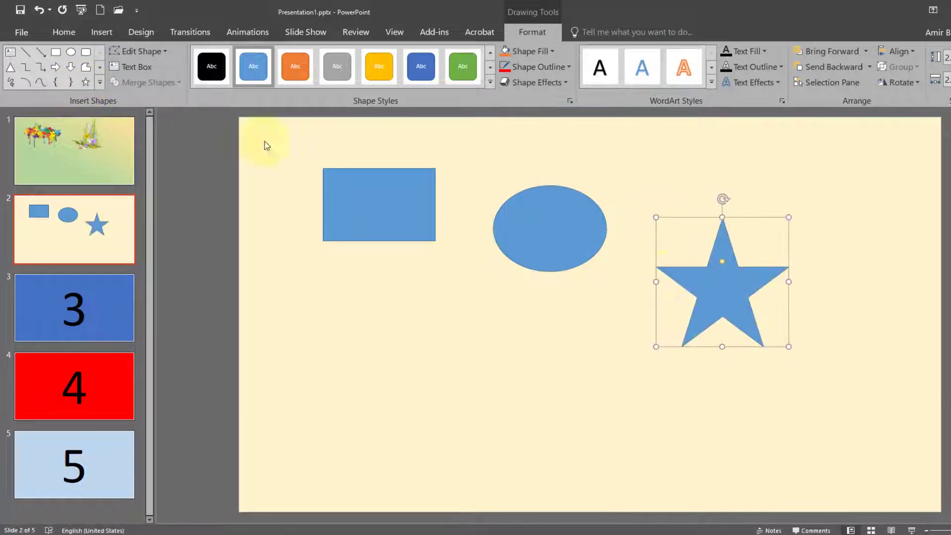
# Step: Open the full shape collection to choose another shape for slide 2
pyautogui.click(100, 83)
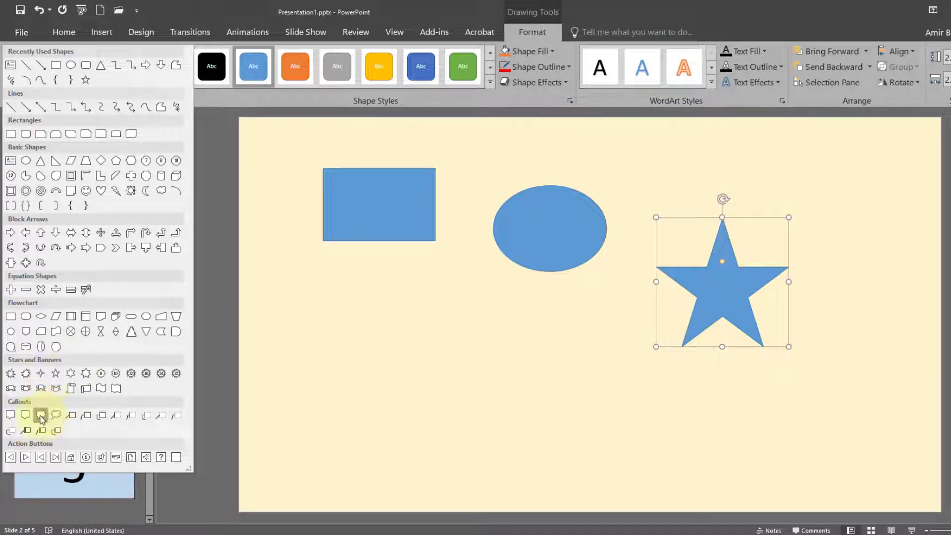
# Step: Draw a thought-bubble cloud callout in the empty area below the rectangle and oval on slide 2
pyautogui.click(55, 416)
pyautogui.moveTo(435, 355); pyautogui.dragTo(519, 415)
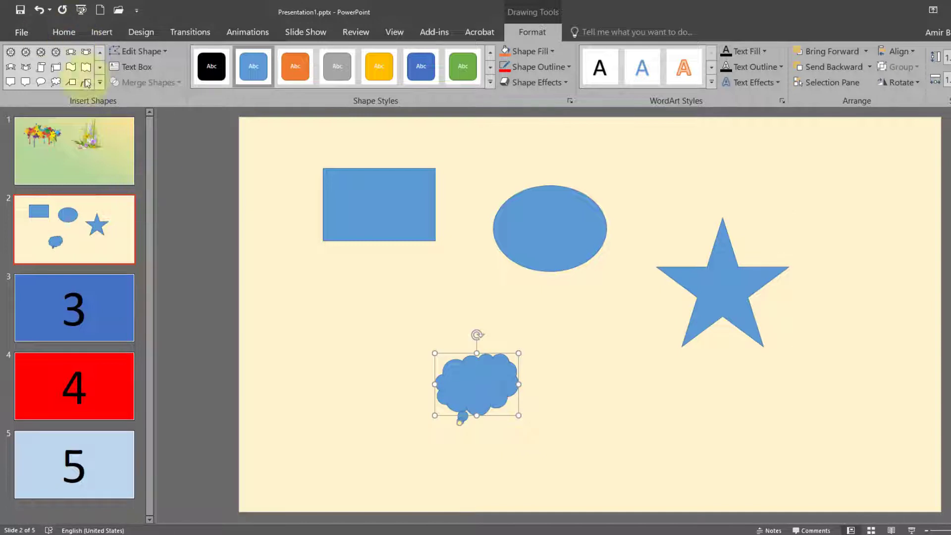
pyautogui.click(384, 199)
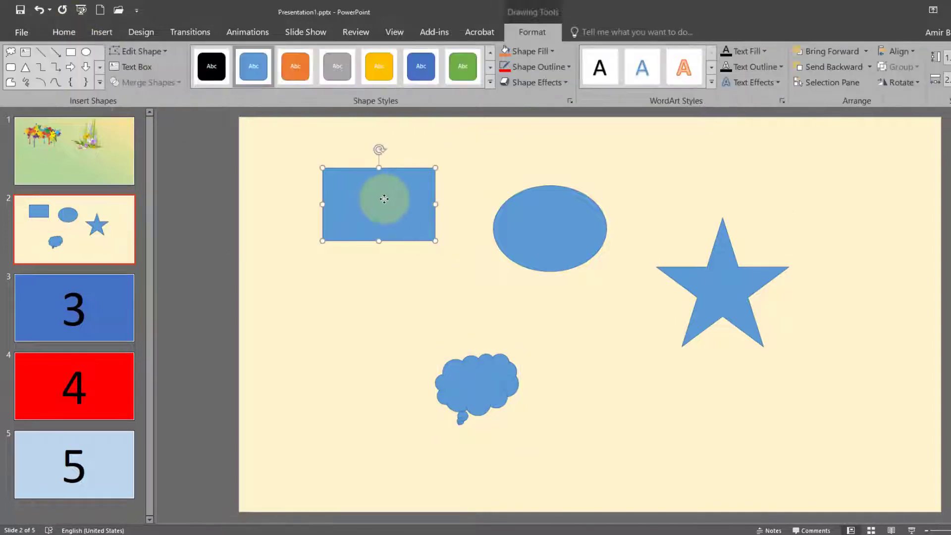
pyautogui.click(555, 238)
pyautogui.click(482, 382)
pyautogui.click(723, 301)
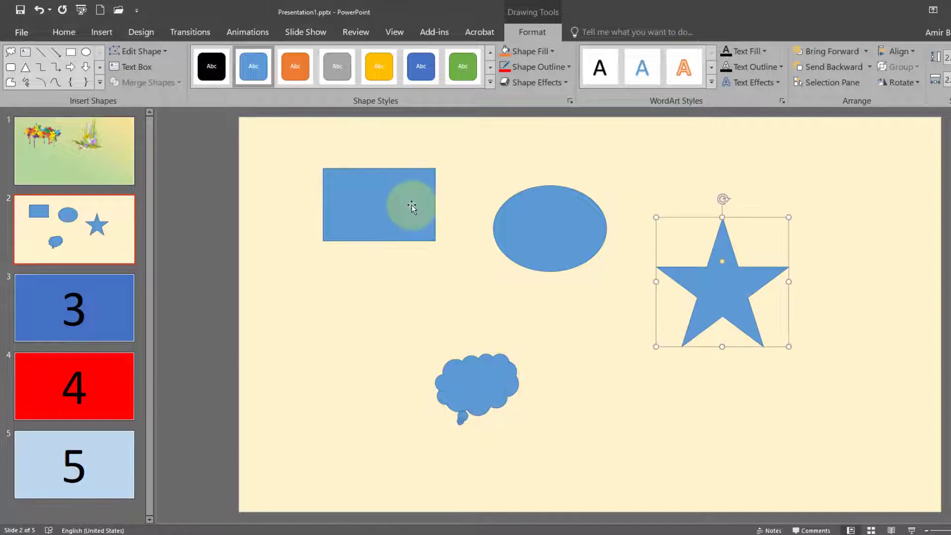
# Step: Fill the rectangle with light orange from the theme colors and the oval with standard yellow
pyautogui.click(411, 204)
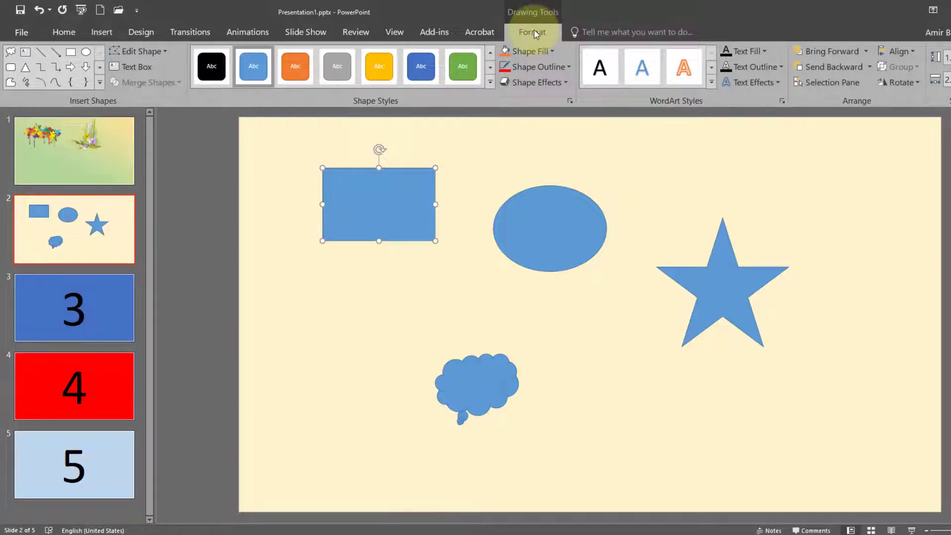
pyautogui.click(551, 50)
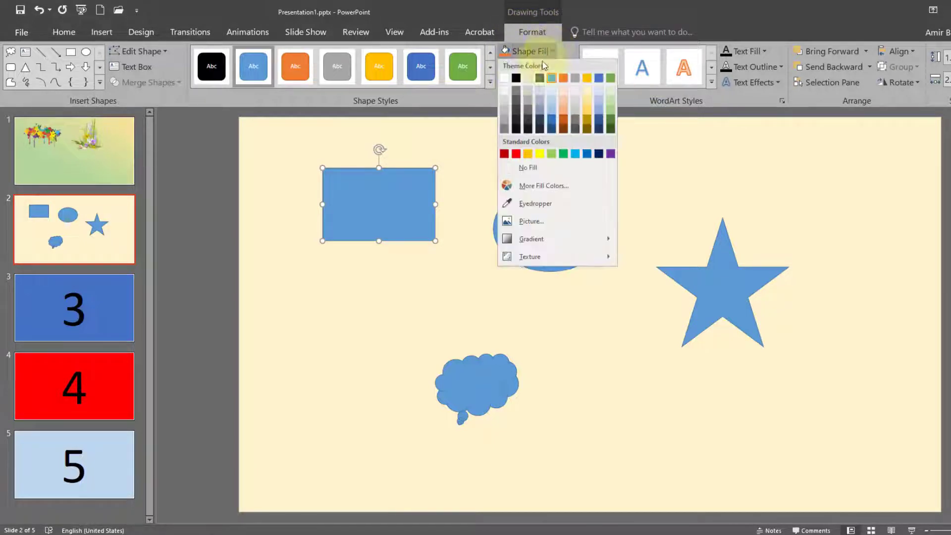
pyautogui.click(563, 99)
pyautogui.click(513, 225)
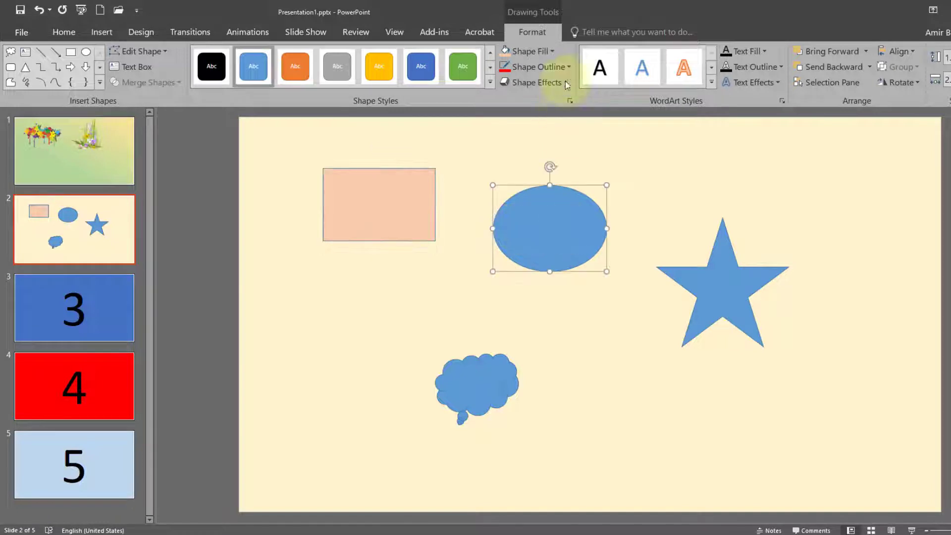
pyautogui.click(553, 49)
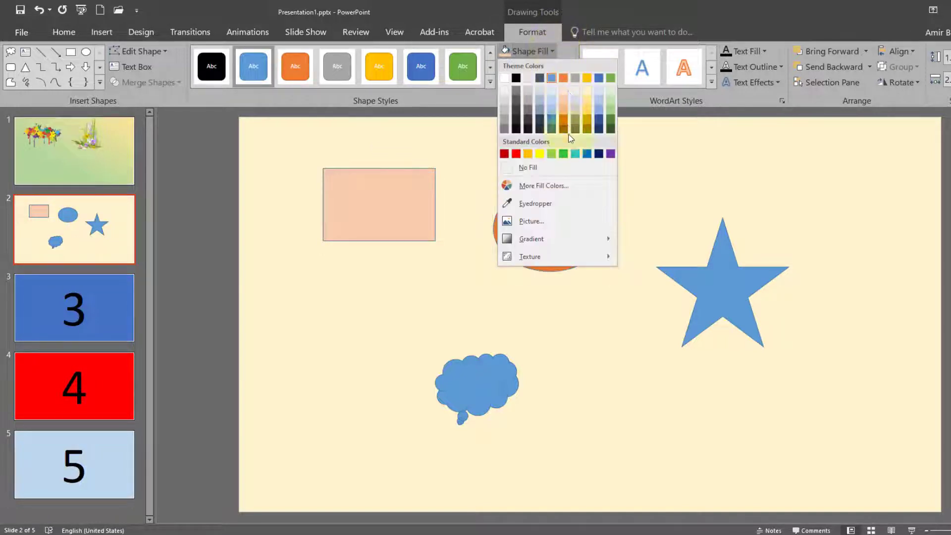
pyautogui.click(539, 154)
# Step: Fill the star with light green from the theme colors
pyautogui.click(708, 282)
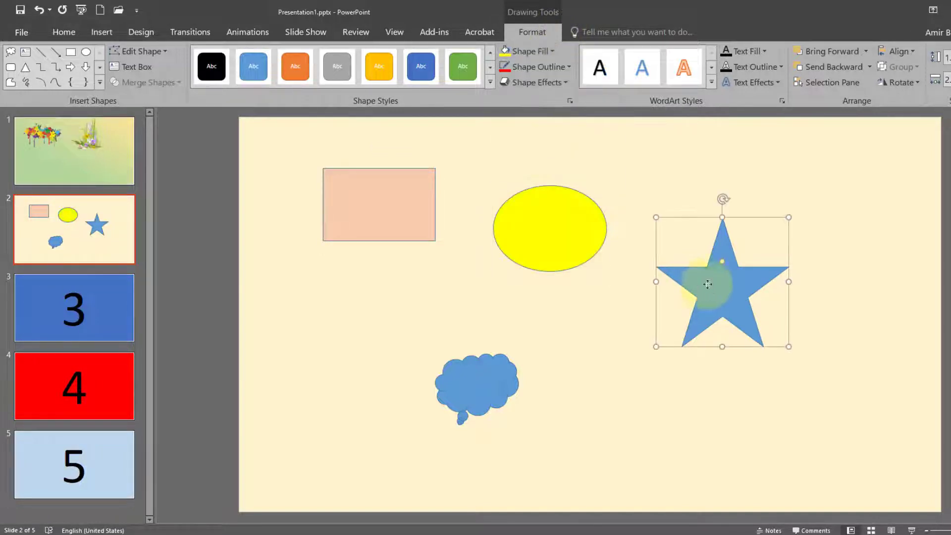
pyautogui.click(545, 54)
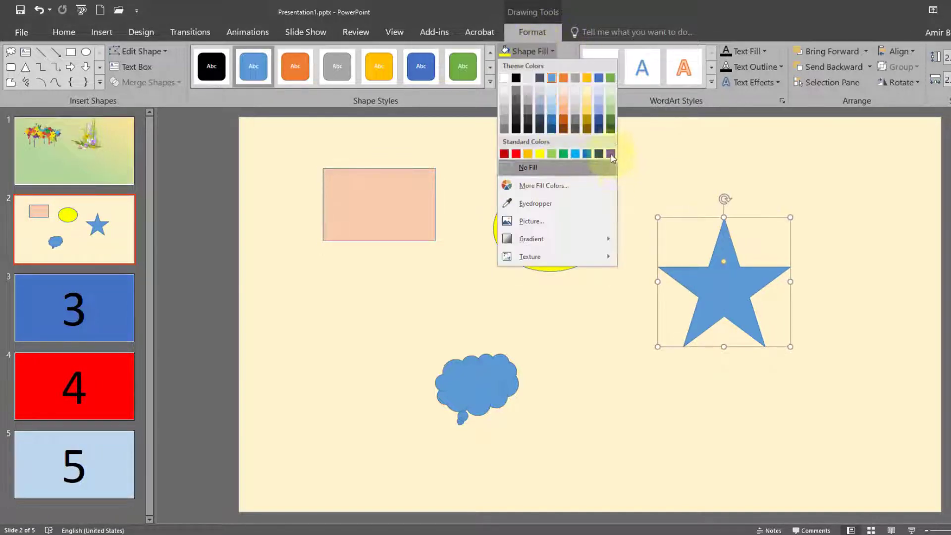
pyautogui.click(609, 101)
# Step: Move the cloud callout directly beneath the rectangle and fill it with the palest blue theme color
pyautogui.click(492, 397)
pyautogui.moveTo(449, 375); pyautogui.dragTo(365, 323)
pyautogui.click(553, 51)
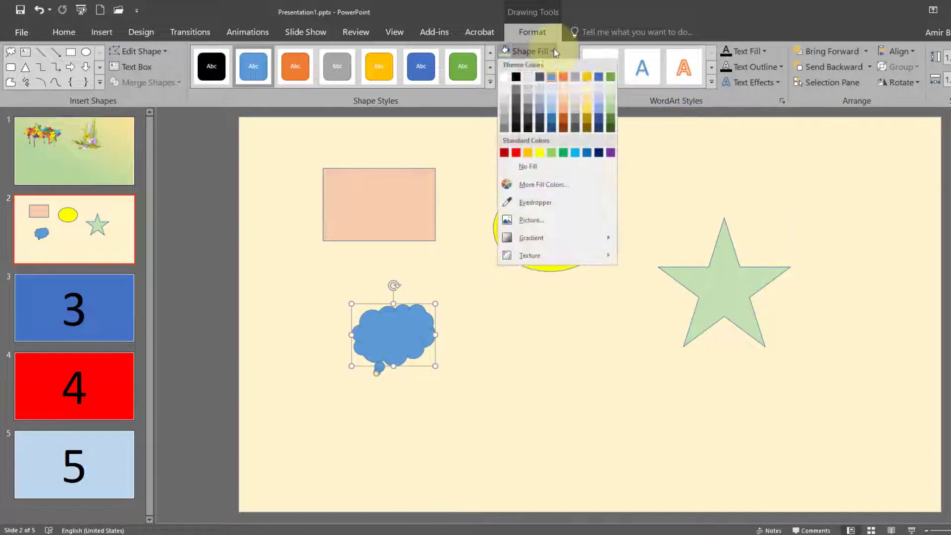
pyautogui.click(598, 93)
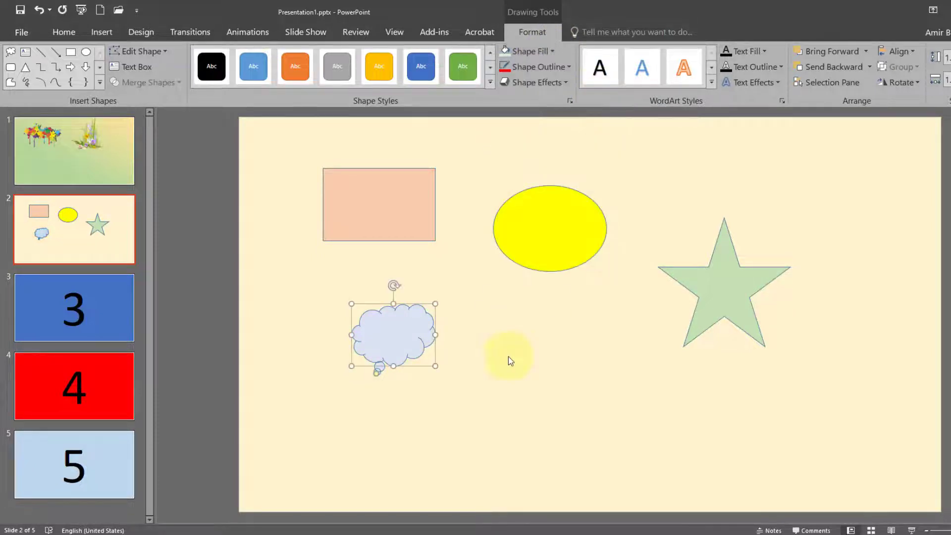
# Step: Enlarge the cloud callout to roughly twice its size and shift it slightly up and to the left
pyautogui.click(511, 360)
pyautogui.moveTo(414, 333); pyautogui.dragTo(544, 423)
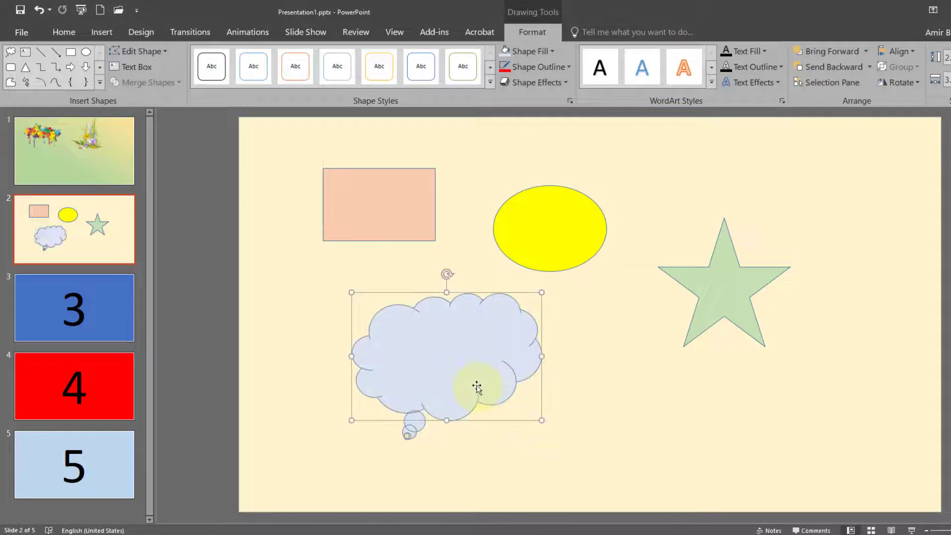
pyautogui.moveTo(475, 387); pyautogui.dragTo(443, 376)
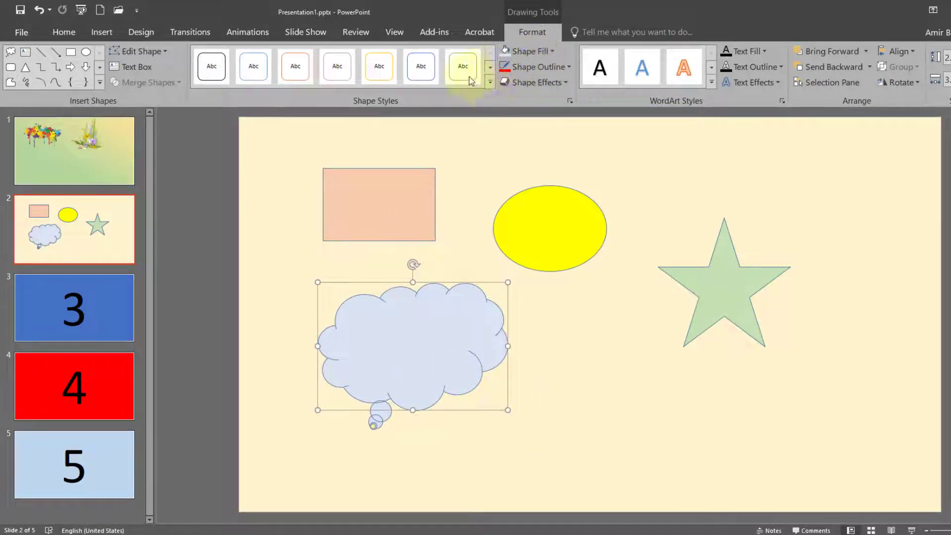
# Step: Apply the shadowed gold gradient theme style to the cloud callout and position it lower on the slide, below the rectangle
pyautogui.click(490, 82)
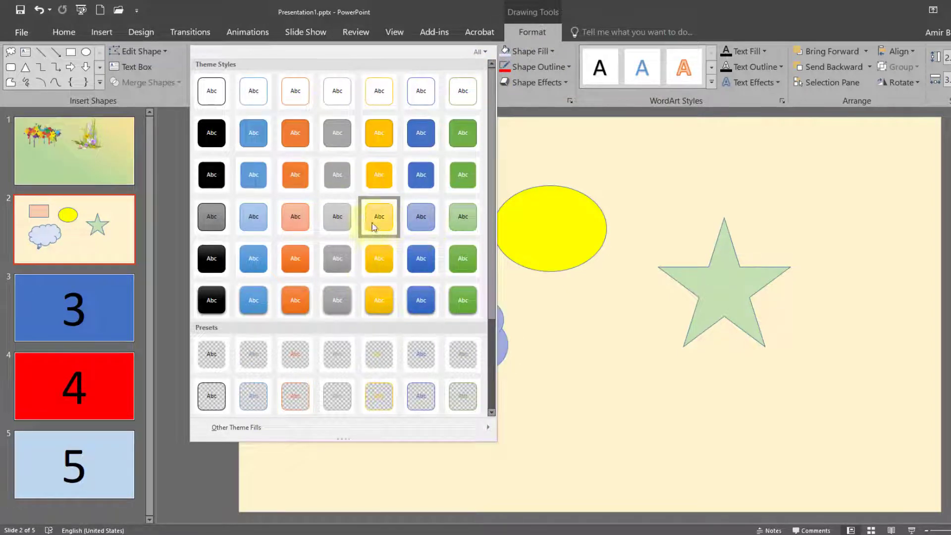
pyautogui.click(379, 258)
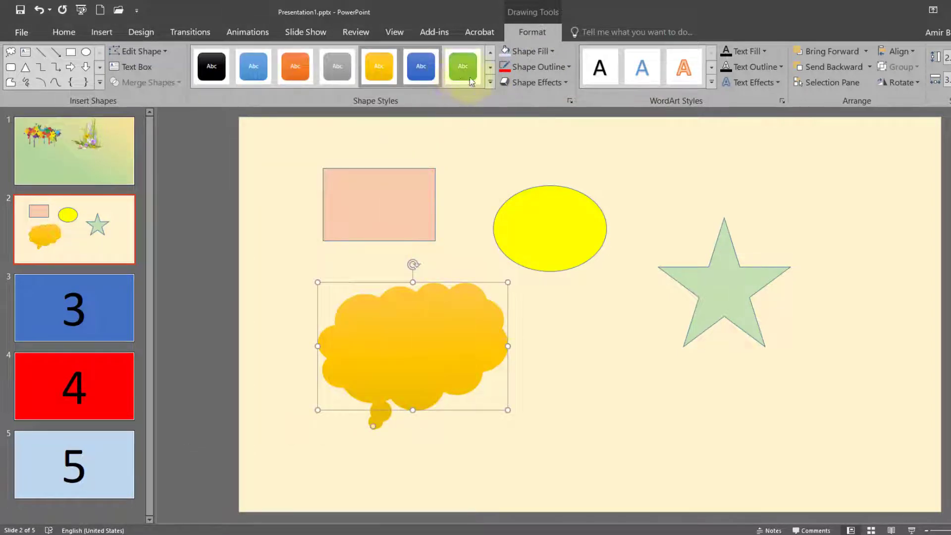
pyautogui.moveTo(431, 380); pyautogui.dragTo(594, 413)
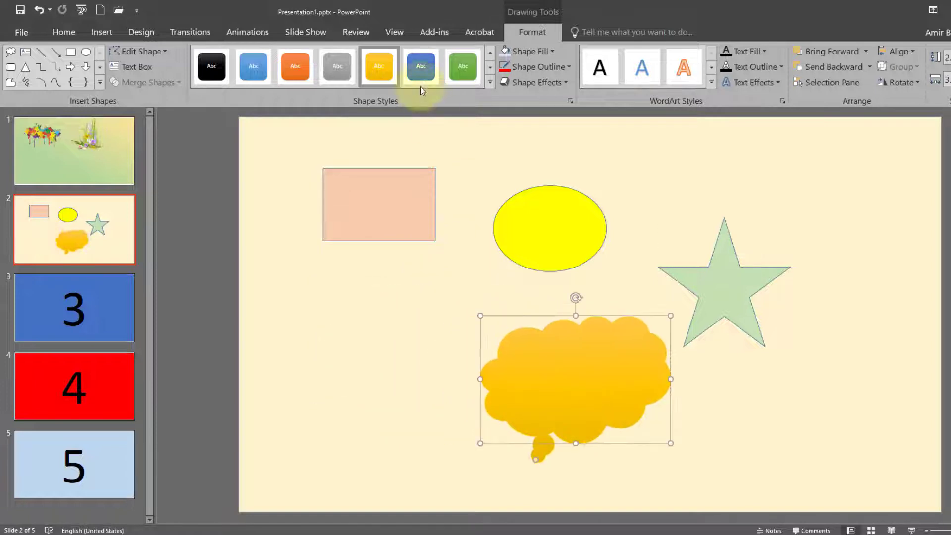
pyautogui.click(486, 82)
pyautogui.click(386, 308)
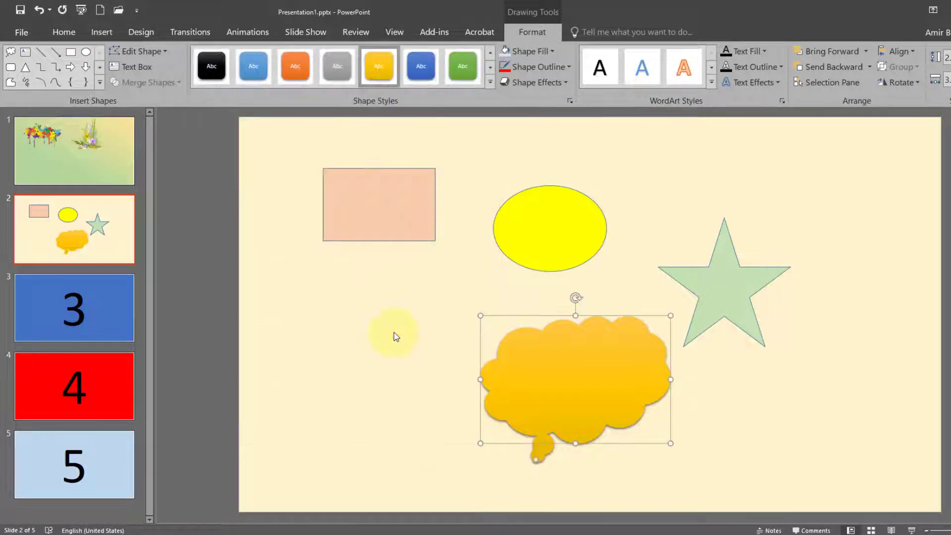
pyautogui.moveTo(605, 396); pyautogui.dragTo(456, 415)
# Step: Apply the shadowed dark blue gradient theme style to the rectangle
pyautogui.click(388, 230)
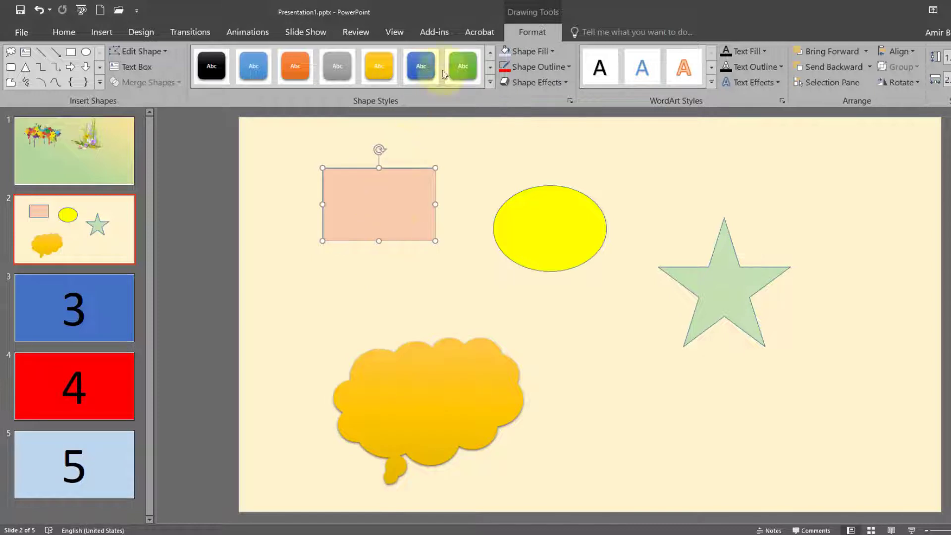
pyautogui.click(489, 82)
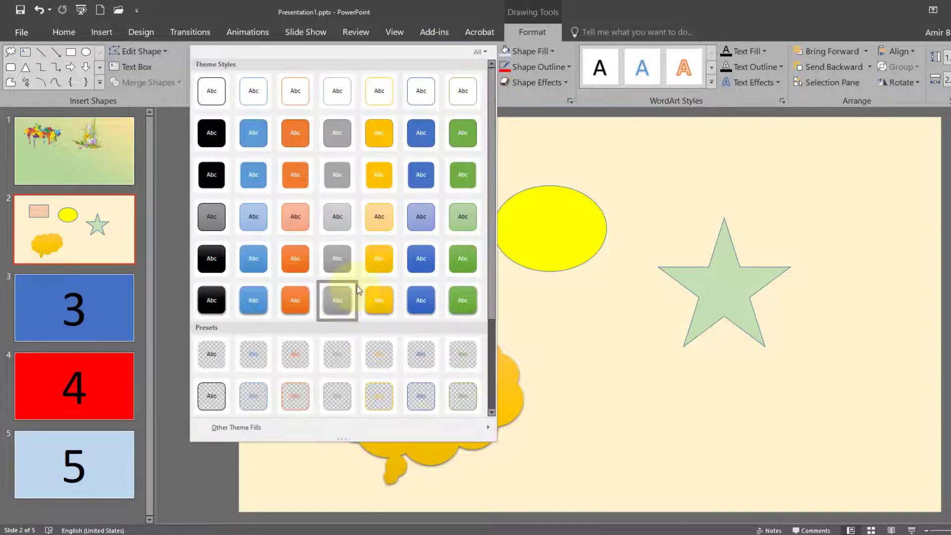
pyautogui.click(421, 300)
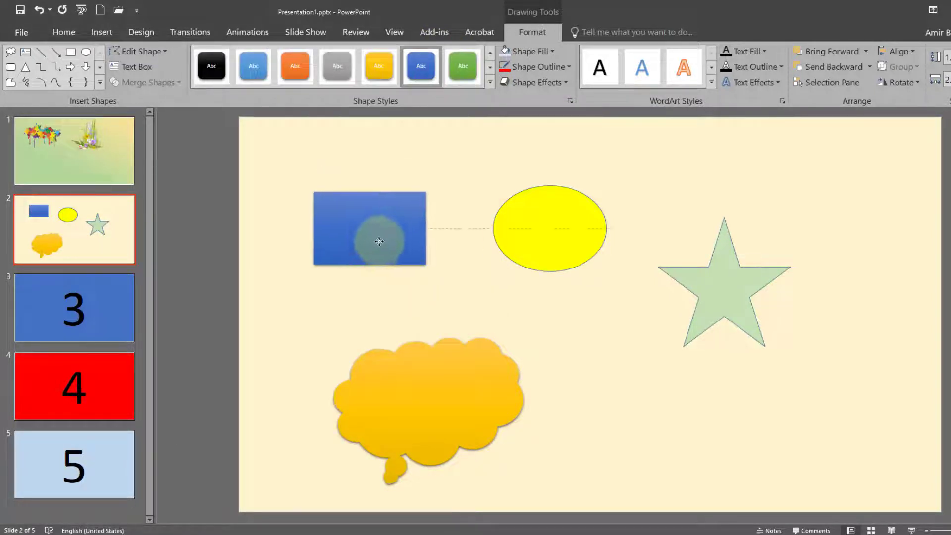
# Step: Undo the last two changes and reposition the enlarged rectangle just above the cloud callout
pyautogui.hotkey('ctrl', 'z')
pyautogui.hotkey('ctrl', 'z')
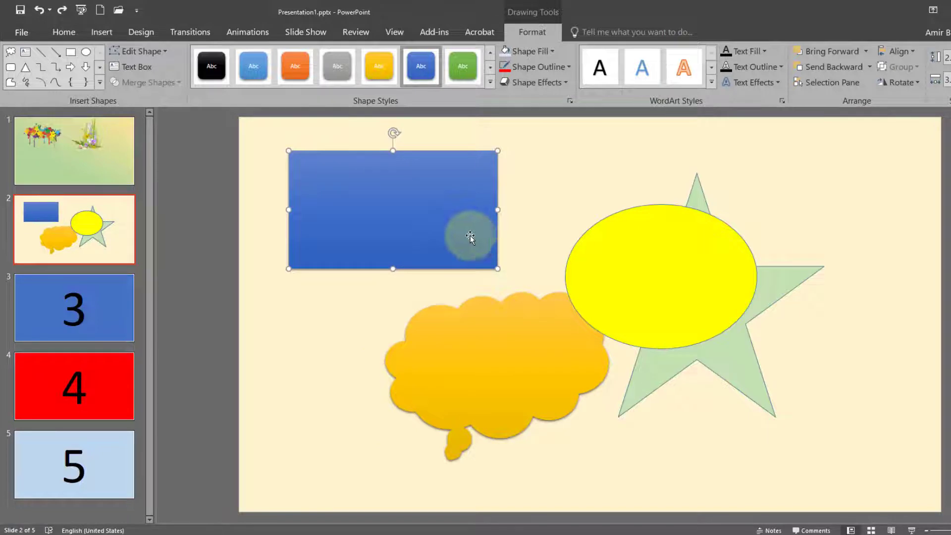
pyautogui.moveTo(423, 221)
pyautogui.mouseDown()
pyautogui.moveTo(478, 228)
pyautogui.moveTo(434, 230)
pyautogui.mouseUp()
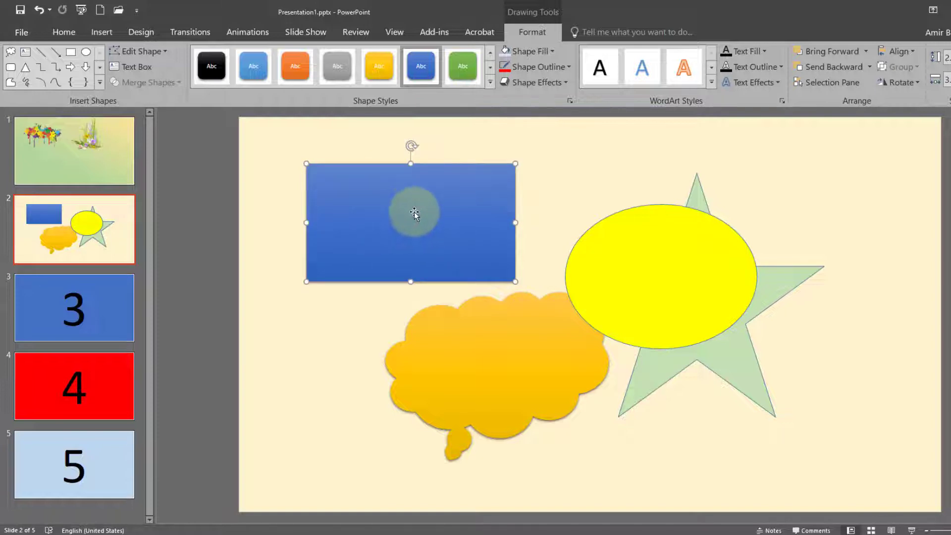
pyautogui.moveTo(414, 207); pyautogui.dragTo(403, 209)
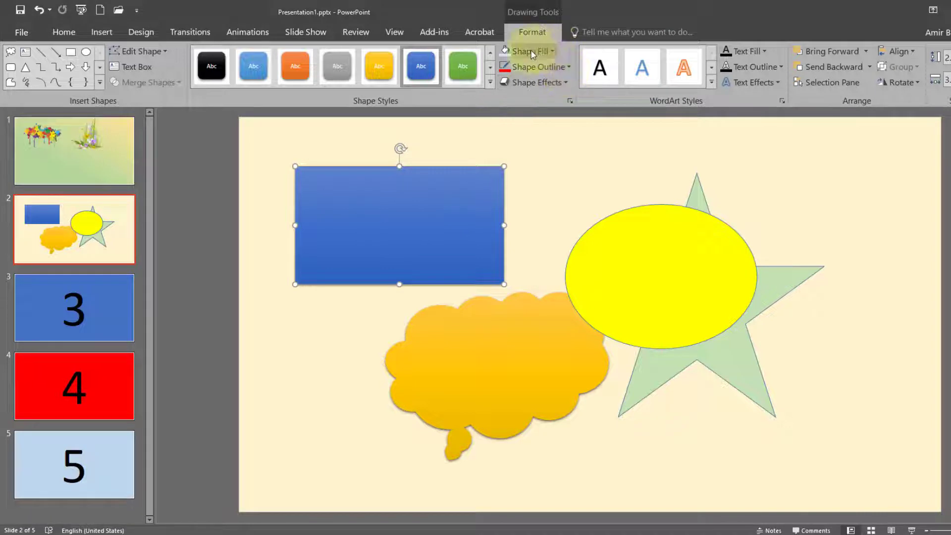
# Step: Fill the blue rectangle with the picture file 7032626-abstract-colorful-background from the WP folder
pyautogui.click(552, 49)
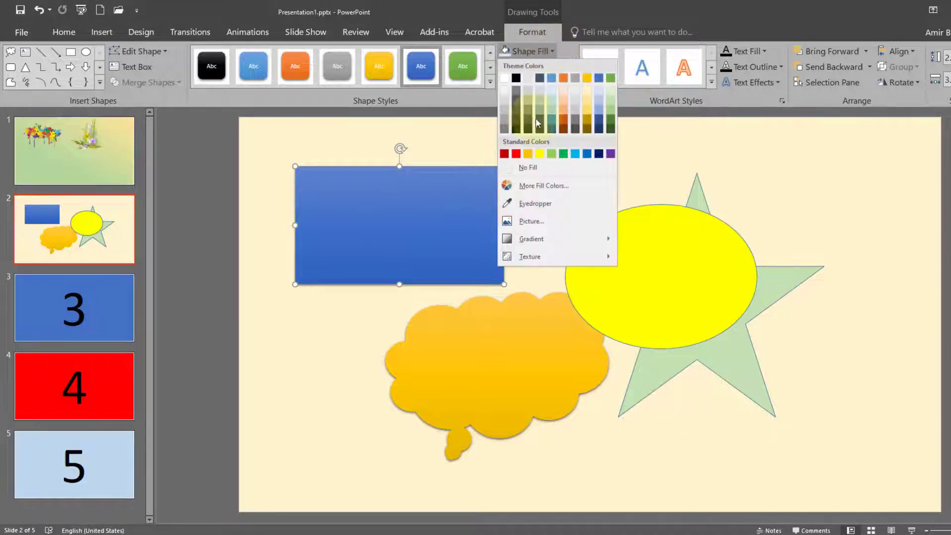
pyautogui.click(522, 224)
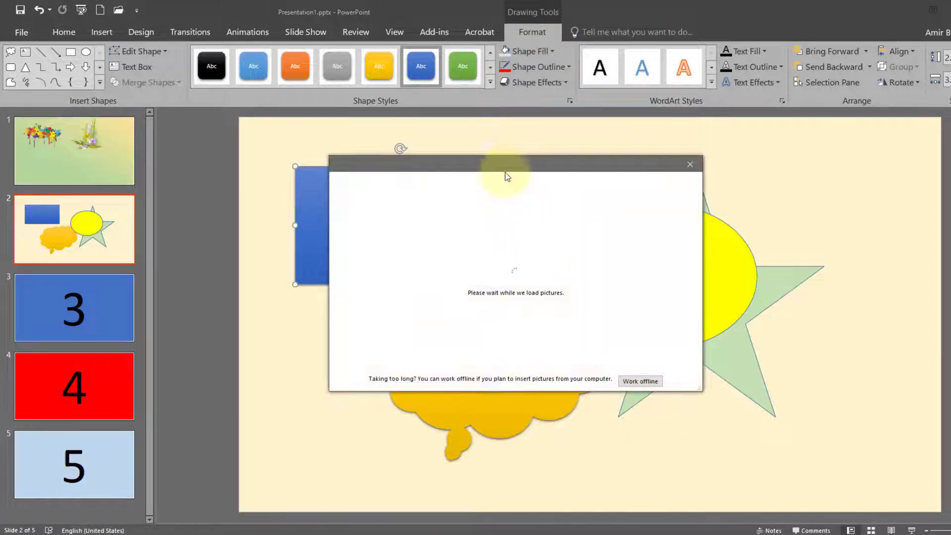
pyautogui.moveTo(590, 140); pyautogui.dragTo(657, 150)
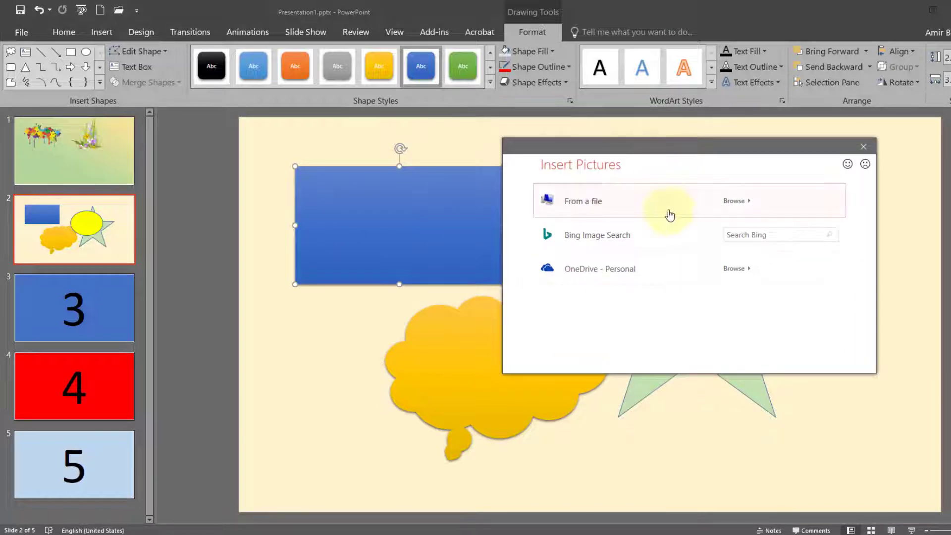
pyautogui.click(587, 201)
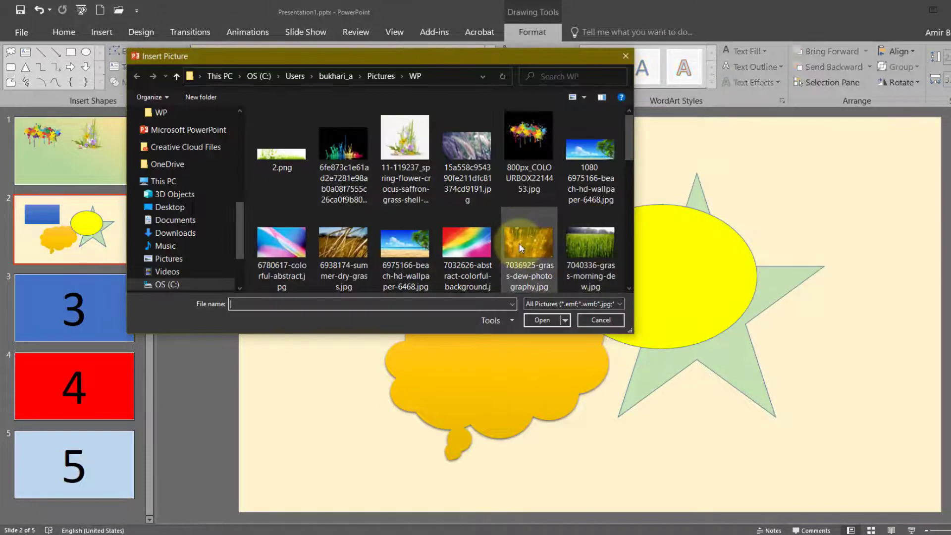
pyautogui.click(462, 241)
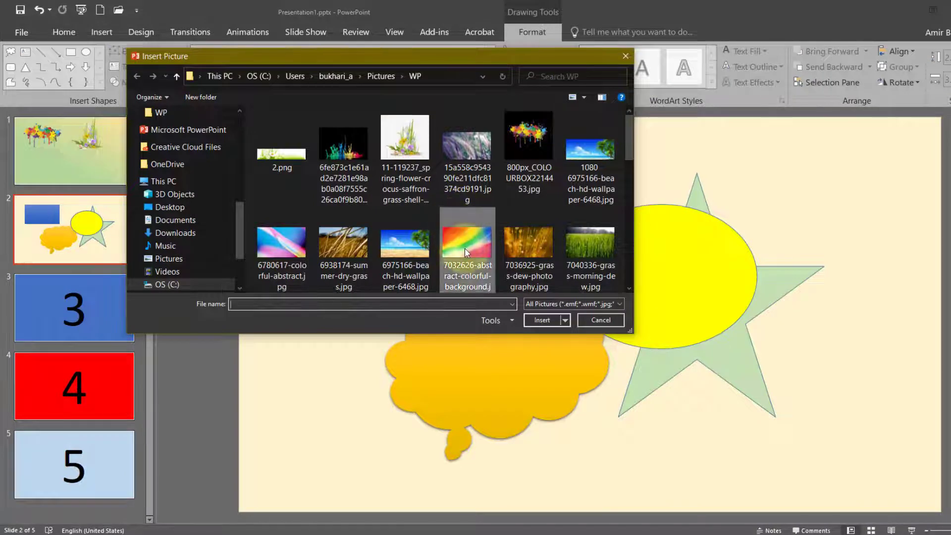
pyautogui.click(536, 319)
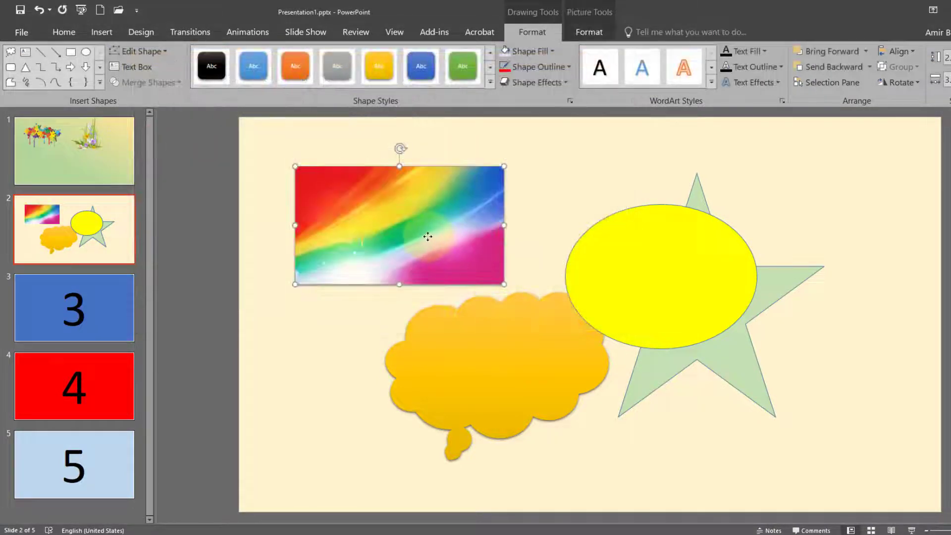
# Step: Reposition the picture-filled rectangle in the slide's upper-left area and enlarge it from its lower-right corner
pyautogui.moveTo(429, 236); pyautogui.dragTo(391, 205)
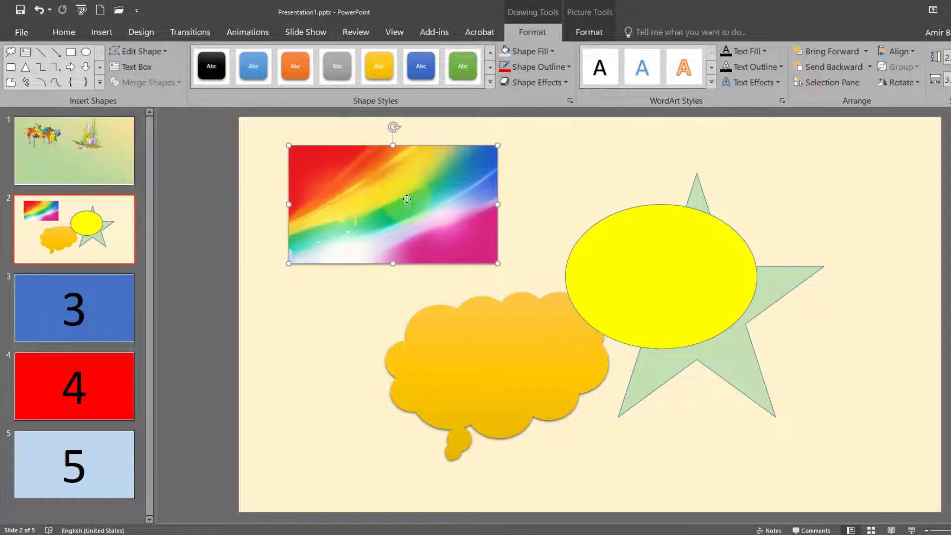
pyautogui.moveTo(406, 197); pyautogui.dragTo(382, 210)
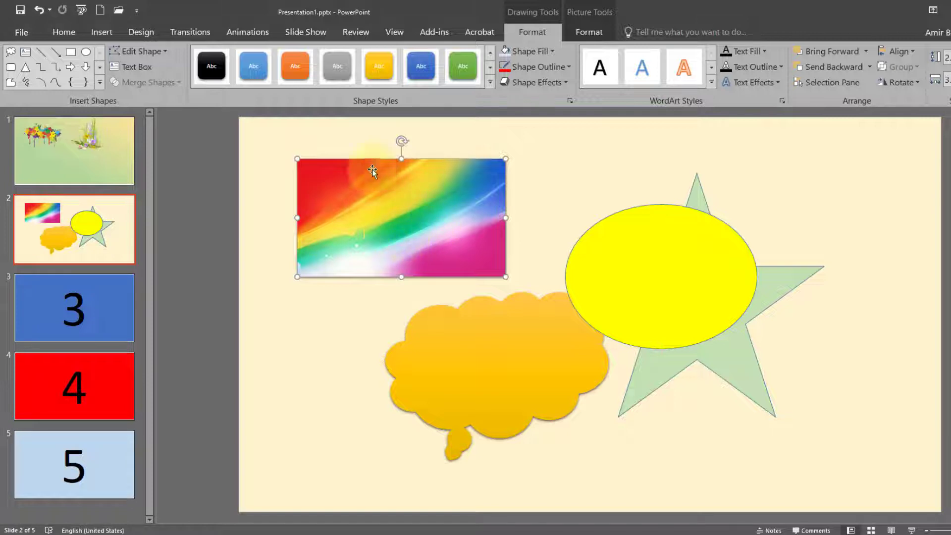
pyautogui.moveTo(505, 277); pyautogui.dragTo(617, 350)
pyautogui.moveTo(511, 259); pyautogui.dragTo(509, 252)
# Step: Delete the text box with the large number 3 from slide 3 and show the slide design options
pyautogui.scroll(-1, 583, 239)
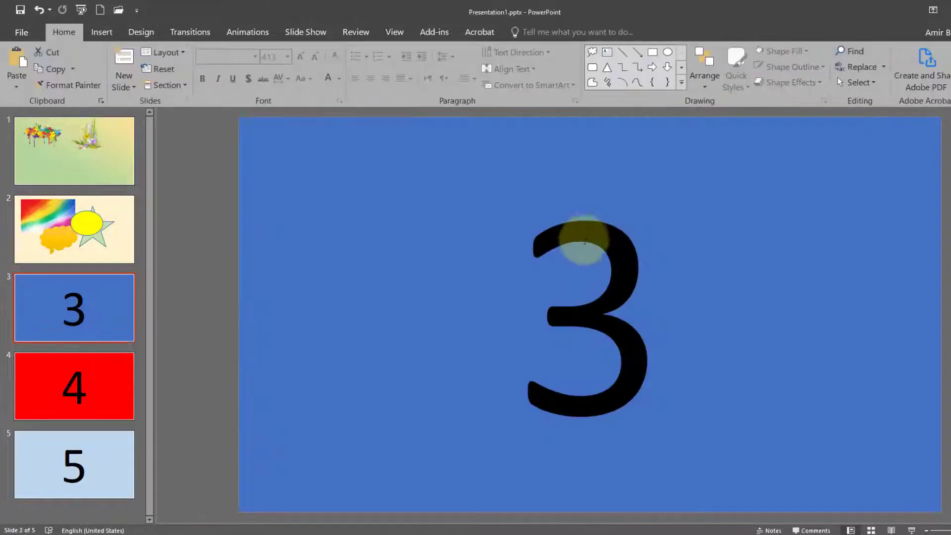
pyautogui.click(585, 237)
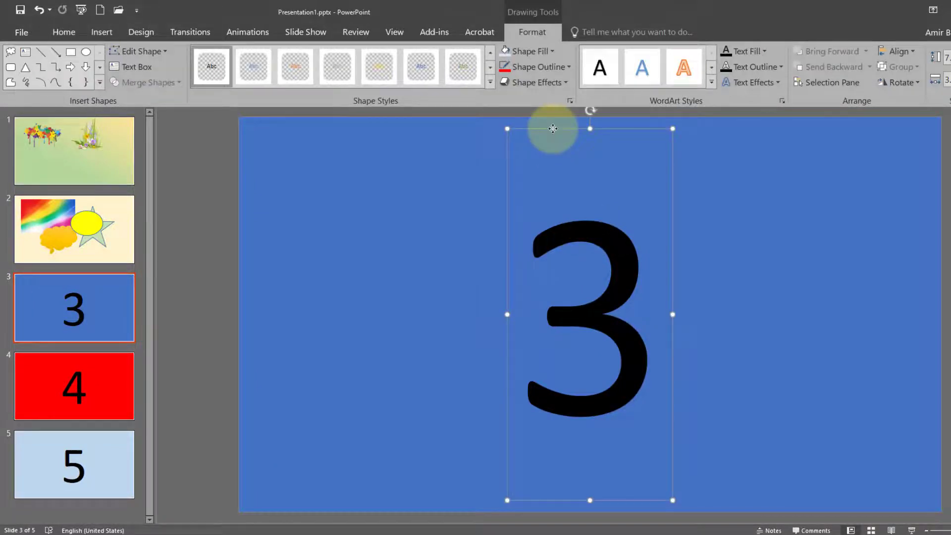
pyautogui.press('Delete')
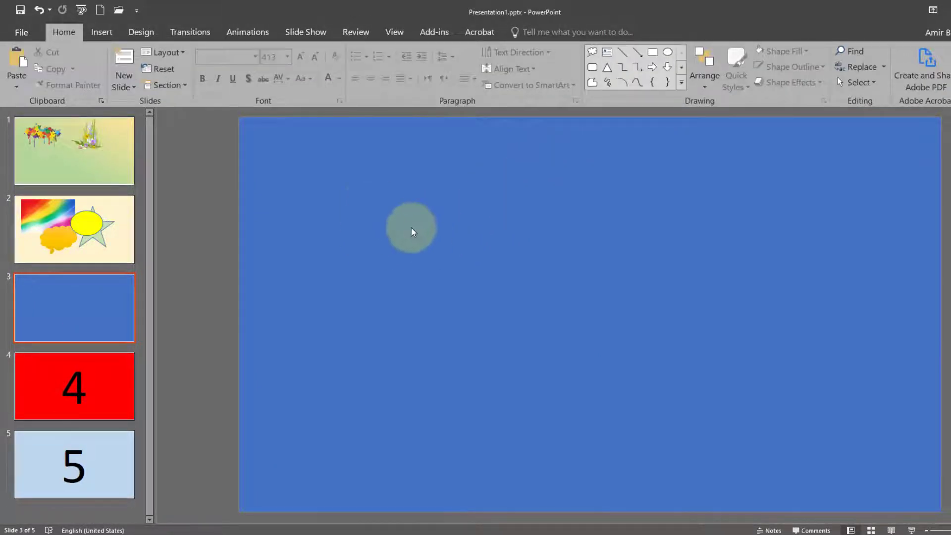
pyautogui.click(141, 32)
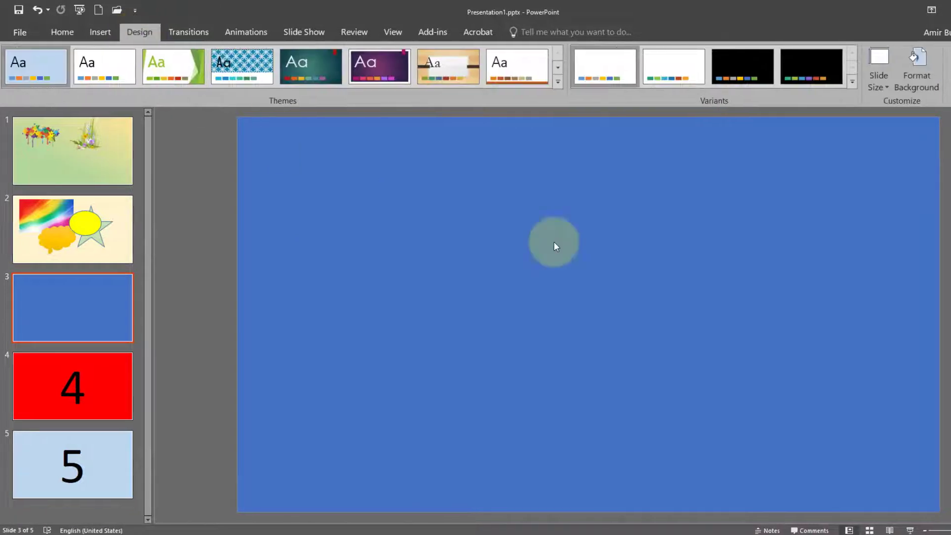
# Step: Set the background of slide 3 to a solid white fill
pyautogui.click(917, 67)
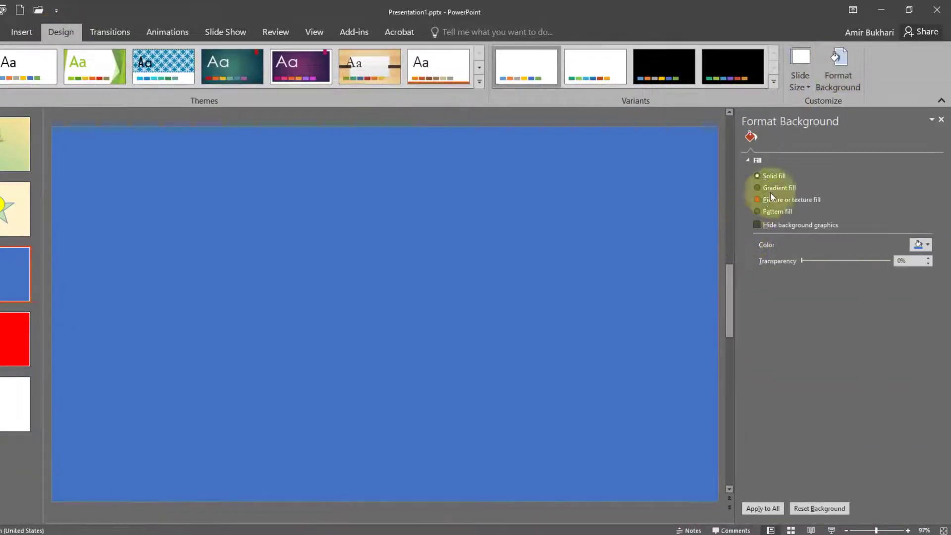
pyautogui.click(928, 244)
pyautogui.click(860, 277)
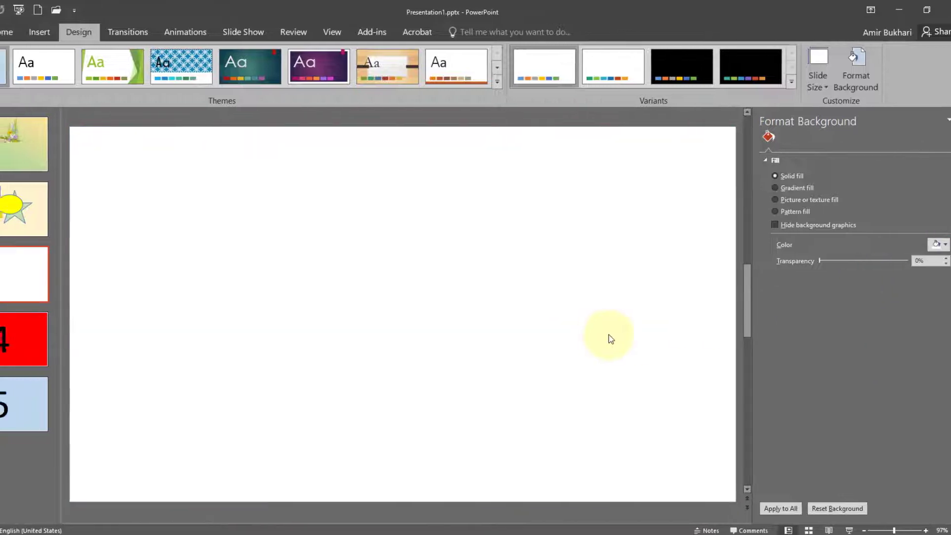
# Step: Draw a wide isosceles triangle in the upper middle of slide 3 as a house roof
pyautogui.click(39, 32)
pyautogui.click(171, 85)
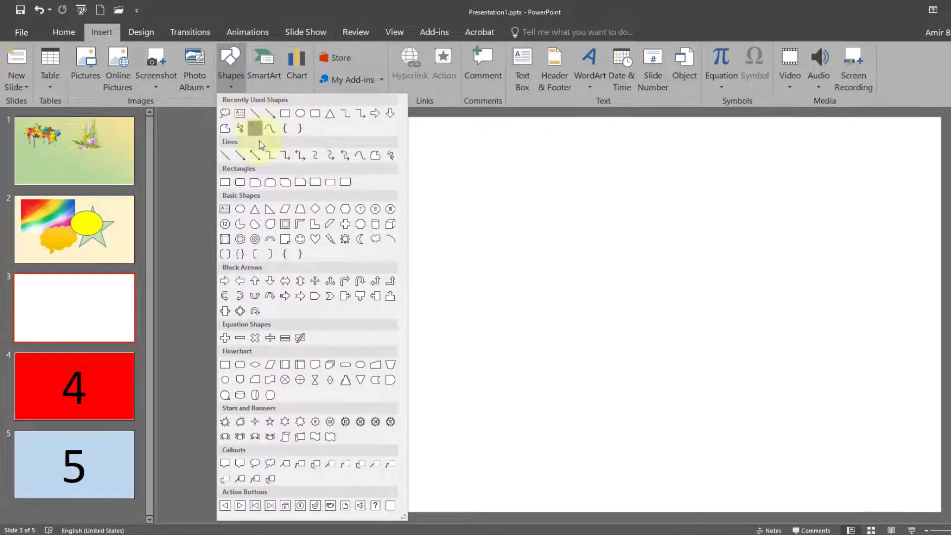
pyautogui.click(330, 114)
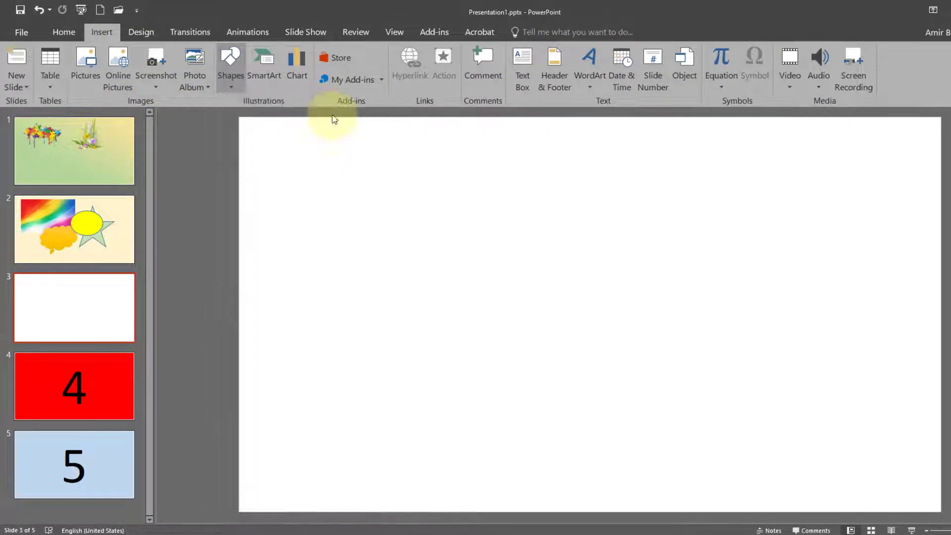
pyautogui.moveTo(470, 184); pyautogui.dragTo(642, 278)
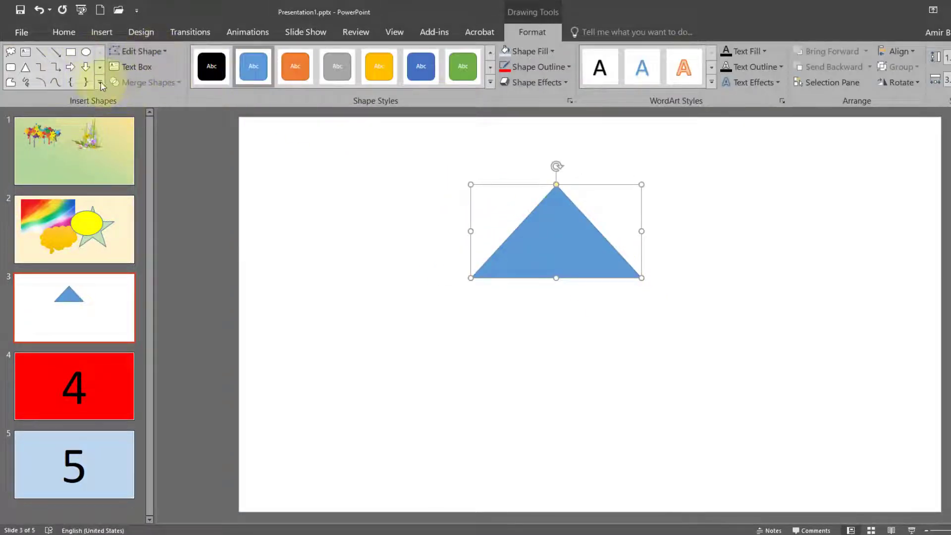
# Step: Draw a rectangle of the roof's width just below the triangle and a smaller door rectangle inside it
pyautogui.click(72, 53)
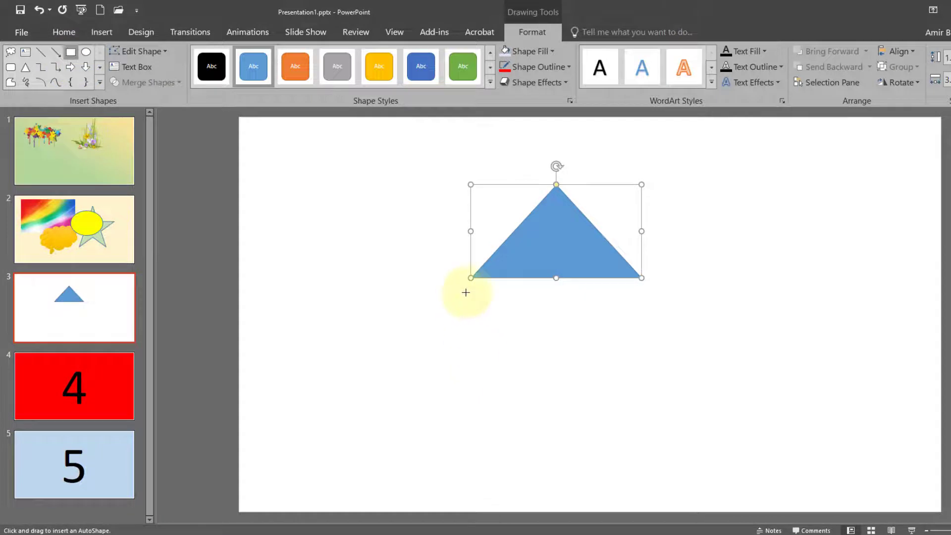
pyautogui.moveTo(472, 283); pyautogui.dragTo(640, 370)
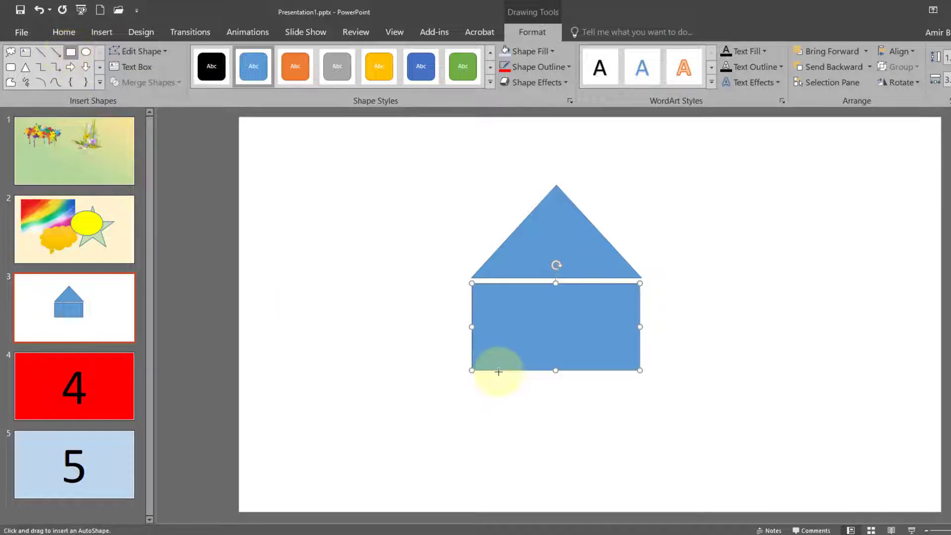
pyautogui.moveTo(537, 317); pyautogui.dragTo(583, 370)
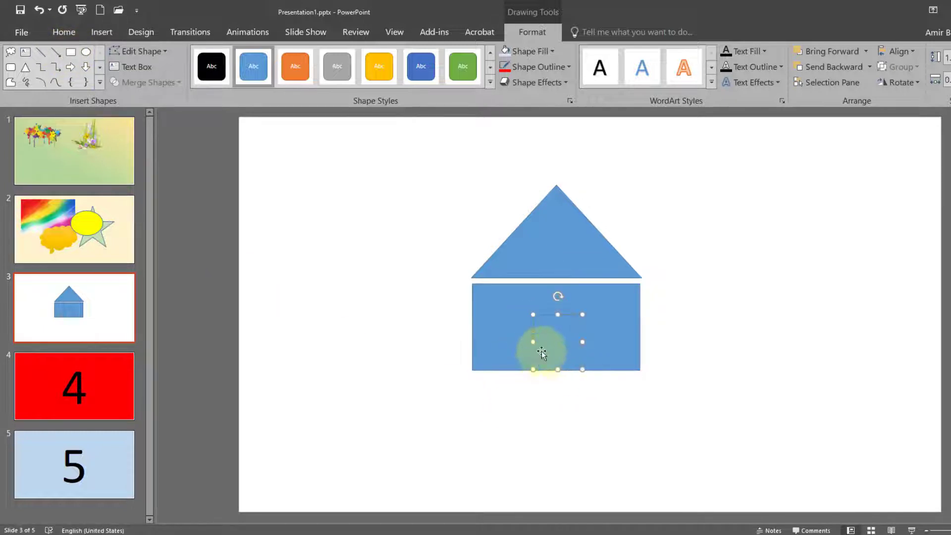
pyautogui.click(544, 255)
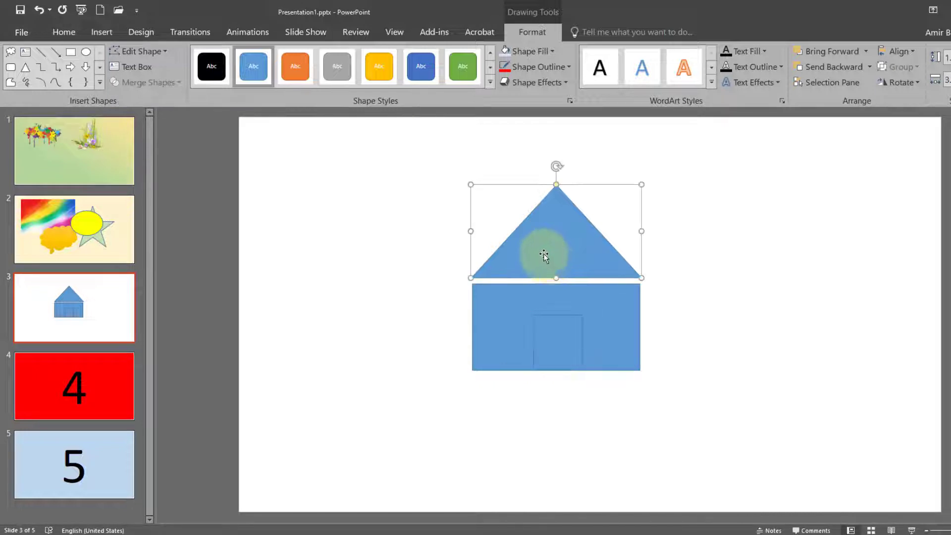
pyautogui.click(555, 342)
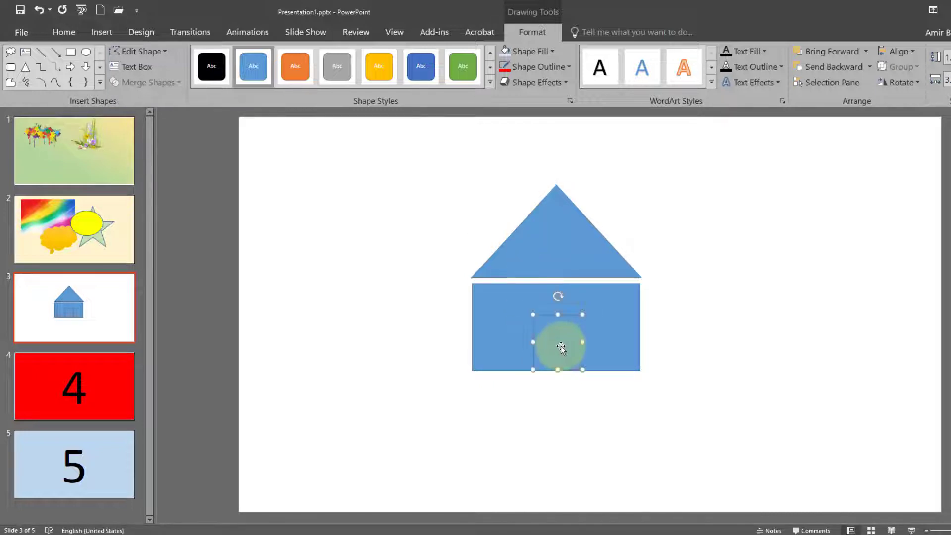
pyautogui.moveTo(550, 346); pyautogui.dragTo(536, 341)
# Step: Fill the roof triangle with light orange and the large rectangle with light green
pyautogui.click(537, 233)
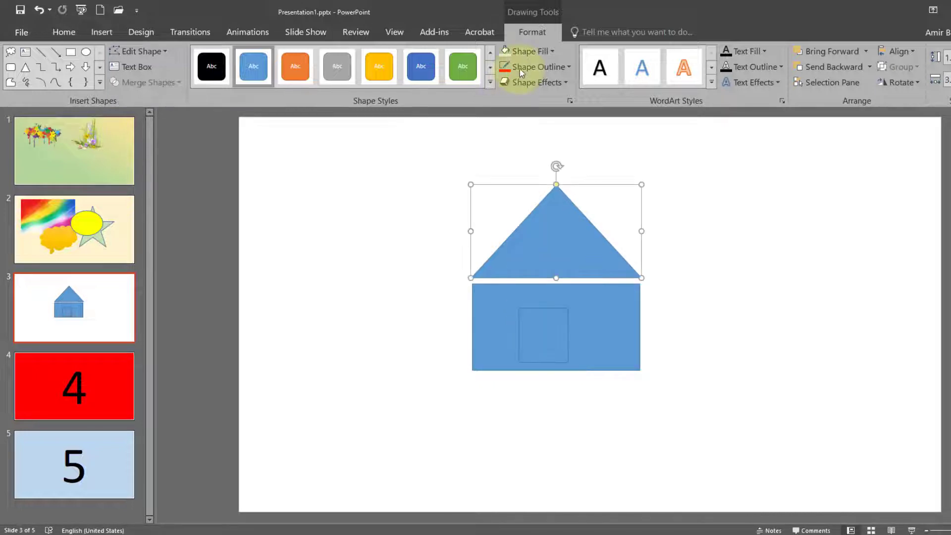
pyautogui.click(554, 55)
pyautogui.click(563, 107)
pyautogui.click(590, 310)
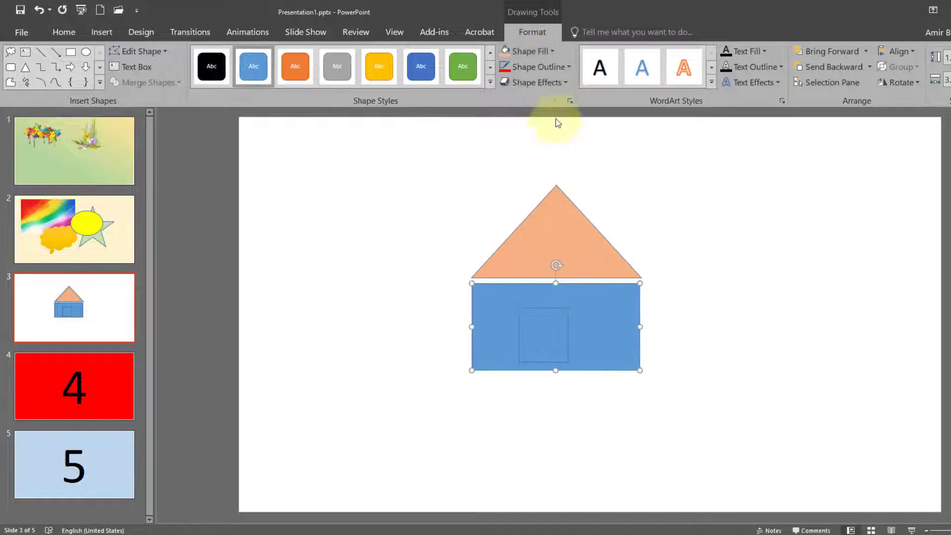
pyautogui.click(551, 55)
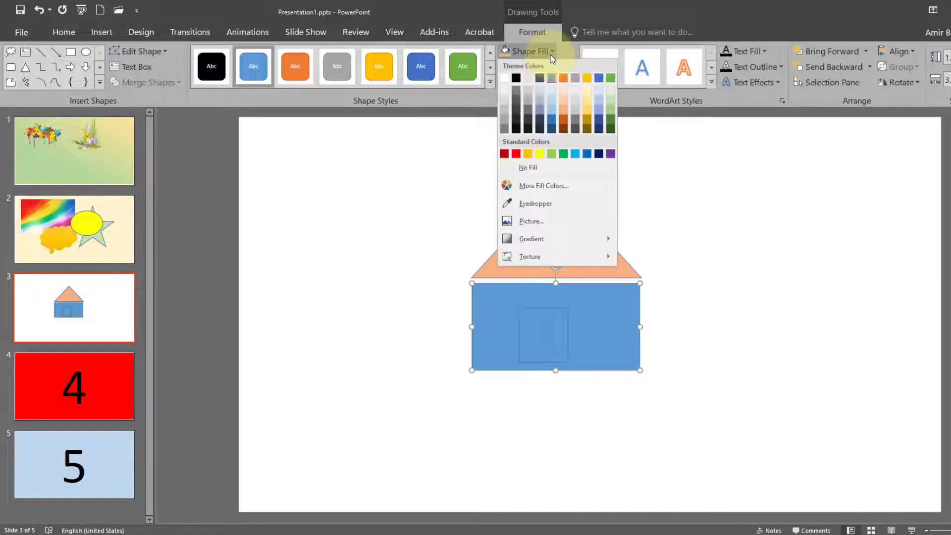
pyautogui.click(610, 100)
# Step: Move the green rectangle up against the triangle's base and widen it slightly to match the roof's width
pyautogui.moveTo(538, 335); pyautogui.dragTo(556, 343)
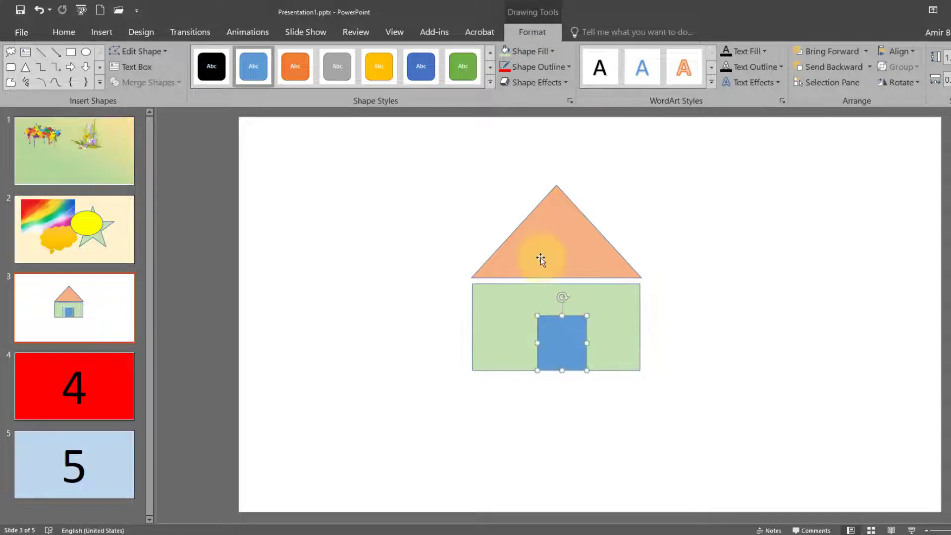
pyautogui.click(511, 328)
pyautogui.moveTo(512, 323); pyautogui.dragTo(506, 322)
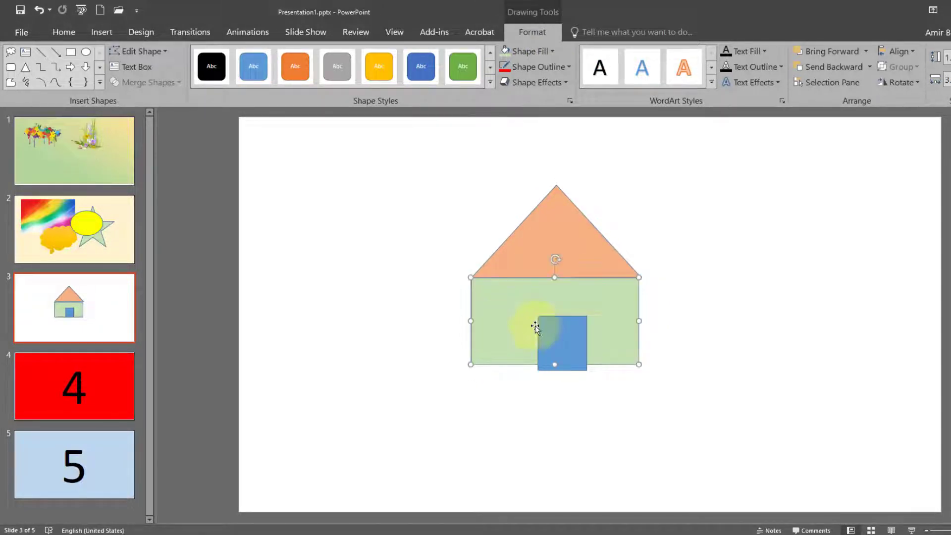
pyautogui.moveTo(638, 322)
pyautogui.mouseDown()
pyautogui.moveTo(650, 322)
pyautogui.moveTo(641, 322)
pyautogui.mouseUp()
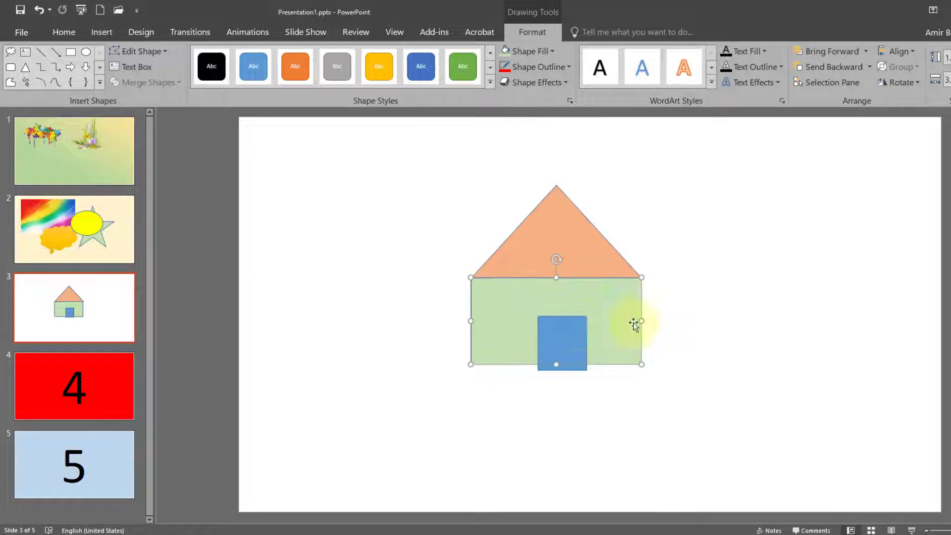
pyautogui.click(661, 310)
# Step: Center the blue door horizontally in the green rectangle with its base on the rectangle's bottom edge
pyautogui.click(550, 246)
pyautogui.click(560, 361)
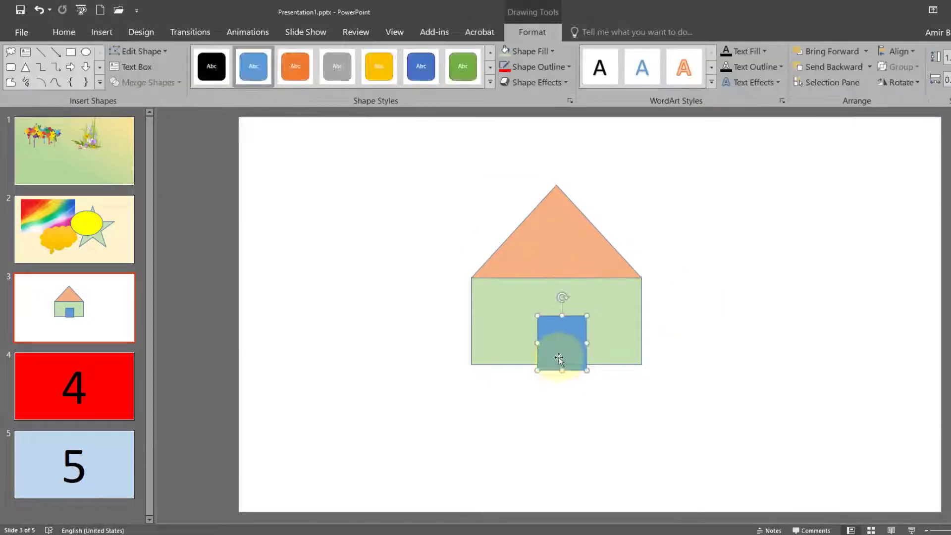
pyautogui.moveTo(560, 361); pyautogui.dragTo(553, 346)
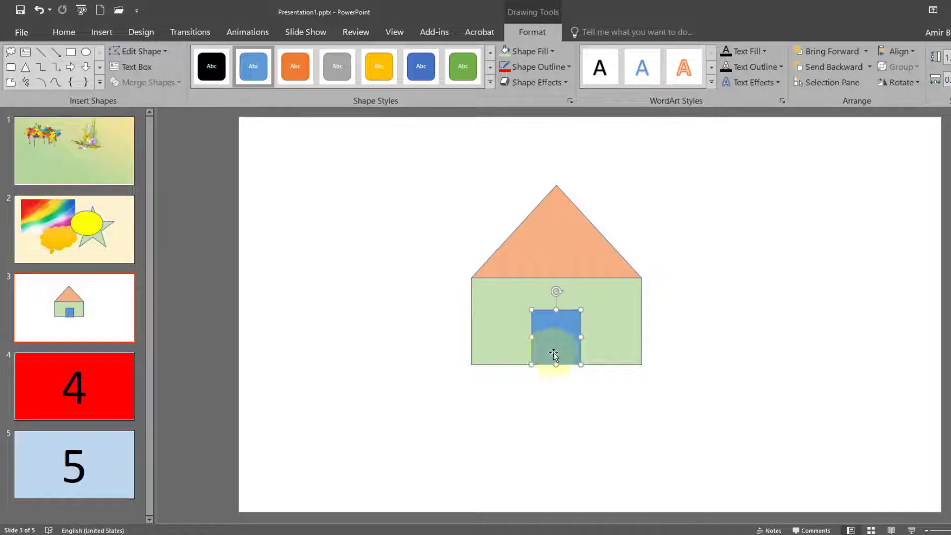
pyautogui.click(742, 325)
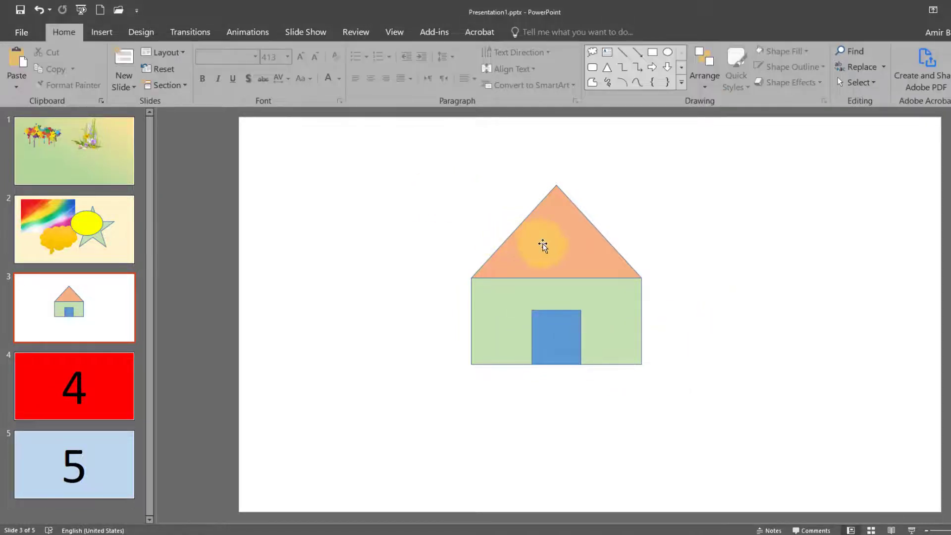
# Step: Check that the roof, green rectangle and door are separate shapes by selecting each one individually
pyautogui.click(543, 242)
pyautogui.click(506, 308)
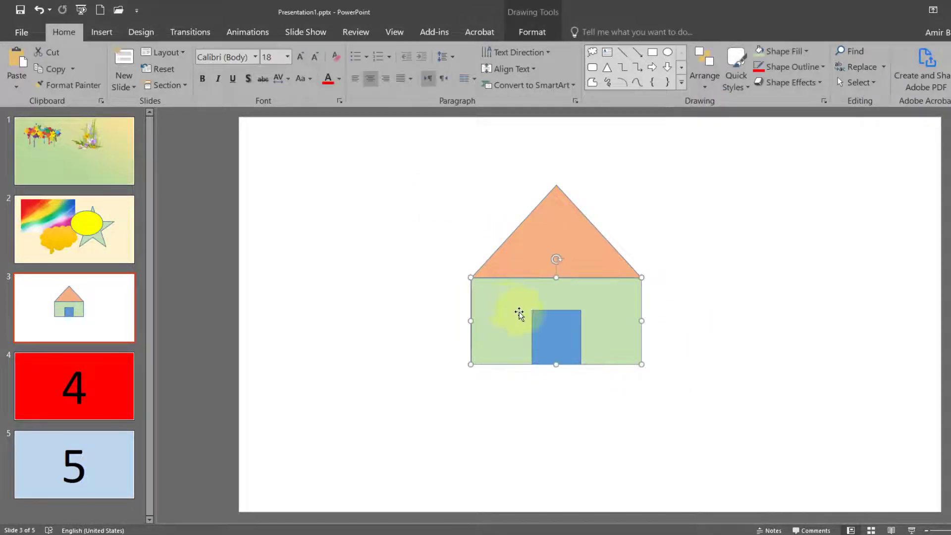
pyautogui.click(551, 333)
pyautogui.click(530, 239)
pyautogui.click(497, 325)
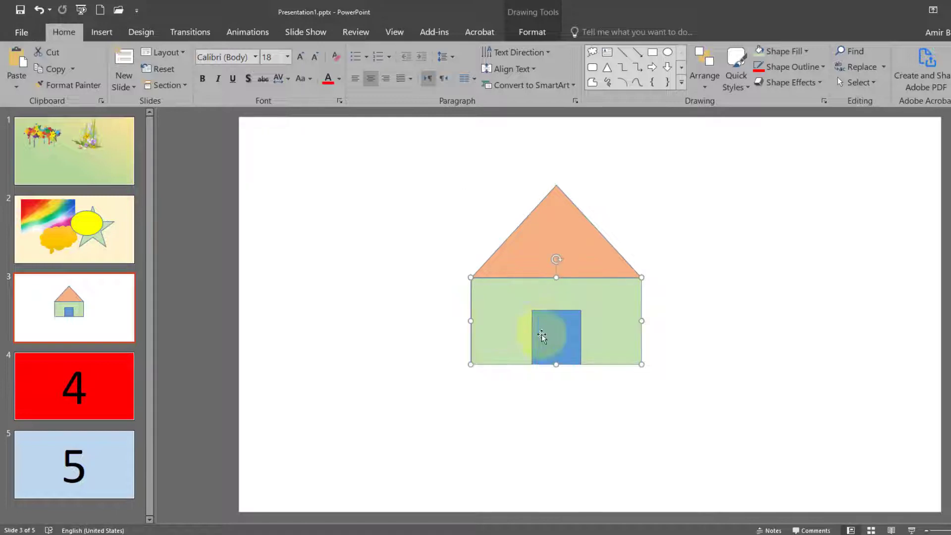
pyautogui.click(533, 242)
pyautogui.click(545, 323)
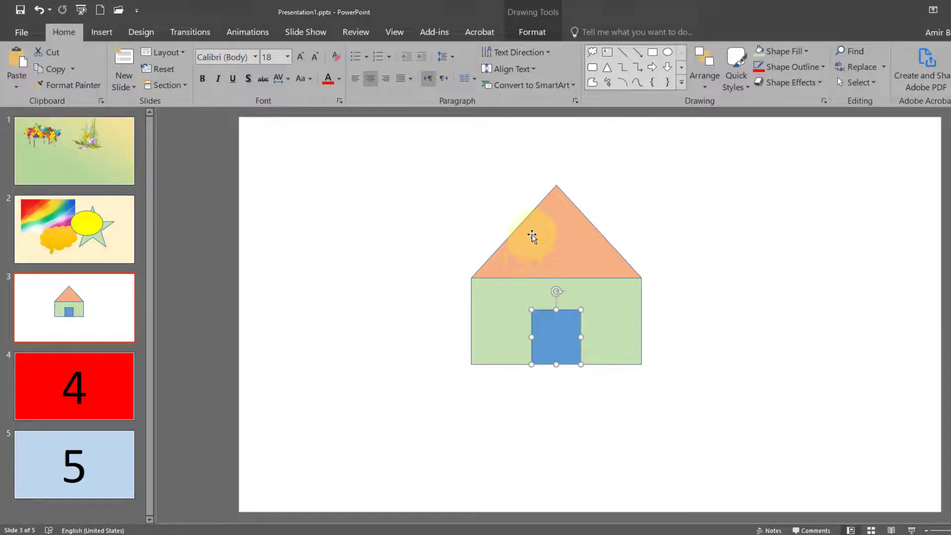
pyautogui.click(533, 233)
pyautogui.keyDown('shift'); pyautogui.click(504, 304); pyautogui.keyUp('shift')
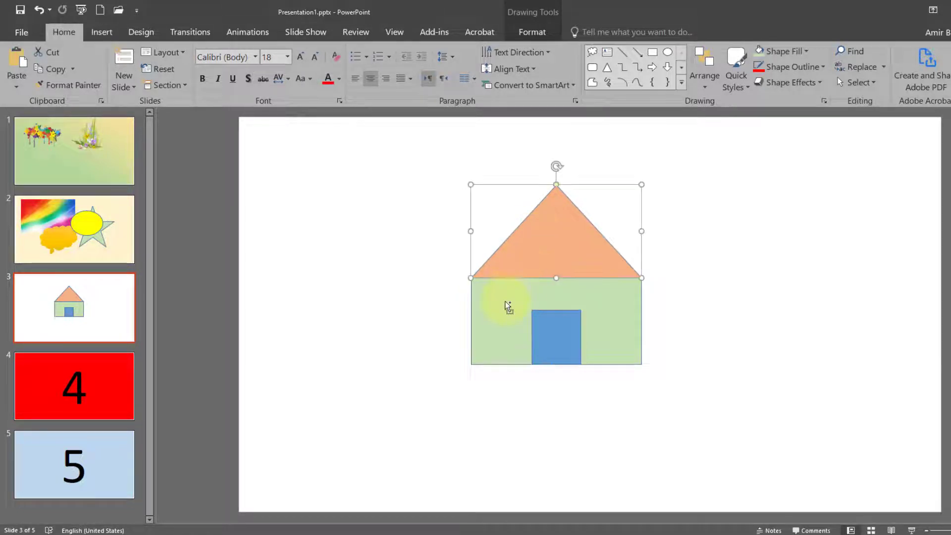
pyautogui.keyDown('shift'); pyautogui.click(548, 329); pyautogui.keyUp('shift')
pyautogui.rightClick(541, 298)
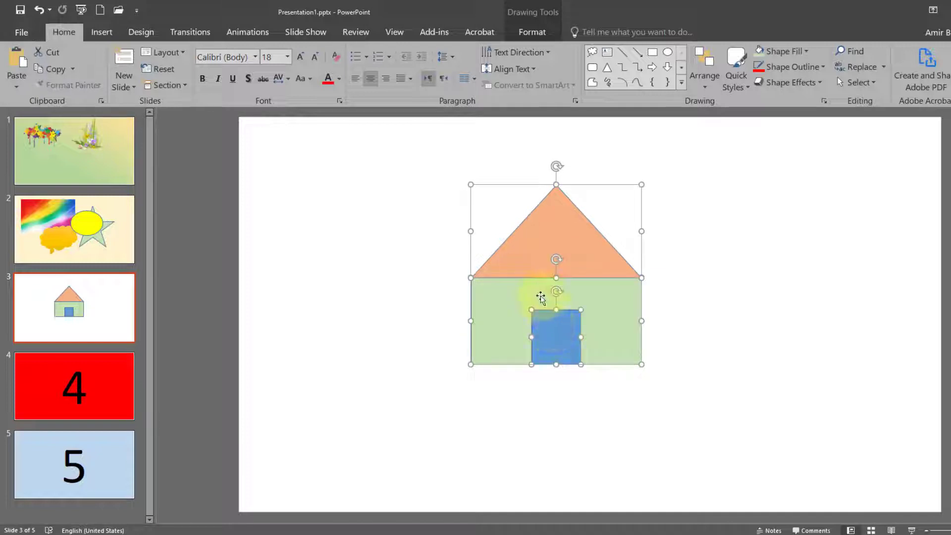
pyautogui.click(536, 246)
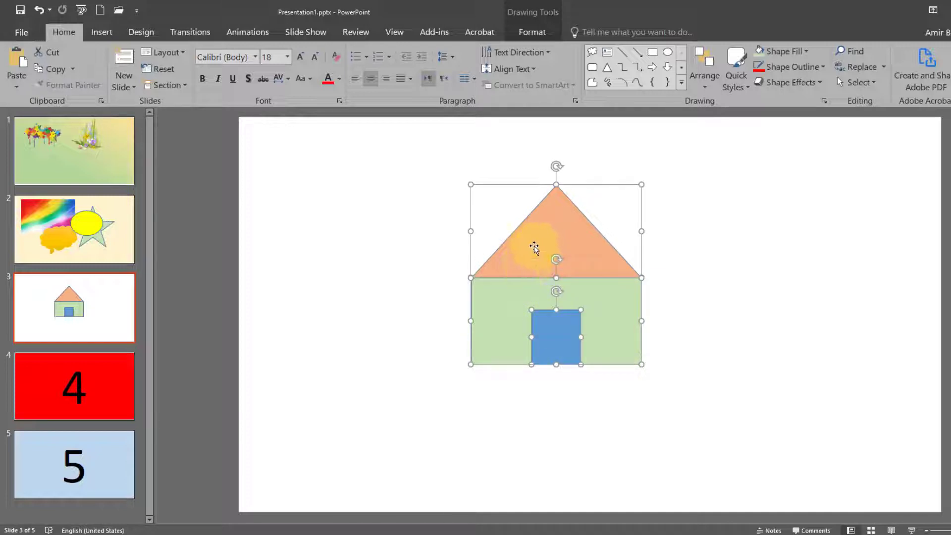
pyautogui.rightClick(533, 245)
pyautogui.click(730, 227)
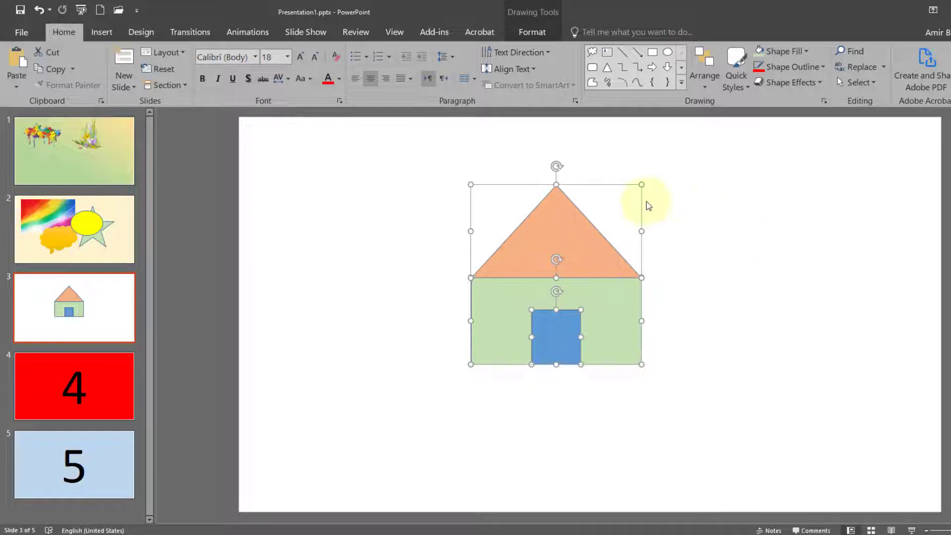
# Step: Select the roof, green rectangle and blue door together and group them into one object
pyautogui.click(587, 225)
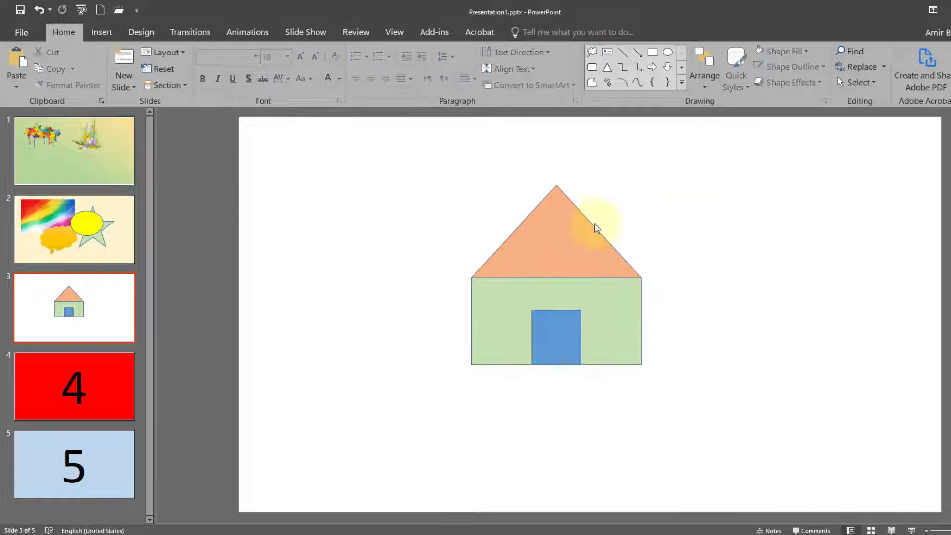
pyautogui.keyDown('shift'); pyautogui.click(501, 325); pyautogui.keyUp('shift')
pyautogui.keyDown('shift'); pyautogui.click(553, 328); pyautogui.keyUp('shift')
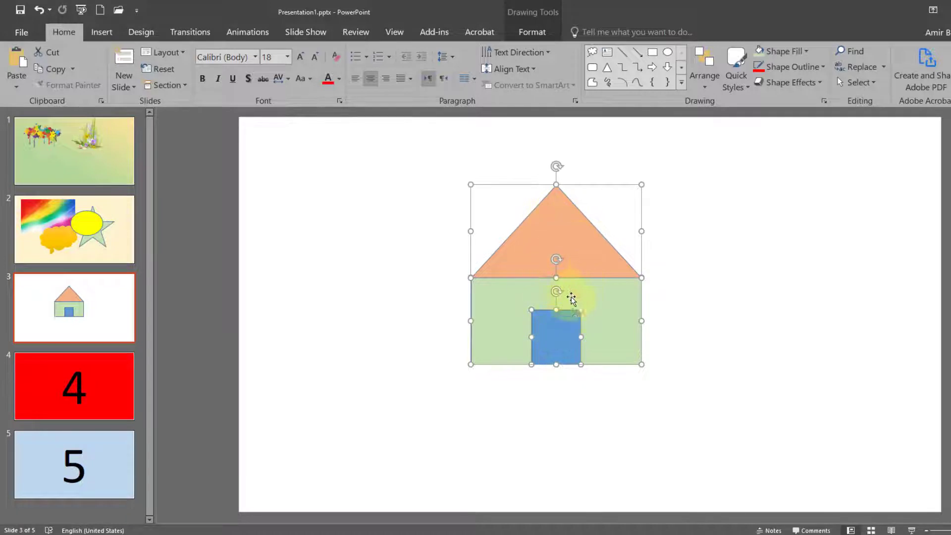
pyautogui.rightClick(563, 230)
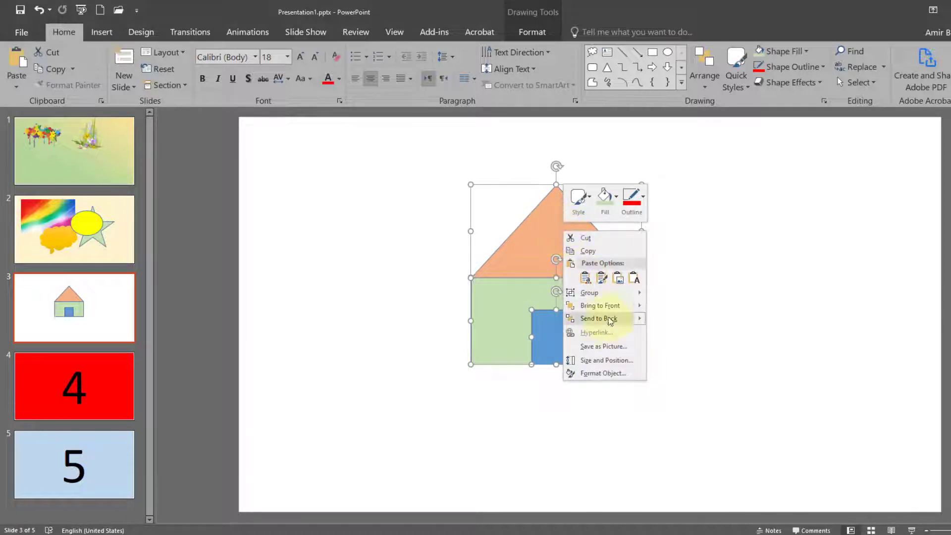
pyautogui.moveTo(608, 295)
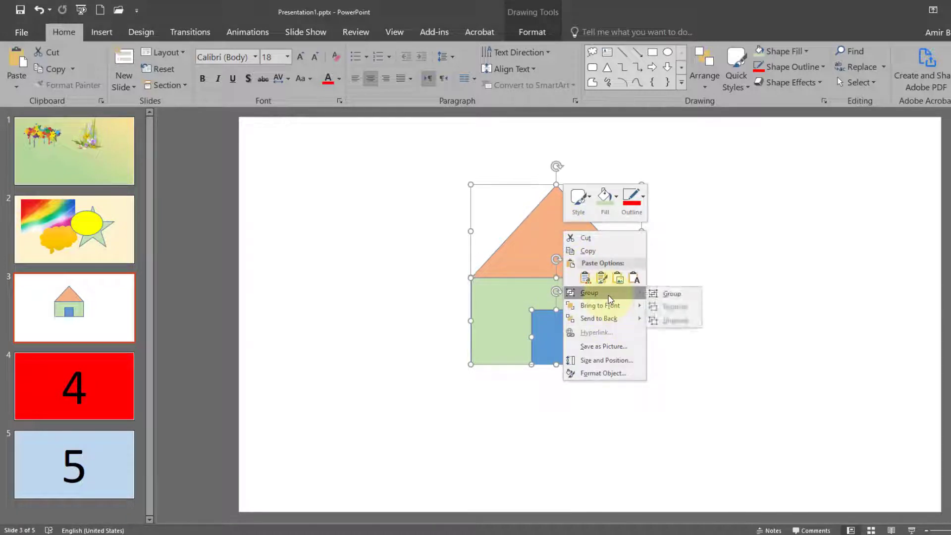
pyautogui.click(664, 294)
pyautogui.click(665, 296)
# Step: Enlarge the grouped house to roughly double its size and place it left of the slide's center
pyautogui.moveTo(557, 262); pyautogui.dragTo(422, 250)
pyautogui.moveTo(511, 356); pyautogui.dragTo(666, 467)
pyautogui.moveTo(517, 300)
pyautogui.mouseDown()
pyautogui.moveTo(499, 266)
pyautogui.moveTo(512, 274)
pyautogui.mouseUp()
pyautogui.press('Escape')
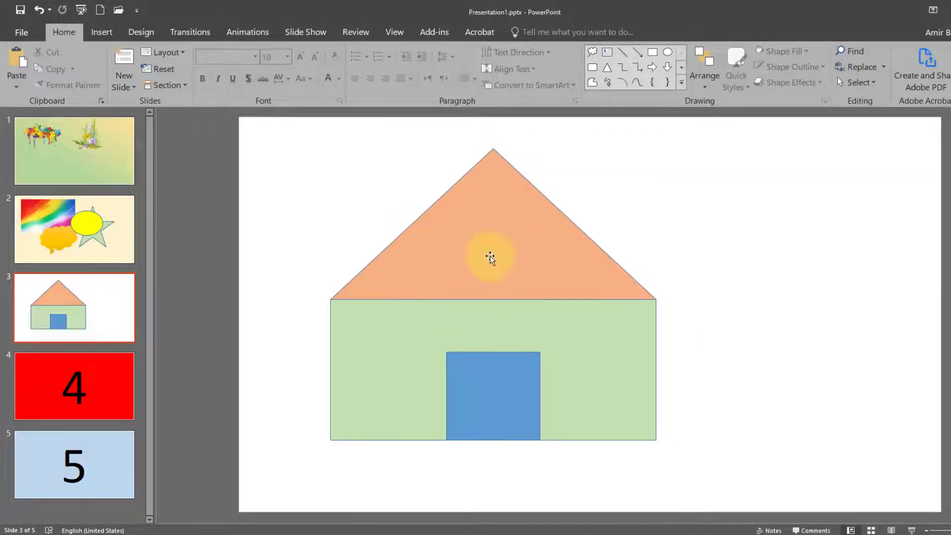
# Step: Ungroup the enlarged house into its separate shapes
pyautogui.click(472, 251)
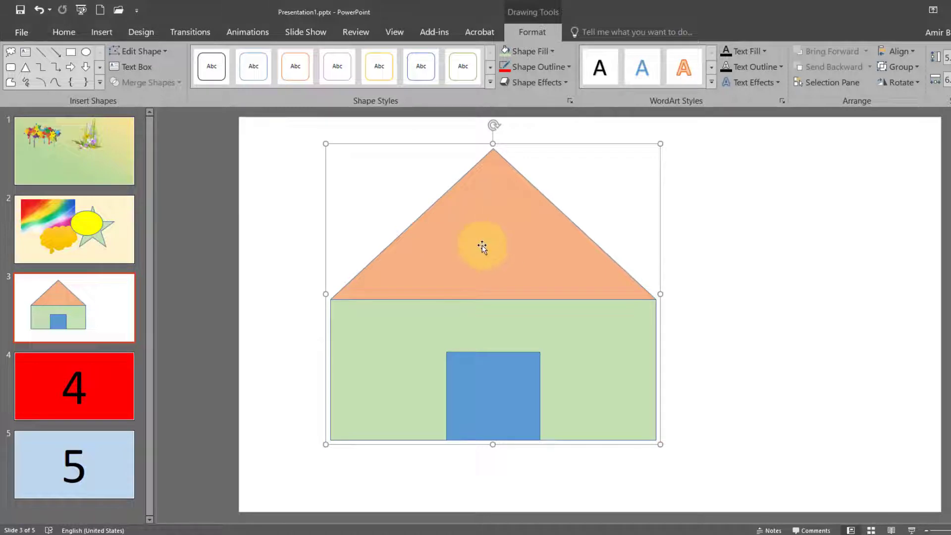
pyautogui.rightClick(491, 218)
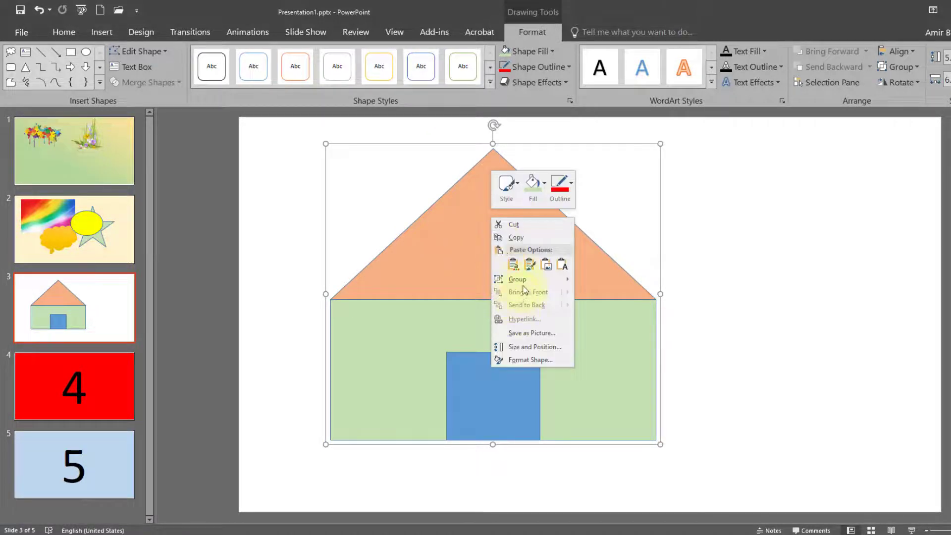
pyautogui.moveTo(520, 279)
pyautogui.click(604, 308)
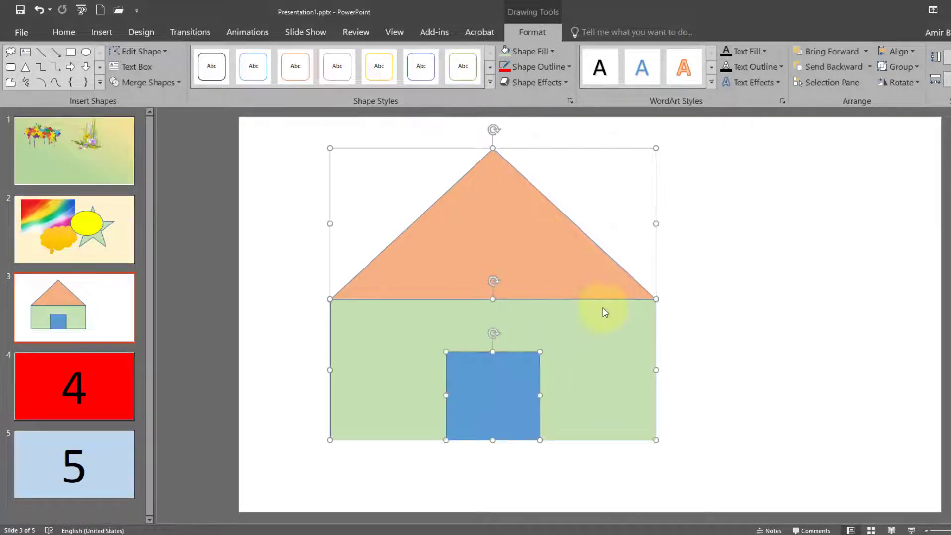
# Step: Move the orange roof triangle alone up and to the right, away from the green rectangle
pyautogui.click(749, 276)
pyautogui.click(533, 248)
pyautogui.moveTo(533, 248); pyautogui.dragTo(638, 236)
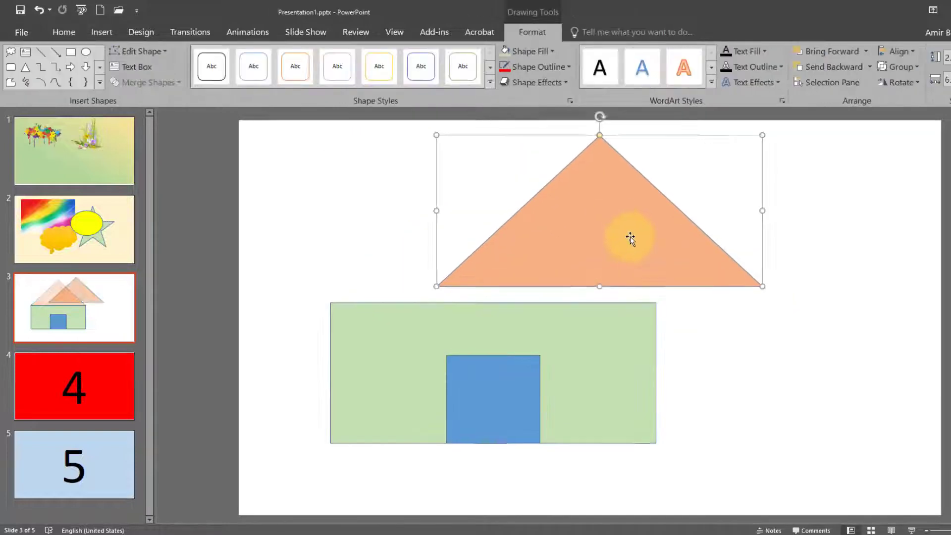
# Step: Add the text ROOF inside the orange triangle
pyautogui.rightClick(600, 217)
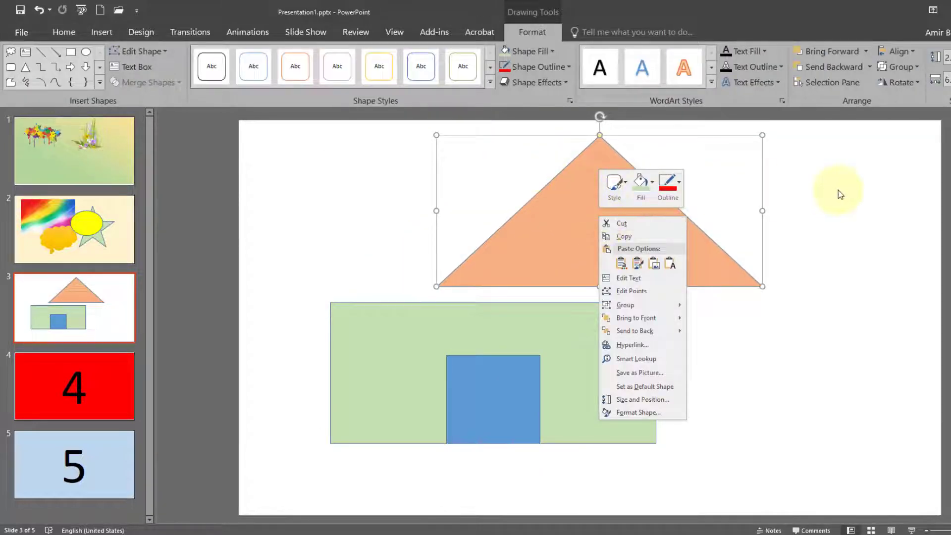
pyautogui.press('Escape')
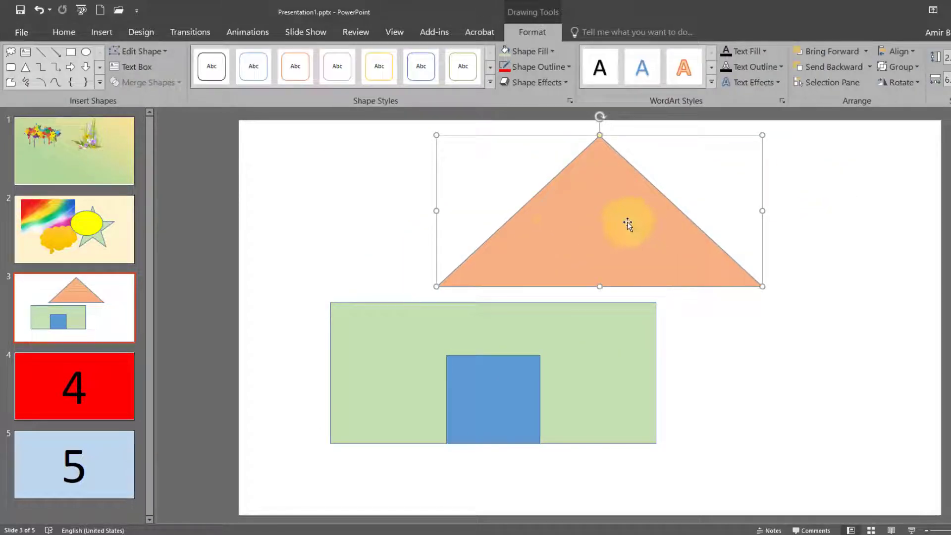
pyautogui.rightClick(593, 183)
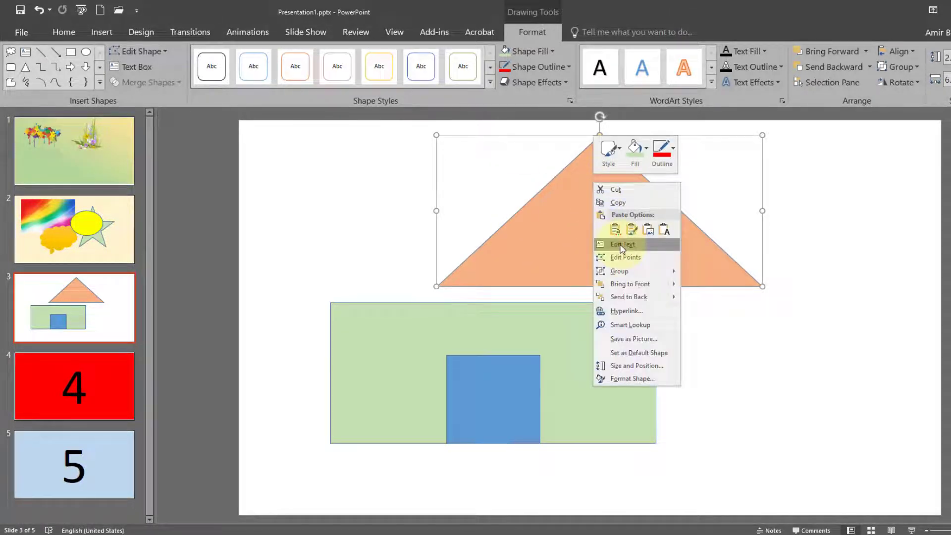
pyautogui.click(620, 245)
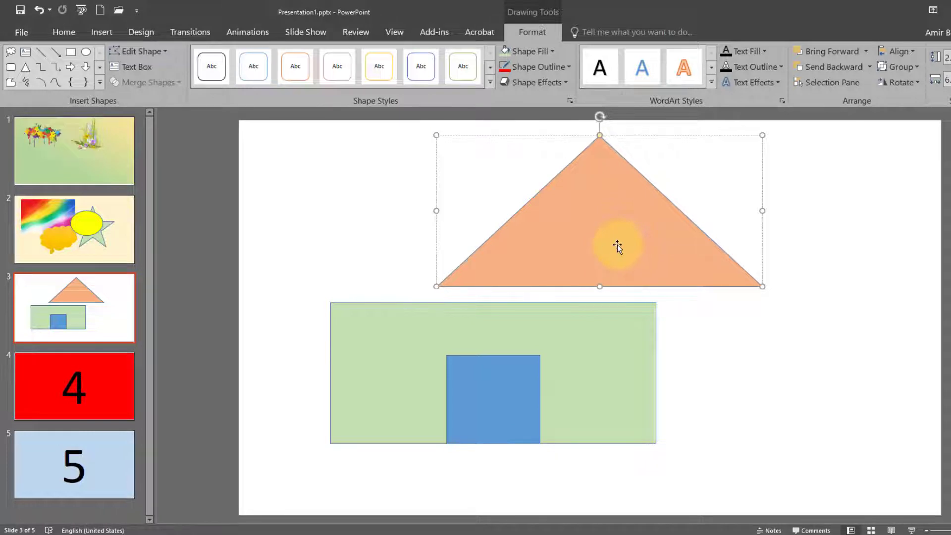
pyautogui.write('ROOF')
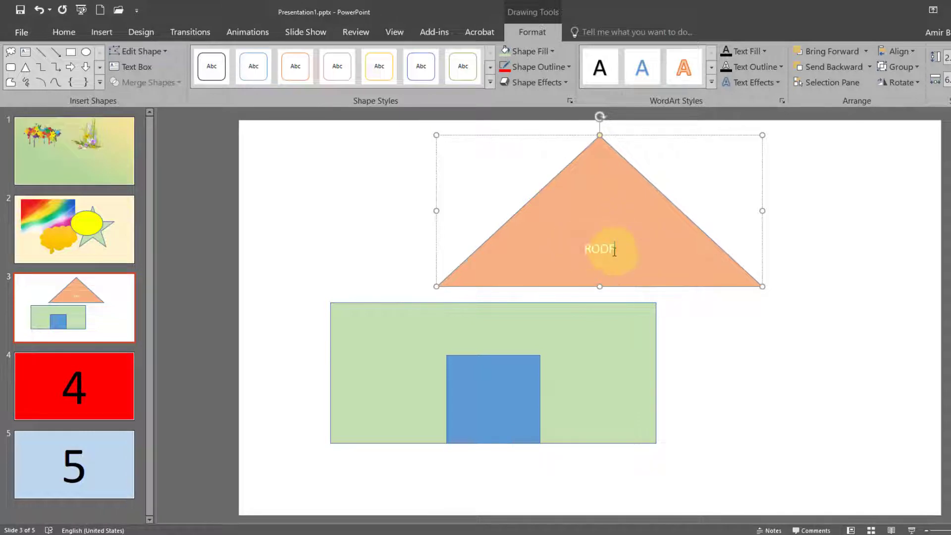
# Step: Select the ROOF text in the triangle and enlarge its font size to 54
pyautogui.click(592, 250)
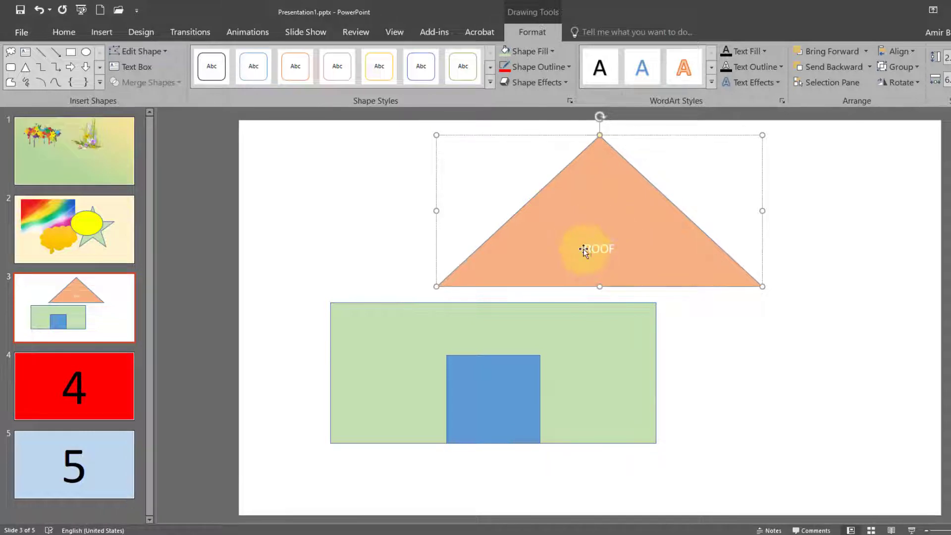
pyautogui.moveTo(583, 250); pyautogui.dragTo(594, 253)
pyautogui.click(603, 251)
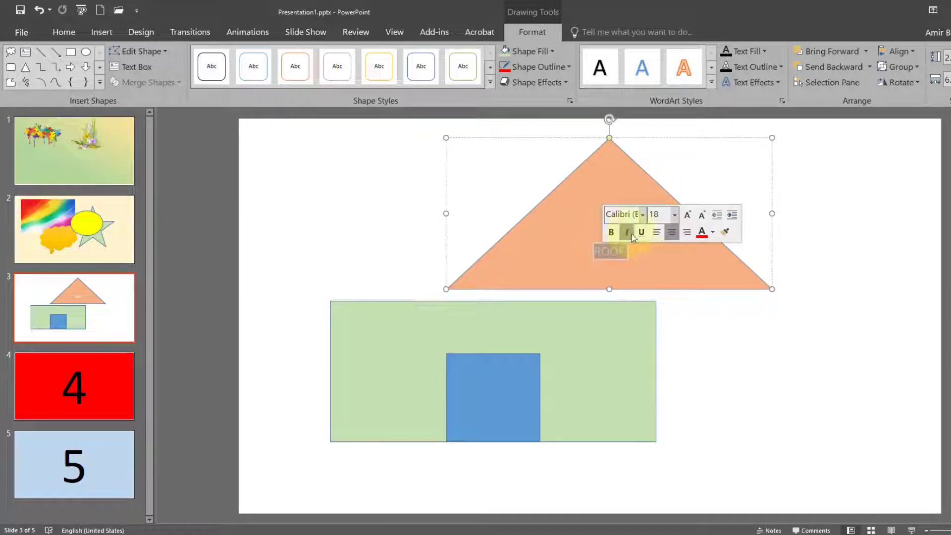
pyautogui.click(687, 216)
pyautogui.click(686, 215)
pyautogui.click(686, 216)
pyautogui.click(687, 216)
pyautogui.click(686, 216)
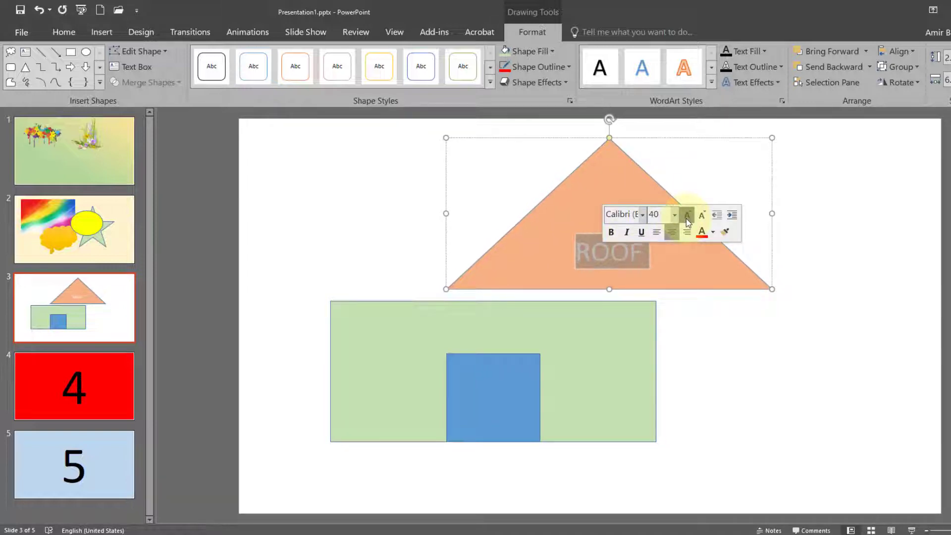
pyautogui.click(686, 216)
pyautogui.click(686, 216)
pyautogui.click(687, 216)
pyautogui.click(687, 216)
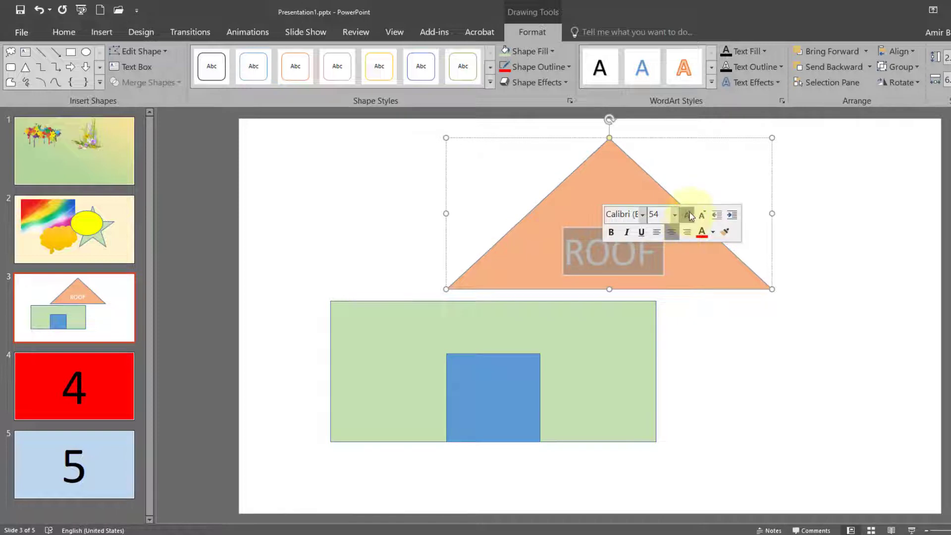
# Step: Move the blue door out of the green rectangle to the empty area on its right
pyautogui.click(620, 384)
pyautogui.rightClick(593, 351)
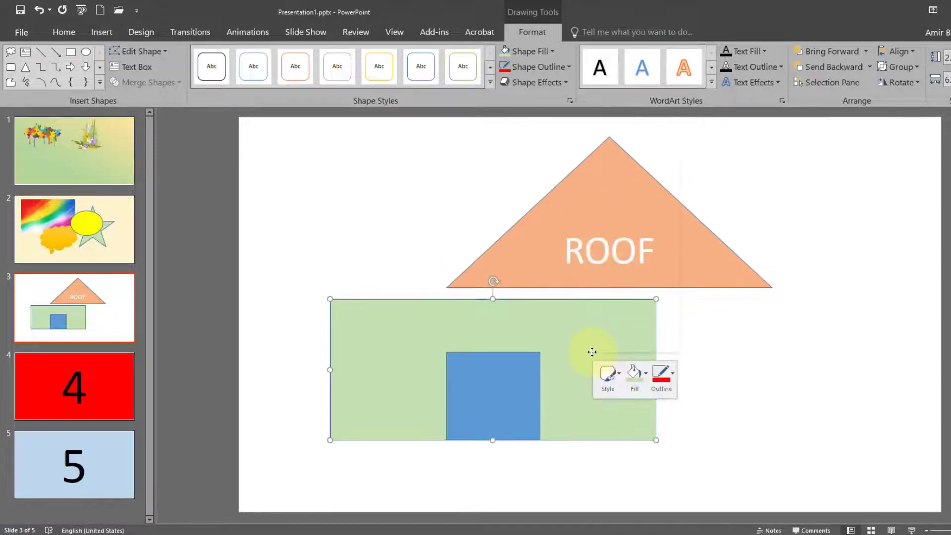
pyautogui.click(621, 213)
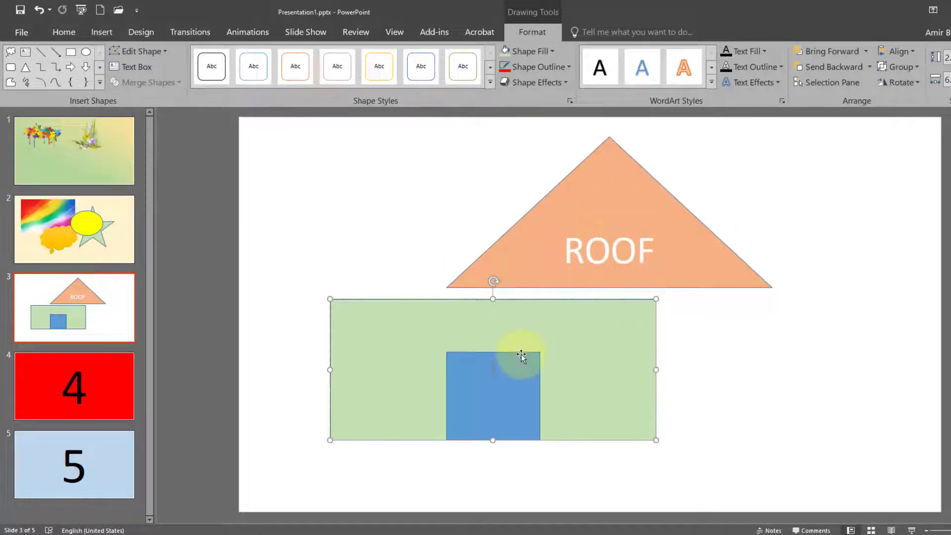
pyautogui.moveTo(514, 371); pyautogui.dragTo(744, 347)
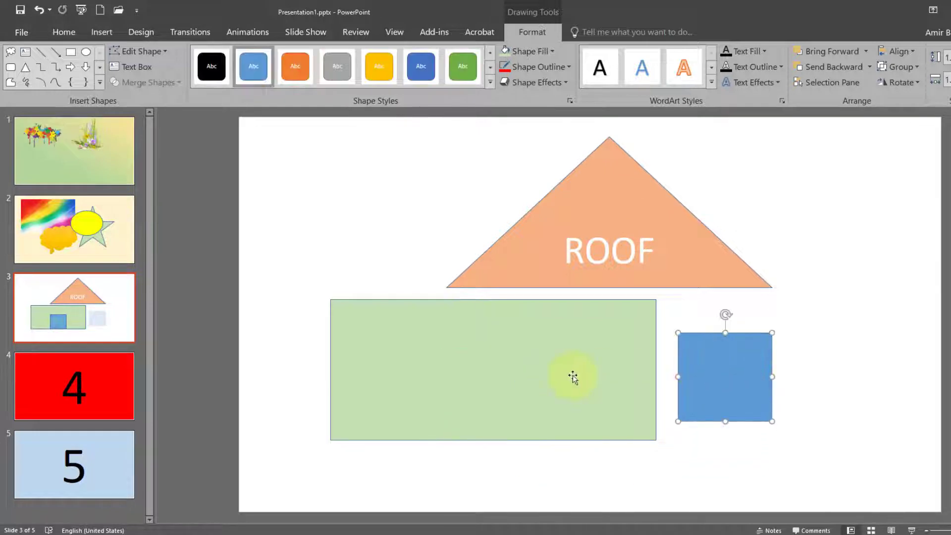
# Step: Add the text WALL inside the green rectangle and select it
pyautogui.click(486, 366)
pyautogui.rightClick(485, 367)
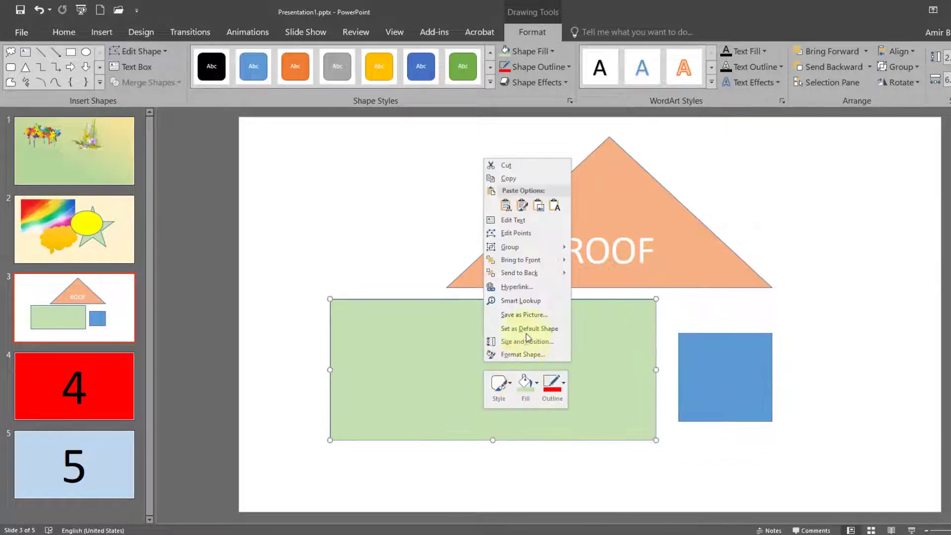
pyautogui.click(513, 219)
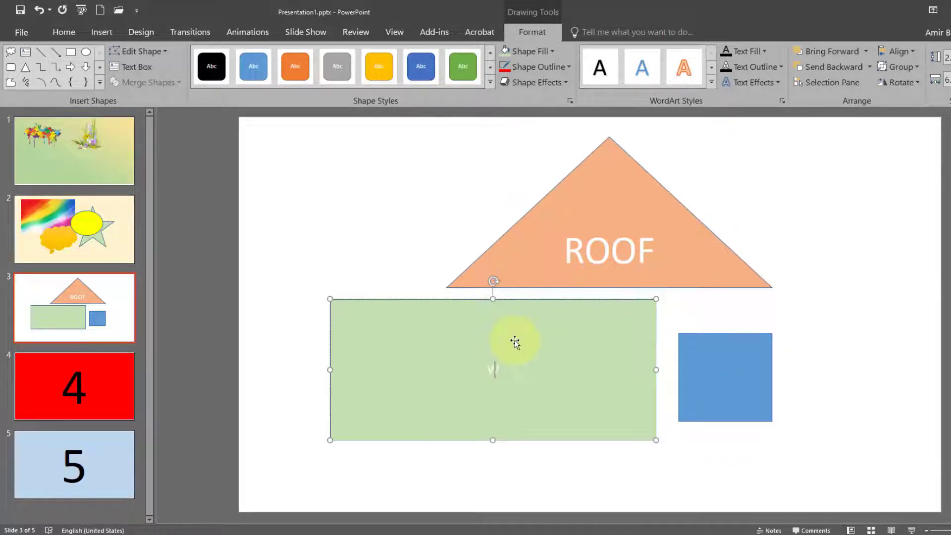
pyautogui.write('WALL')
pyautogui.hotkey('ctrl', 'a')
# Step: Left-align the WALL text and enlarge its font size to 48
pyautogui.click(64, 32)
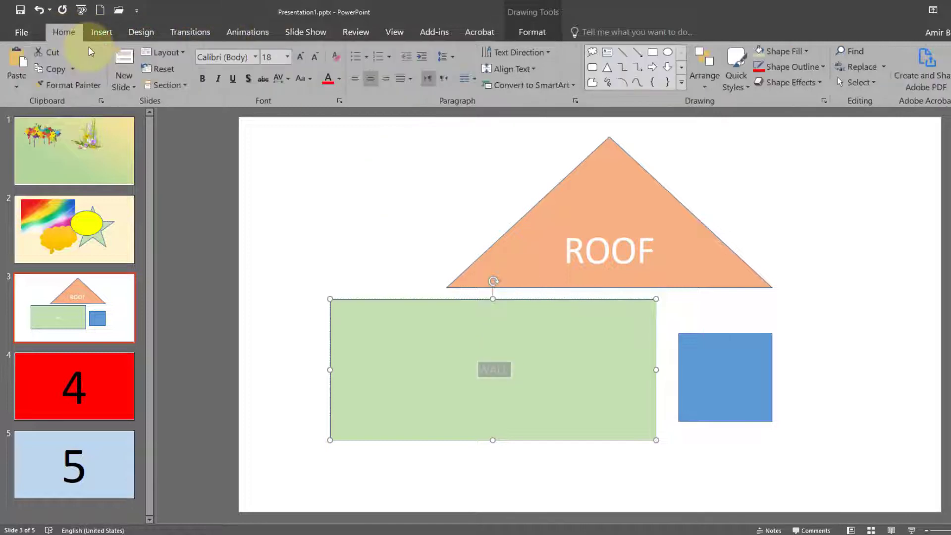
pyautogui.click(357, 80)
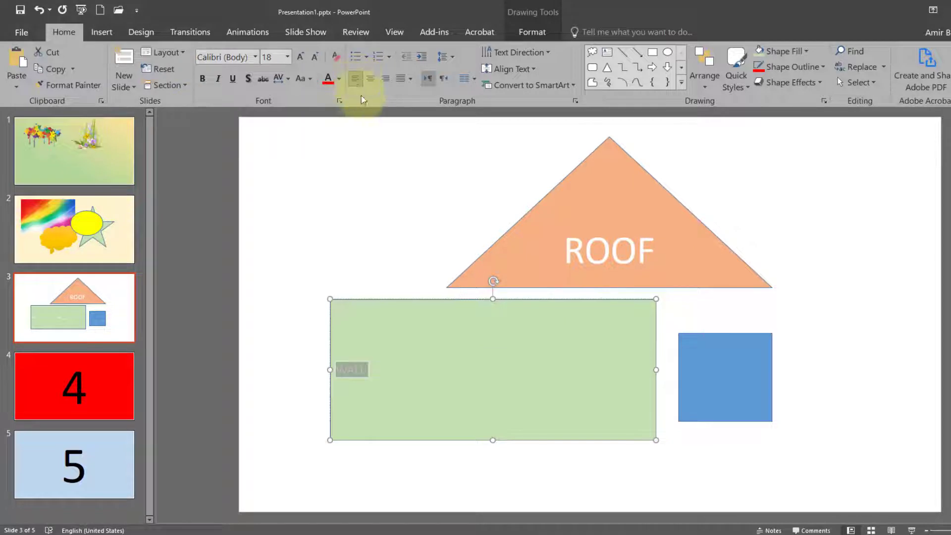
pyautogui.click(305, 57)
pyautogui.click(305, 58)
pyautogui.click(305, 58)
pyautogui.click(305, 58)
pyautogui.click(305, 57)
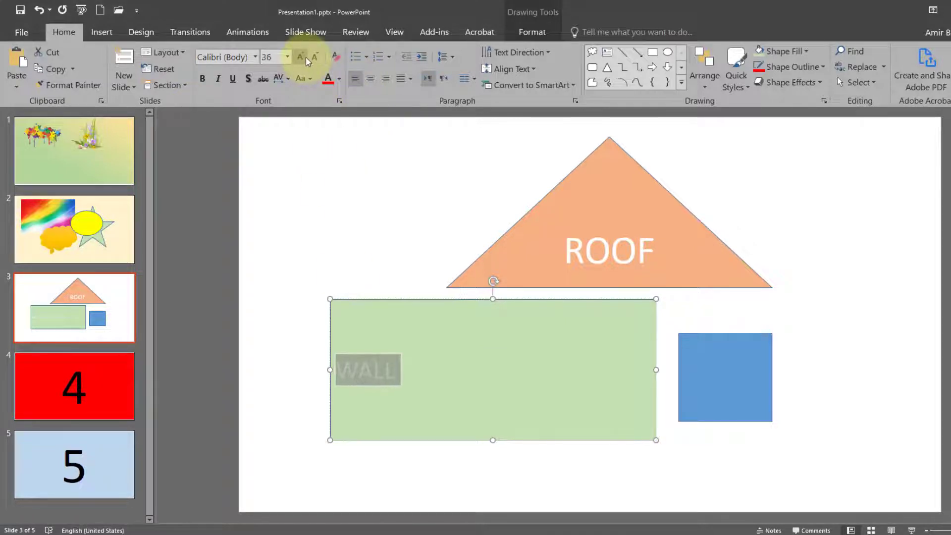
pyautogui.click(305, 58)
pyautogui.click(305, 57)
pyautogui.click(305, 57)
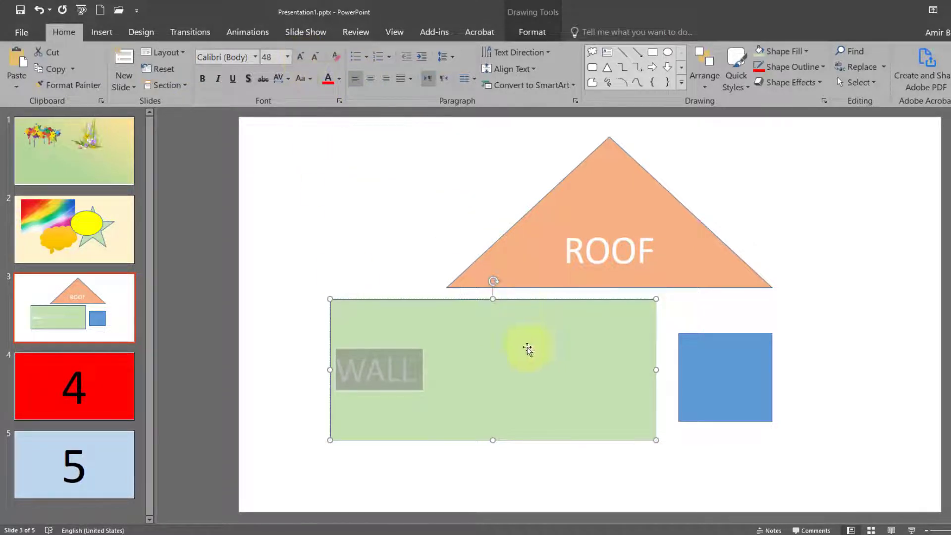
# Step: Add the text DOOR to the blue square and move it back to the bottom edge of the green wall rectangle
pyautogui.click(727, 378)
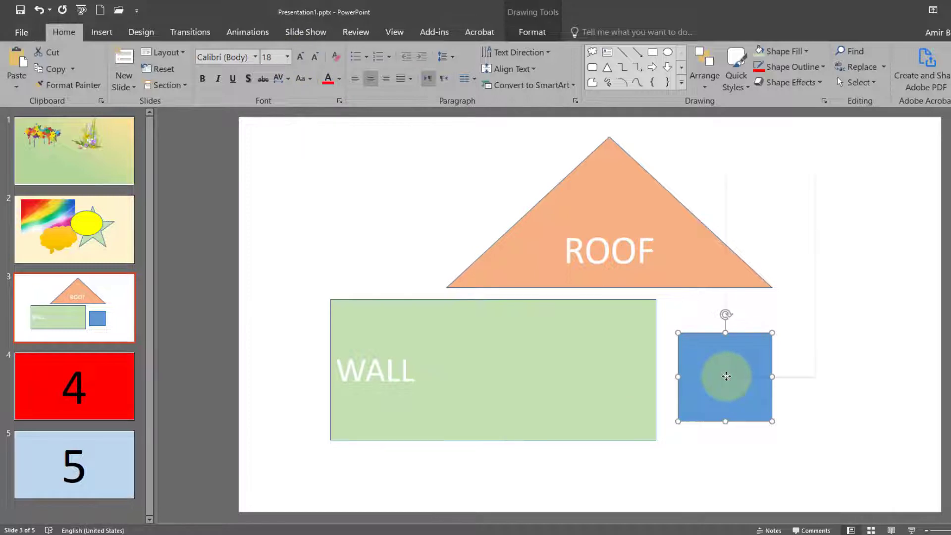
pyautogui.rightClick(727, 376)
pyautogui.click(749, 240)
pyautogui.rightClick(723, 390)
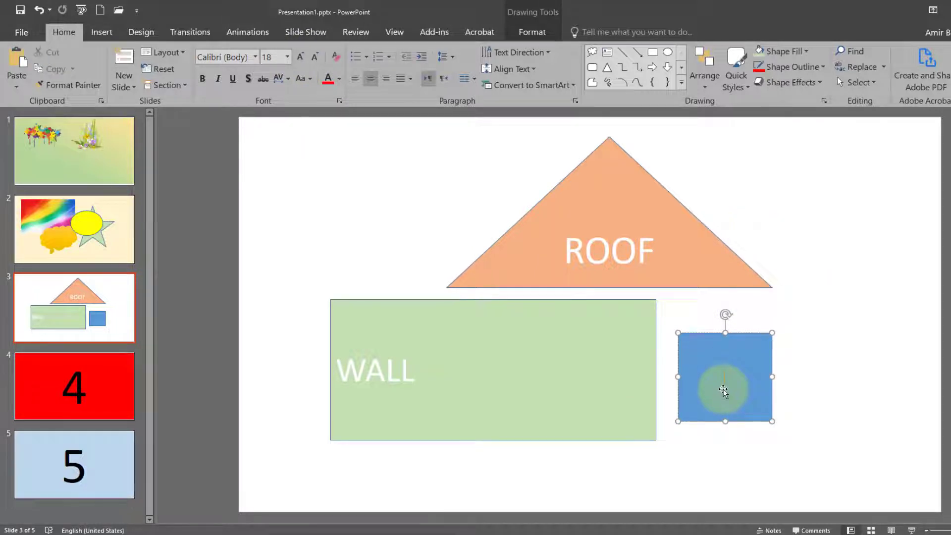
pyautogui.click(817, 378)
pyautogui.moveTo(745, 372); pyautogui.dragTo(527, 388)
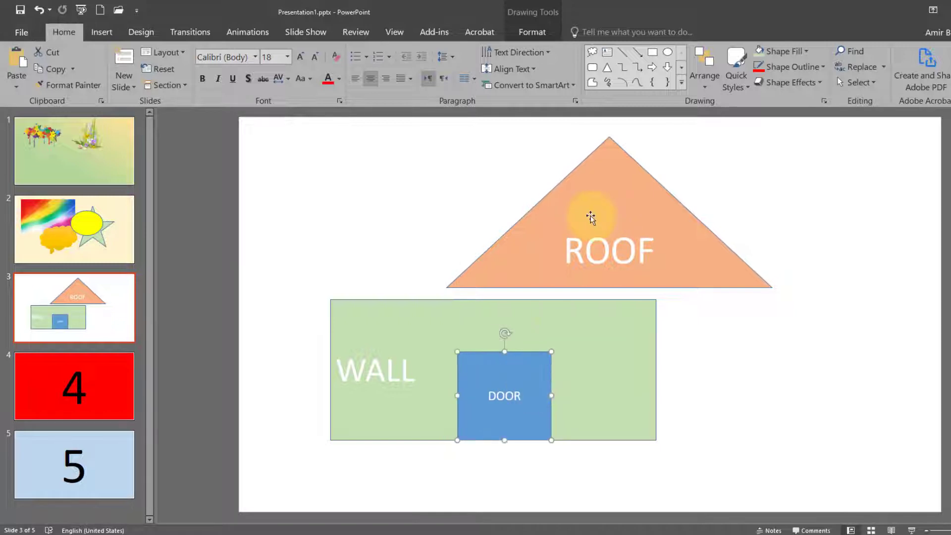
# Step: Move the roof triangle back over the wall rectangle, aligning their sides, and nudge it vertically in fine increments to meet the wall's top edge
pyautogui.moveTo(592, 212); pyautogui.dragTo(482, 212)
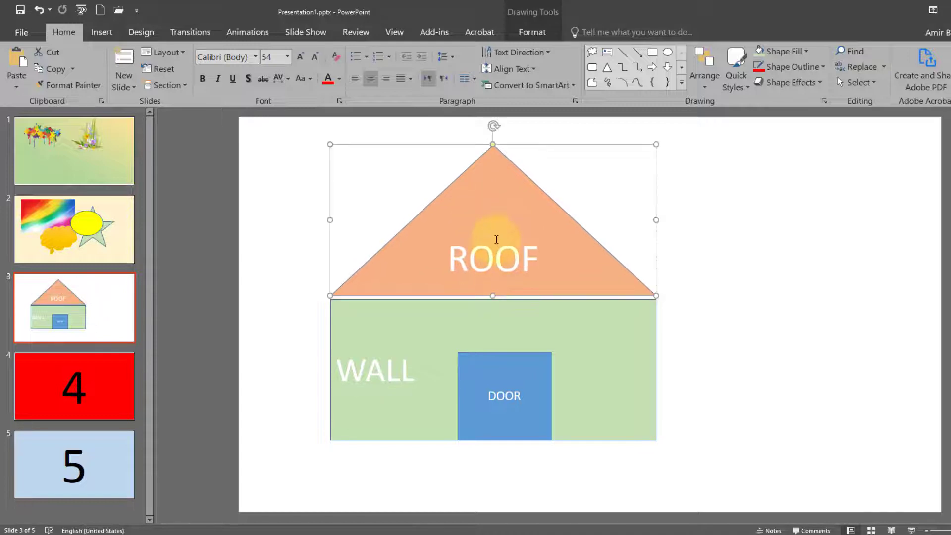
pyautogui.hotkey('ctrl', 'Down')
pyautogui.hotkey('ctrl', 'Down')
pyautogui.hotkey('ctrl', 'Down')
pyautogui.hotkey('ctrl', 'Down')
pyautogui.hotkey('ctrl', 'Down')
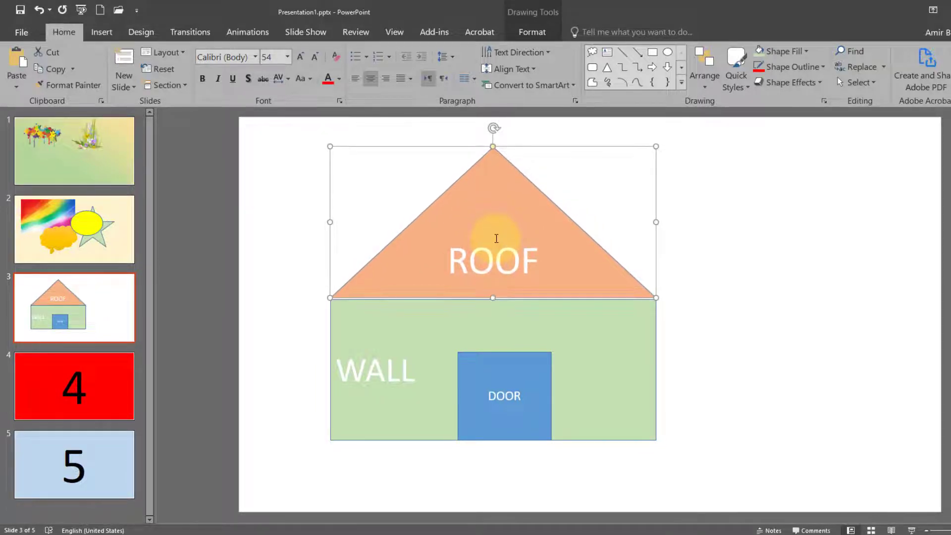
pyautogui.hotkey('ctrl', 'Up')
pyautogui.hotkey('ctrl', 'Up')
pyautogui.hotkey('ctrl', 'Up')
pyautogui.hotkey('ctrl', 'Up')
pyautogui.hotkey('ctrl', 'Up')
pyautogui.hotkey('ctrl', 'Up')
pyautogui.hotkey('ctrl', 'Up')
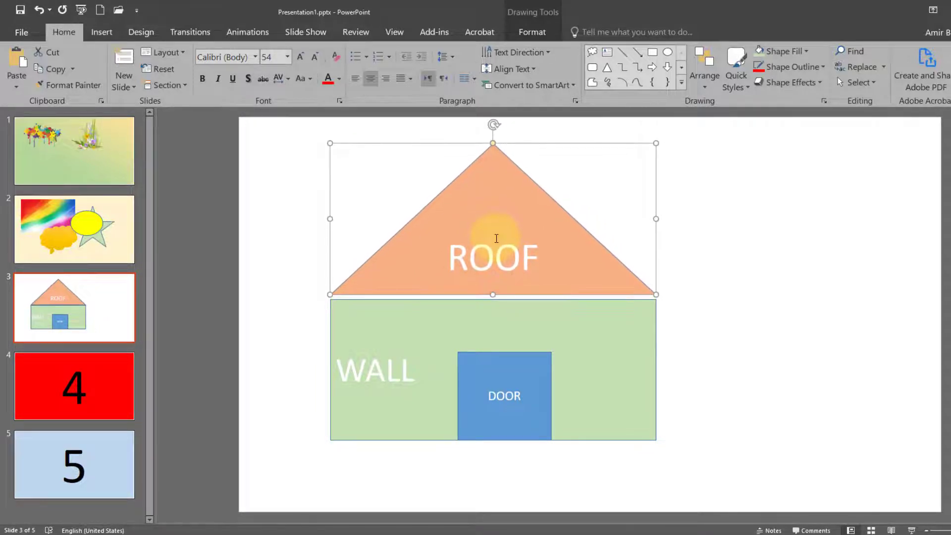
pyautogui.hotkey('ctrl', 'Down')
pyautogui.hotkey('ctrl', 'Down')
pyautogui.hotkey('ctrl', 'Down')
pyautogui.hotkey('ctrl', 'Down')
pyautogui.hotkey('ctrl', 'Down')
pyautogui.hotkey('ctrl', 'Down')
pyautogui.hotkey('ctrl', 'Down')
pyautogui.hotkey('ctrl', 'Down')
pyautogui.hotkey('ctrl', 'Down')
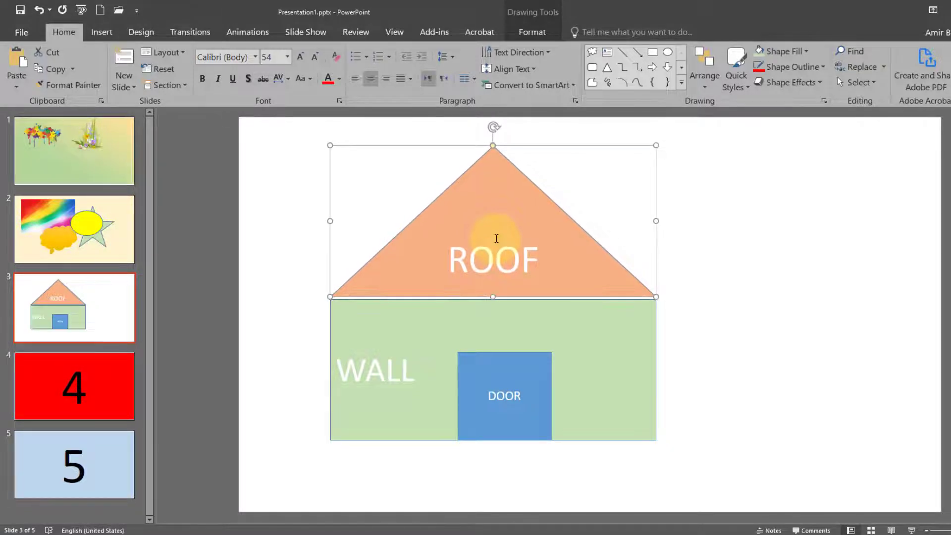
pyautogui.hotkey('ctrl', 'Down')
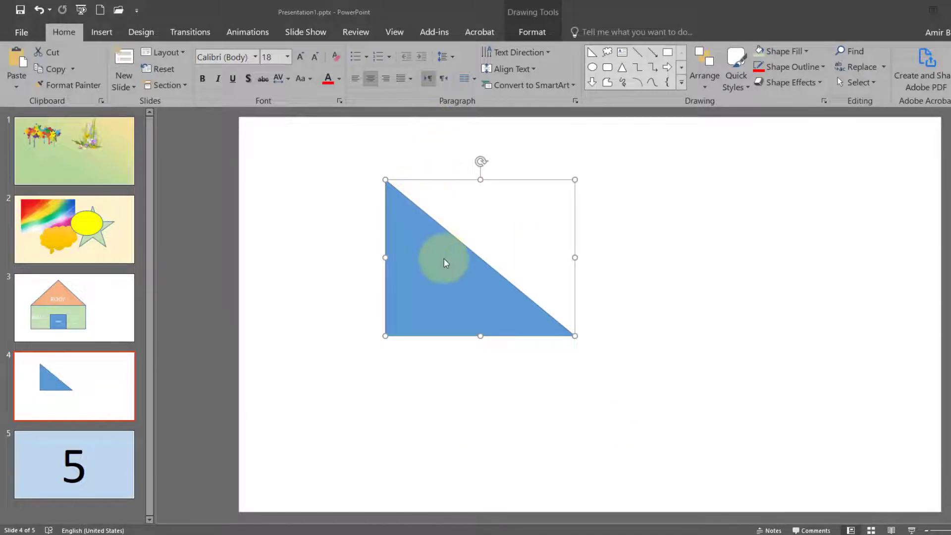
# Step: Delete the existing right triangle on slide 4 and draw a new one about 2.8" high and 1.8" wide
pyautogui.moveTo(431, 257); pyautogui.dragTo(365, 281)
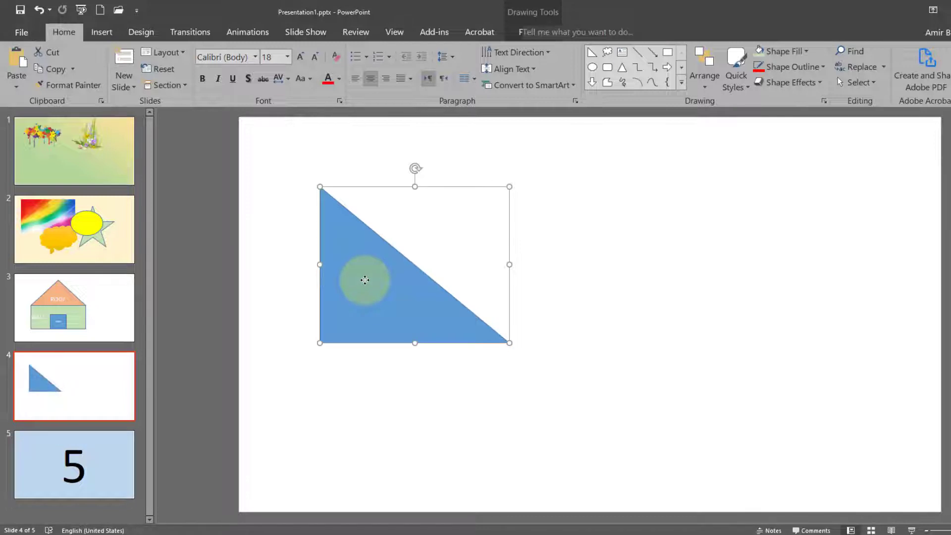
pyautogui.press('Delete')
pyautogui.click(99, 32)
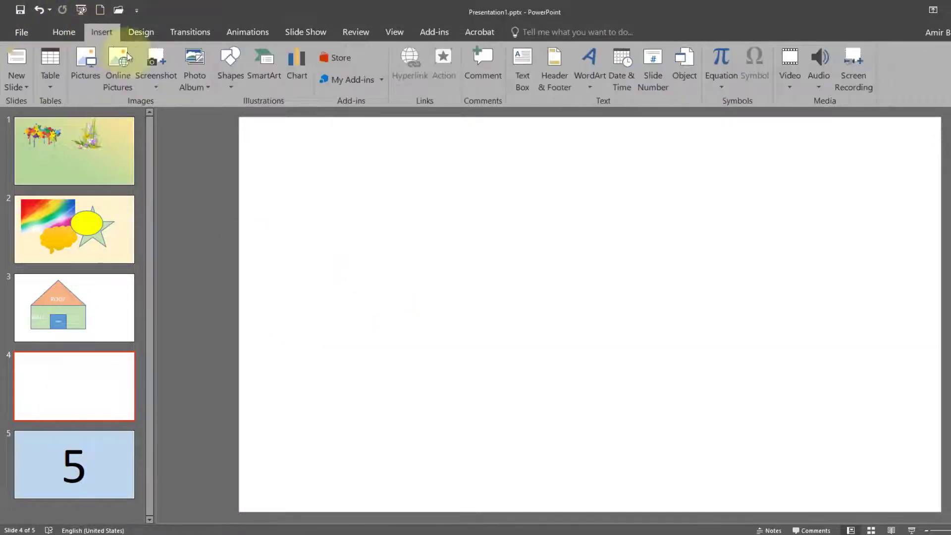
pyautogui.click(230, 79)
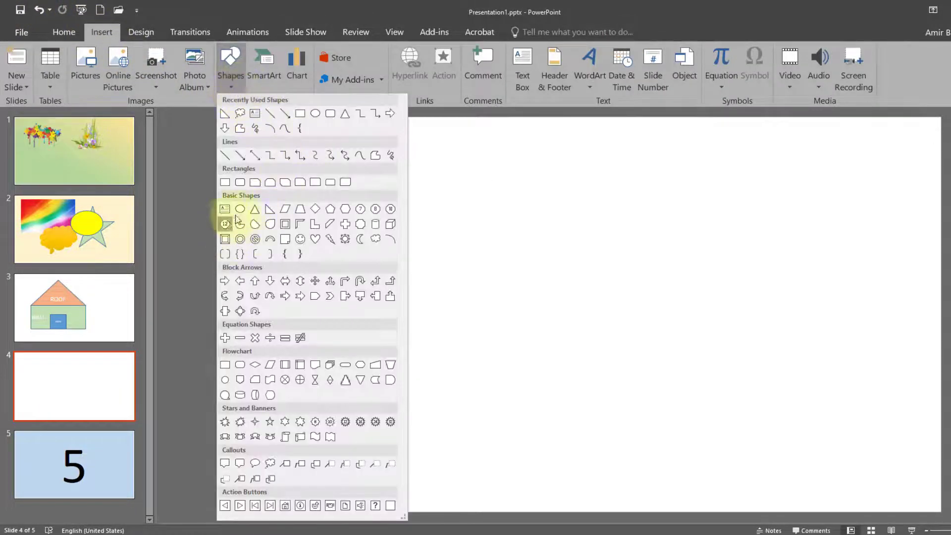
pyautogui.click(270, 210)
pyautogui.moveTo(411, 275)
pyautogui.mouseDown()
pyautogui.moveTo(516, 341)
pyautogui.moveTo(473, 335)
pyautogui.moveTo(465, 356)
pyautogui.mouseUp()
# Step: Open the right triangle's Format Shape settings and set its height to 2" and its width to 1.7"
pyautogui.rightClick(393, 283)
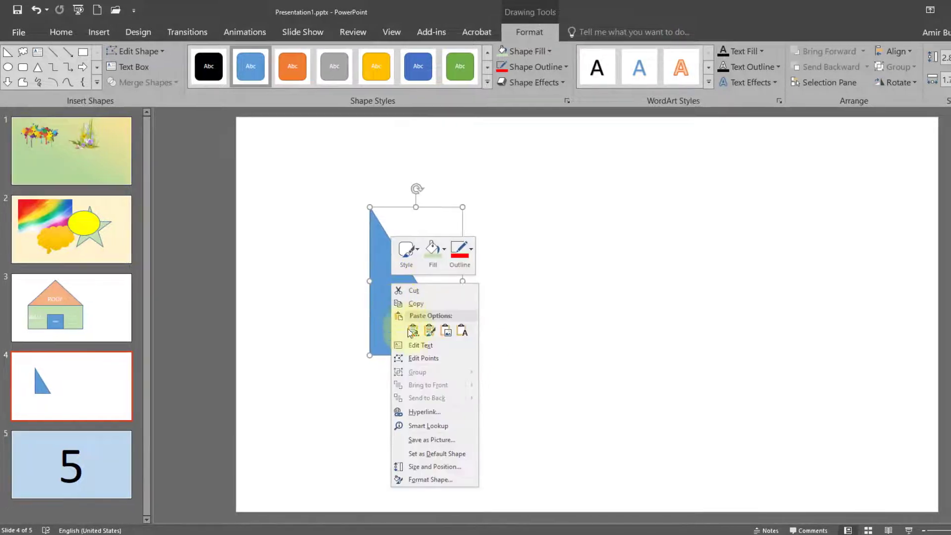
pyautogui.click(421, 480)
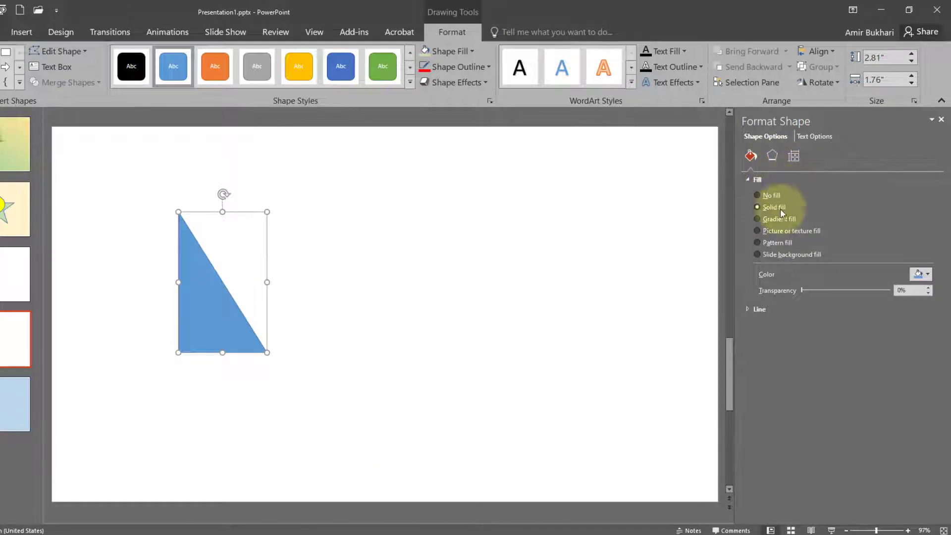
pyautogui.click(773, 156)
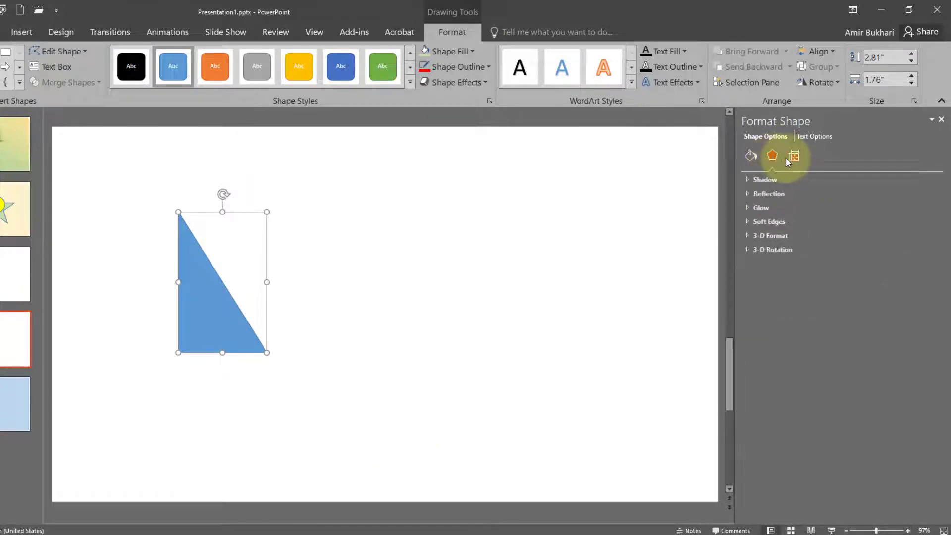
pyautogui.click(794, 157)
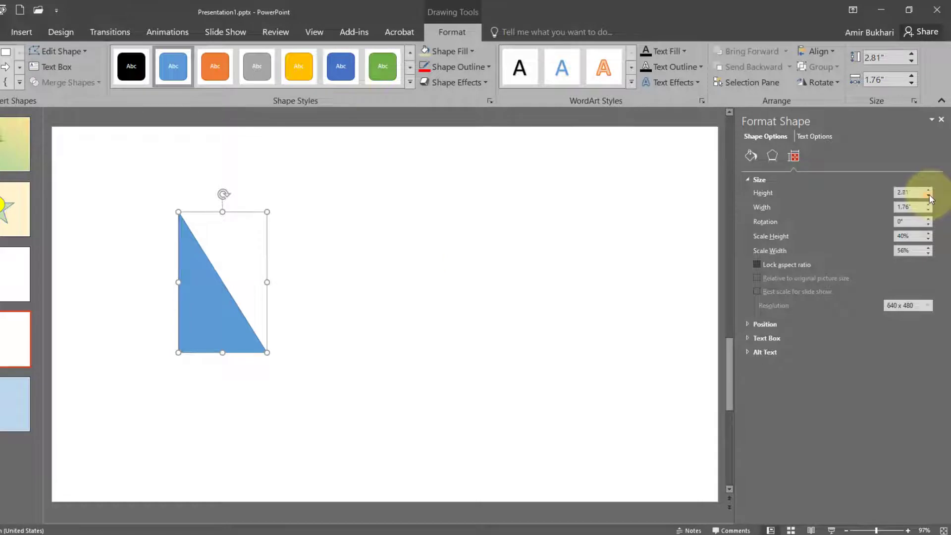
pyautogui.moveTo(930, 196); pyautogui.dragTo(929, 197)
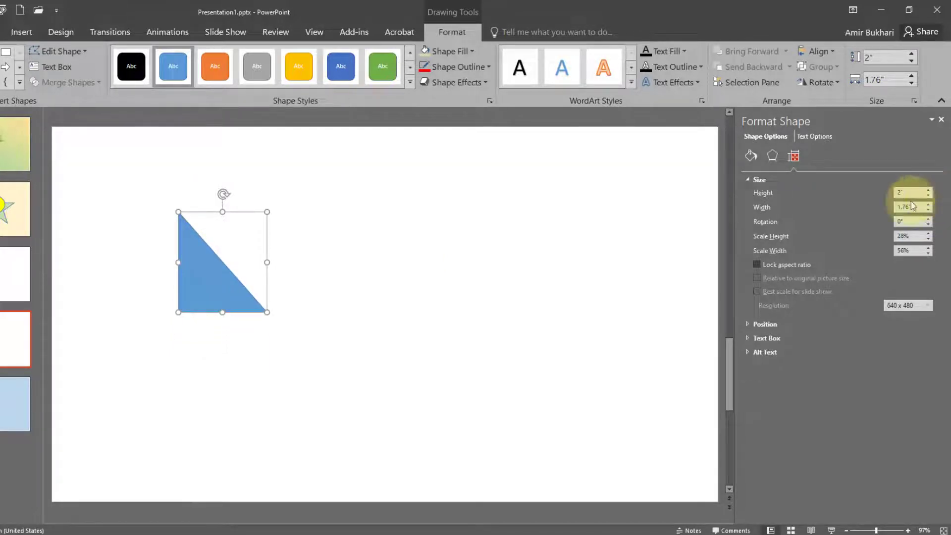
pyautogui.click(929, 206)
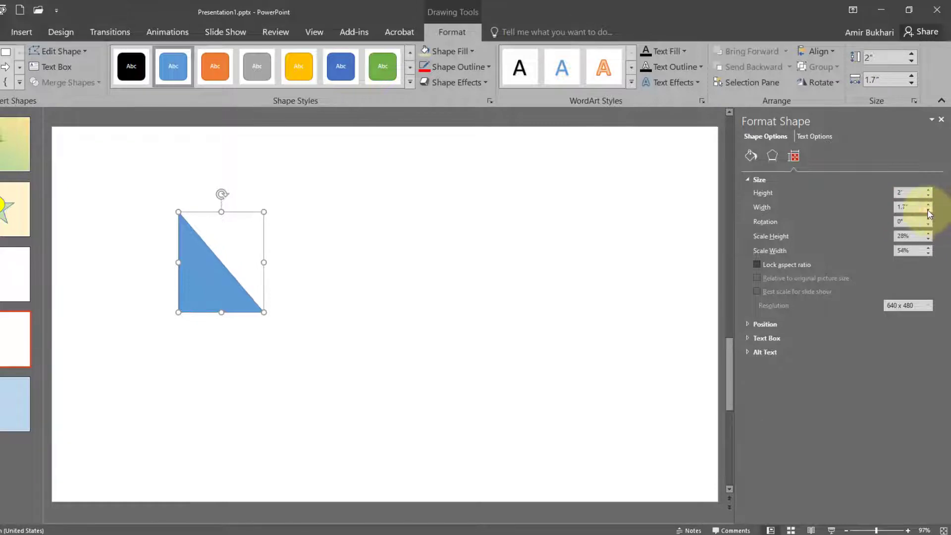
# Step: Set the right triangle's width to 2"
pyautogui.click(929, 206)
pyautogui.click(929, 206)
pyautogui.click(929, 205)
pyautogui.click(929, 210)
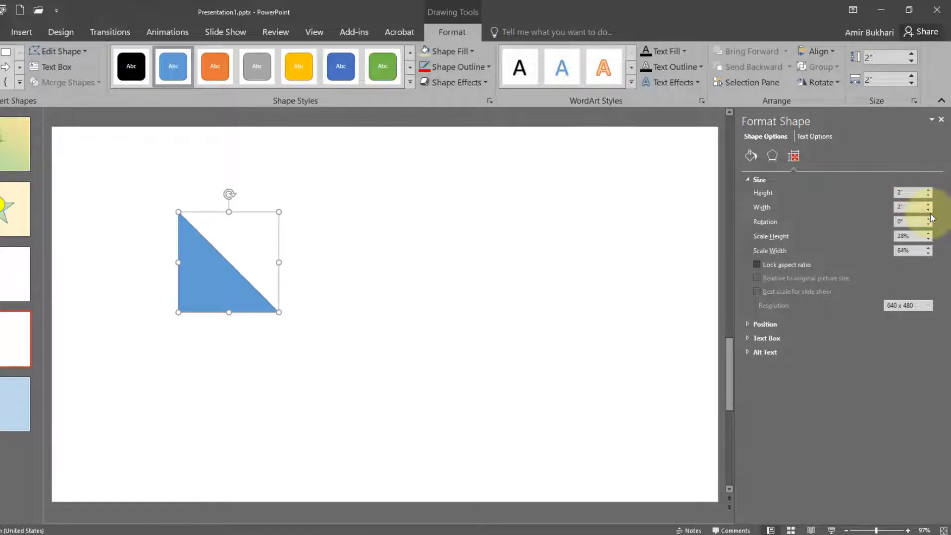
# Step: Show the triangle's Position settings and move it to about 4.43" horizontally and 1.28" vertically from the slide's top left corner
pyautogui.click(291, 282)
pyautogui.moveTo(218, 291); pyautogui.dragTo(382, 276)
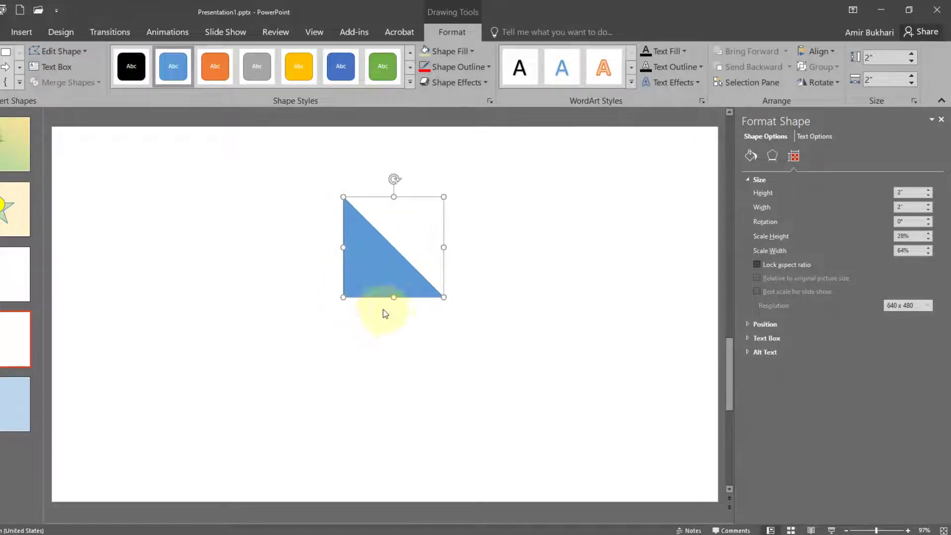
pyautogui.moveTo(378, 254); pyautogui.dragTo(445, 233)
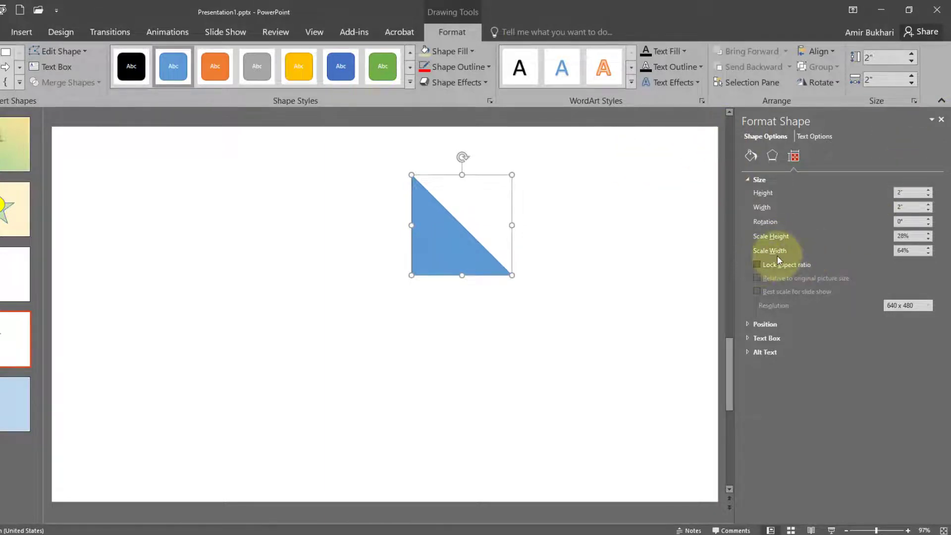
pyautogui.click(744, 325)
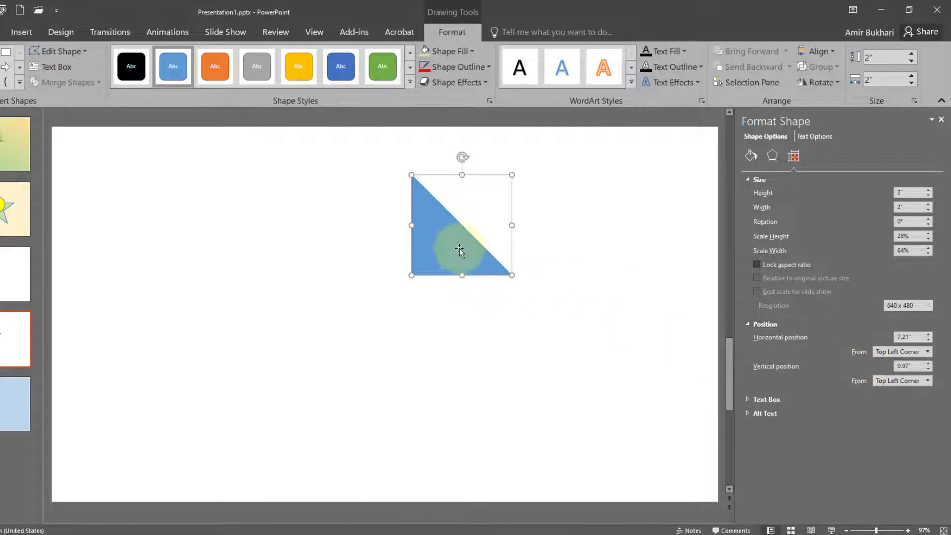
pyautogui.moveTo(460, 250); pyautogui.dragTo(297, 238)
pyautogui.click(902, 338)
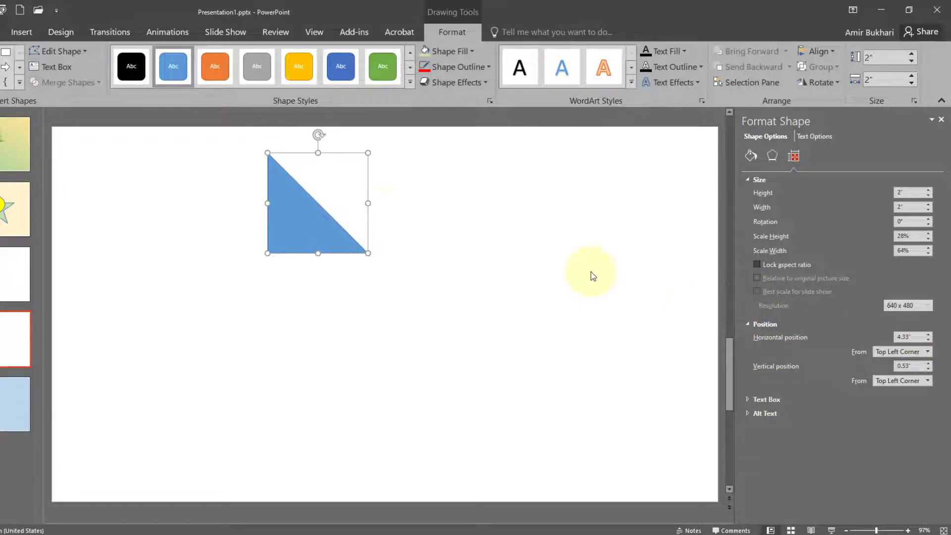
pyautogui.moveTo(292, 221); pyautogui.dragTo(300, 241)
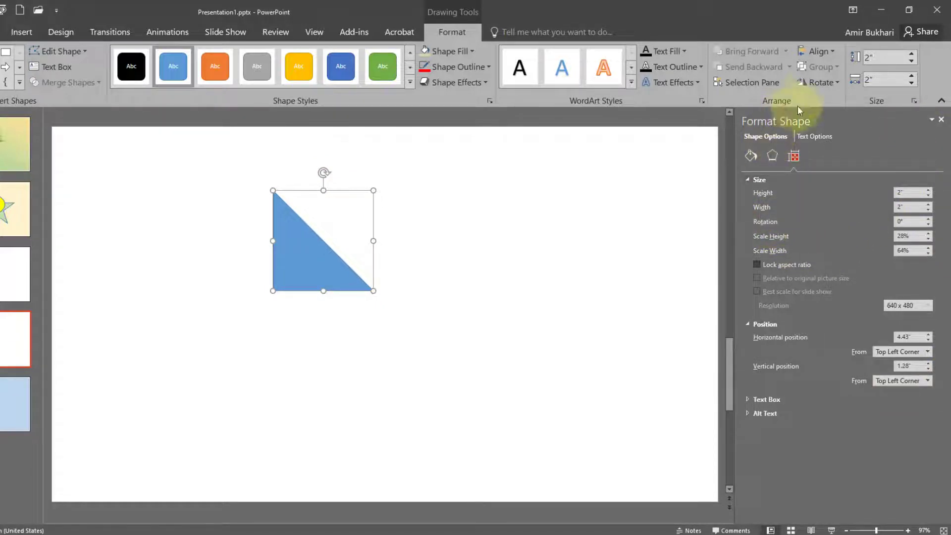
pyautogui.click(823, 82)
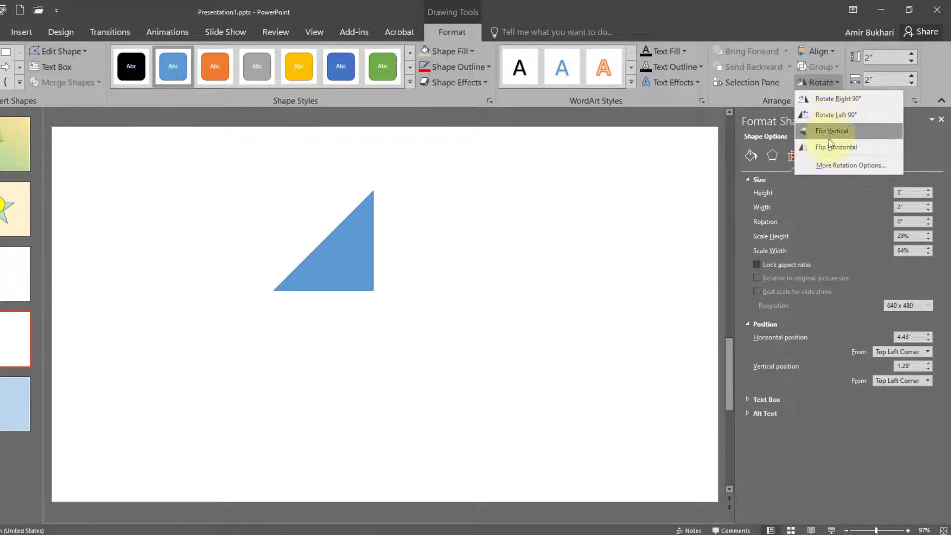
pyautogui.click(314, 267)
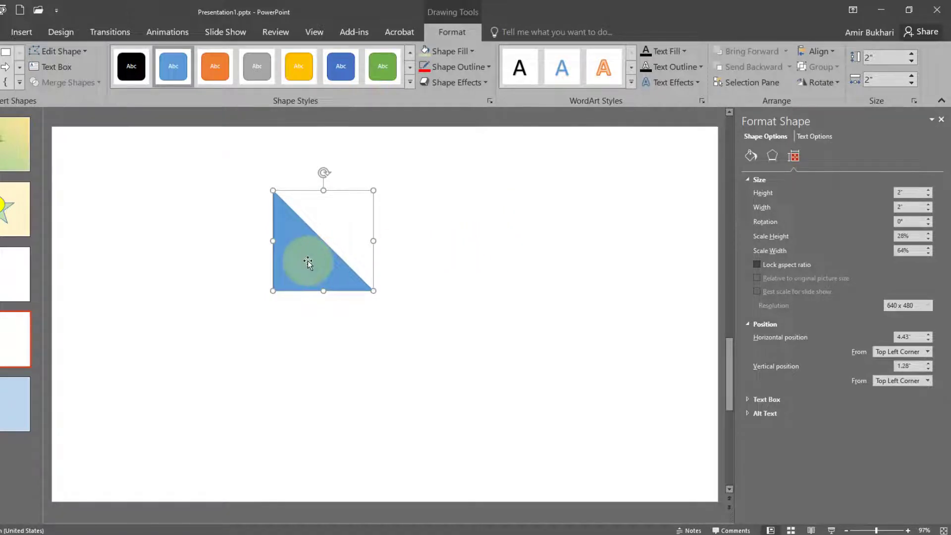
# Step: Copy the right triangle, paste three duplicates, and spread the four triangles apart on the slide
pyautogui.rightClick(305, 256)
pyautogui.rightClick(324, 274)
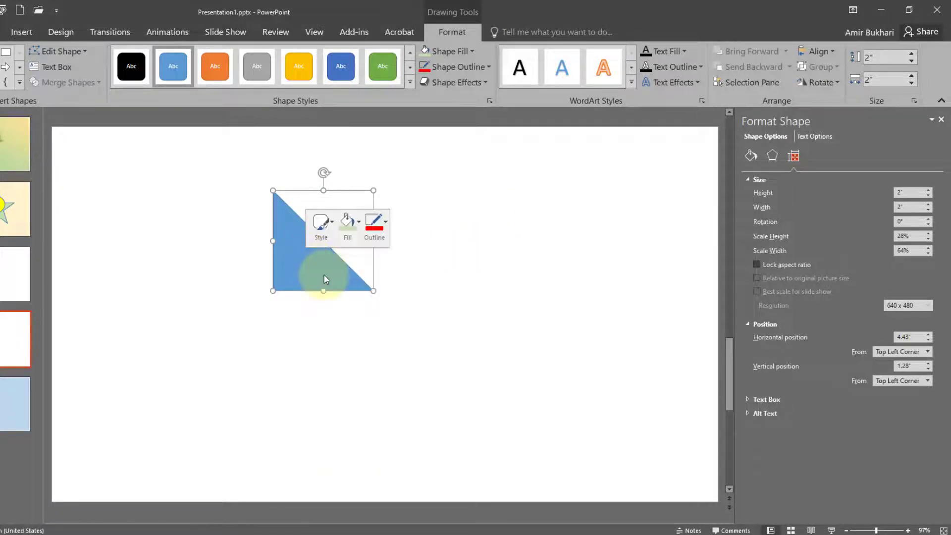
pyautogui.click(434, 261)
pyautogui.hotkey('ctrl', 'v')
pyautogui.hotkey('ctrl', 'v')
pyautogui.hotkey('ctrl', 'v')
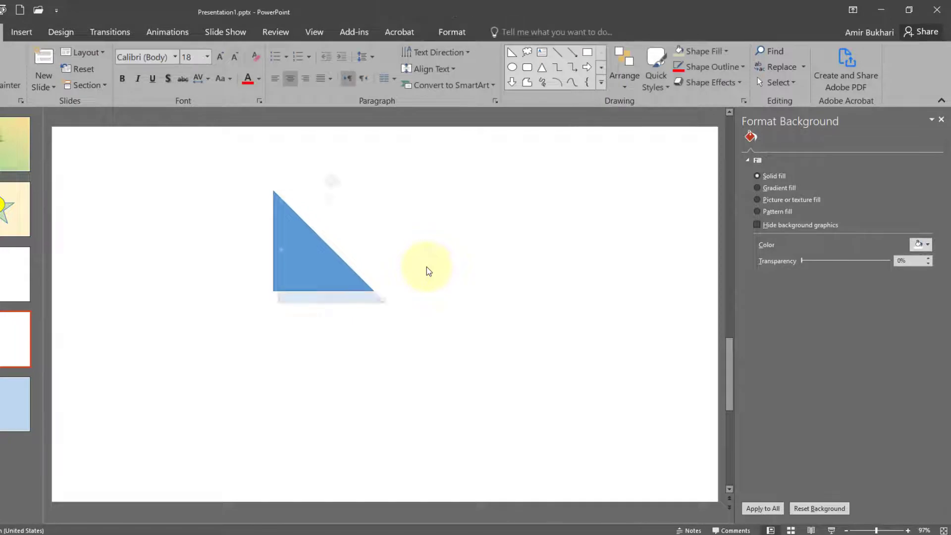
pyautogui.moveTo(360, 291); pyautogui.dragTo(212, 338)
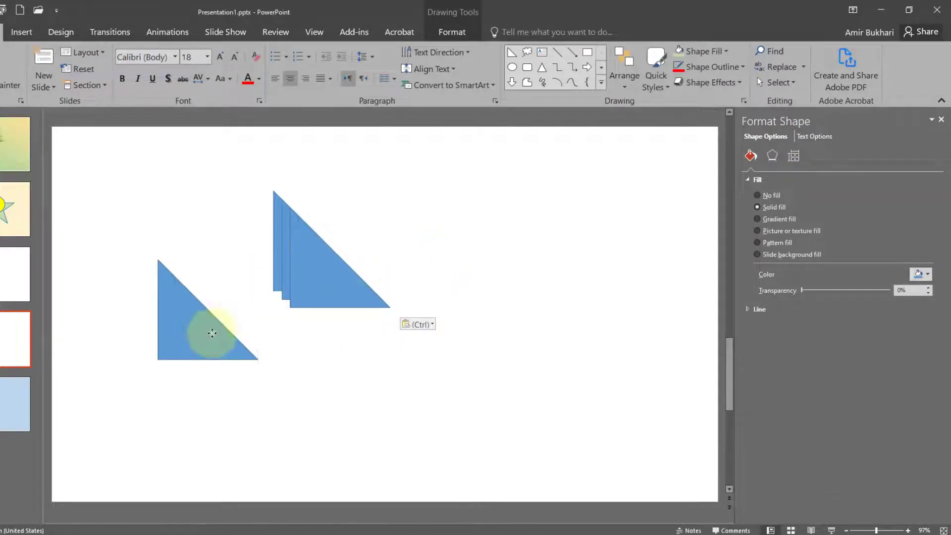
pyautogui.moveTo(319, 276); pyautogui.dragTo(505, 210)
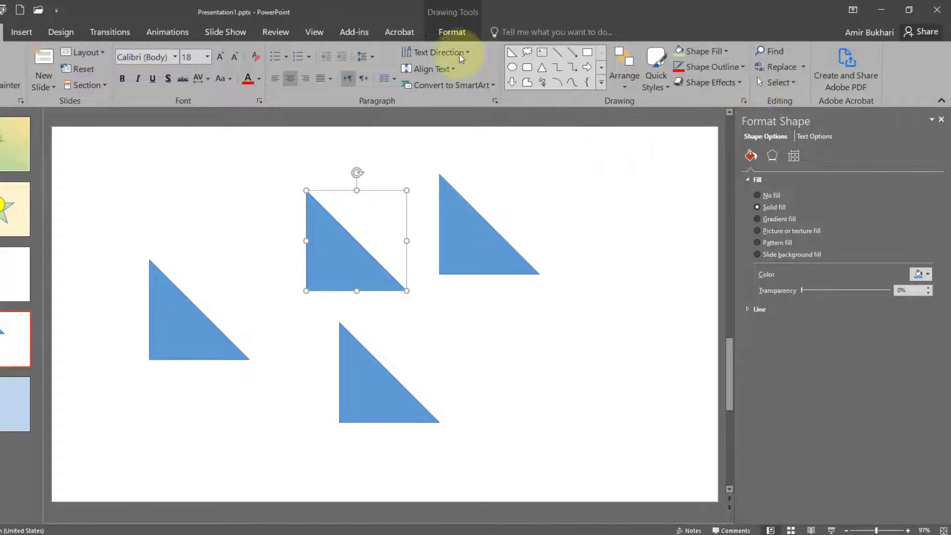
# Step: Rotate the upper-middle triangle left 90° and join it to the vertical edge of the upper-right triangle
pyautogui.click(451, 32)
pyautogui.click(840, 82)
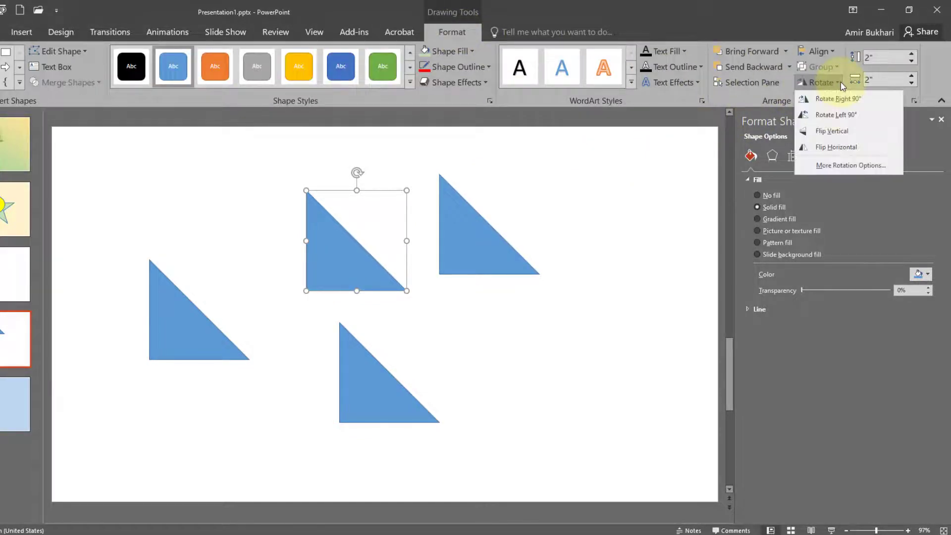
pyautogui.click(834, 112)
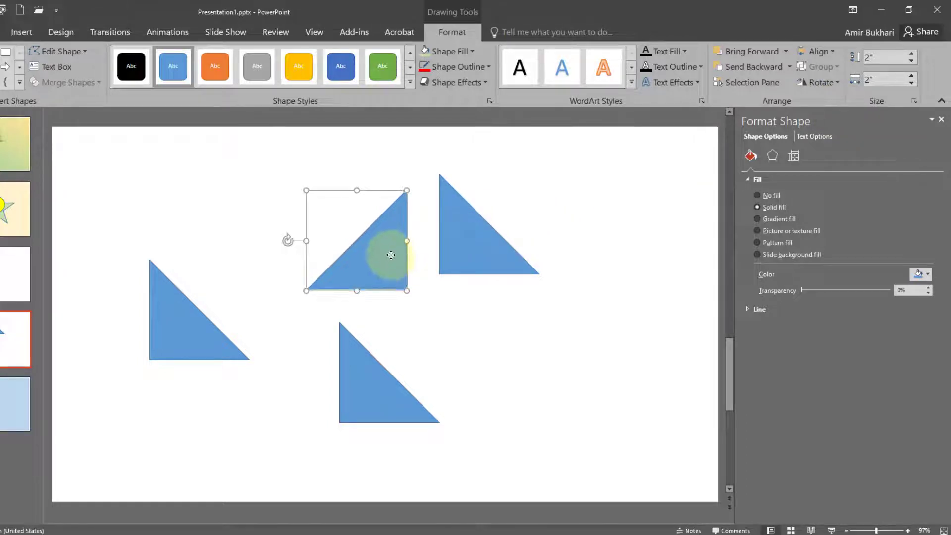
pyautogui.moveTo(386, 256); pyautogui.dragTo(421, 242)
# Step: Rotate the lower-middle triangle right 90°, flip it horizontally, and fit it under the left half of the joined pair
pyautogui.moveTo(349, 399); pyautogui.dragTo(374, 372)
pyautogui.click(832, 82)
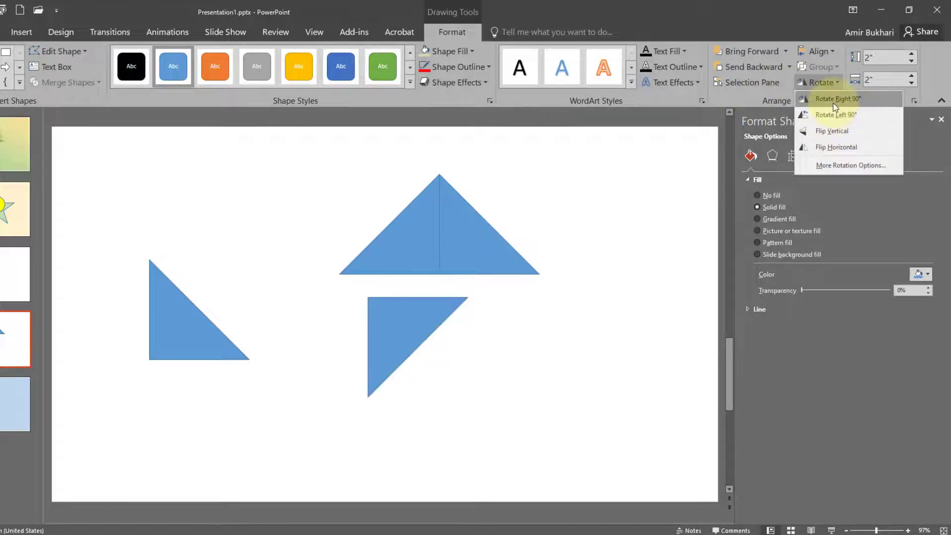
pyautogui.click(836, 100)
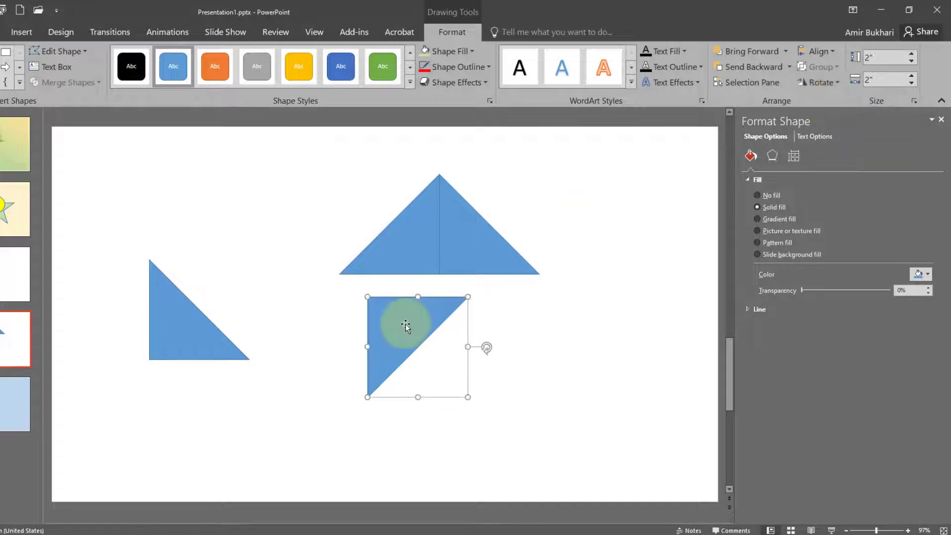
pyautogui.click(837, 83)
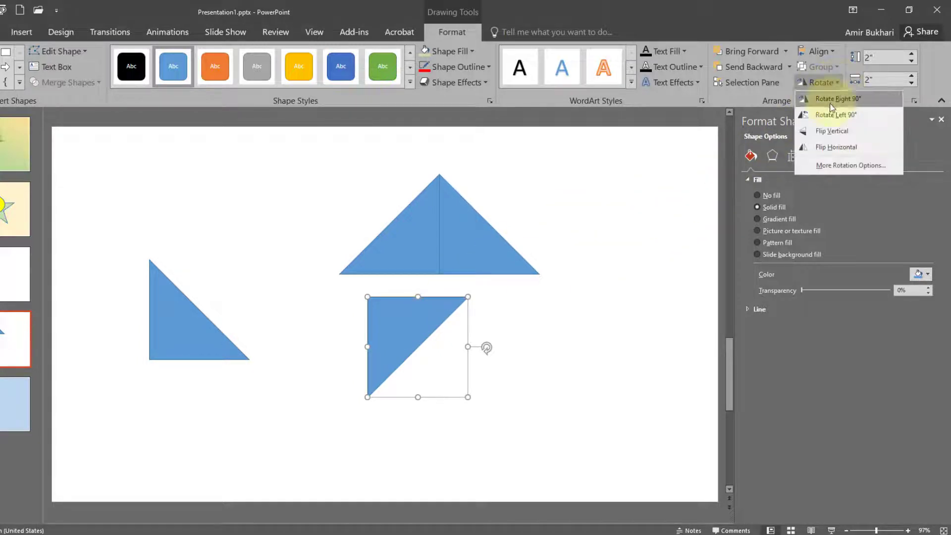
pyautogui.click(822, 146)
pyautogui.moveTo(433, 323); pyautogui.dragTo(416, 302)
# Step: Bring over the remaining triangle, flip it vertically, and fit it into the lower-right quarter to complete the diamond
pyautogui.moveTo(188, 329); pyautogui.dragTo(523, 342)
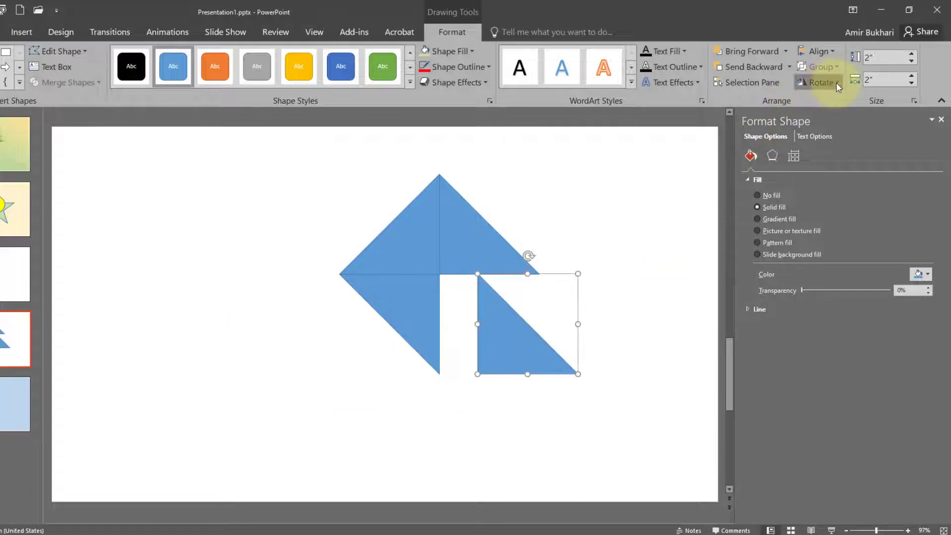
pyautogui.click(836, 82)
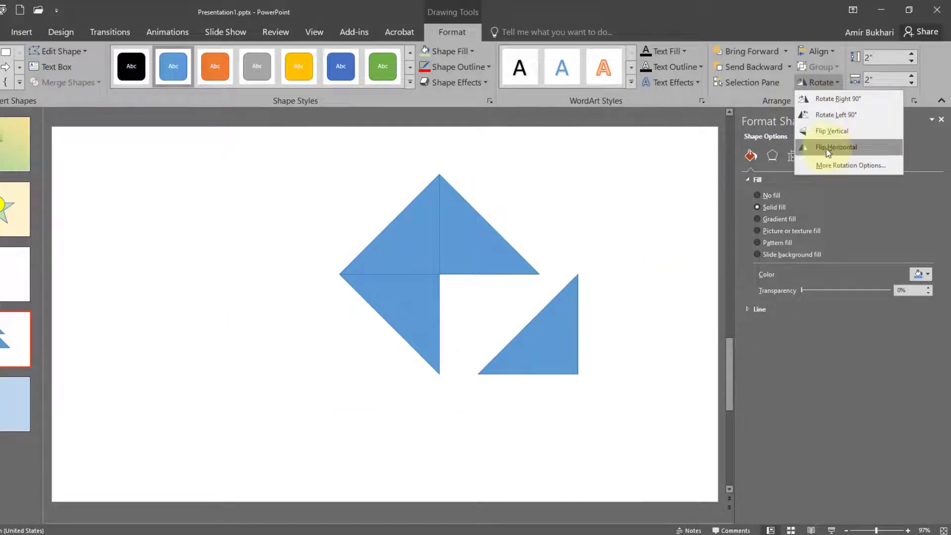
pyautogui.click(827, 132)
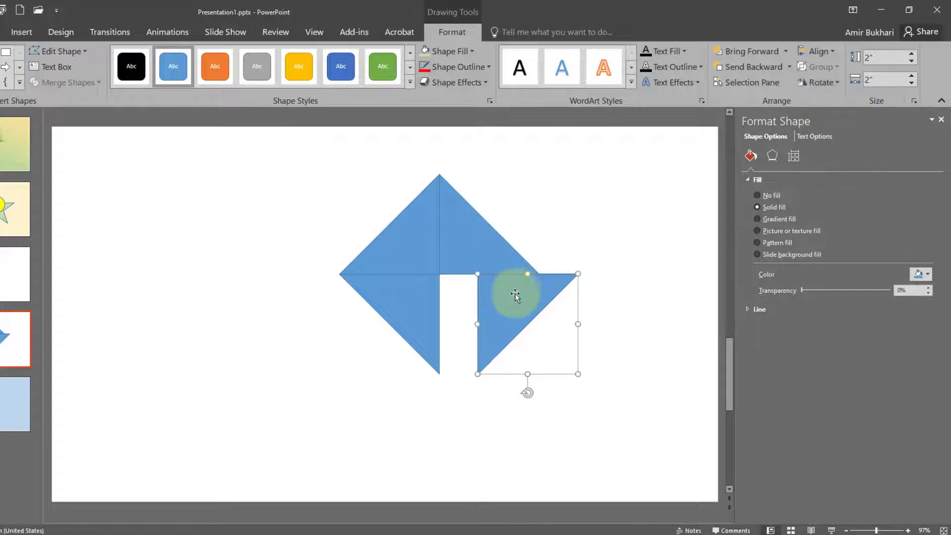
pyautogui.moveTo(516, 294); pyautogui.dragTo(467, 293)
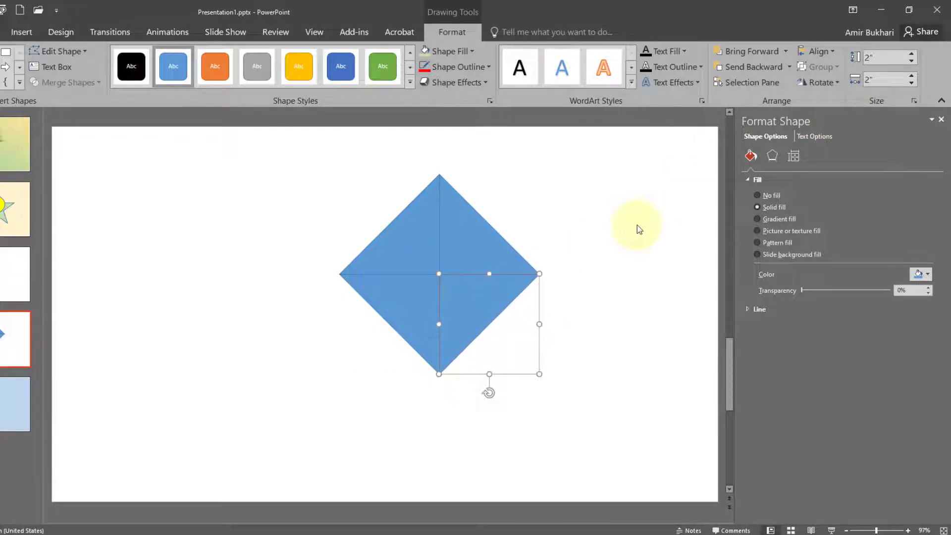
# Step: Fill the diamond's upper-left triangle with red and its upper-right triangle with yellow
pyautogui.click(634, 226)
pyautogui.click(404, 264)
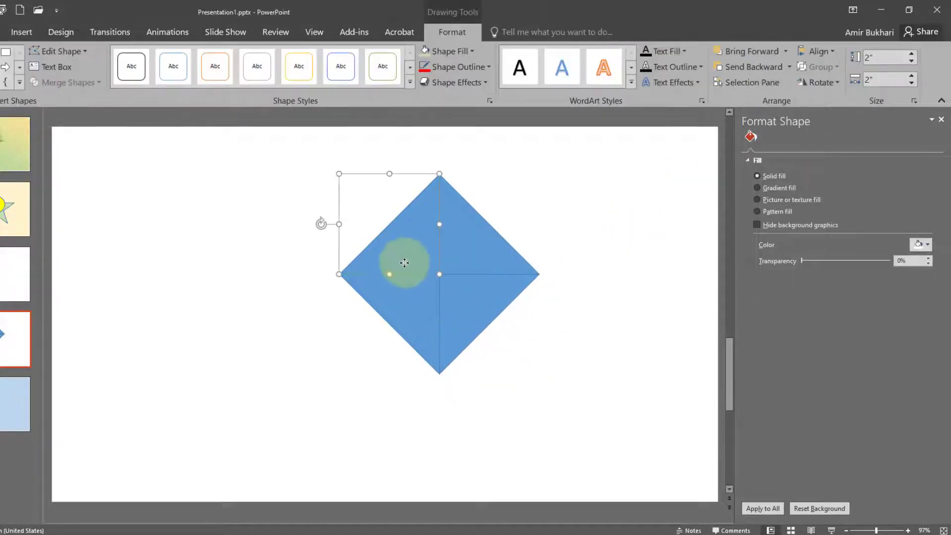
pyautogui.click(468, 50)
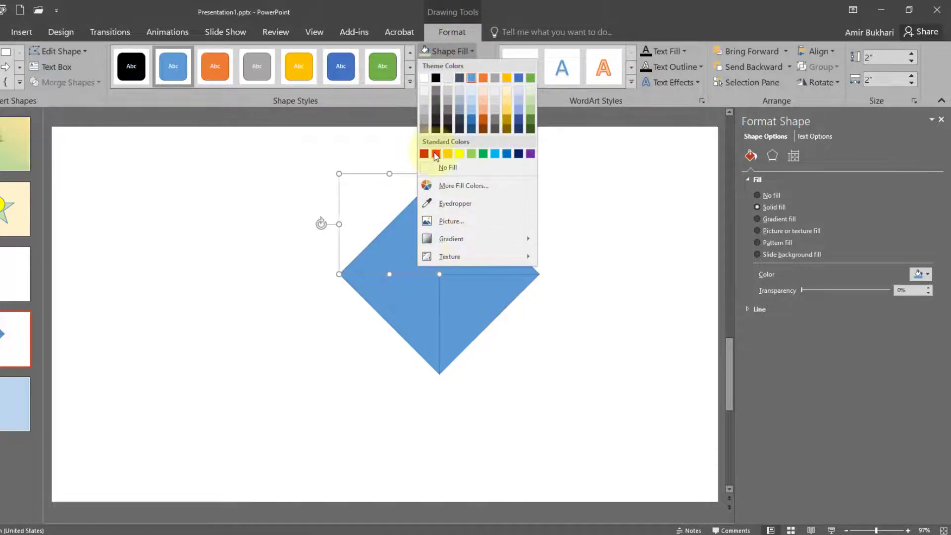
pyautogui.click(436, 154)
pyautogui.click(471, 246)
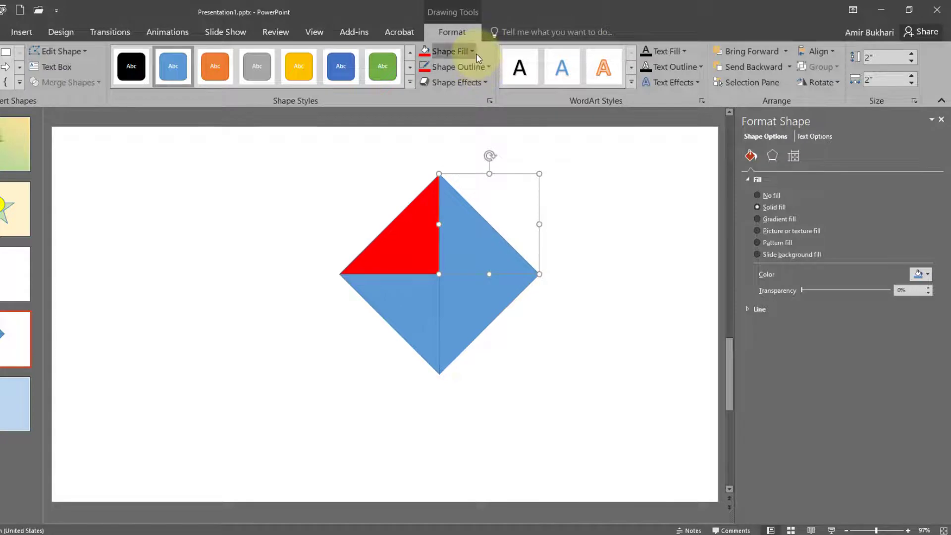
pyautogui.click(473, 51)
pyautogui.click(463, 153)
# Step: Fill the diamond's lower-right triangle with green and its lower-left triangle with purple
pyautogui.click(451, 277)
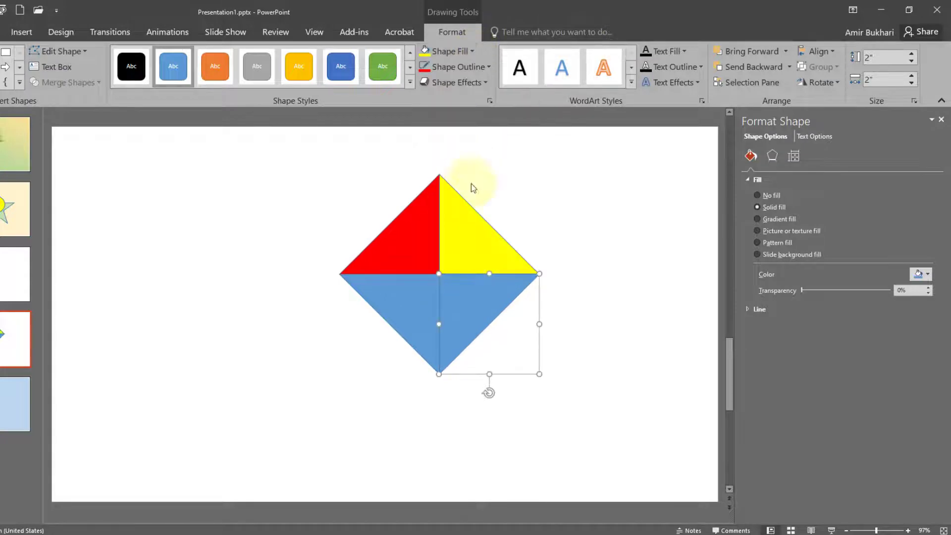
pyautogui.click(473, 51)
pyautogui.click(480, 153)
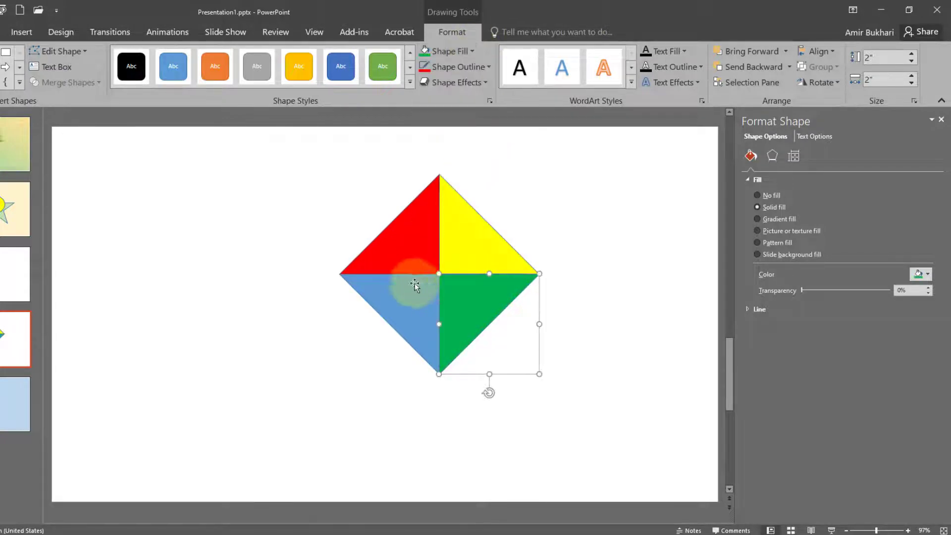
pyautogui.click(414, 283)
pyautogui.click(473, 51)
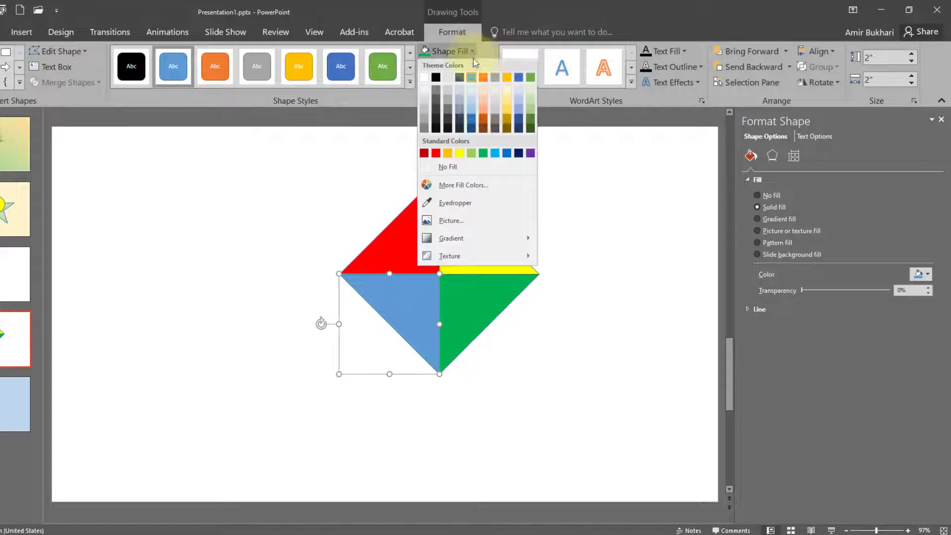
pyautogui.click(530, 154)
pyautogui.click(578, 261)
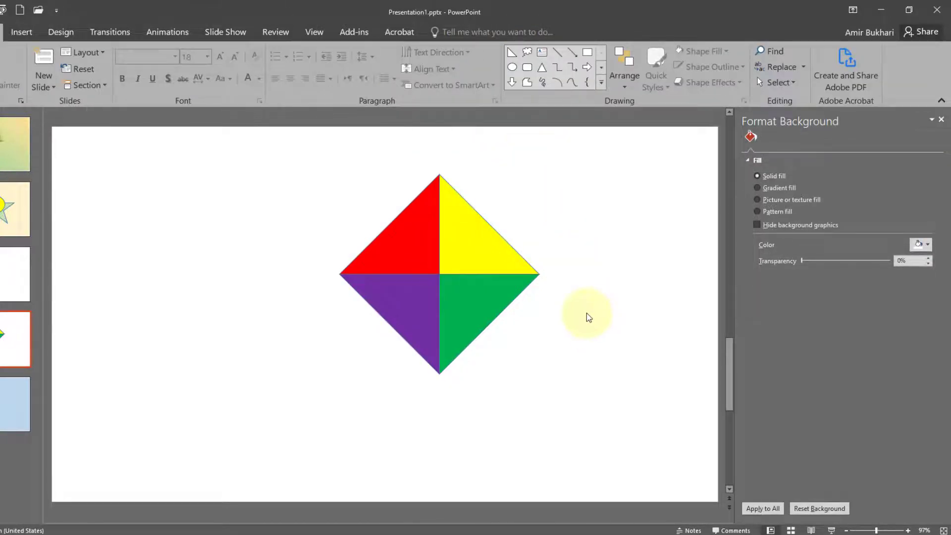
# Step: Select all four coloured triangles and group them into one object
pyautogui.moveTo(311, 139); pyautogui.dragTo(590, 399)
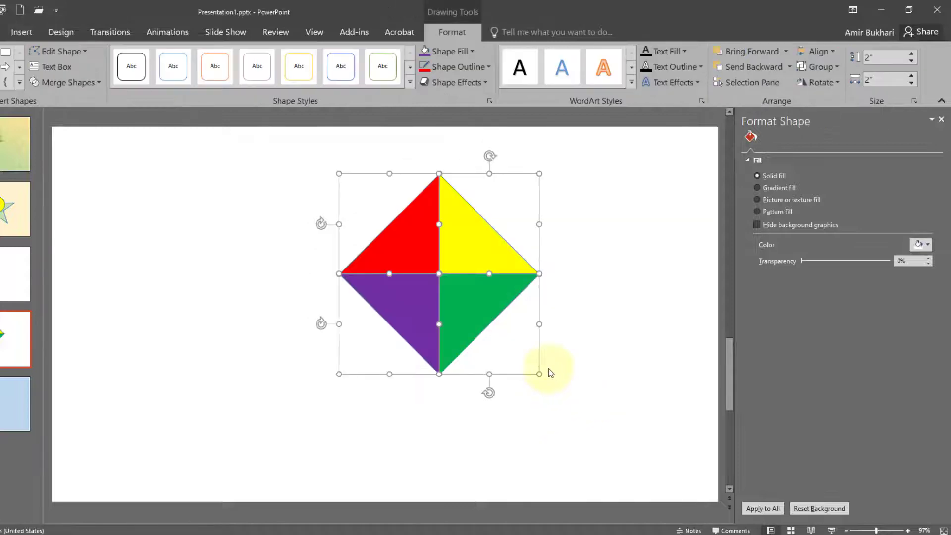
pyautogui.rightClick(457, 238)
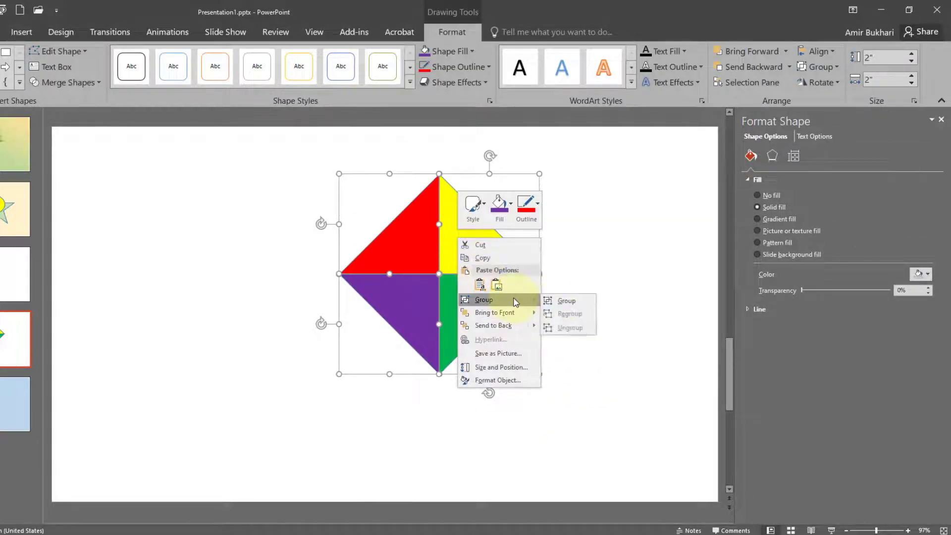
pyautogui.click(484, 300)
# Step: Move the grouped diamond a little to the left and rotate it partway counterclockwise
pyautogui.moveTo(435, 278); pyautogui.dragTo(350, 276)
pyautogui.moveTo(321, 174); pyautogui.dragTo(292, 239)
pyautogui.click(621, 322)
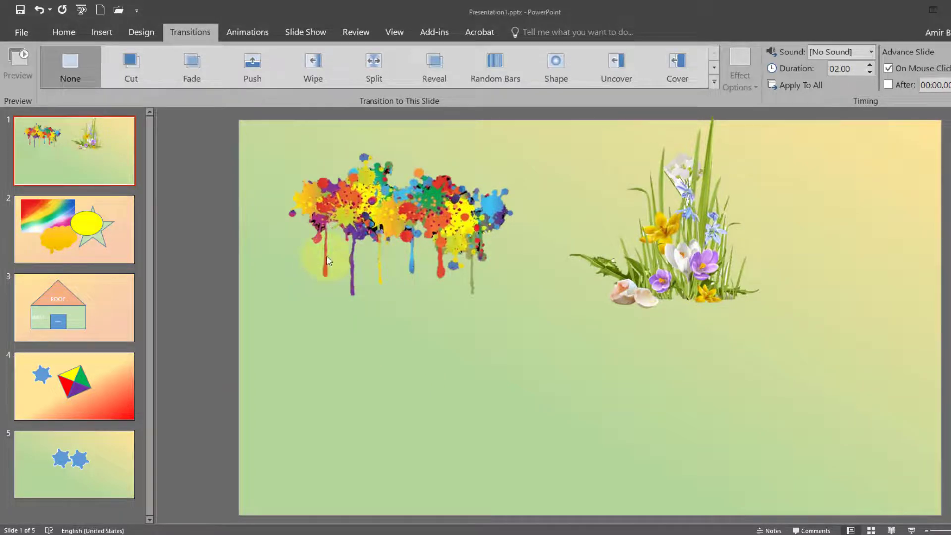
# Step: Try the Cut transition on slide 1 and replace it with the Fade transition
pyautogui.click(143, 31)
pyautogui.click(190, 31)
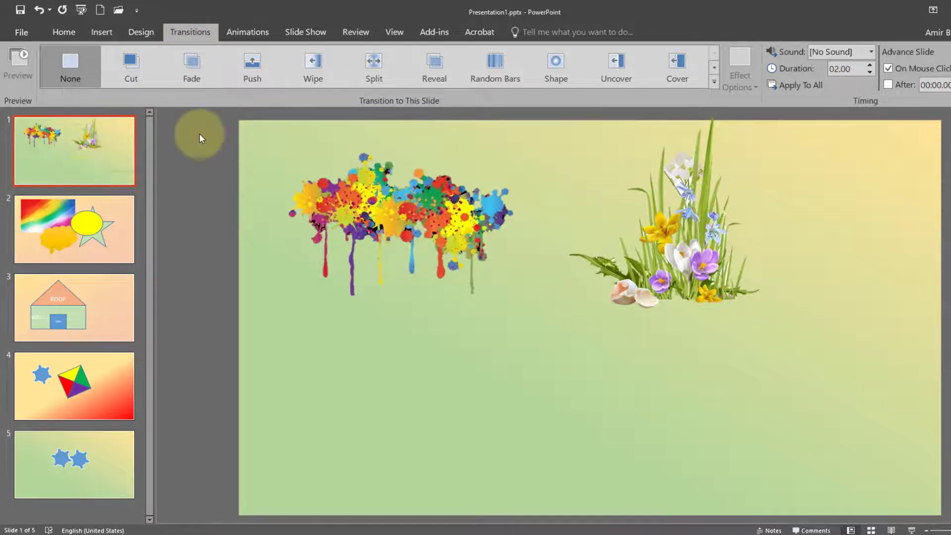
pyautogui.click(714, 83)
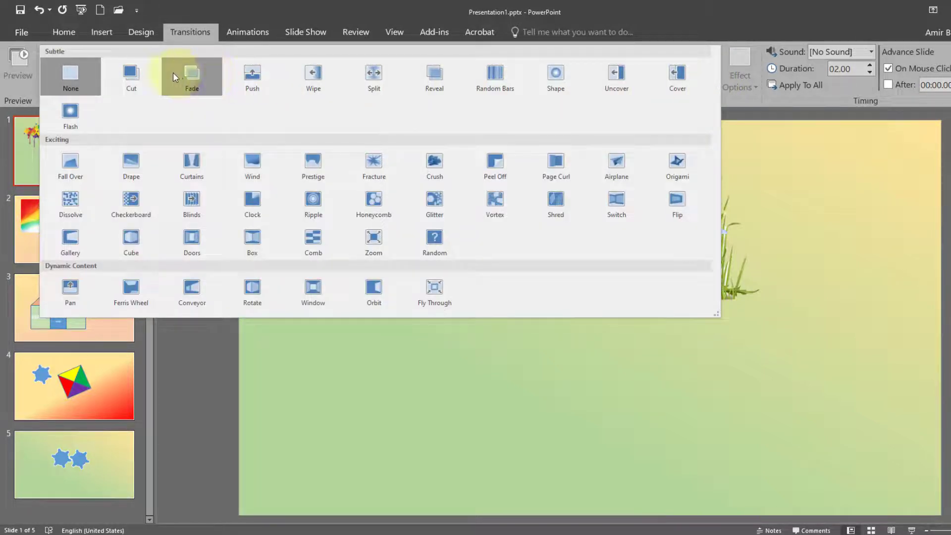
pyautogui.click(132, 74)
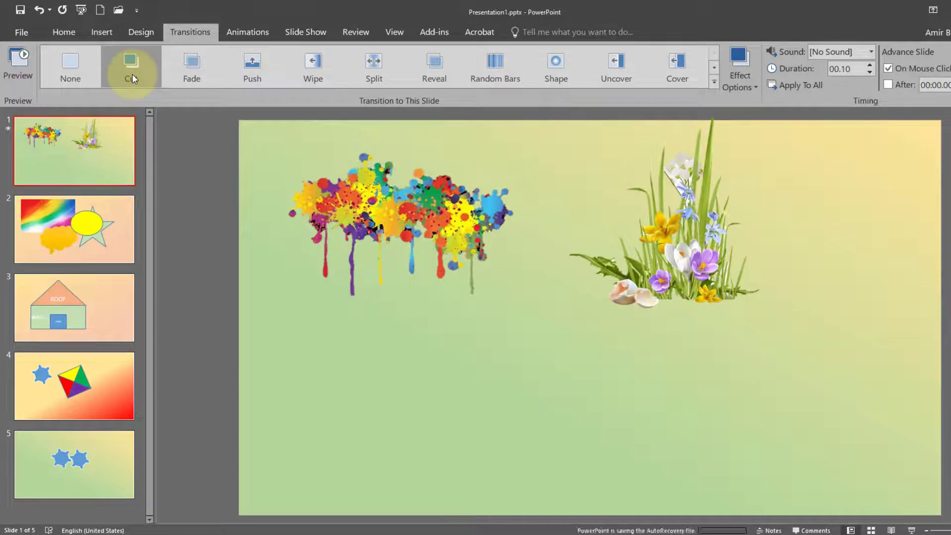
pyautogui.click(195, 67)
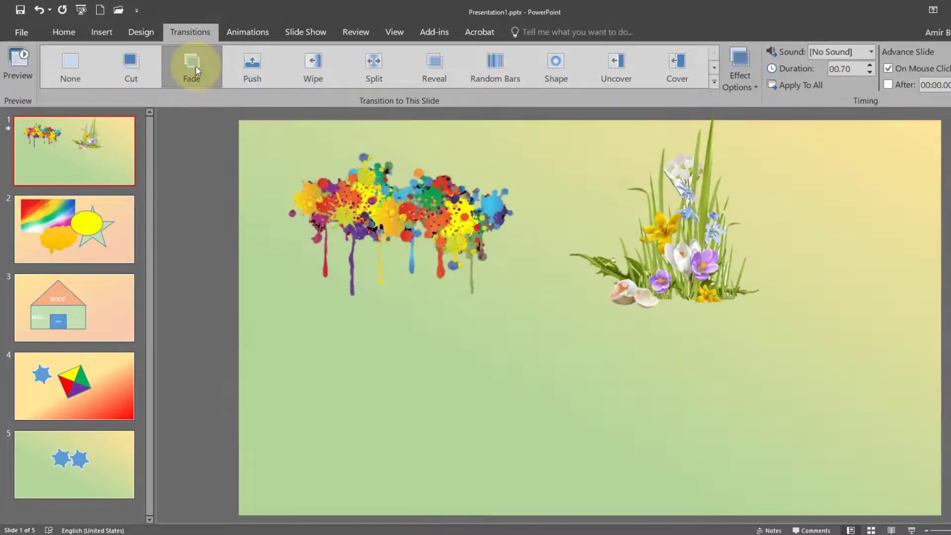
# Step: Try the Push, Wipe, Split, Reveal and Random Bars transitions one after another on slide 1
pyautogui.click(252, 66)
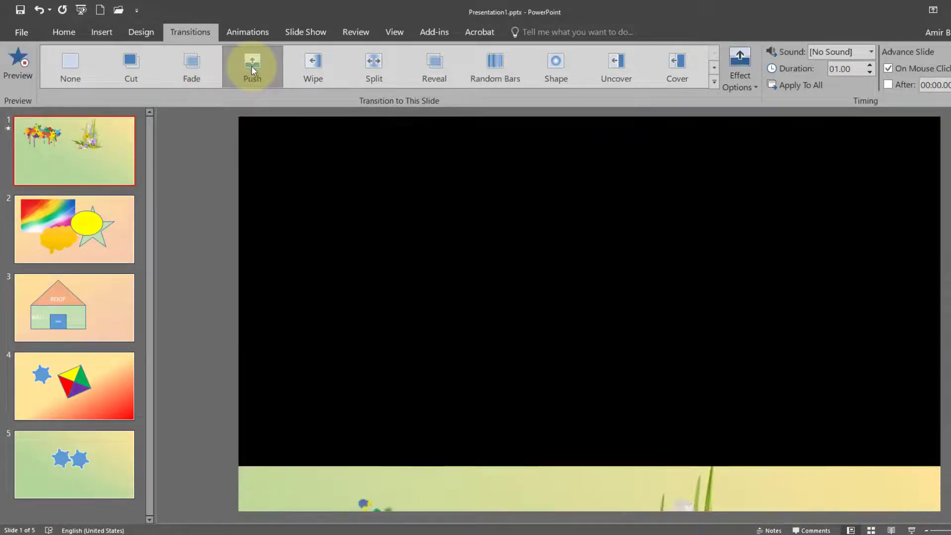
pyautogui.click(319, 69)
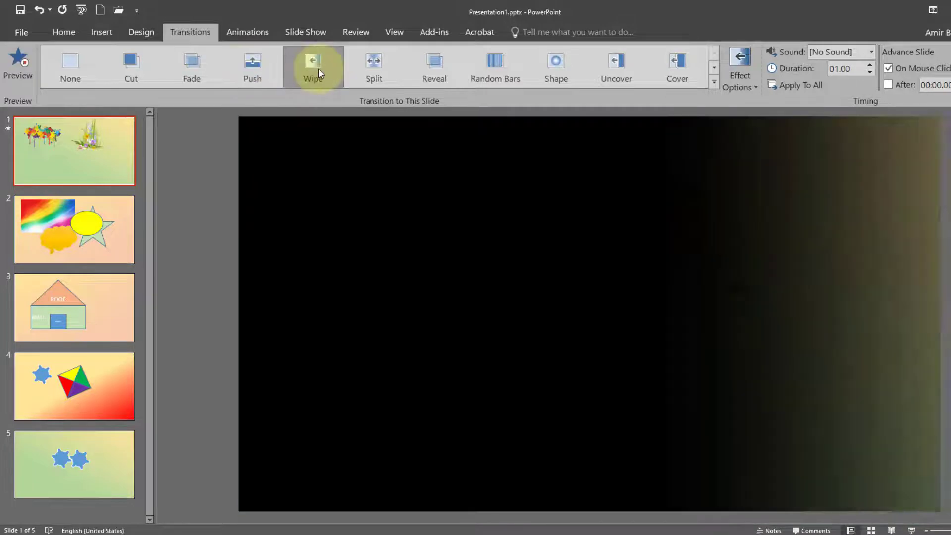
pyautogui.click(368, 62)
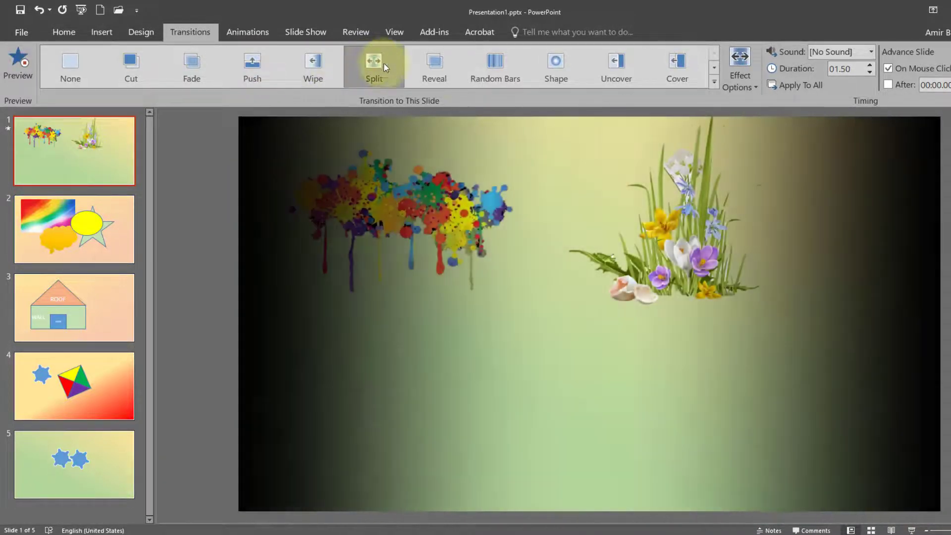
pyautogui.click(434, 71)
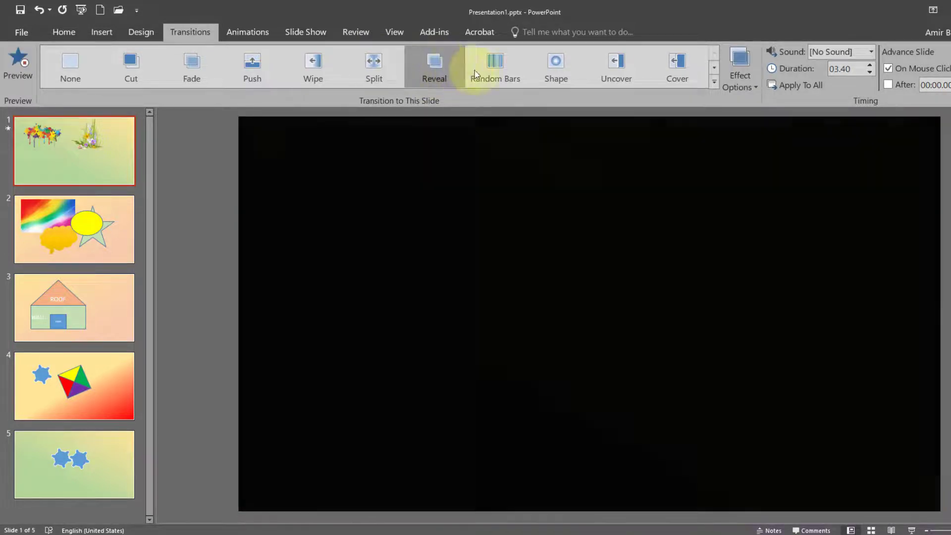
pyautogui.click(490, 68)
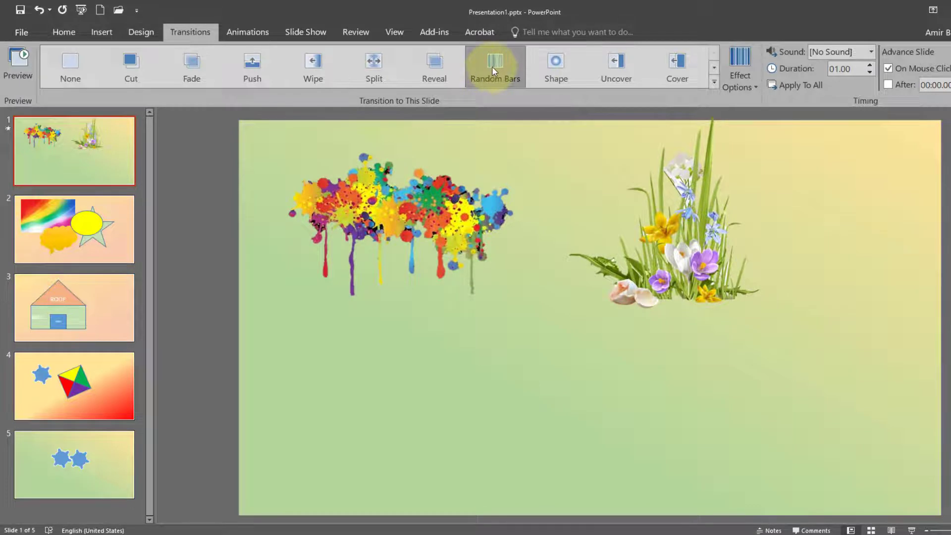
# Step: Try Random Bars on slide 2 and replace it with the Shape transition, and apply Uncover to slide 3
pyautogui.click(89, 233)
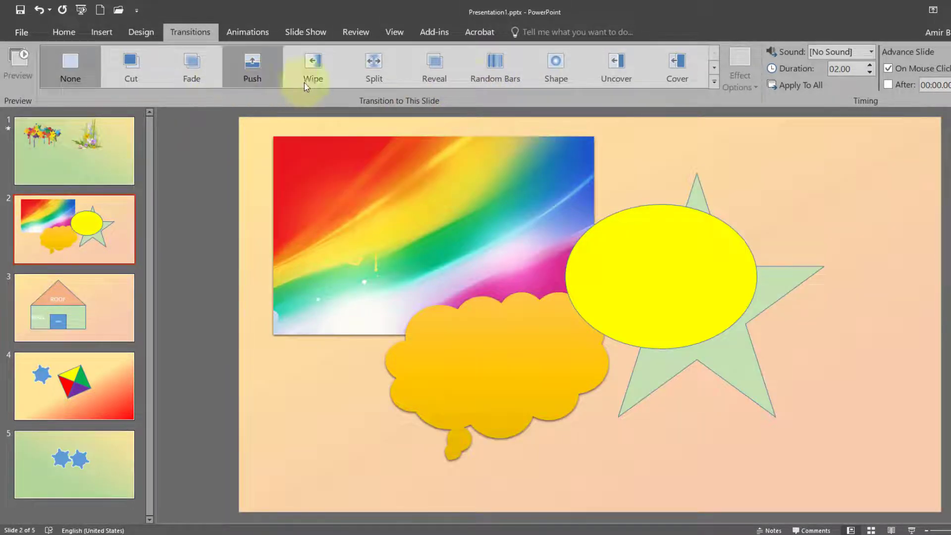
pyautogui.click(495, 71)
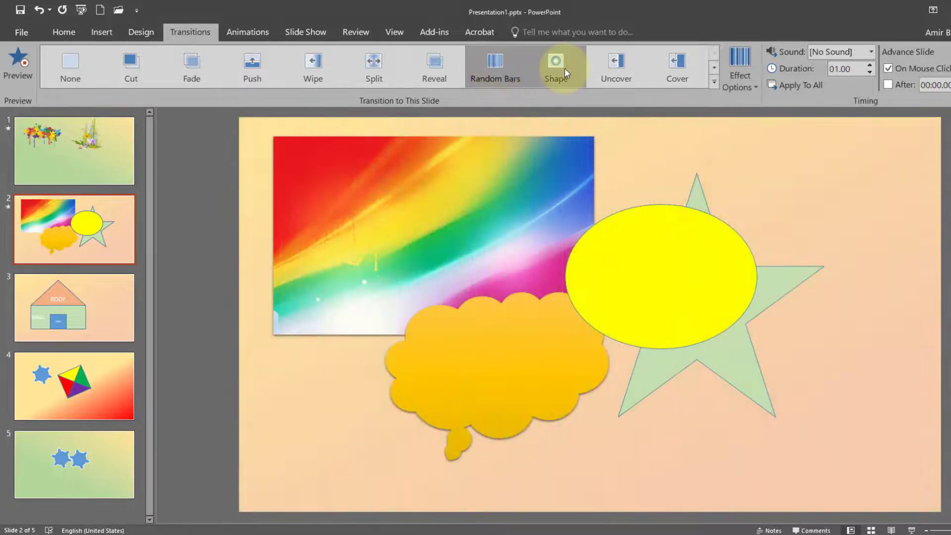
pyautogui.click(566, 68)
pyautogui.click(118, 303)
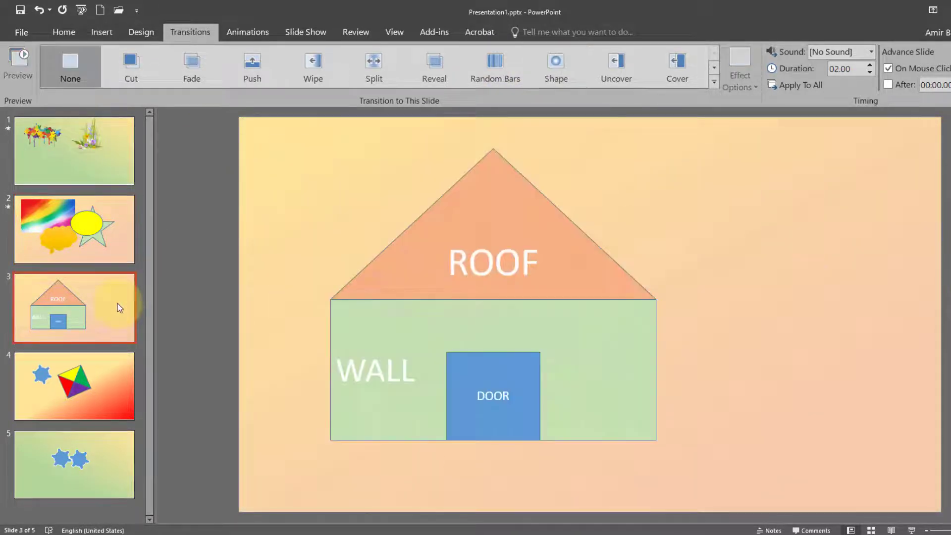
pyautogui.click(620, 63)
# Step: Try the Curtains transition on slide 4 with the coloured diamond
pyautogui.click(95, 390)
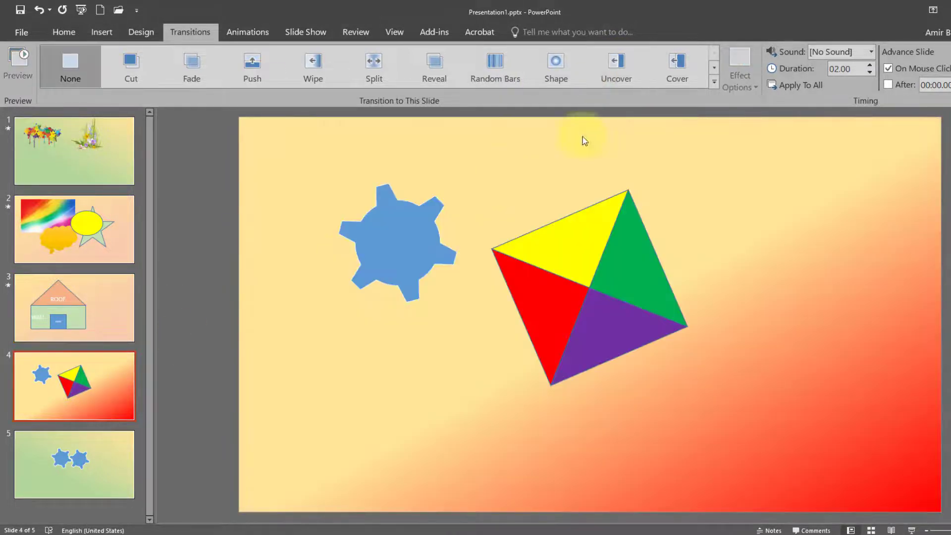
pyautogui.click(714, 82)
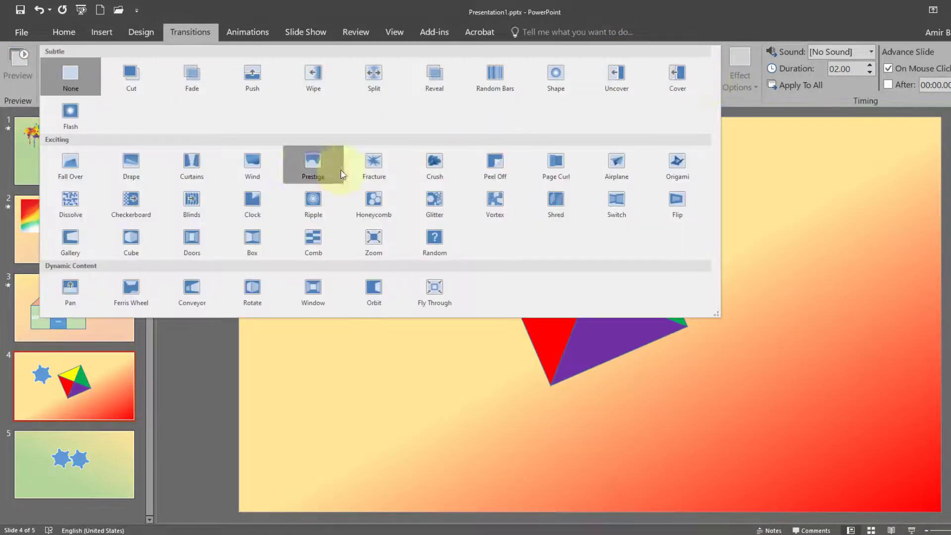
pyautogui.click(189, 165)
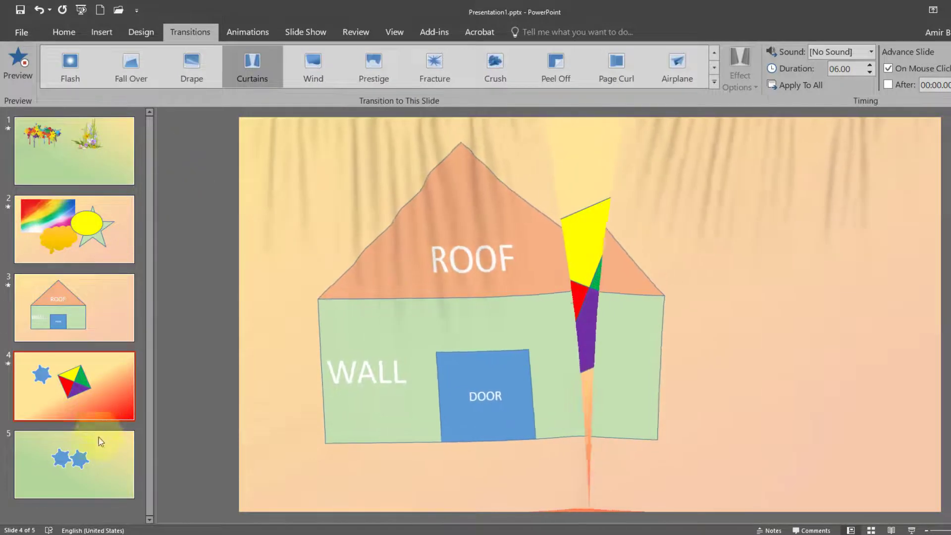
# Step: Change slide 1's transition to Curtains from the Exciting group
pyautogui.click(86, 474)
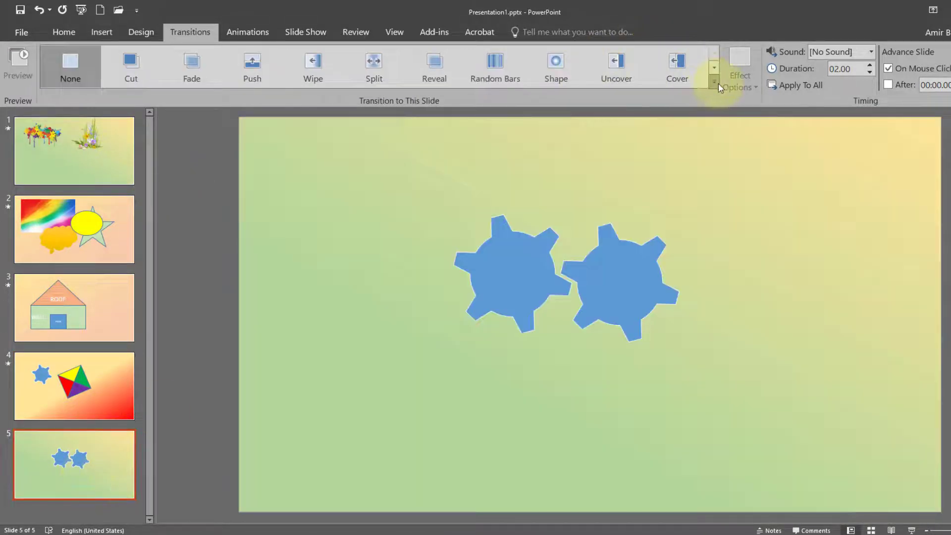
pyautogui.click(122, 149)
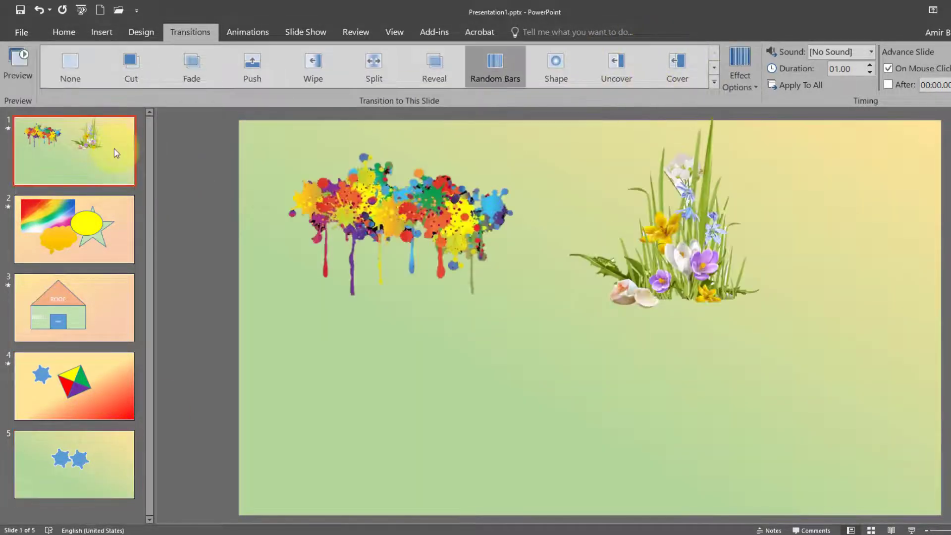
pyautogui.click(713, 82)
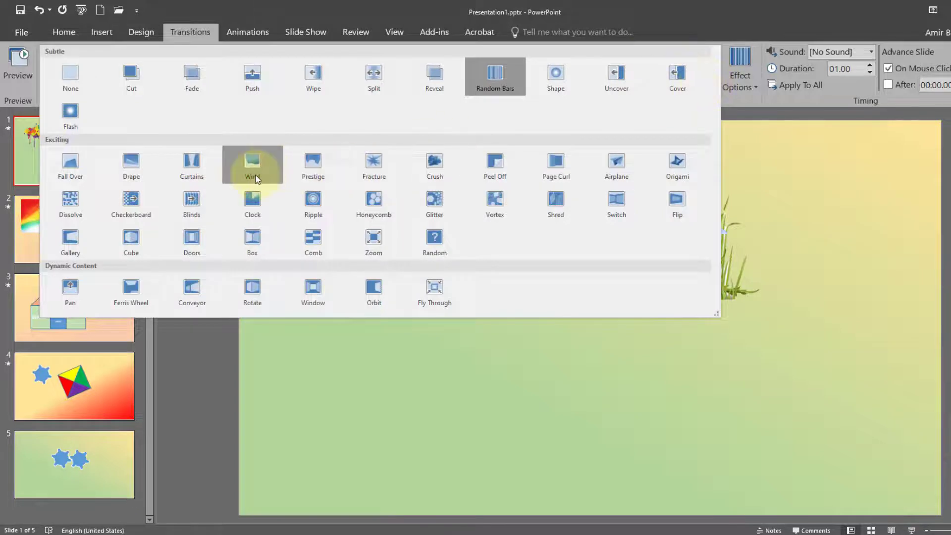
pyautogui.click(186, 159)
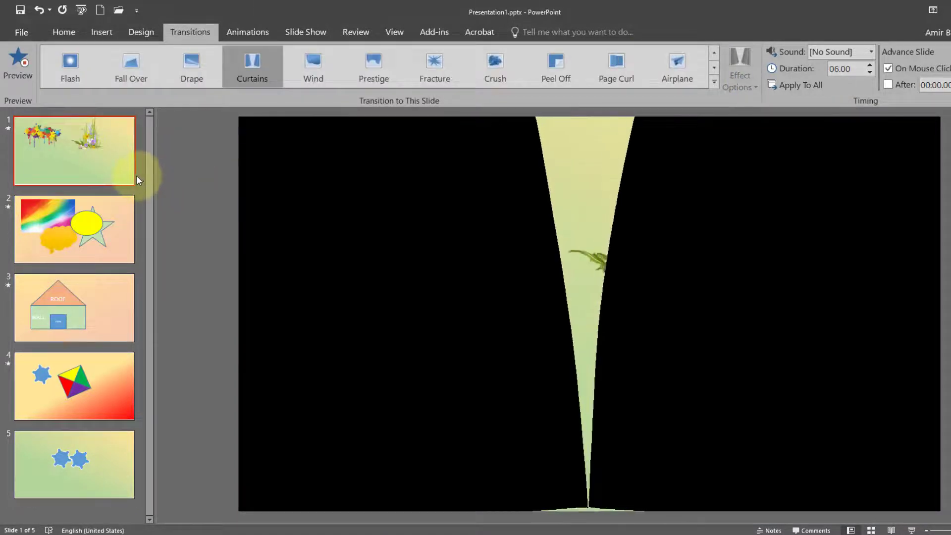
# Step: Change slide 4's transition to Drape and apply the Glitter transition to slide 5
pyautogui.click(76, 406)
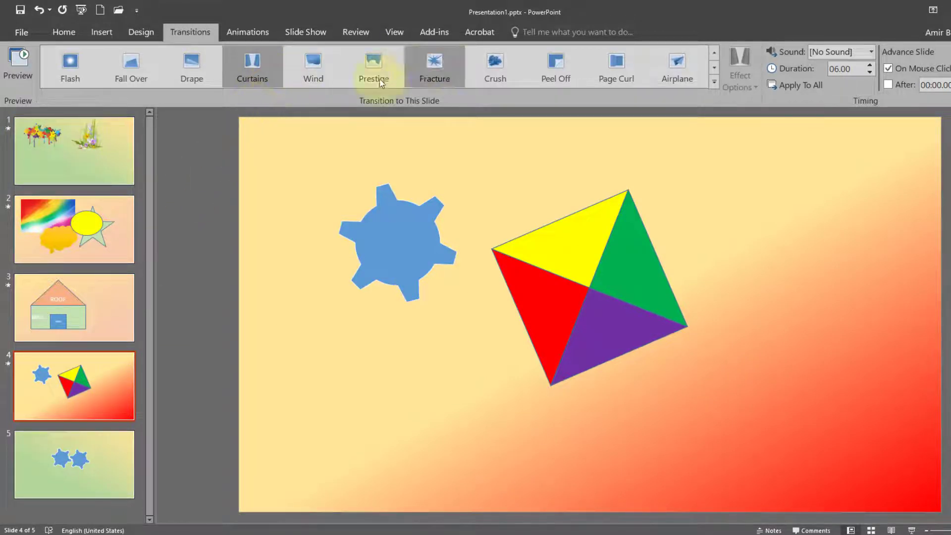
pyautogui.click(191, 64)
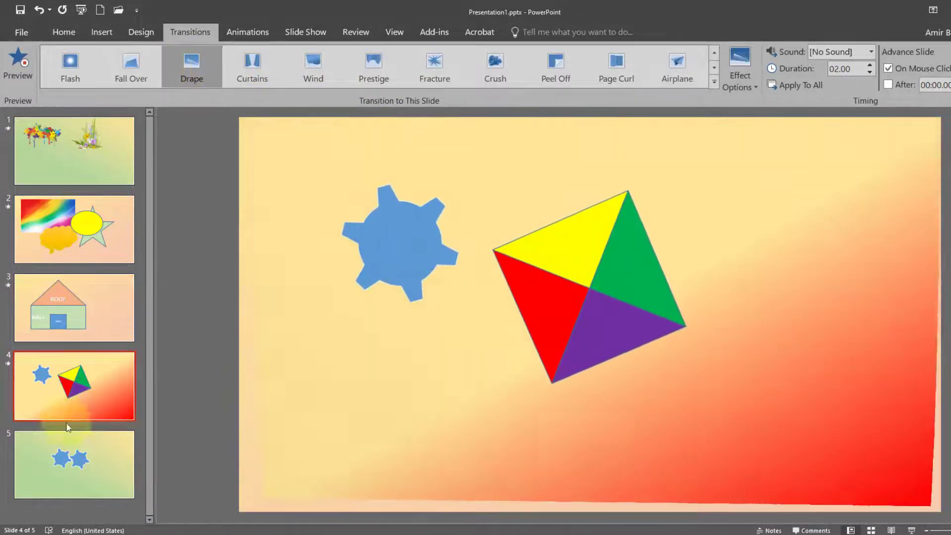
pyautogui.click(68, 432)
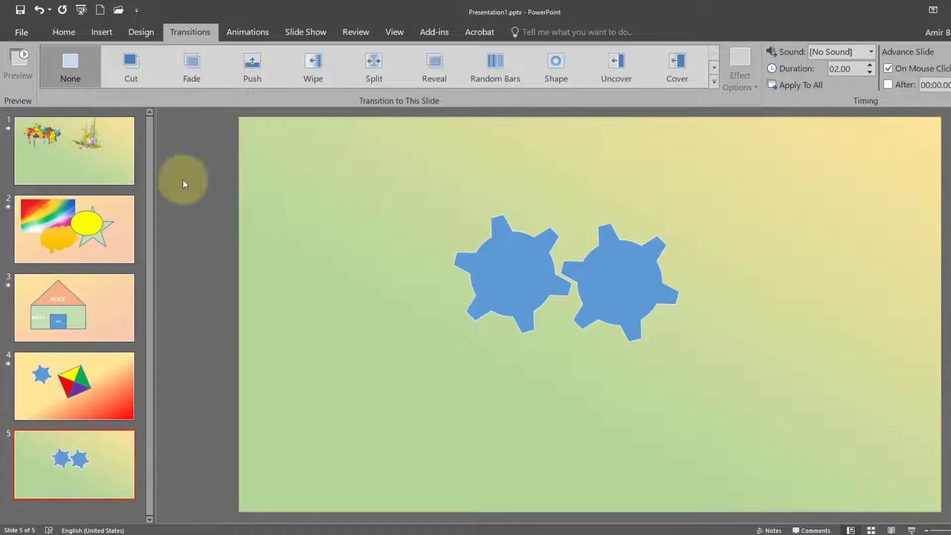
pyautogui.click(713, 83)
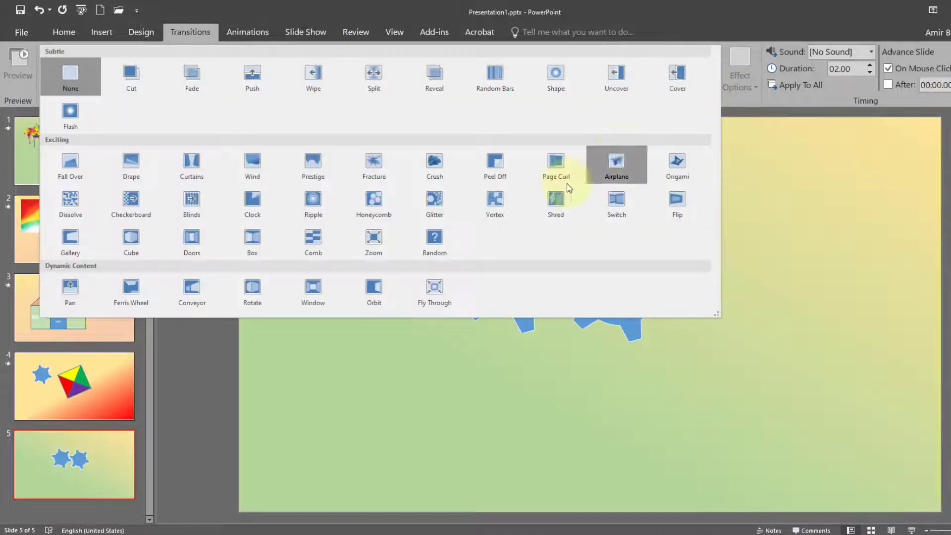
pyautogui.click(438, 201)
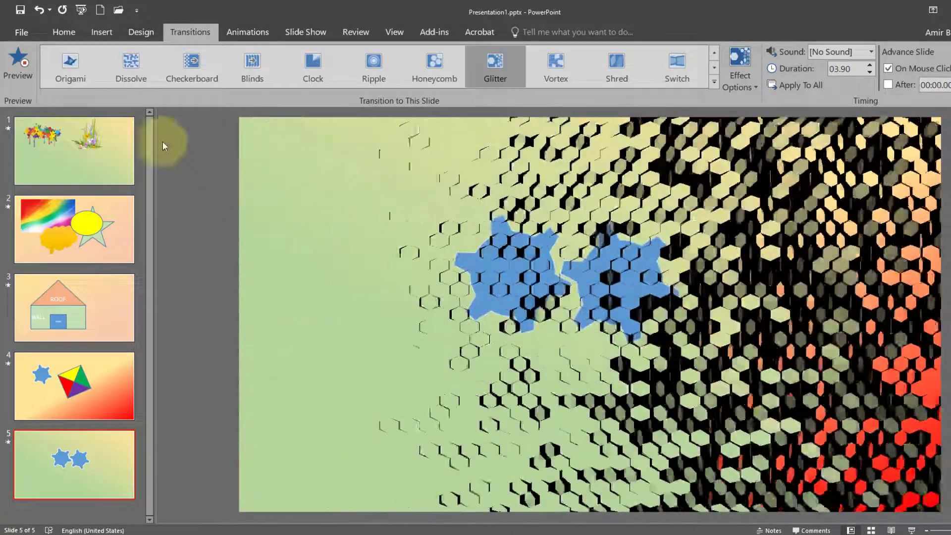
# Step: Play the slide show from slide 1 through all five slides to check their transitions, and exit it
pyautogui.click(93, 144)
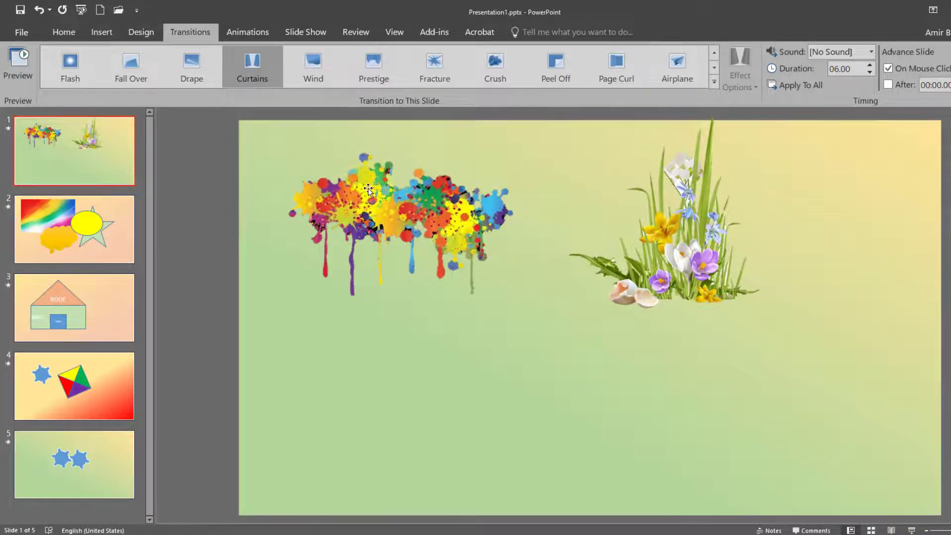
pyautogui.press('F5')
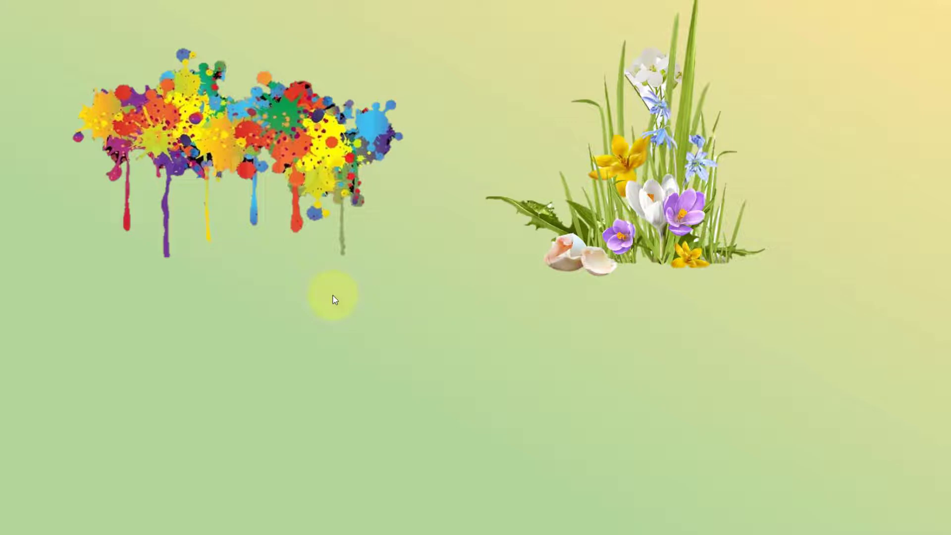
pyautogui.click(335, 299)
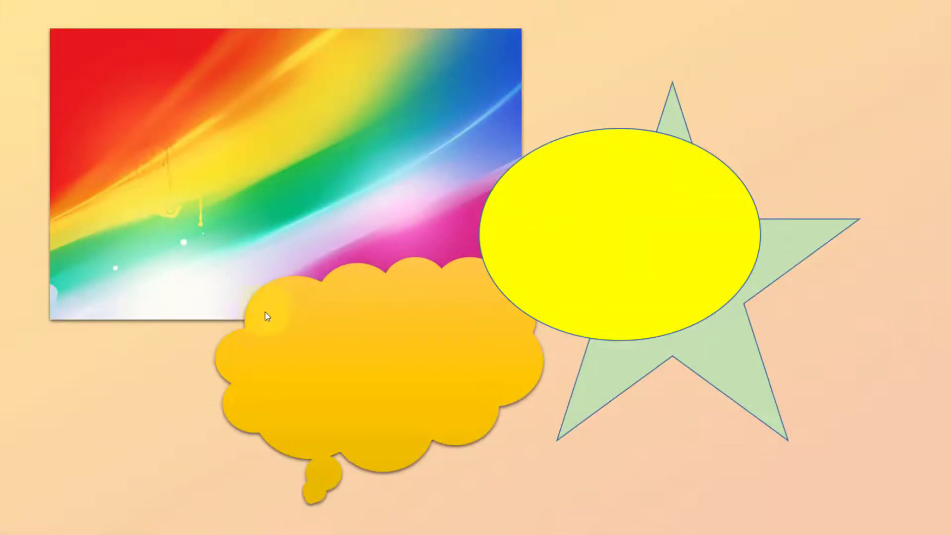
pyautogui.click(269, 328)
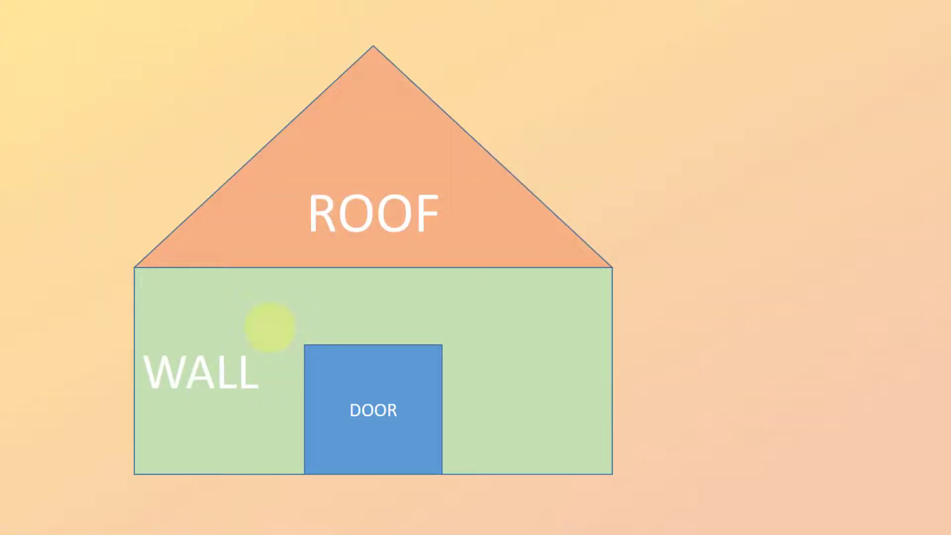
pyautogui.click(270, 327)
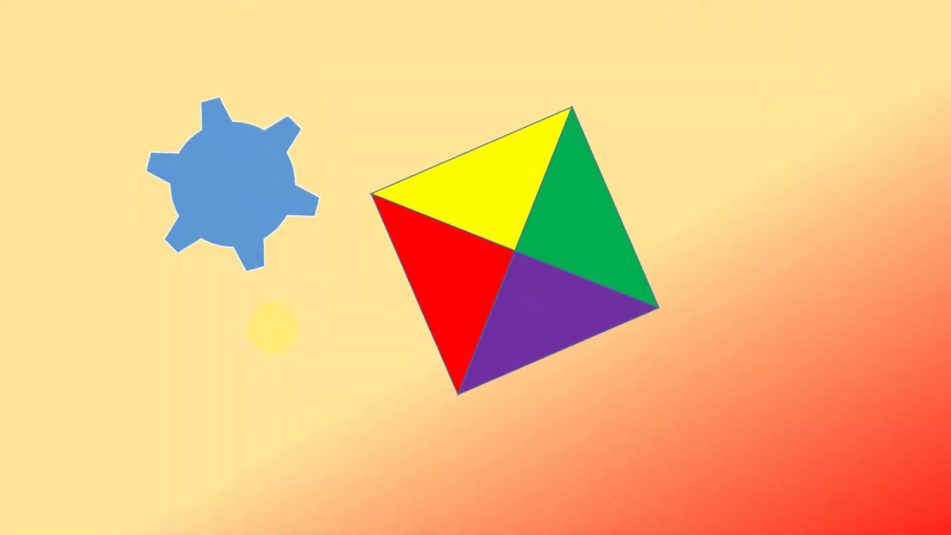
pyautogui.click(257, 342)
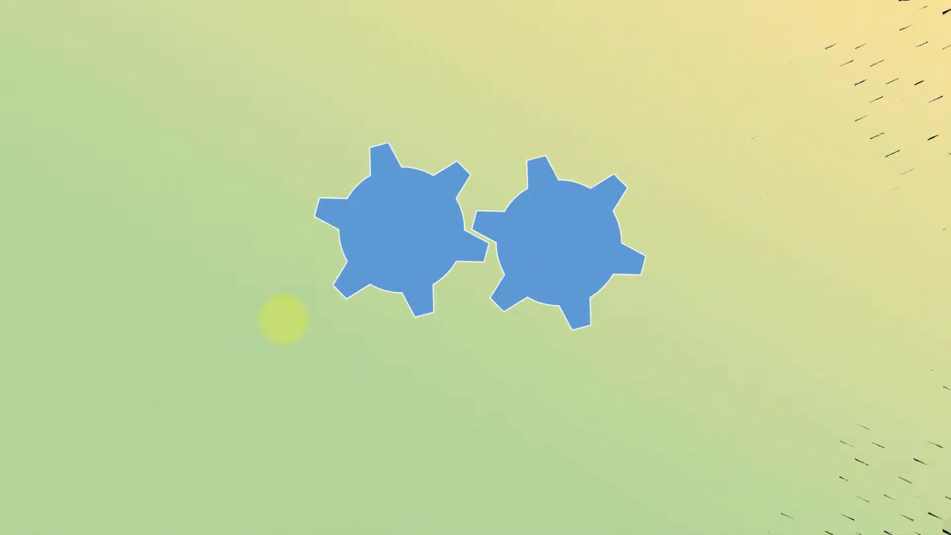
pyautogui.click(230, 387)
pyautogui.click(231, 387)
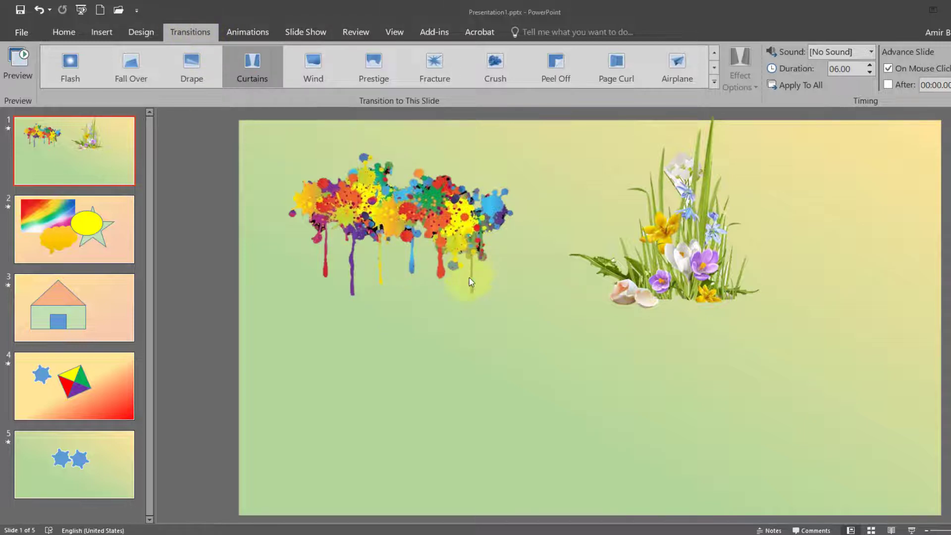
# Step: Return to slide 1 and replay its Curtains transition
pyautogui.click(87, 212)
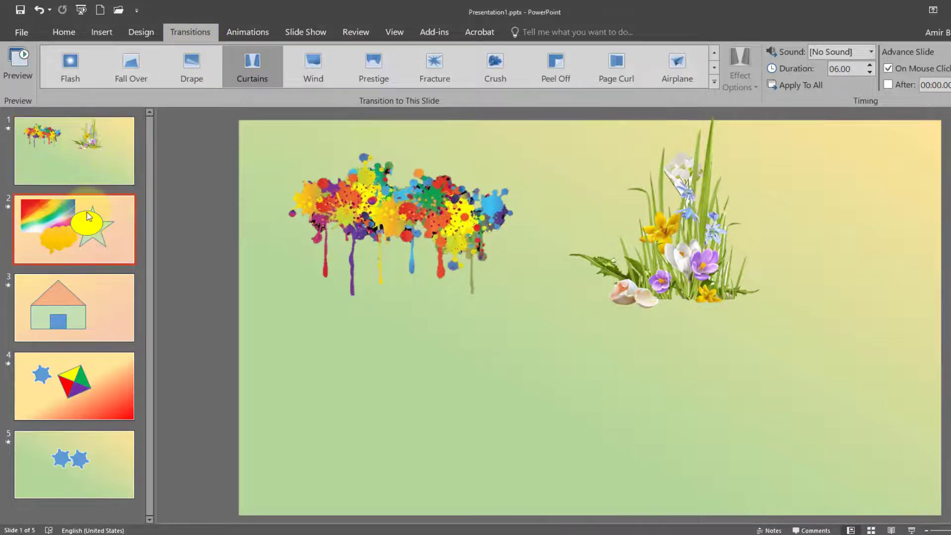
pyautogui.click(88, 157)
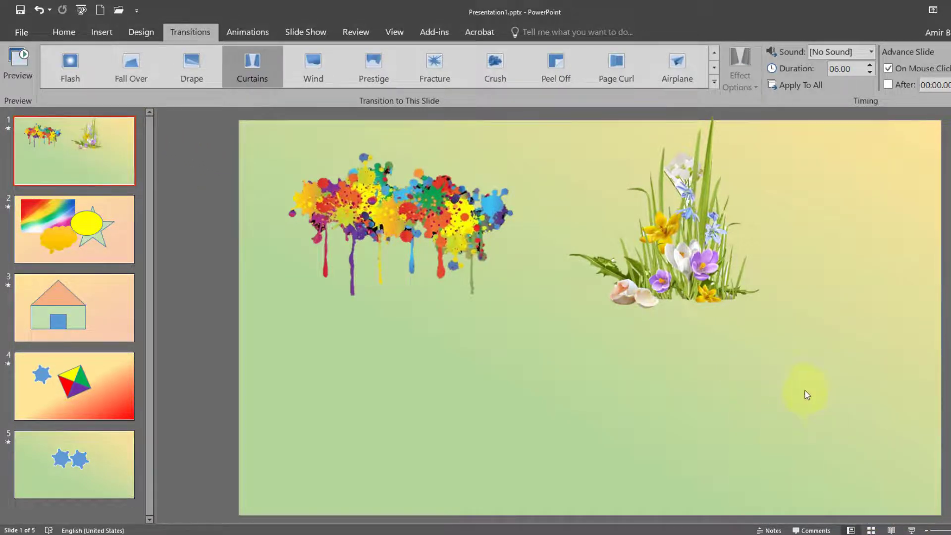
pyautogui.click(251, 69)
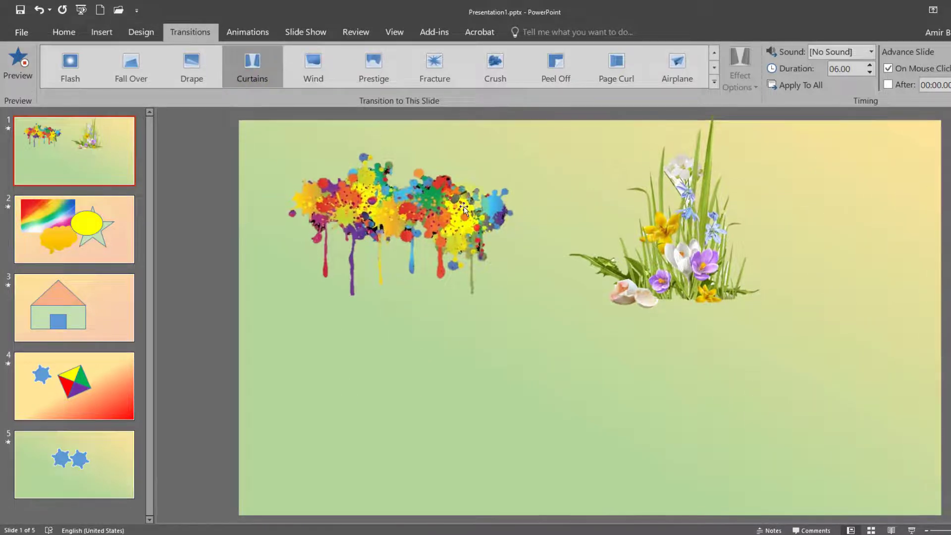
pyautogui.click(190, 31)
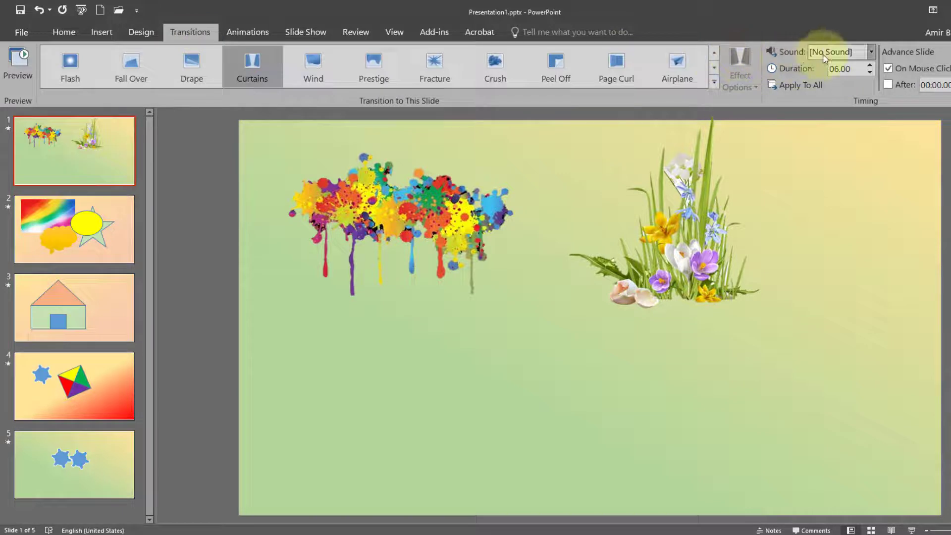
# Step: Add the Applause sound to slide 1's transition and replay the Curtains effect with it
pyautogui.click(871, 53)
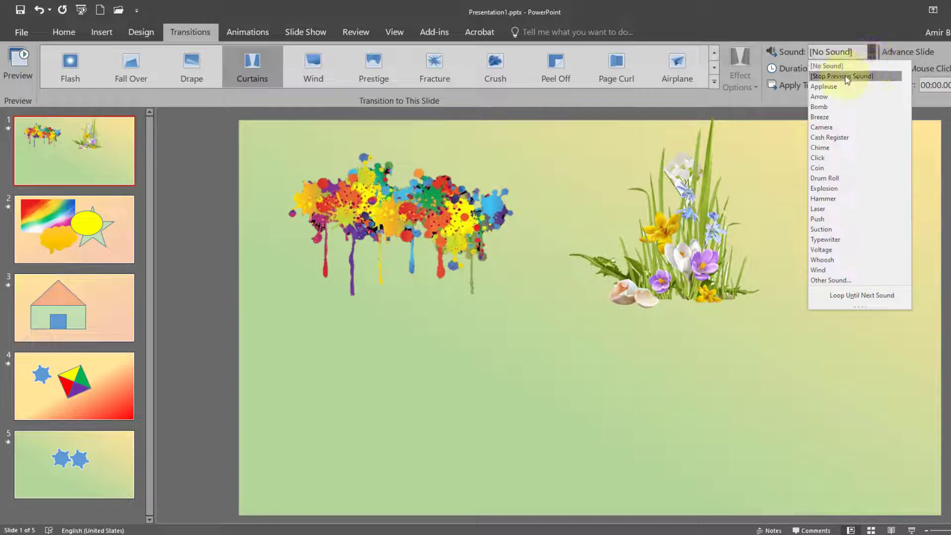
pyautogui.click(823, 87)
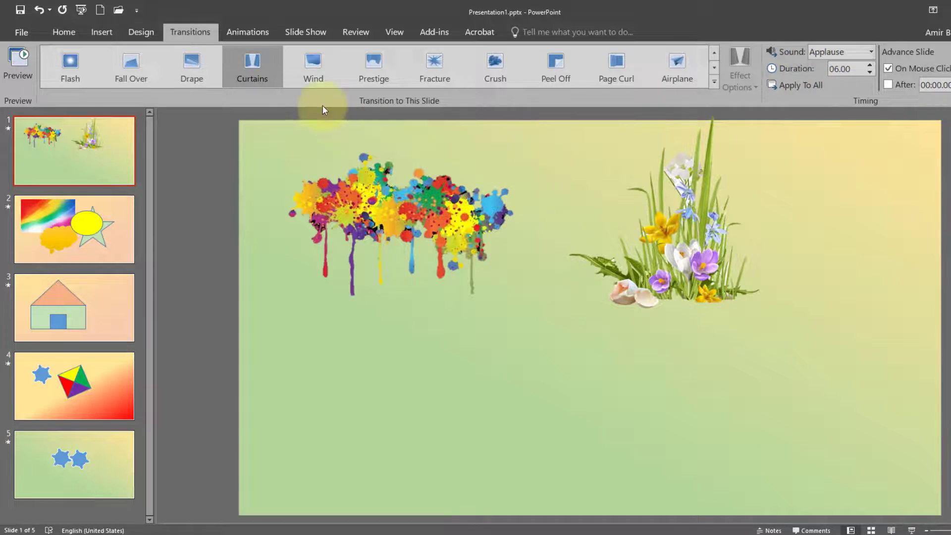
pyautogui.click(255, 73)
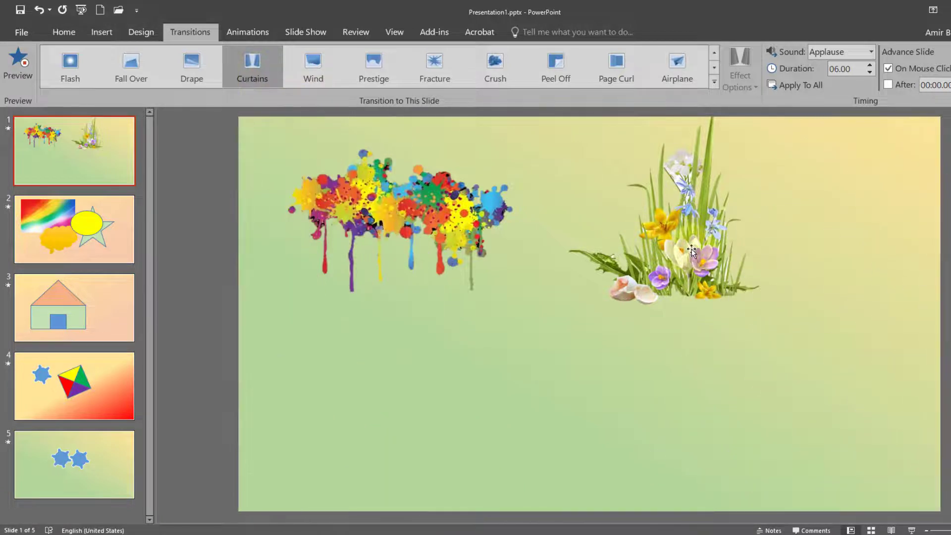
# Step: Add the Breeze sound to slide 2's transition and replay the Shape effect with it
pyautogui.click(79, 233)
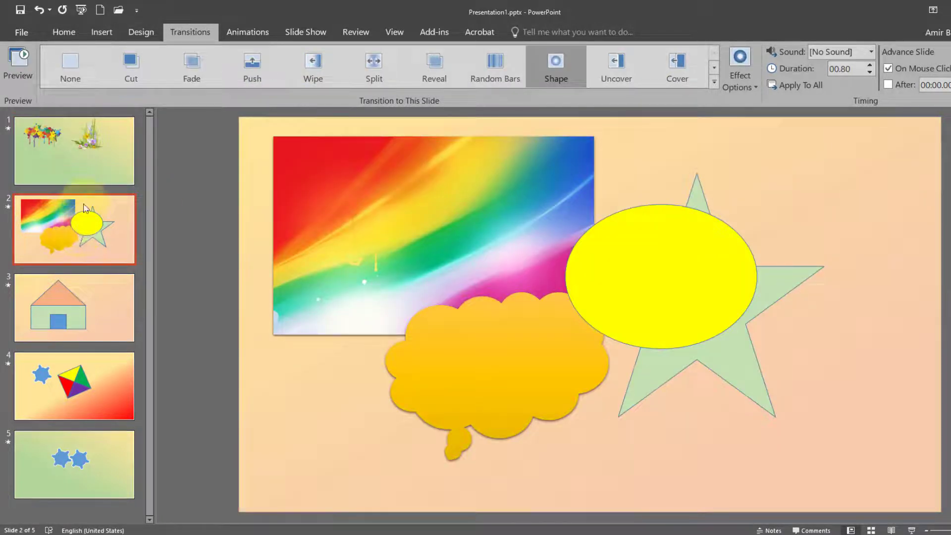
pyautogui.click(551, 64)
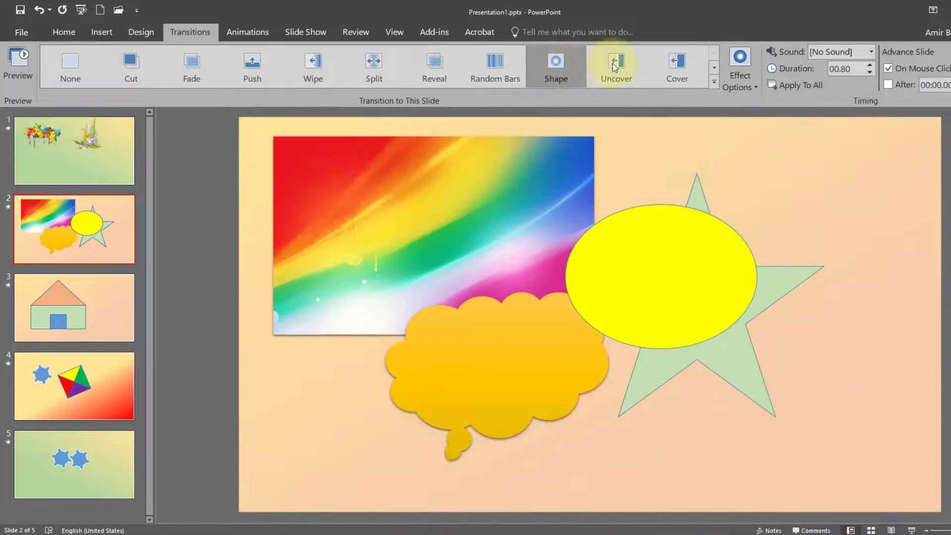
pyautogui.click(871, 52)
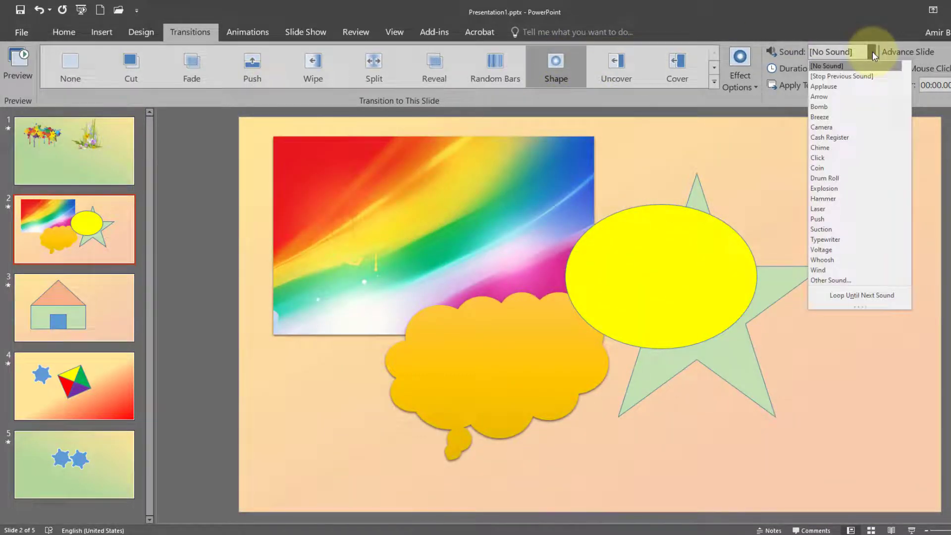
pyautogui.click(840, 117)
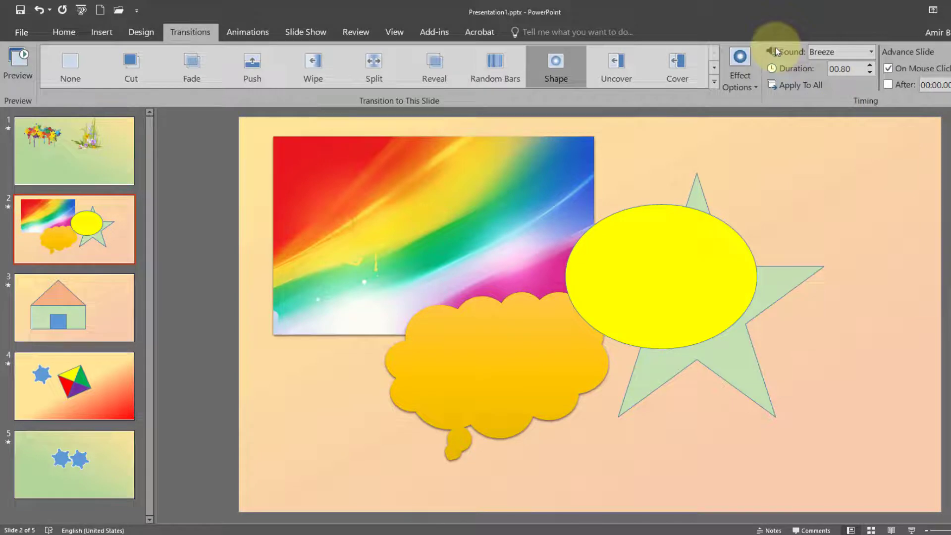
pyautogui.click(555, 70)
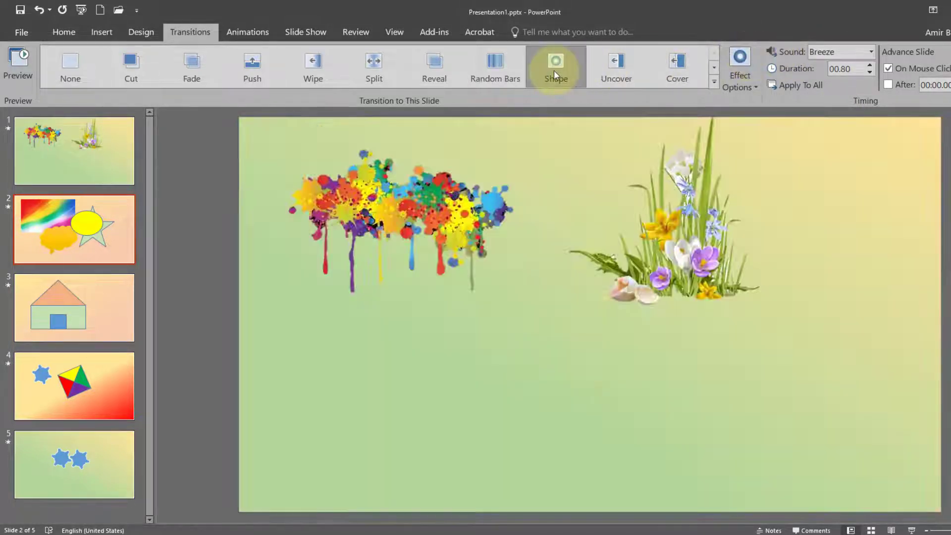
# Step: Add the Push sound to slide 3's transition and replay the Uncover effect with it
pyautogui.click(99, 303)
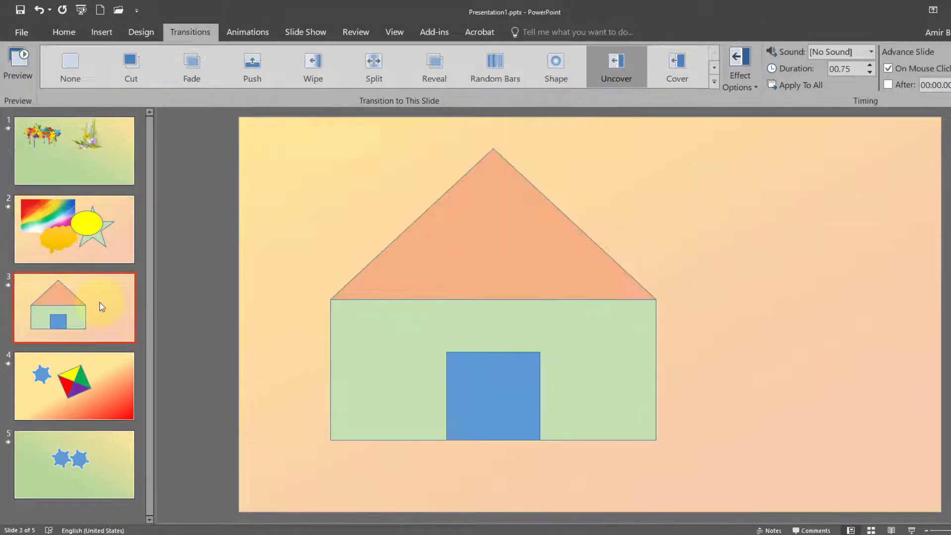
pyautogui.click(615, 72)
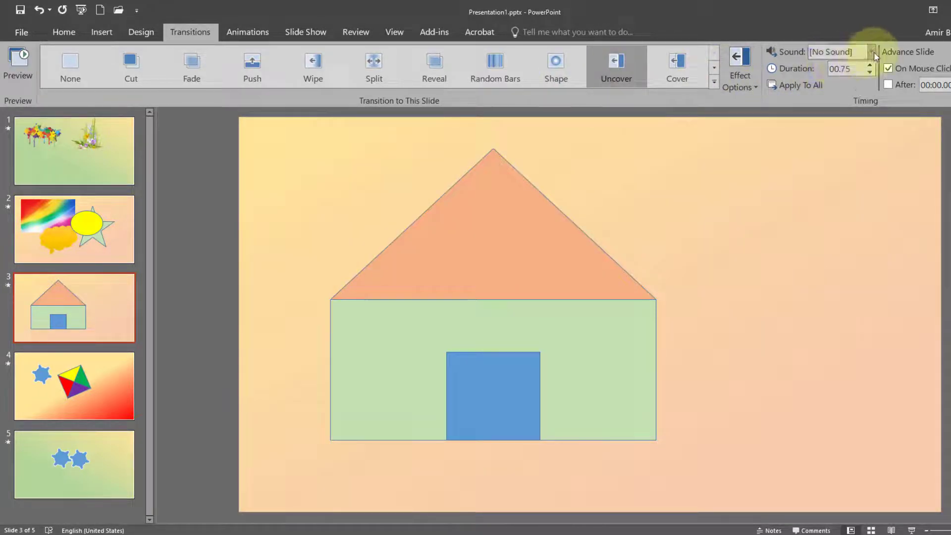
pyautogui.click(872, 53)
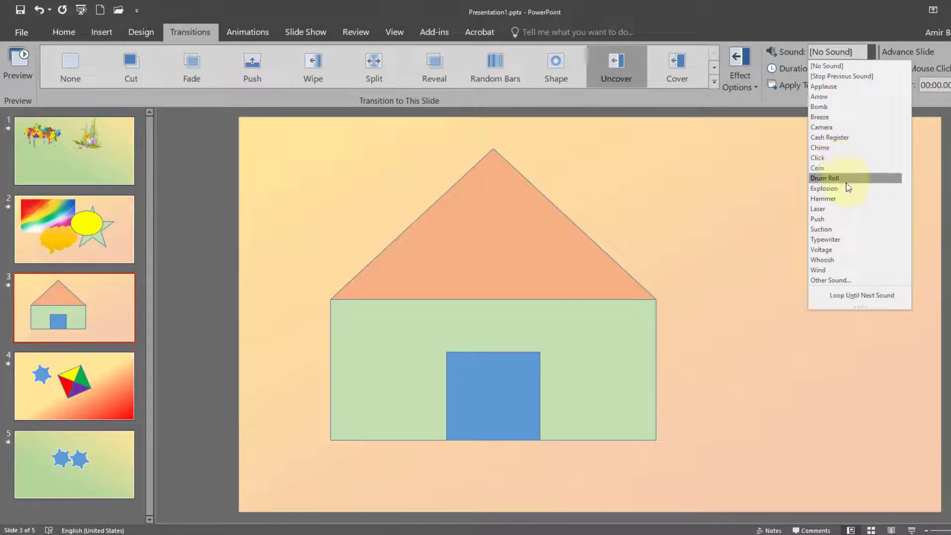
pyautogui.click(845, 218)
pyautogui.click(617, 67)
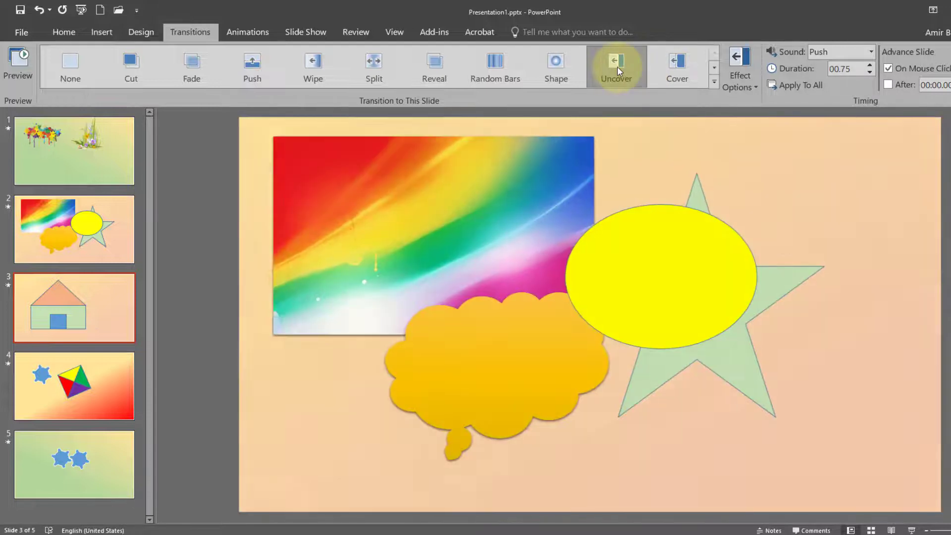
# Step: Add the Whoosh sound to slide 4's transition, replay the Drape effect with it, and go to slide 5
pyautogui.click(108, 400)
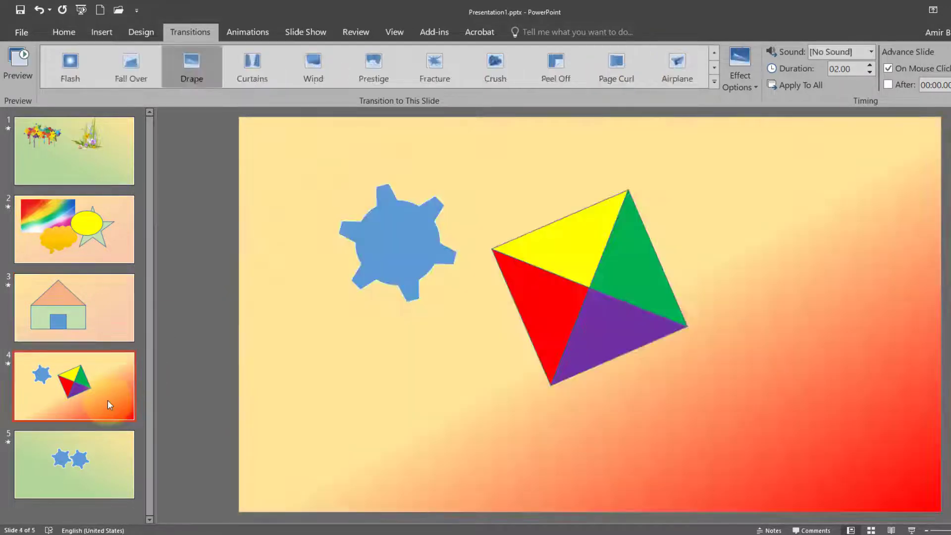
pyautogui.click(198, 72)
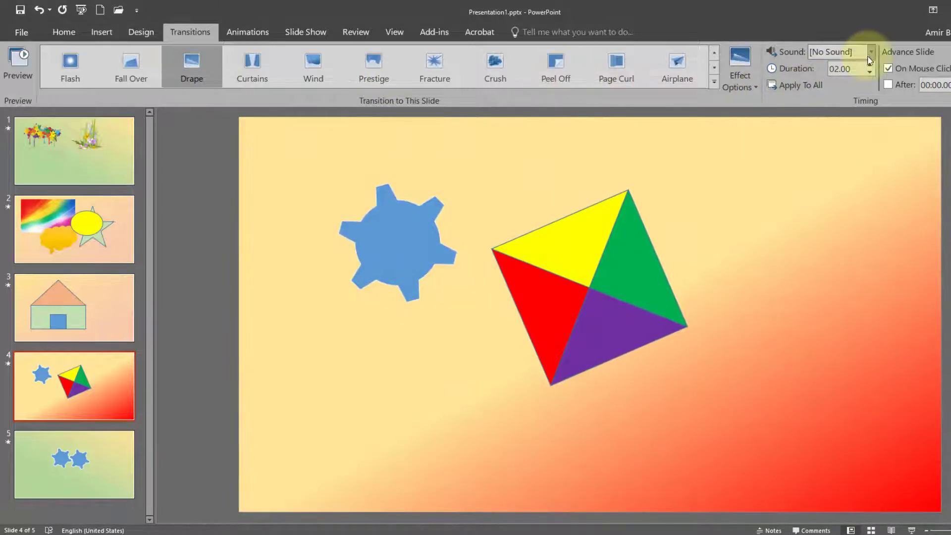
pyautogui.click(869, 53)
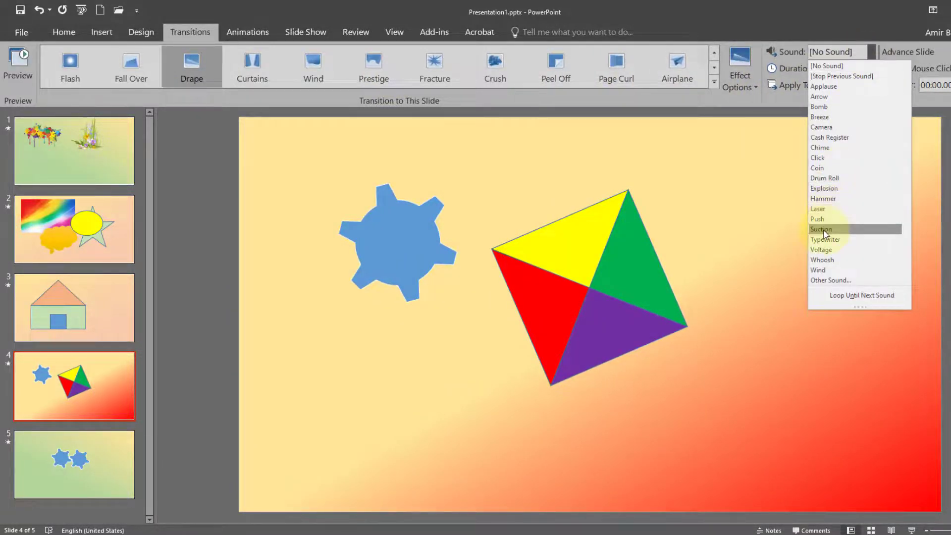
pyautogui.click(814, 260)
pyautogui.click(191, 69)
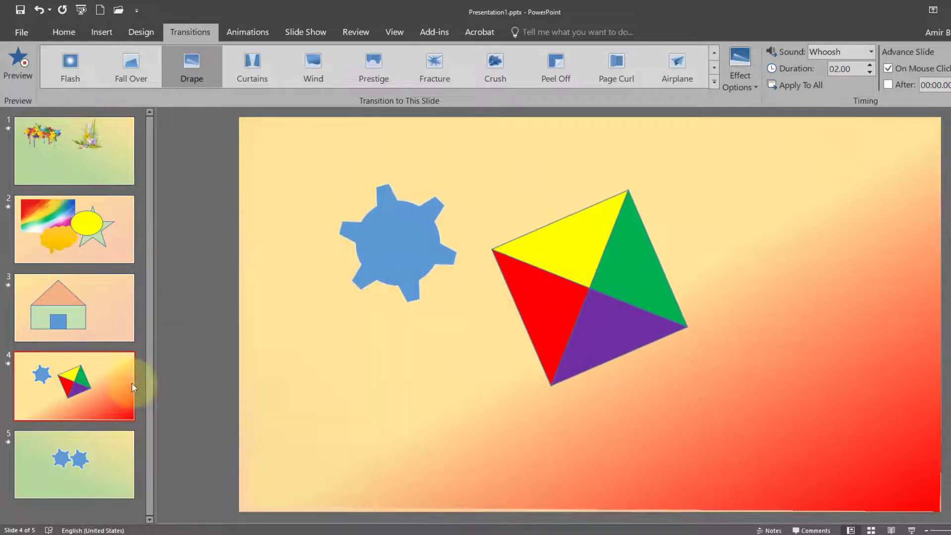
pyautogui.click(74, 463)
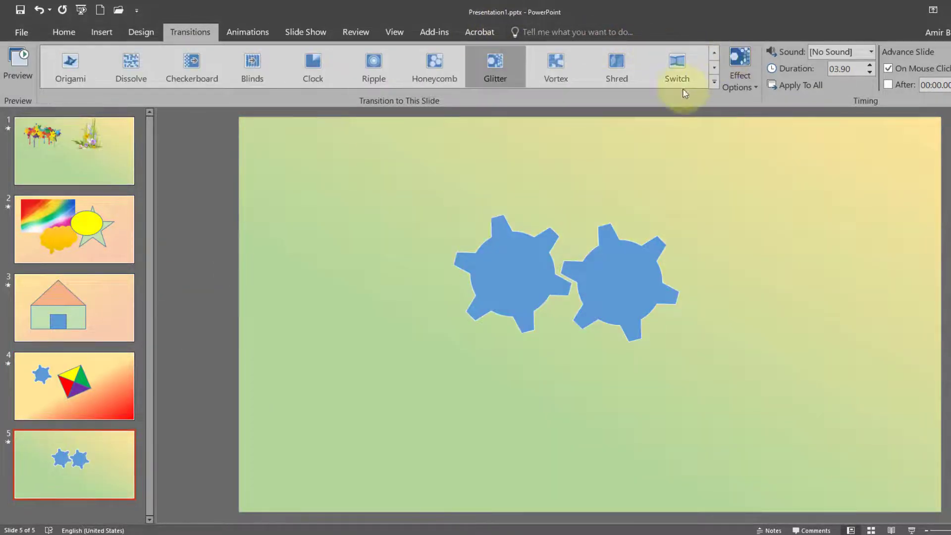
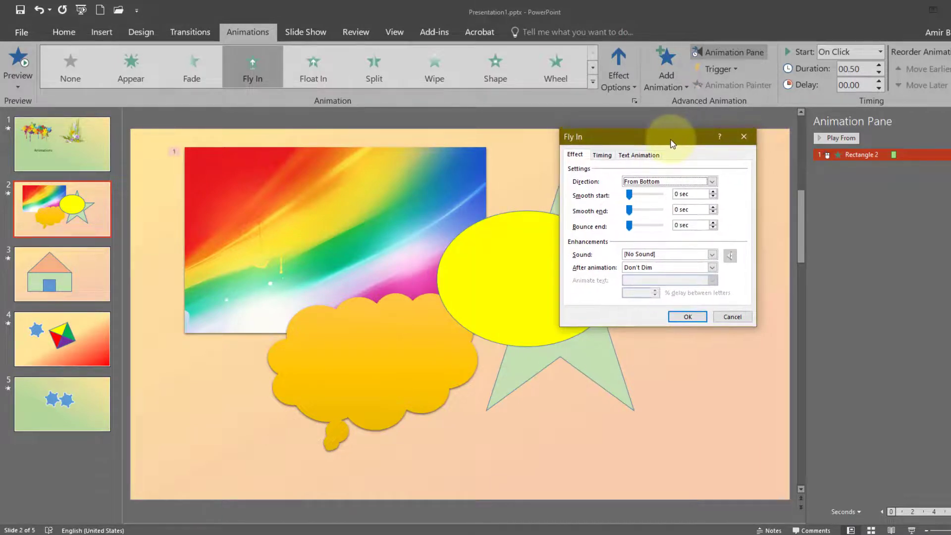
# Step: Set the duration of the rainbow rectangle's Fly In animation on slide 2 to 2 seconds (Medium)
pyautogui.click(600, 157)
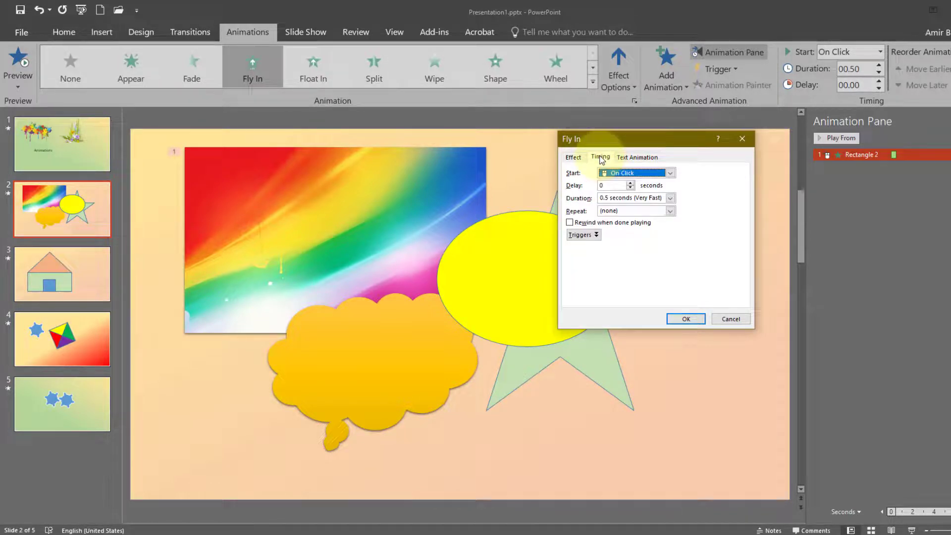
pyautogui.click(671, 199)
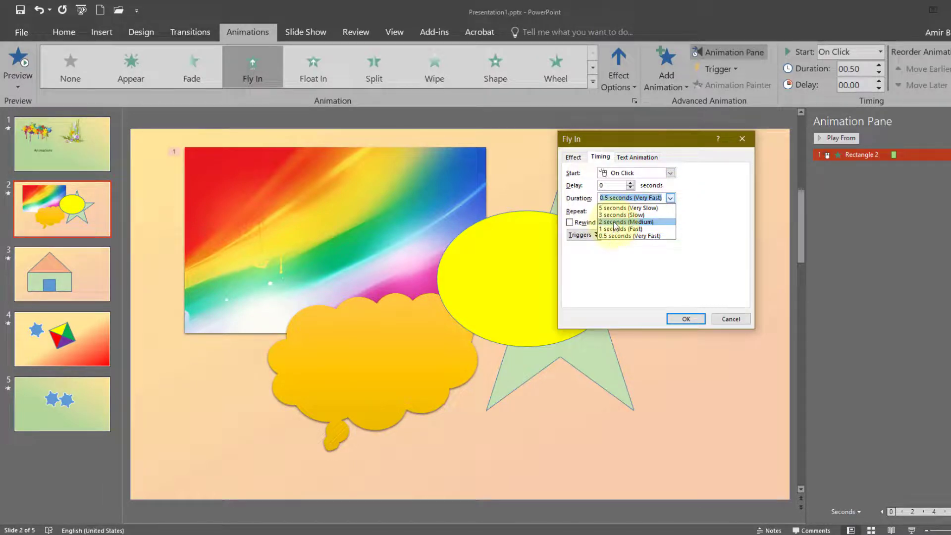
pyautogui.press('Escape')
pyautogui.click(685, 318)
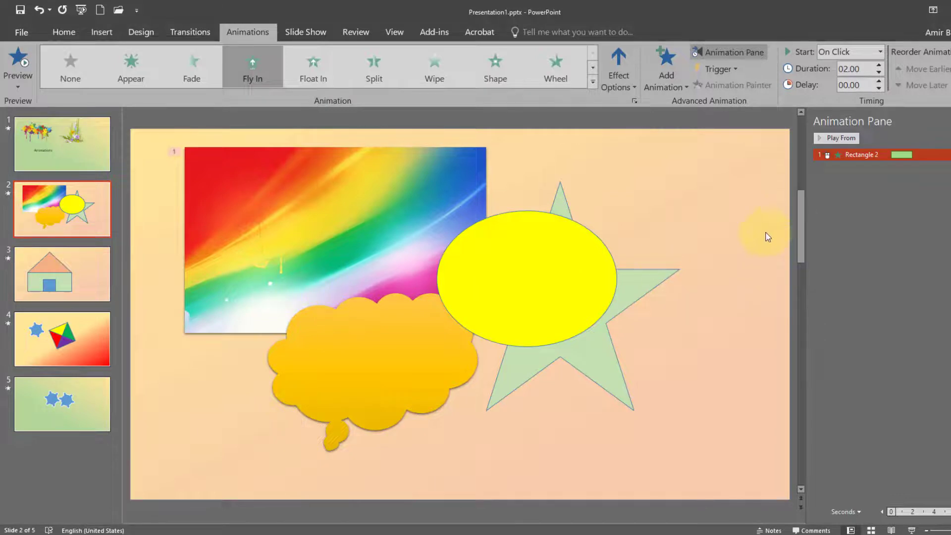
# Step: Apply the Shape animation to the yellow oval and the Wheel animation to the orange cloud callout on slide 2
pyautogui.click(515, 257)
pyautogui.click(497, 67)
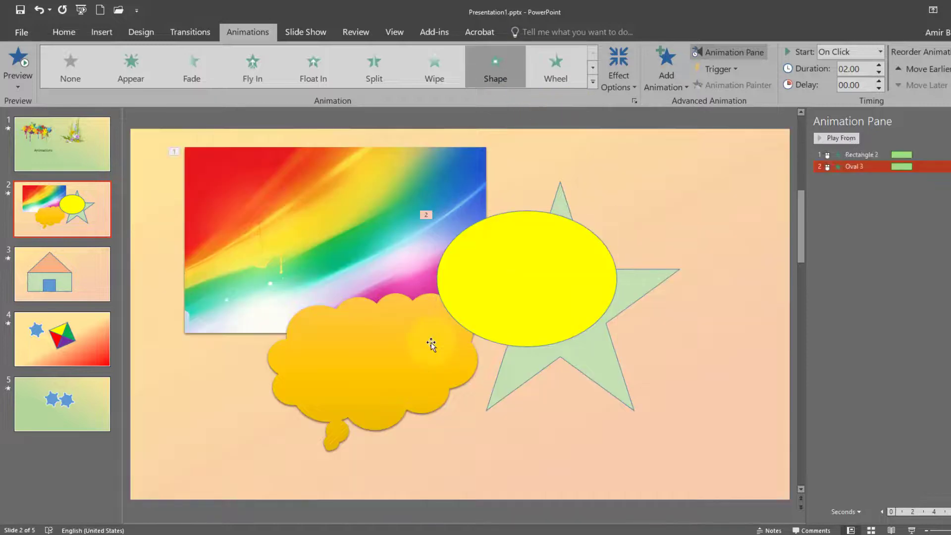
pyautogui.click(431, 342)
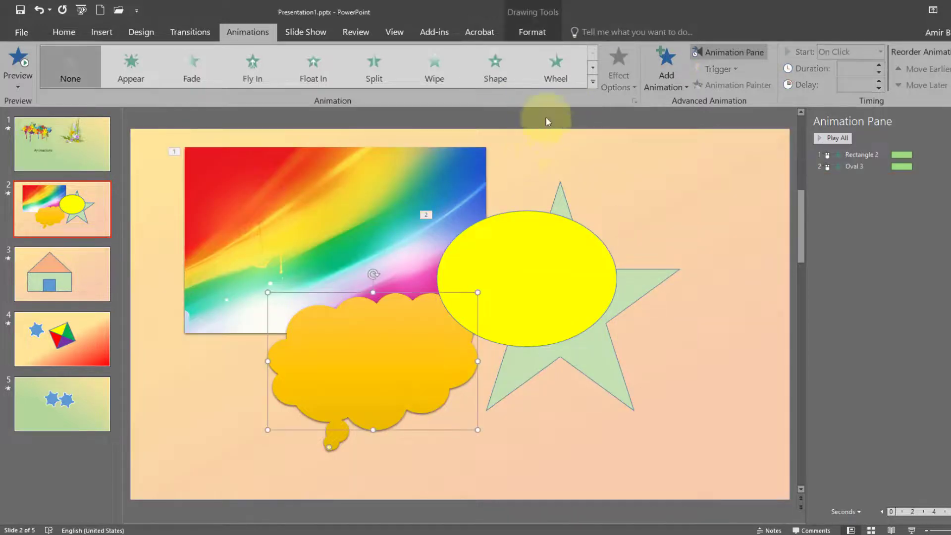
pyautogui.click(565, 75)
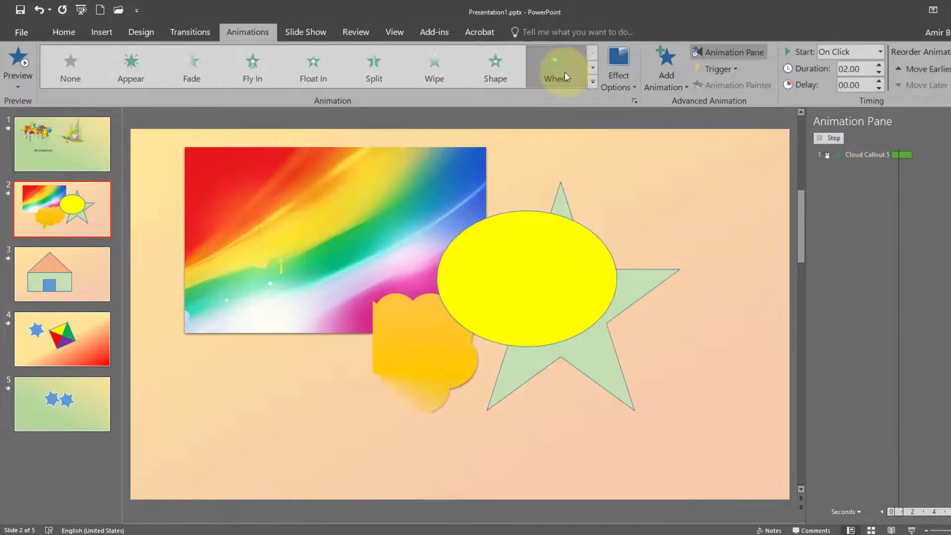
pyautogui.click(603, 368)
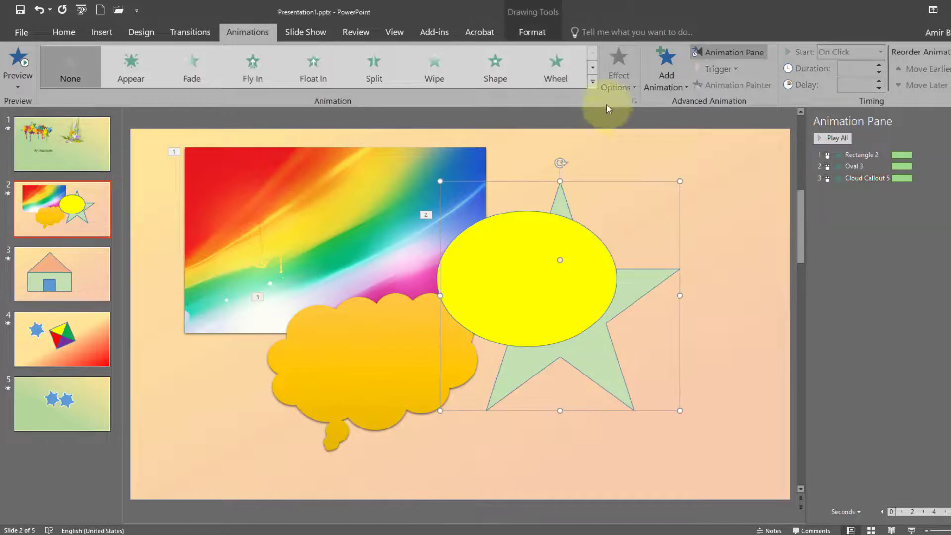
pyautogui.click(593, 83)
pyautogui.press('Escape')
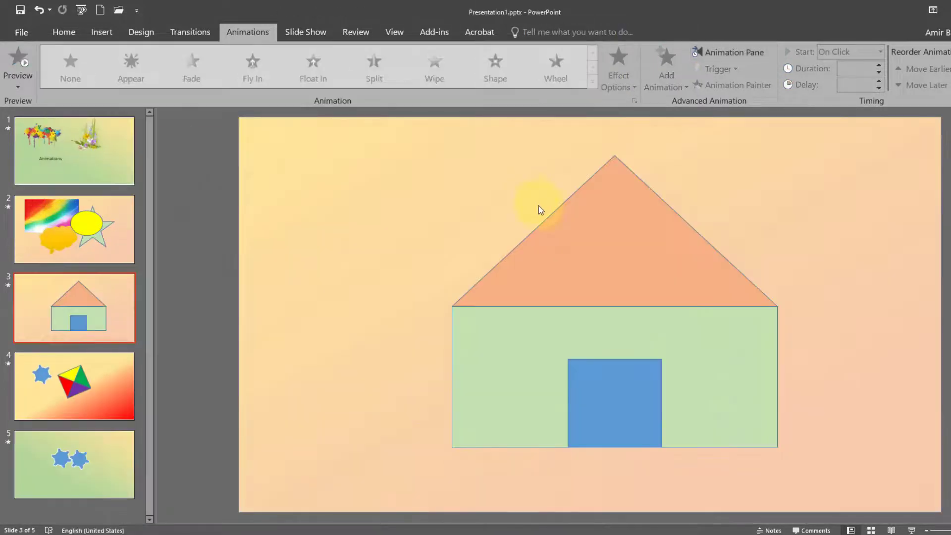
# Step: Apply the Fly In animation to the house's orange roof on slide 3 and look through its direction options
pyautogui.click(609, 255)
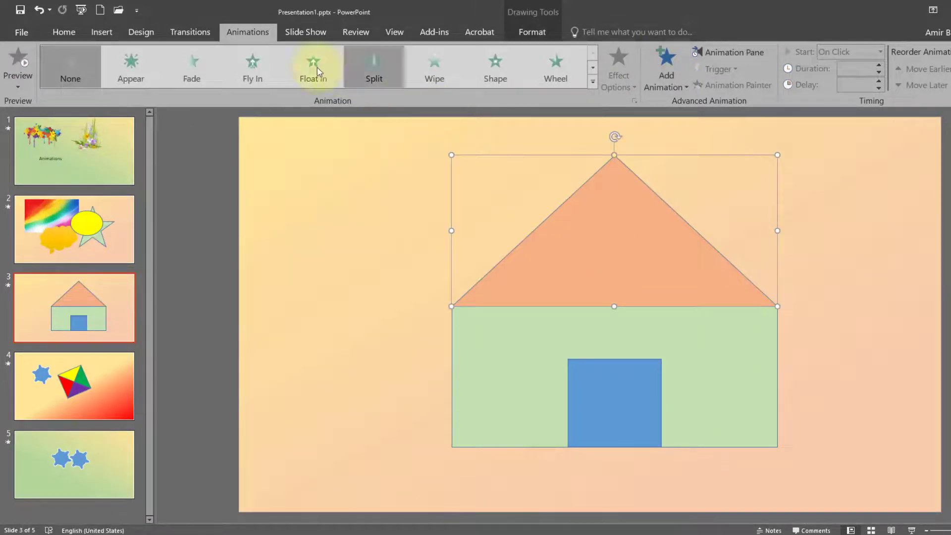
pyautogui.click(254, 72)
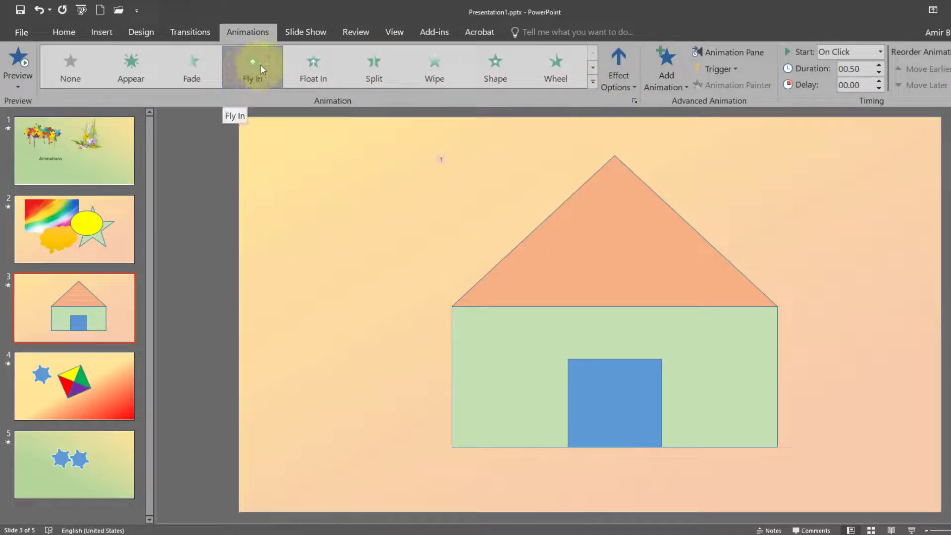
pyautogui.click(619, 79)
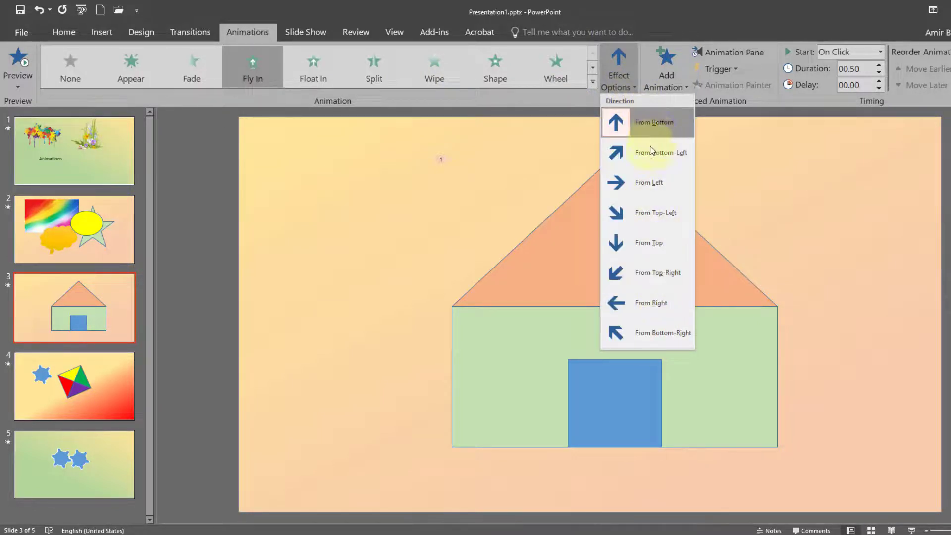
pyautogui.click(460, 166)
pyautogui.click(592, 235)
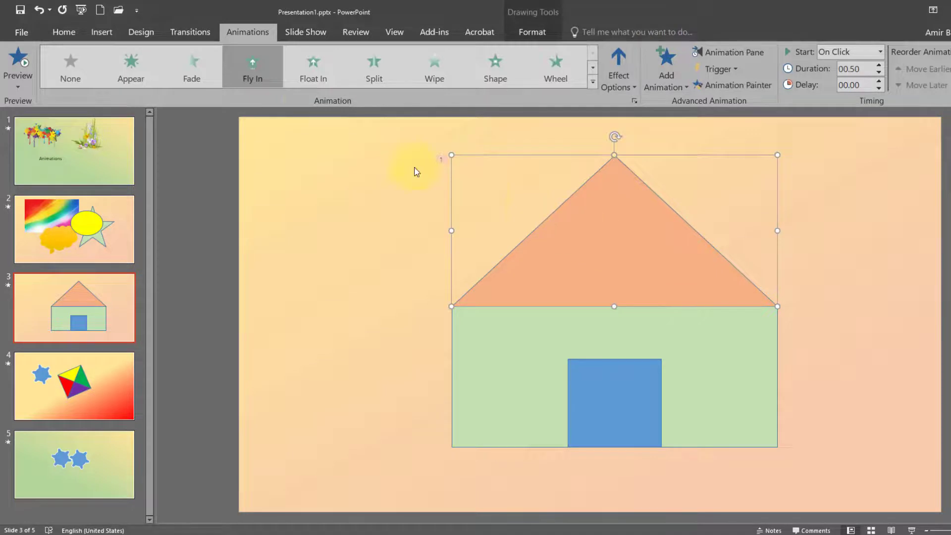
pyautogui.click(266, 75)
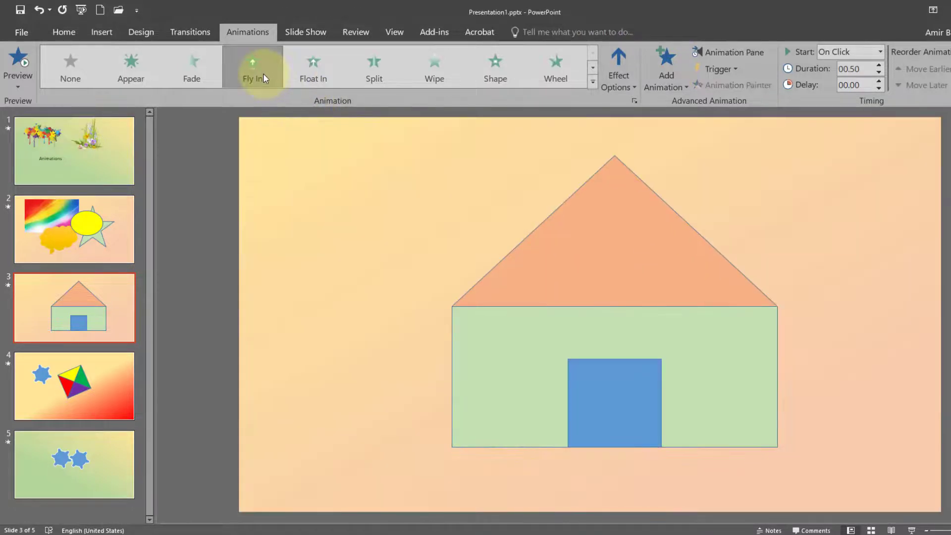
pyautogui.click(630, 89)
pyautogui.click(630, 179)
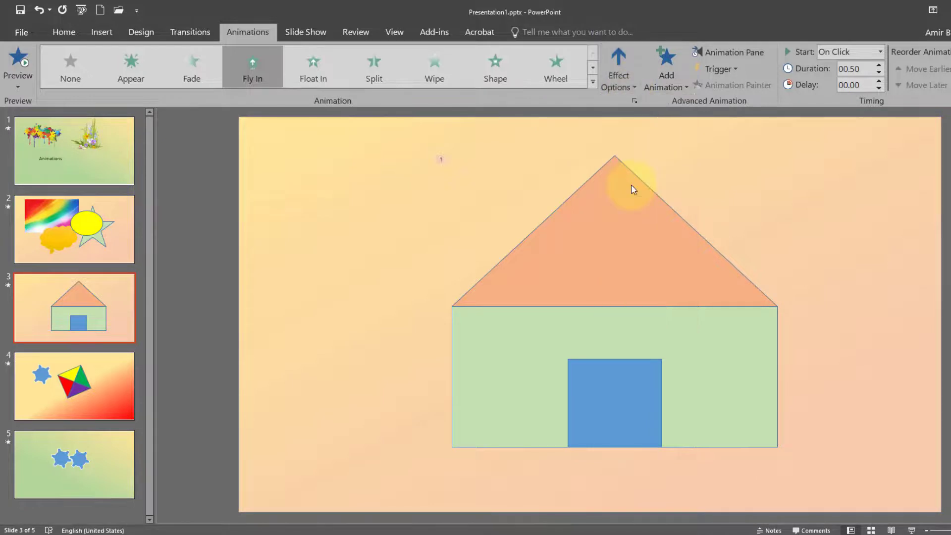
# Step: Apply the Fly In animation to the house's green wall and set its direction to From Right
pyautogui.click(522, 382)
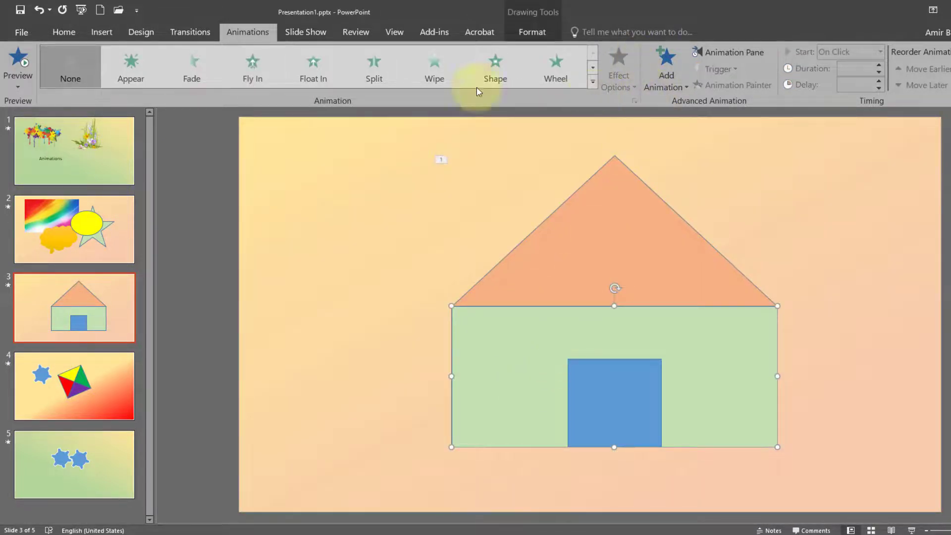
pyautogui.click(237, 61)
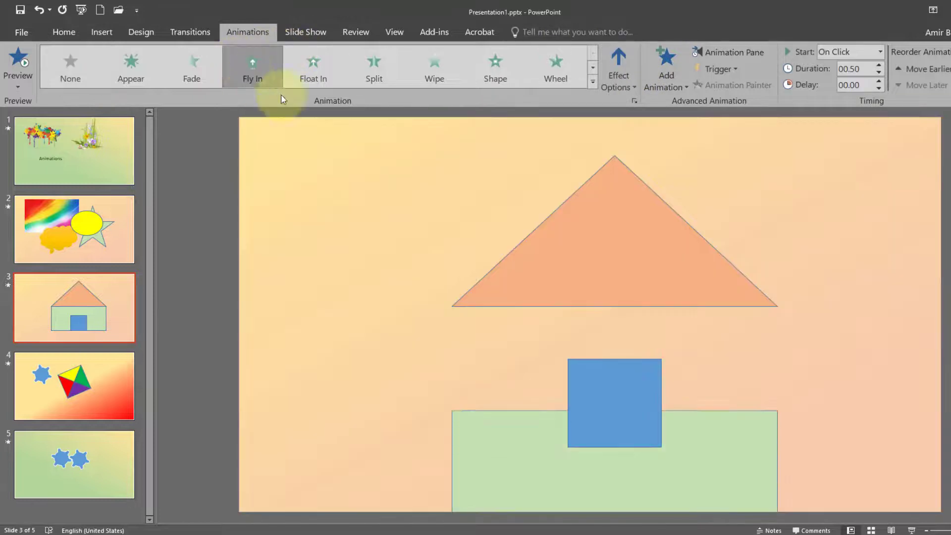
pyautogui.click(632, 85)
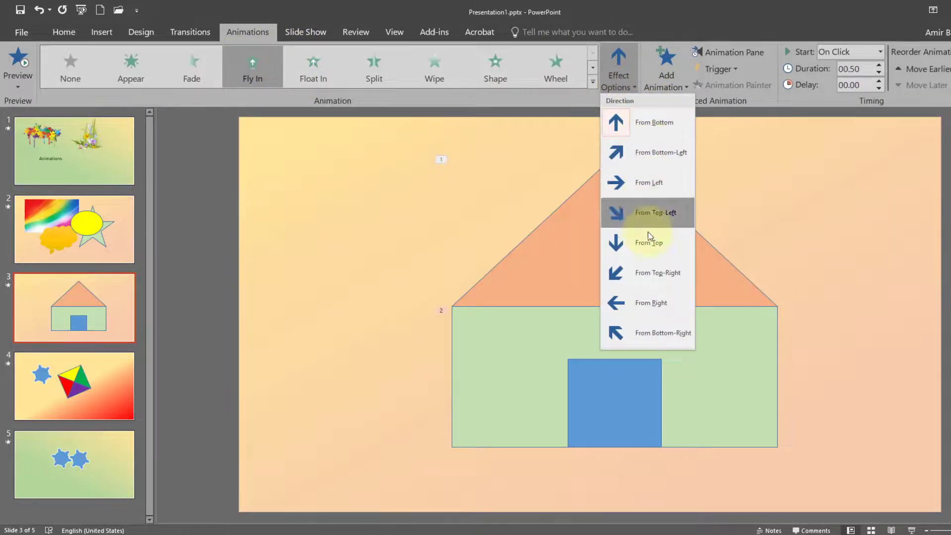
pyautogui.click(644, 301)
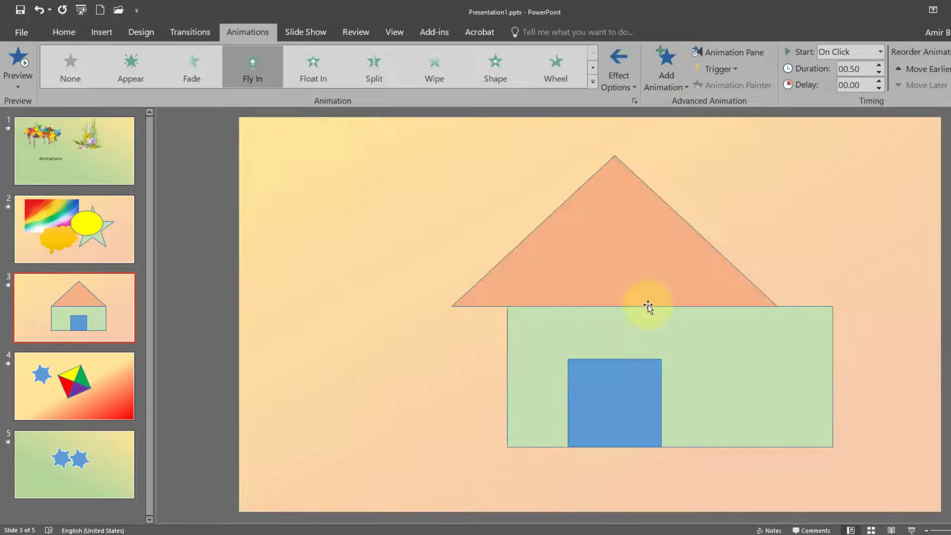
# Step: Apply the Fly In animation to the house's blue door on slide 3 and set its direction to From Top-Right
pyautogui.click(622, 398)
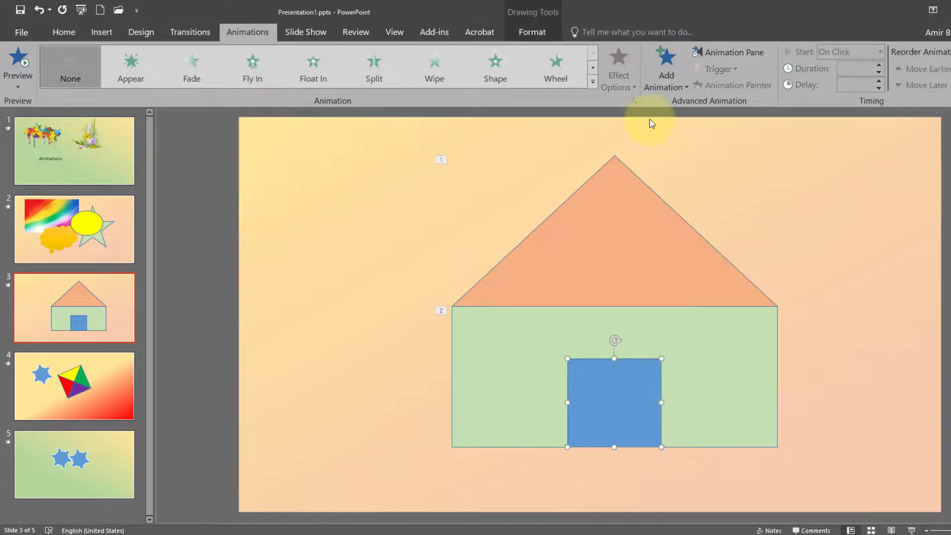
pyautogui.click(253, 67)
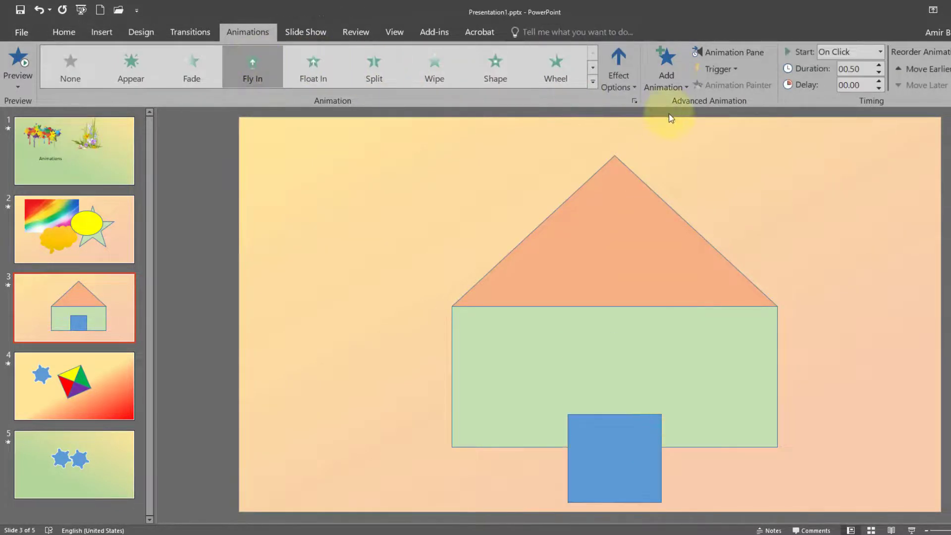
pyautogui.click(634, 92)
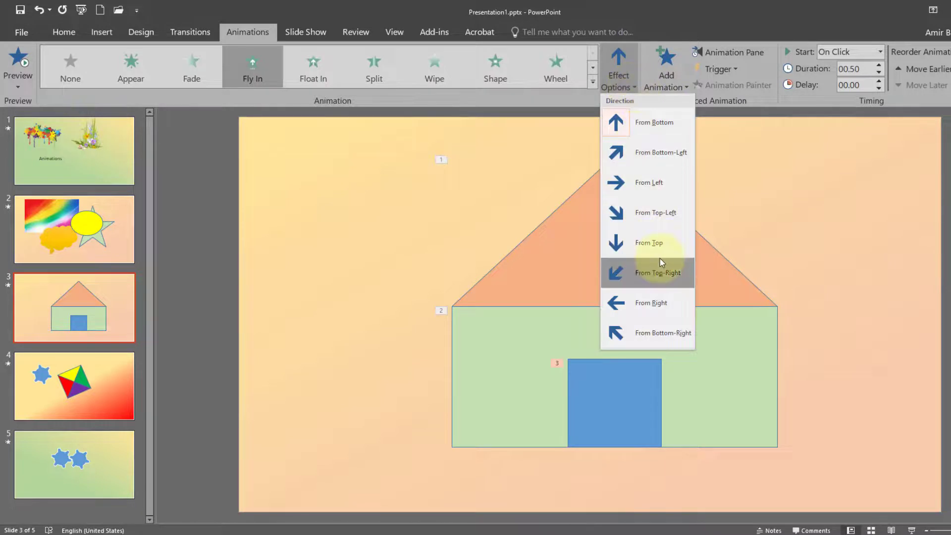
pyautogui.click(646, 273)
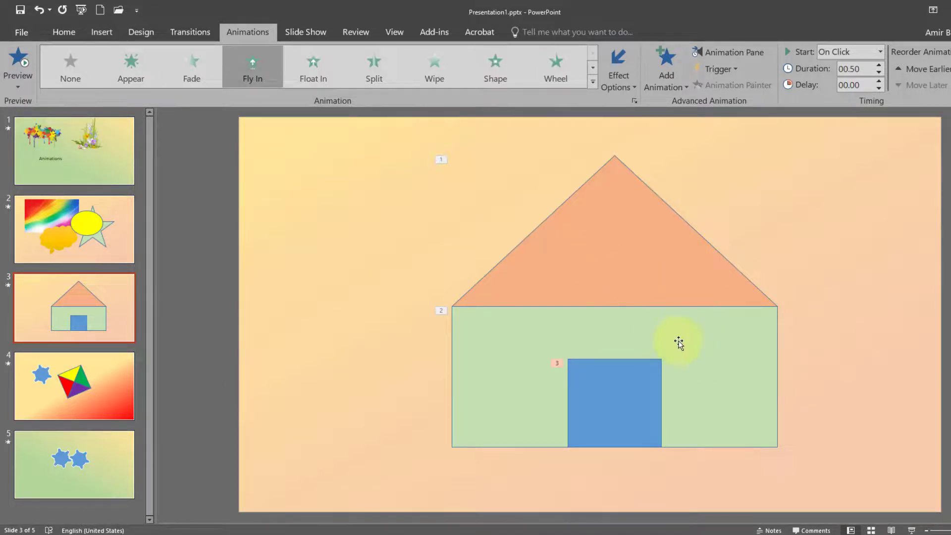
# Step: Play slide 3 as a slide show, advance through the roof, wall and door animations, and return to editing
pyautogui.click(911, 530)
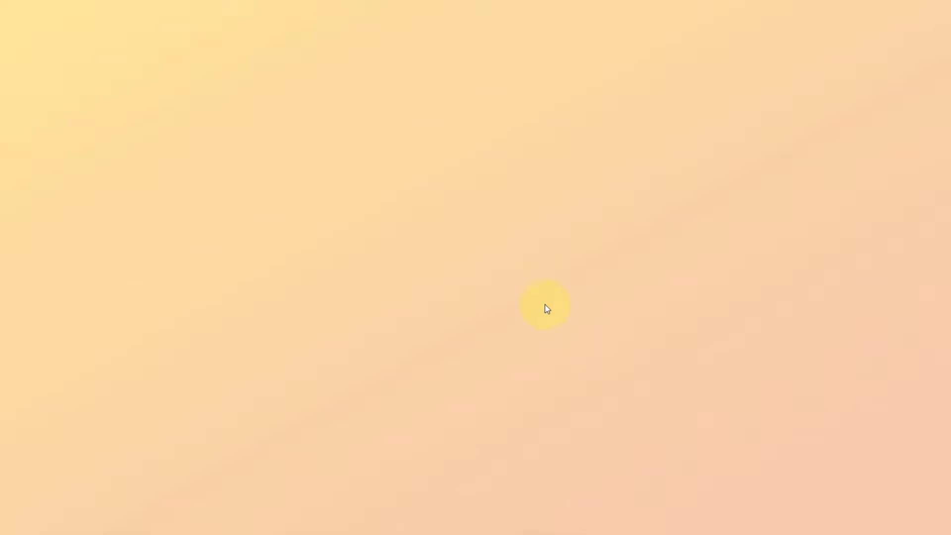
pyautogui.click(545, 304)
pyautogui.click(563, 393)
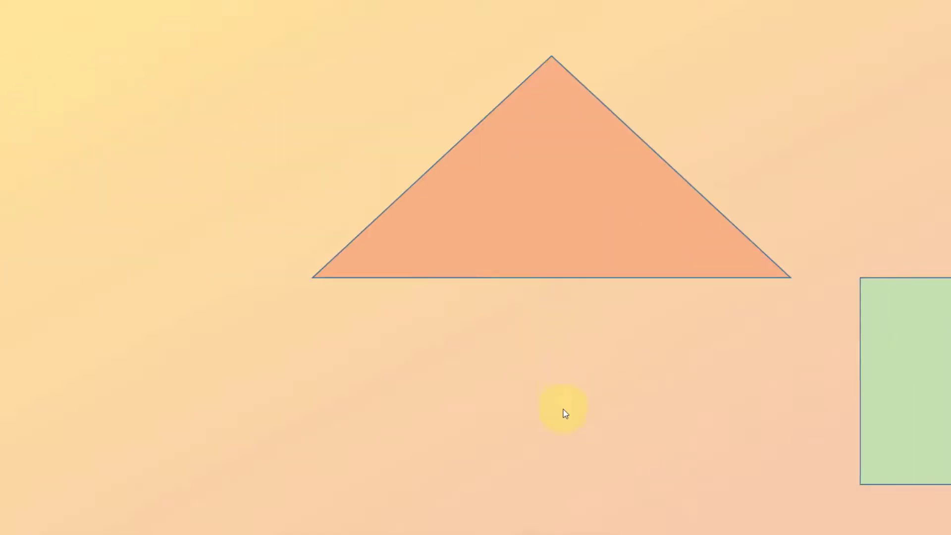
pyautogui.click(598, 474)
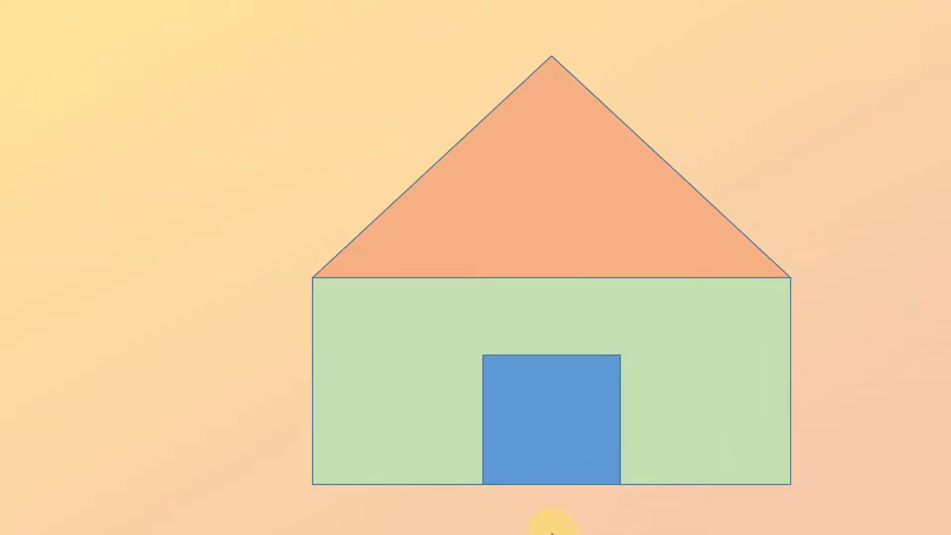
pyautogui.press('Escape')
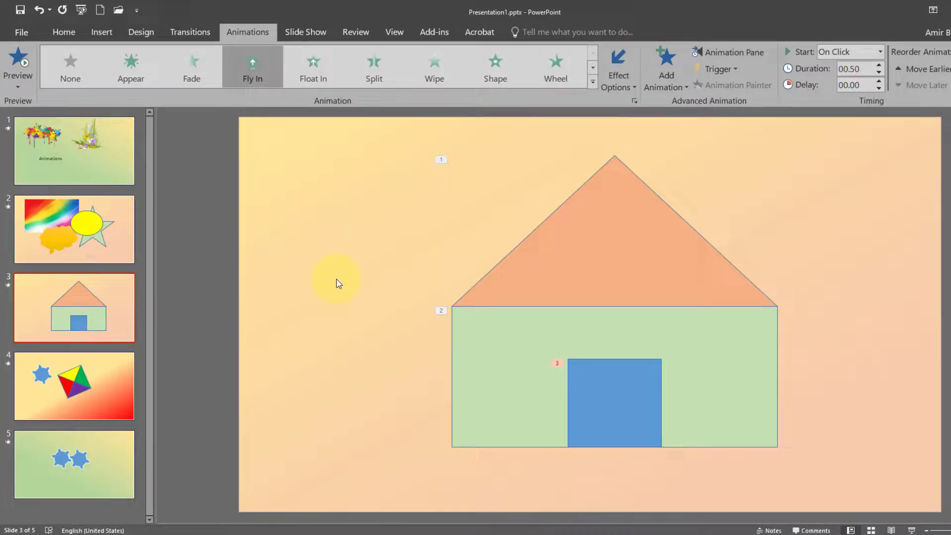
# Step: Move the multicoloured square on slide 4 slightly away from the gear and apply the Spin emphasis animation to it
pyautogui.scroll(-1, 337, 278)
pyautogui.click(409, 242)
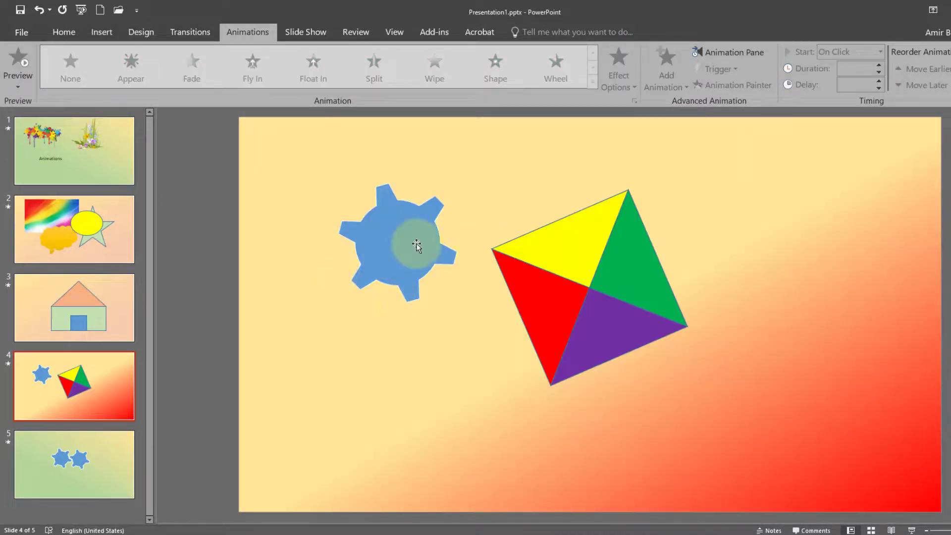
pyautogui.click(578, 280)
pyautogui.moveTo(580, 279); pyautogui.dragTo(630, 281)
pyautogui.click(593, 82)
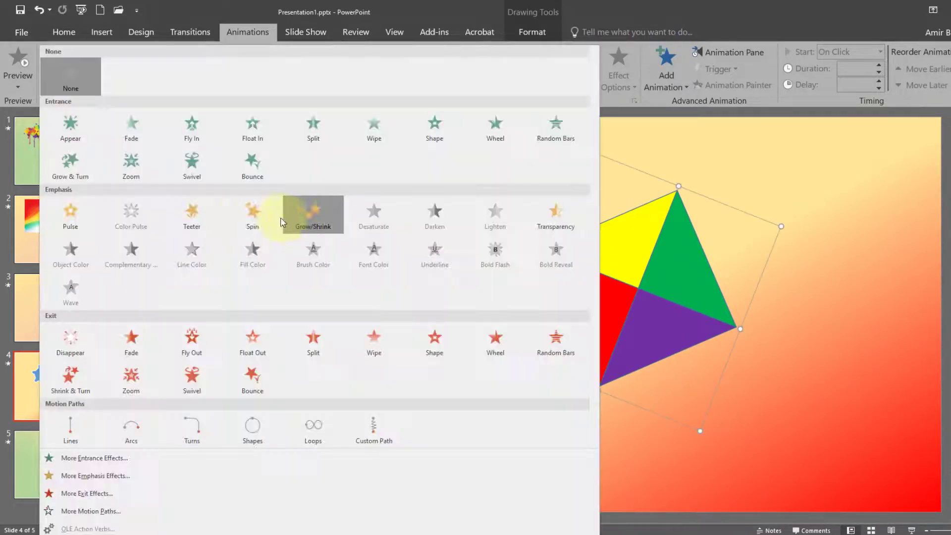
pyautogui.click(251, 213)
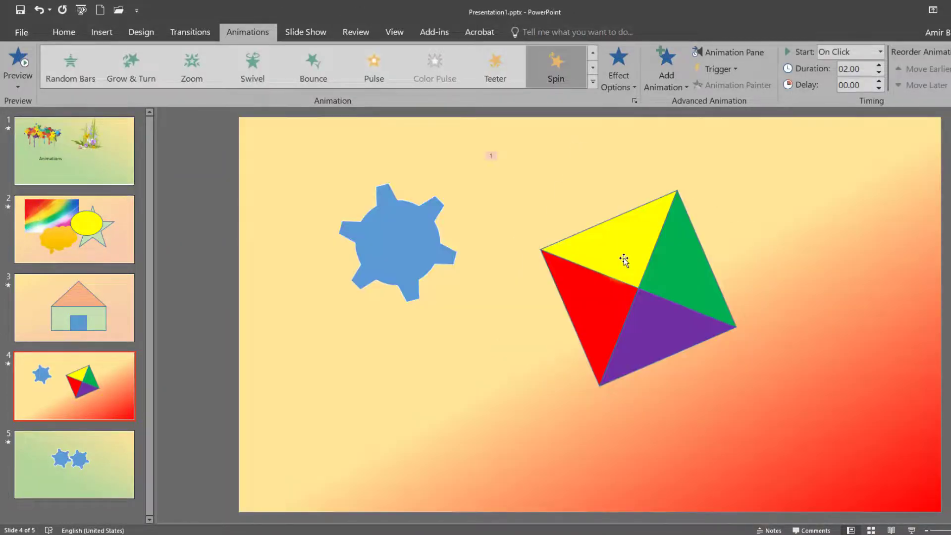
# Step: Play slide 4 as a slide show to watch the multicoloured square spin, and return to editing
pyautogui.click(624, 259)
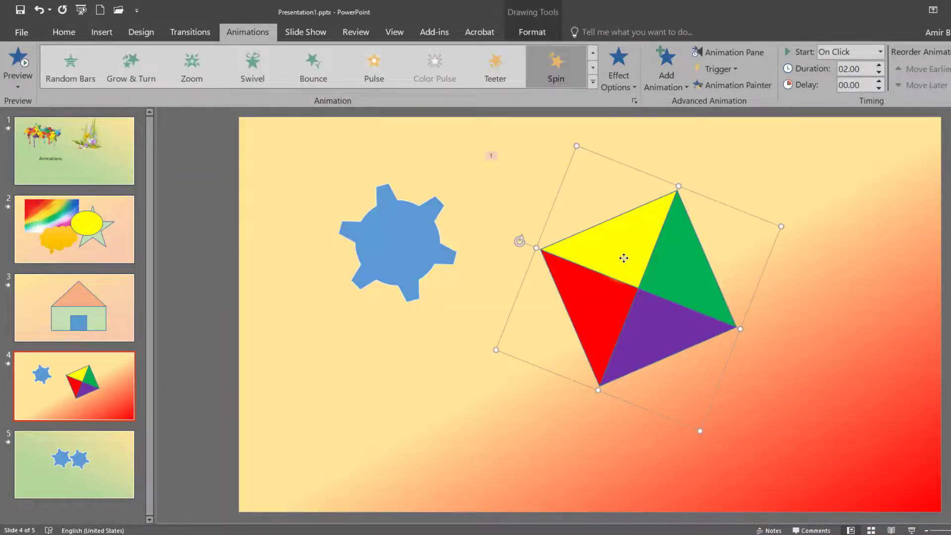
pyautogui.click(913, 530)
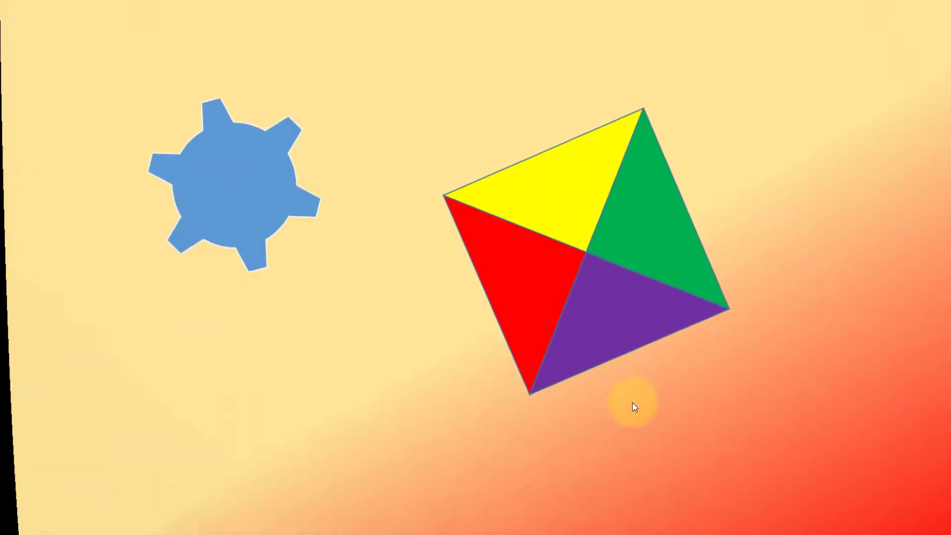
pyautogui.click(630, 414)
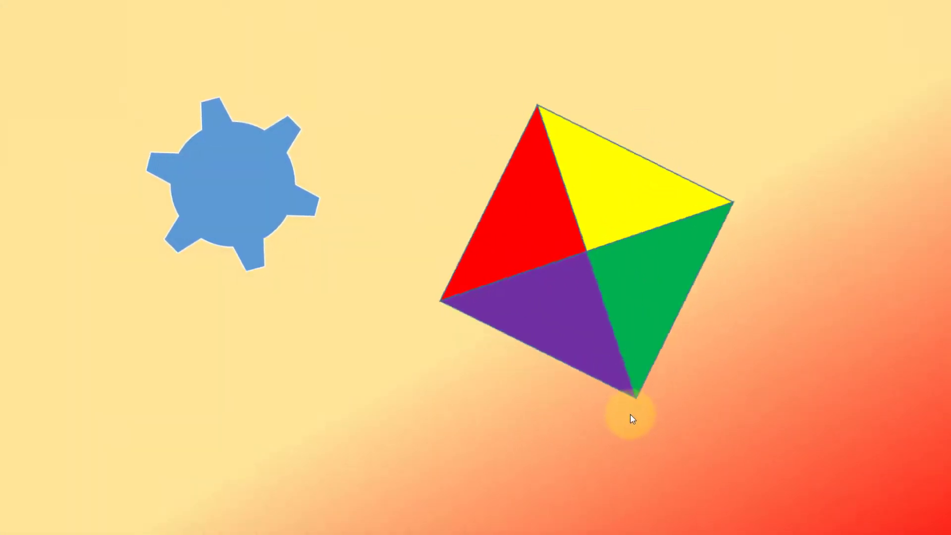
pyautogui.press('Escape')
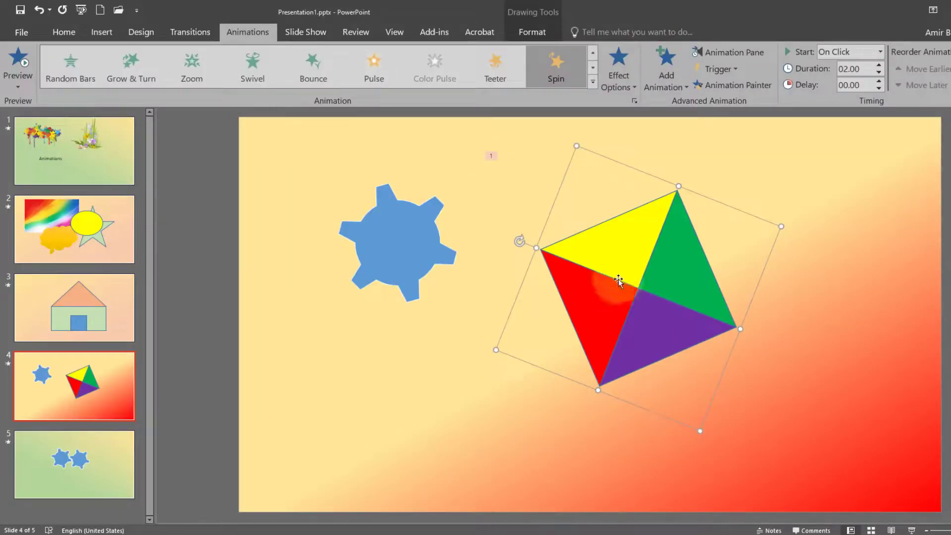
# Step: Open the effect settings of the multicoloured square's Spin animation and look through its spin amount options
pyautogui.click(727, 54)
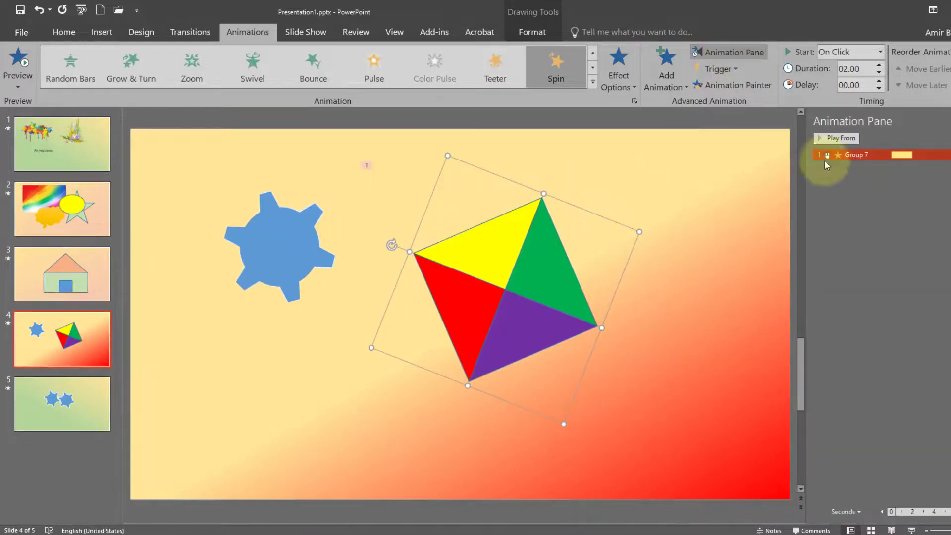
pyautogui.doubleClick(850, 155)
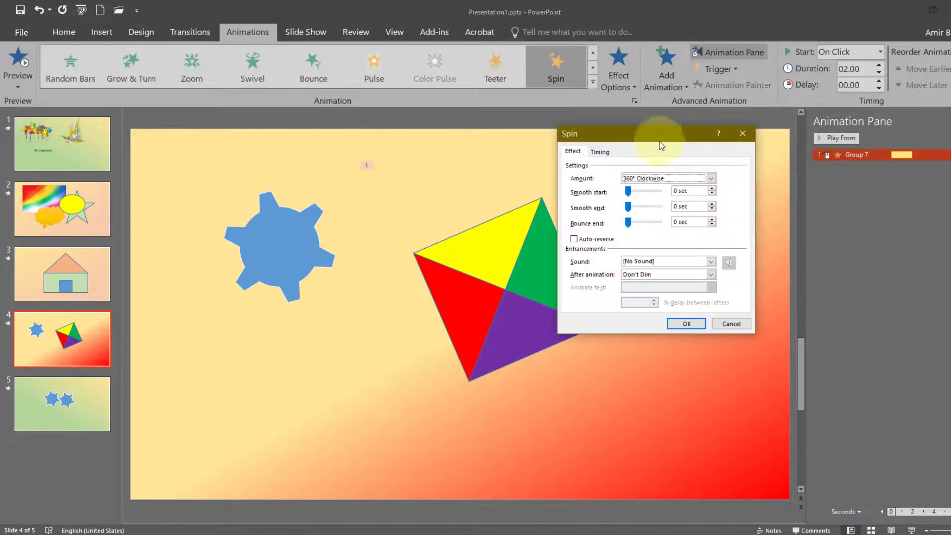
pyautogui.moveTo(667, 145); pyautogui.dragTo(734, 165)
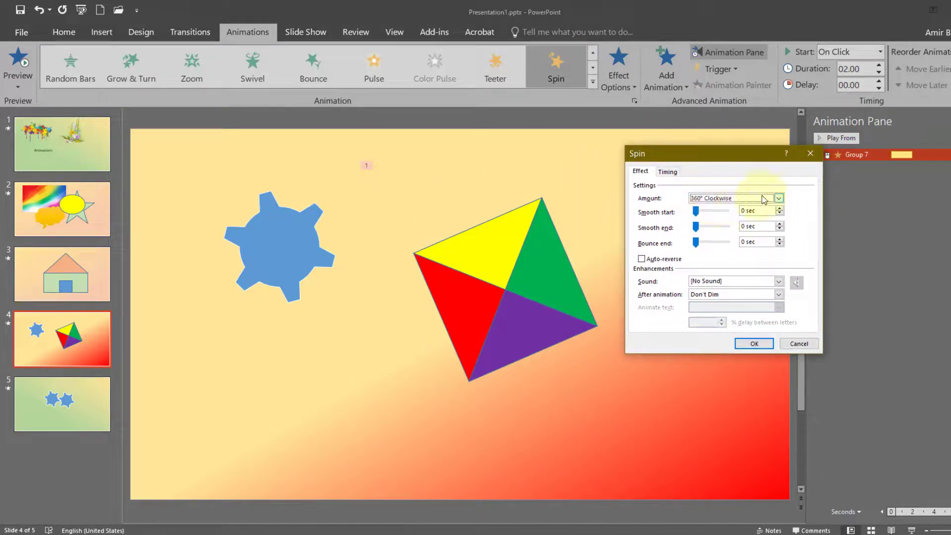
pyautogui.click(780, 198)
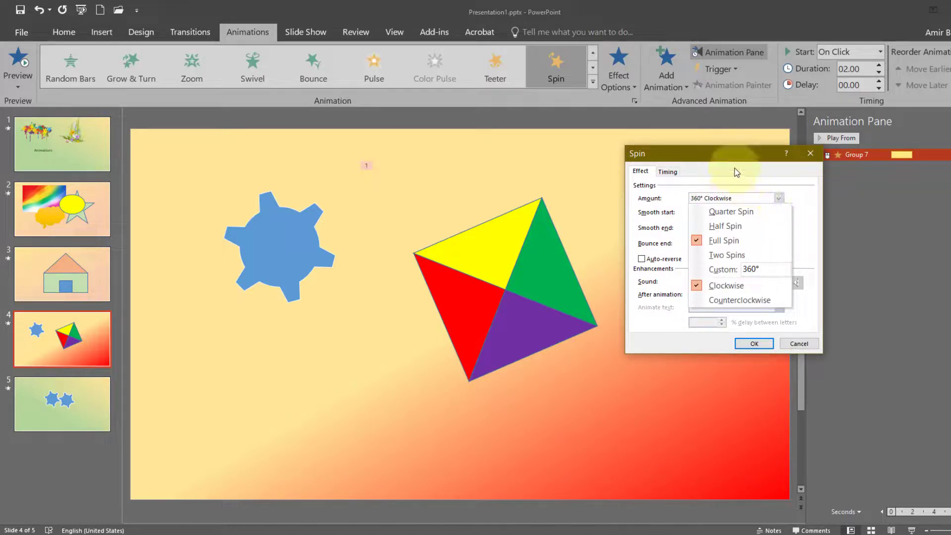
# Step: Set the multicoloured square's Spin animation to repeat Until Next Click and play slide 4 as a slide show
pyautogui.click(669, 170)
pyautogui.click(666, 171)
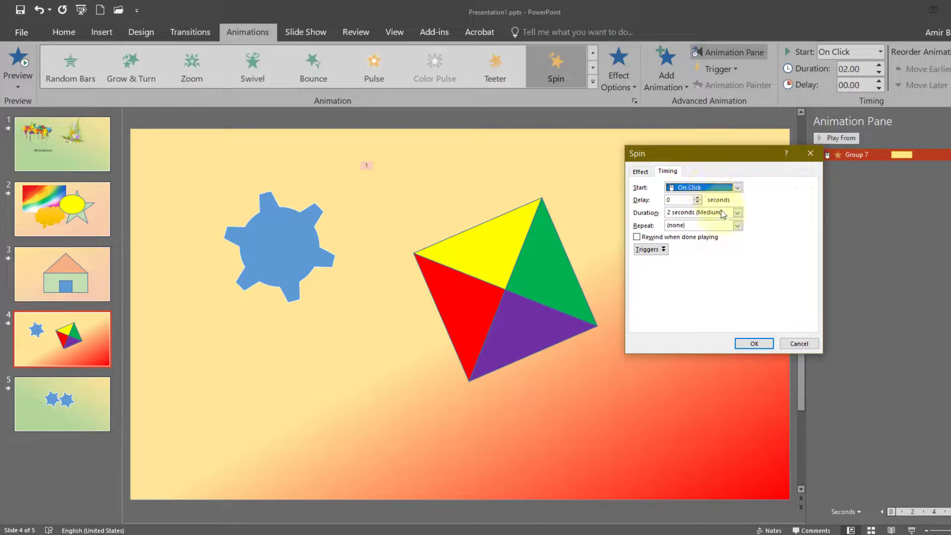
pyautogui.click(737, 226)
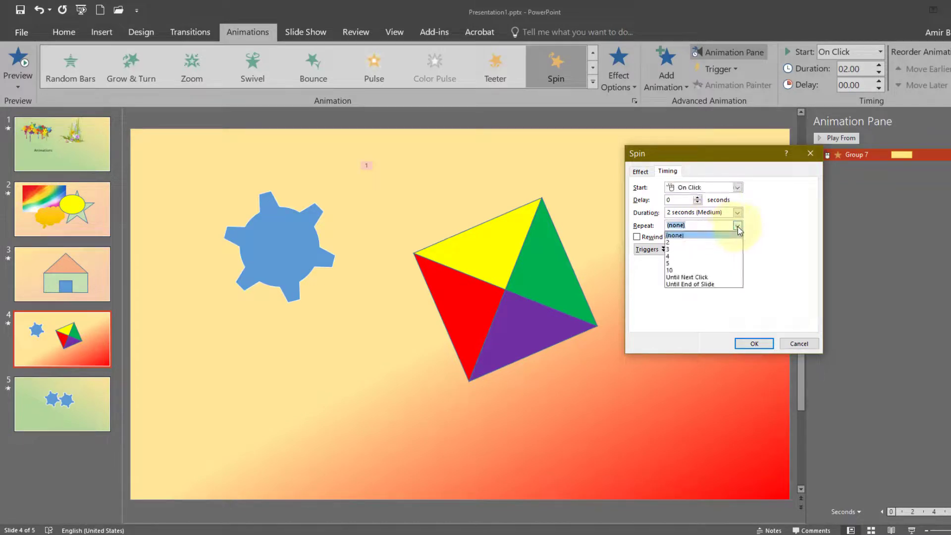
pyautogui.click(685, 270)
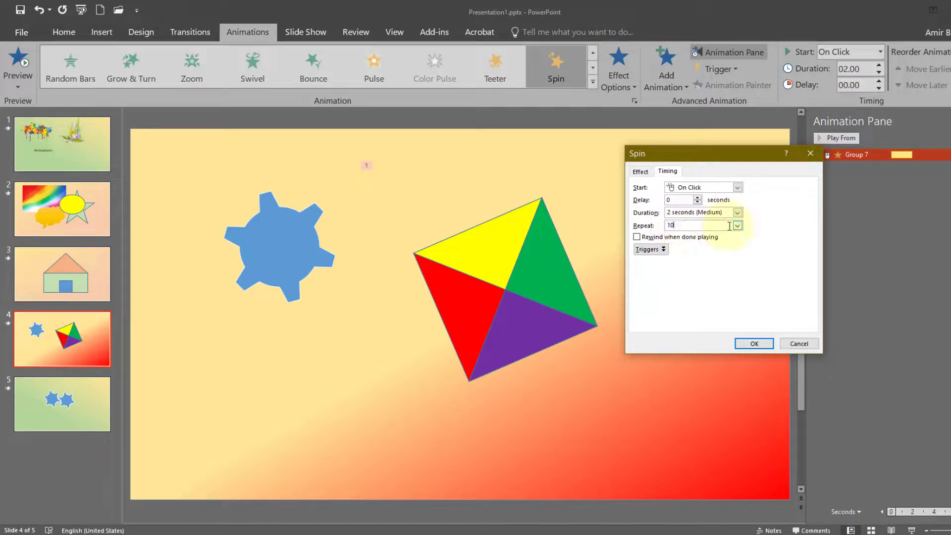
pyautogui.click(690, 277)
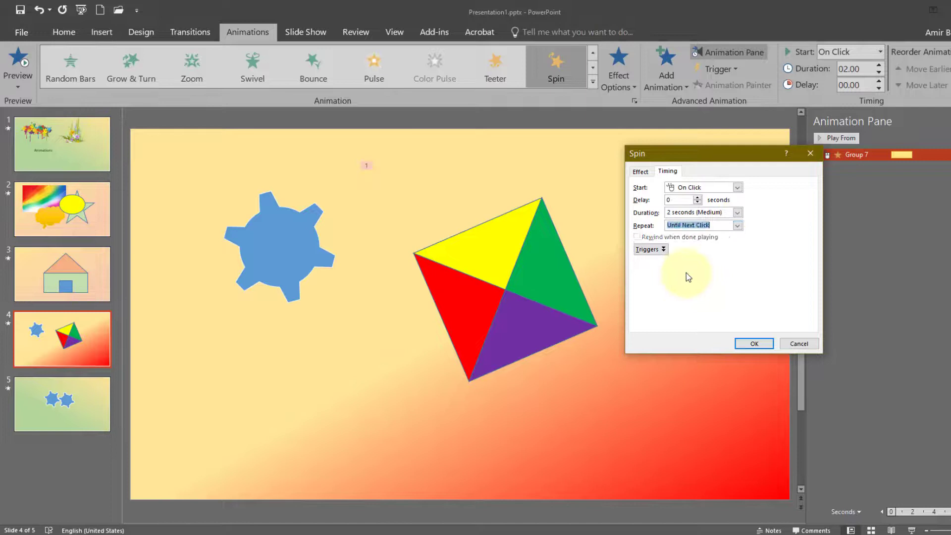
pyautogui.click(754, 343)
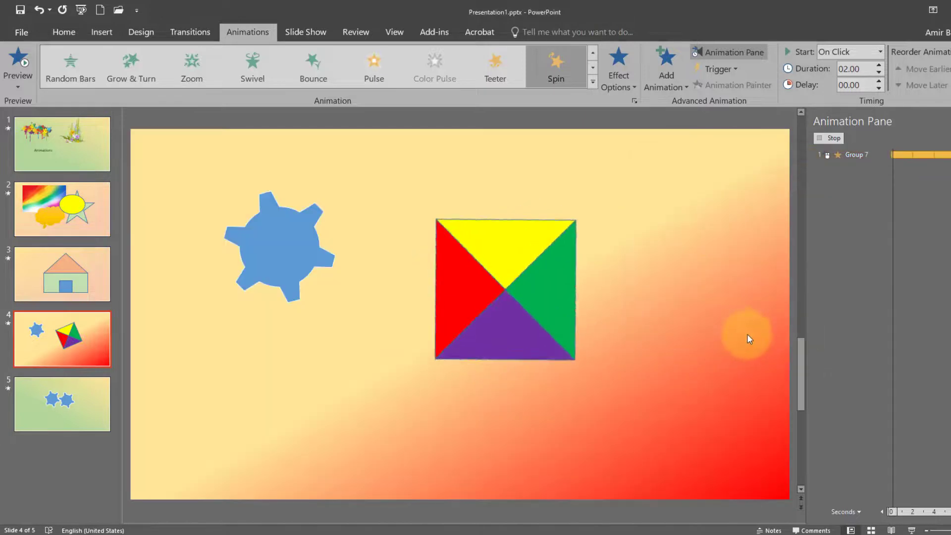
pyautogui.click(912, 531)
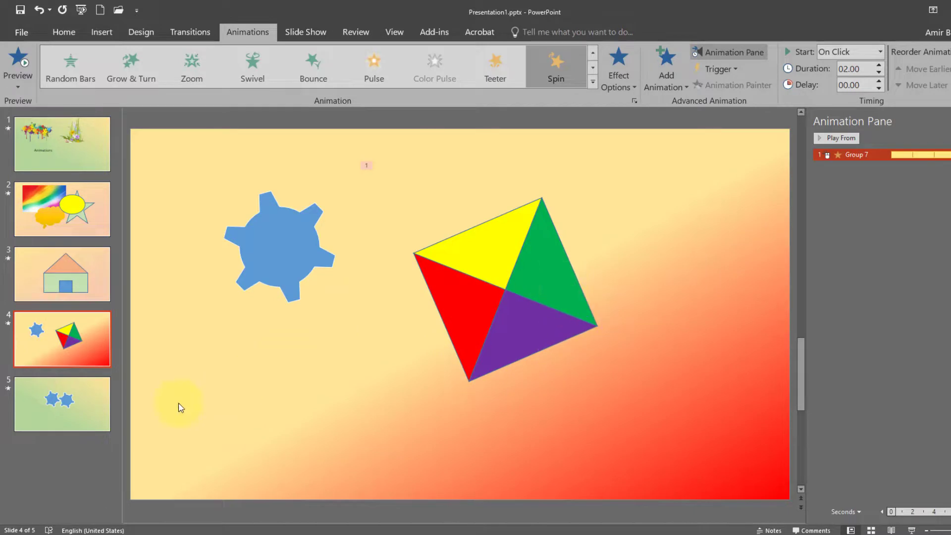
# Step: Apply the Spin emphasis animation to each of the two blue gears on slide 5
pyautogui.click(56, 410)
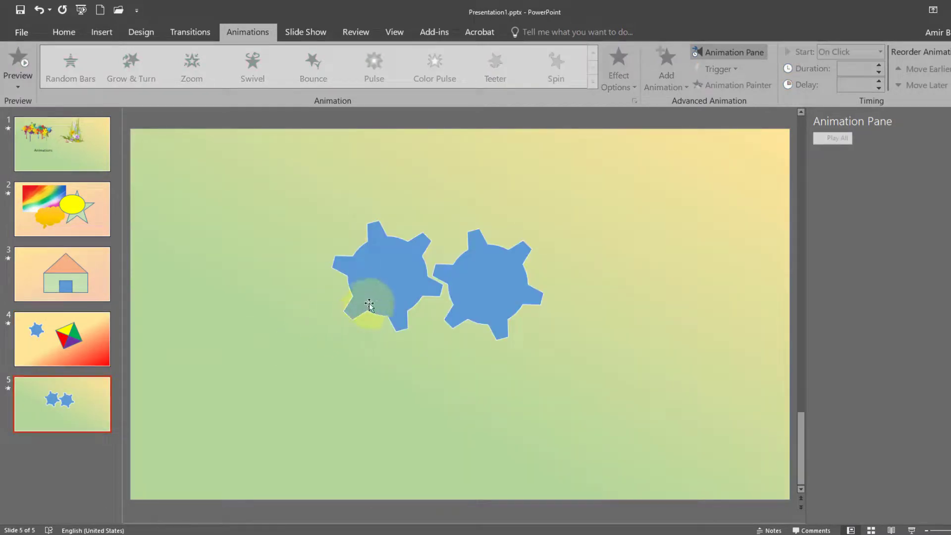
pyautogui.click(385, 286)
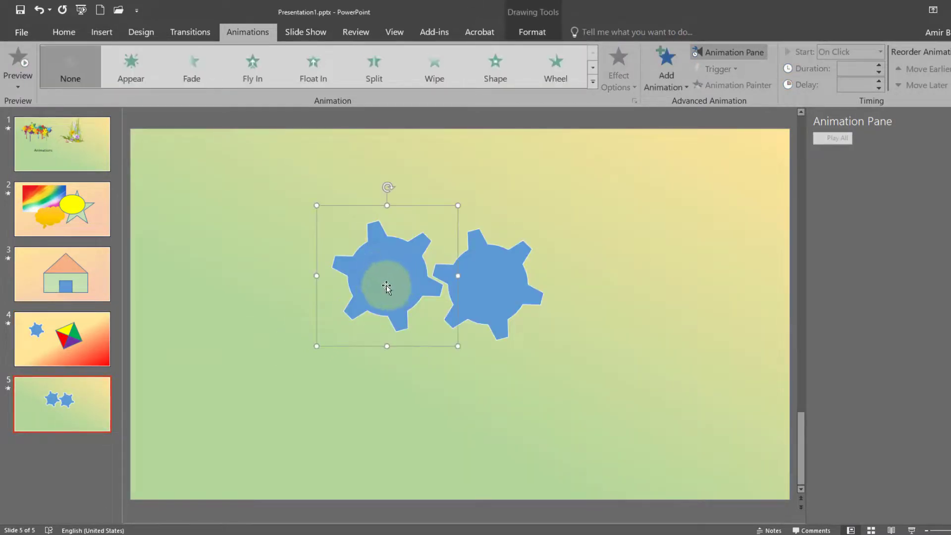
pyautogui.click(593, 82)
pyautogui.click(254, 214)
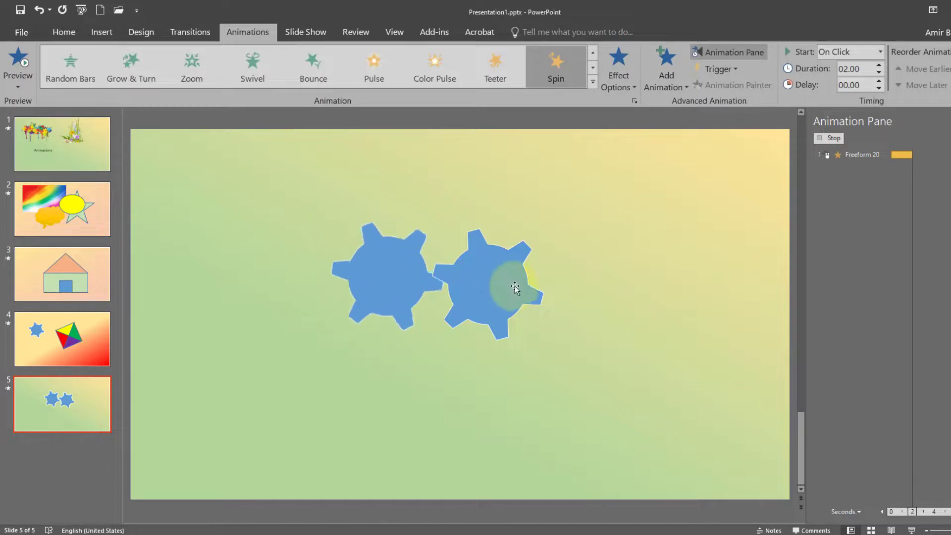
pyautogui.click(482, 287)
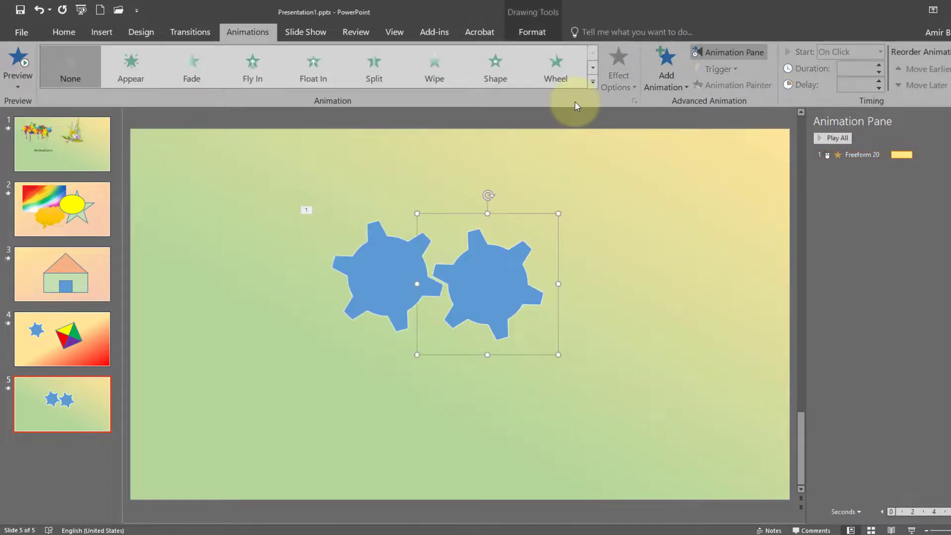
pyautogui.click(593, 82)
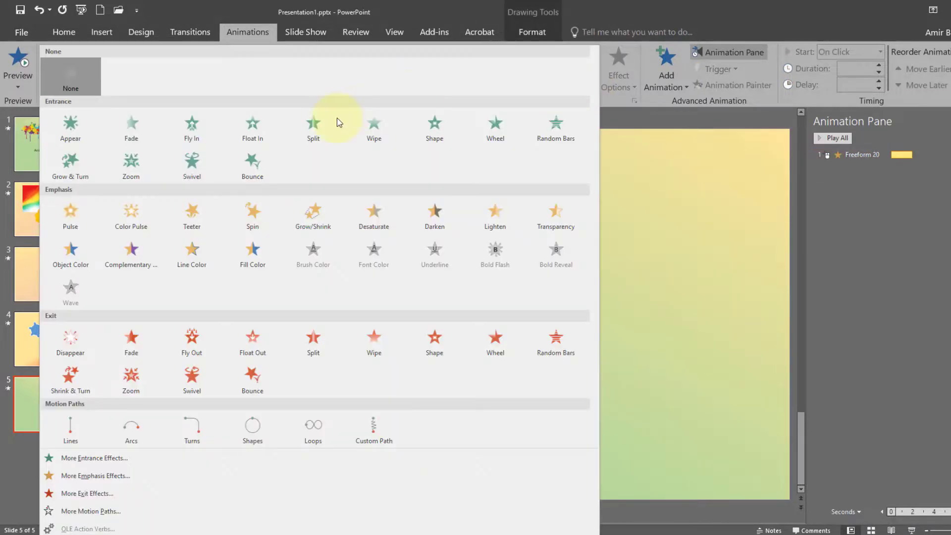
pyautogui.click(251, 216)
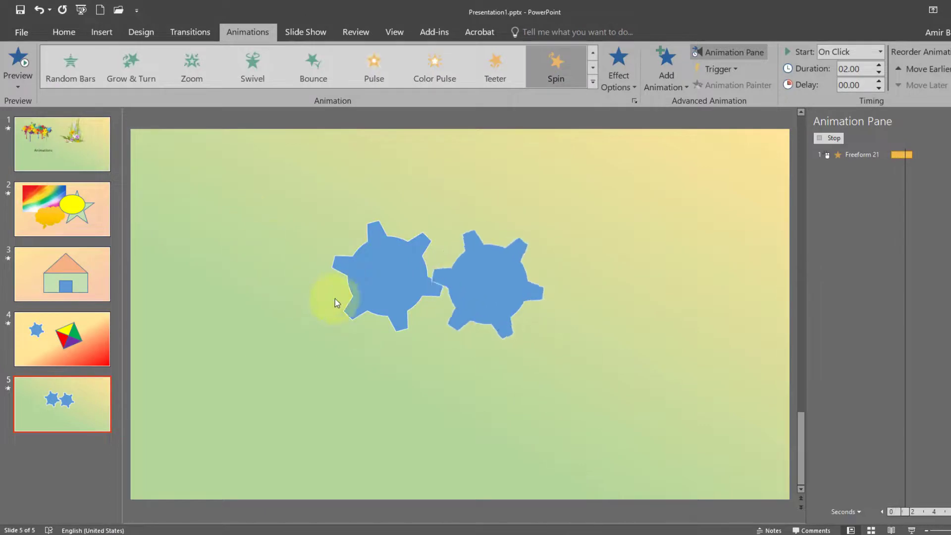
# Step: Look through the effect and timing settings of the left gear's Spin animation and close them without changes
pyautogui.click(378, 291)
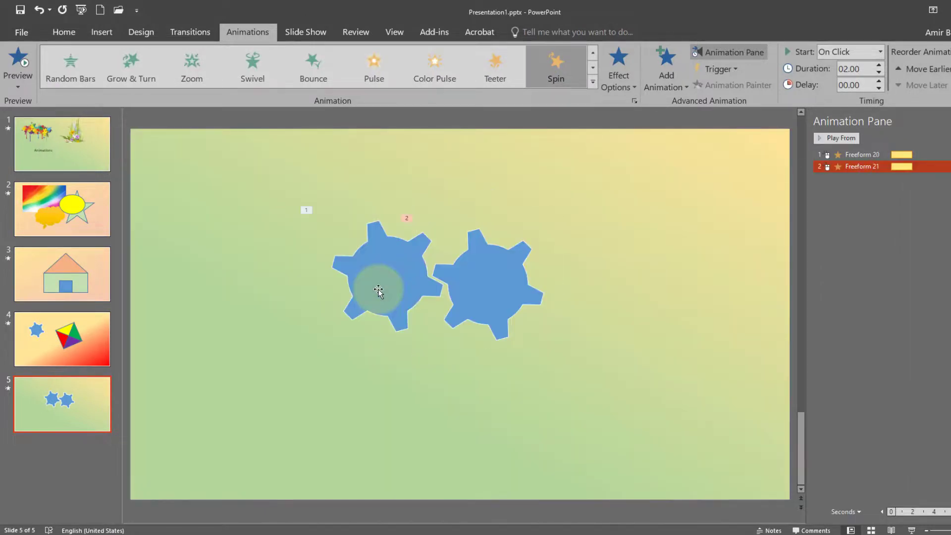
pyautogui.click(393, 281)
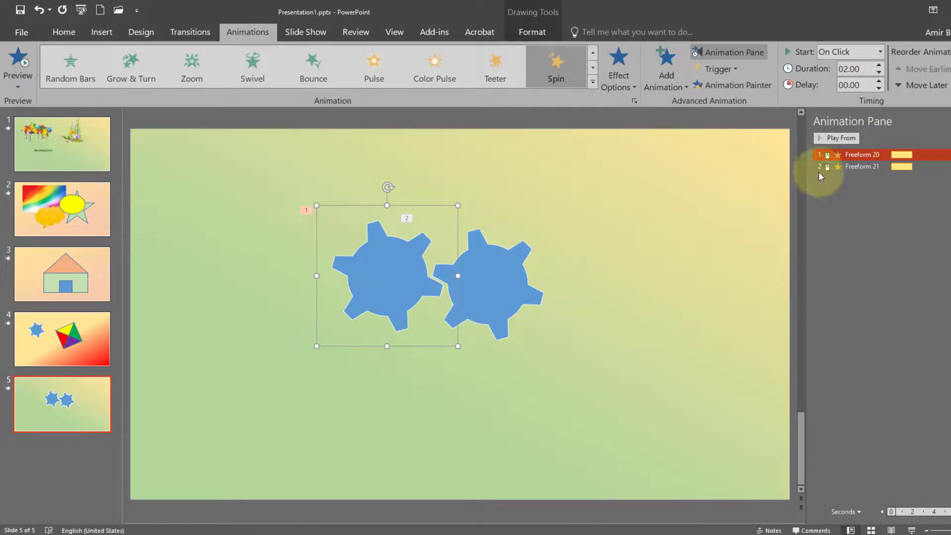
pyautogui.doubleClick(900, 159)
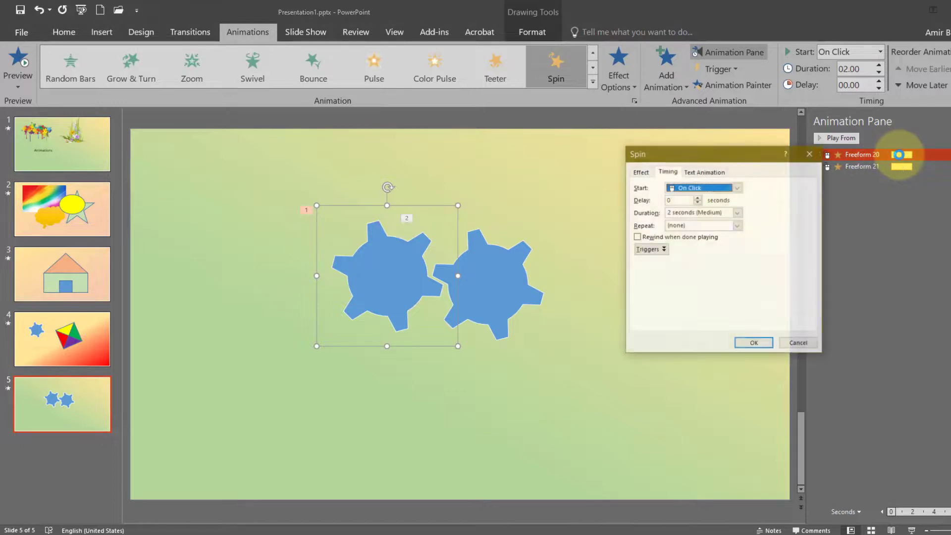
pyautogui.click(643, 171)
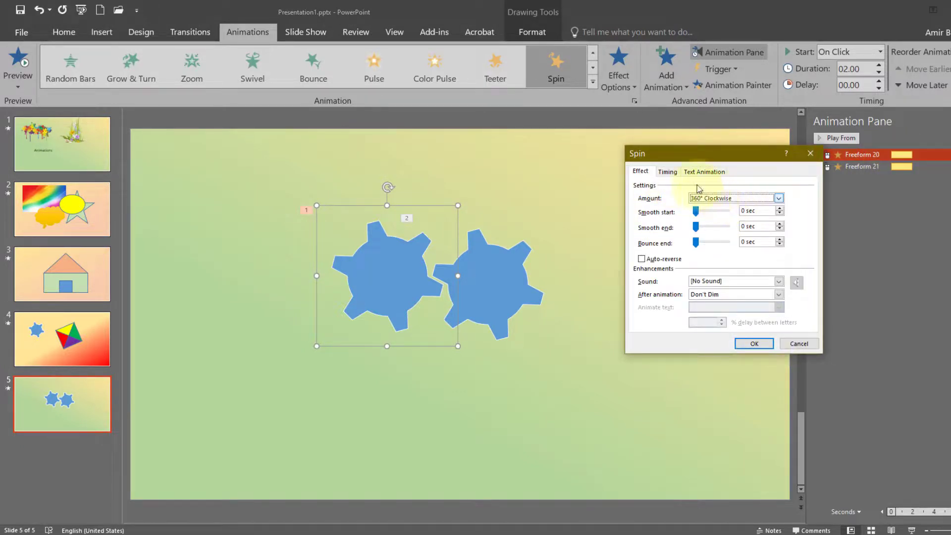
pyautogui.click(667, 172)
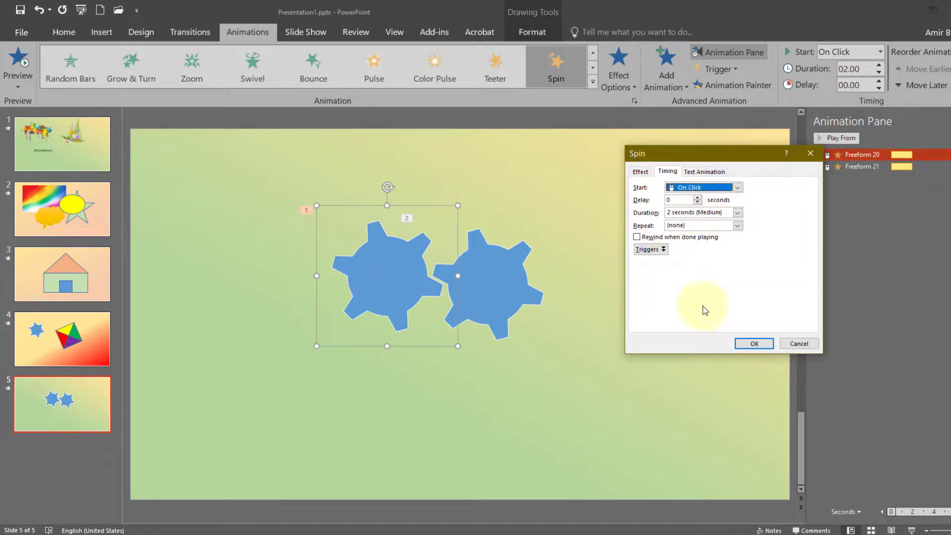
pyautogui.click(798, 343)
# Step: Set the spin amount of the right gear's Spin animation to 360° Counterclockwise
pyautogui.click(501, 295)
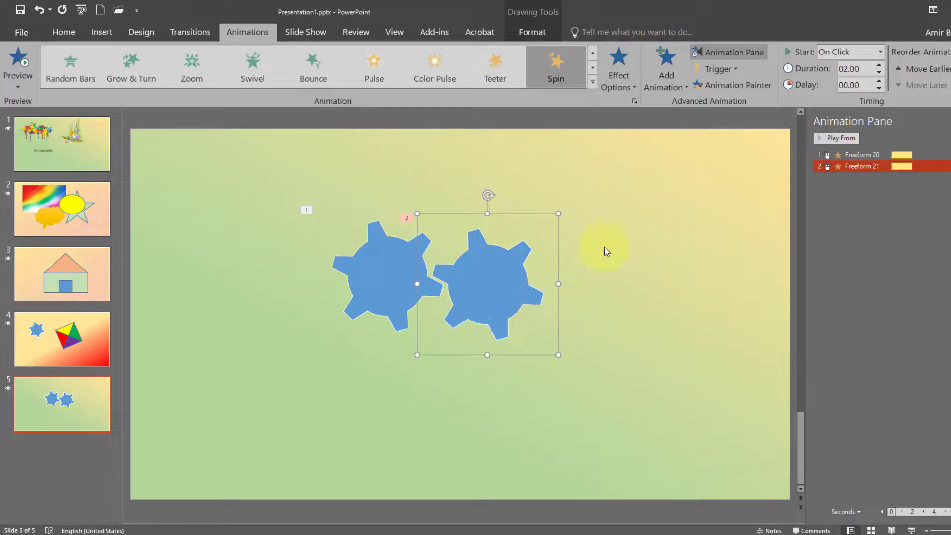
pyautogui.doubleClick(835, 166)
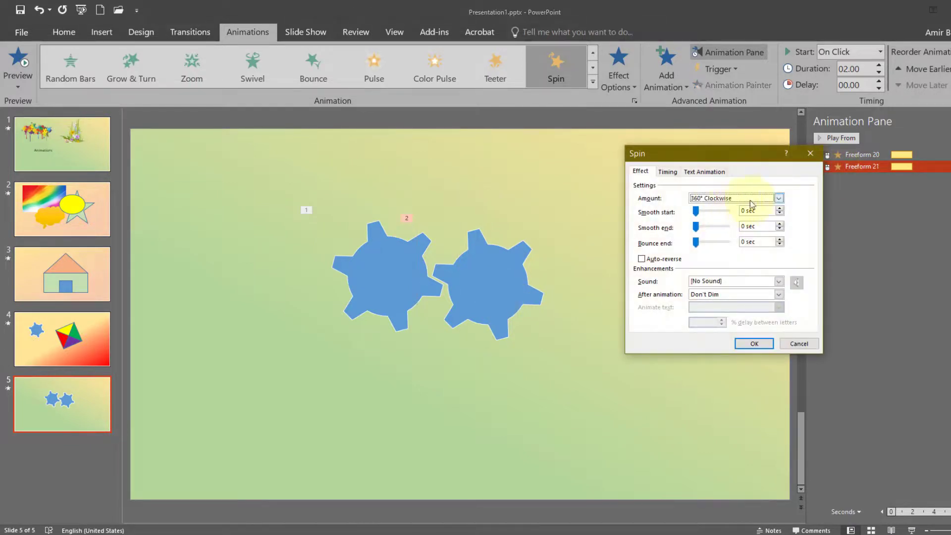
pyautogui.click(779, 198)
pyautogui.click(718, 296)
pyautogui.click(751, 343)
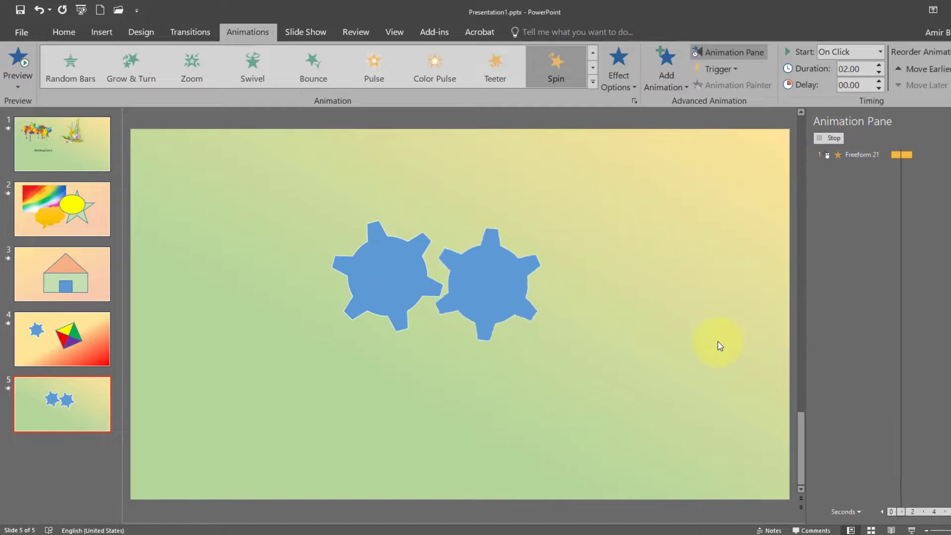
# Step: Play slide 5 as a slide show to watch the two gears spin, and return to editing
pyautogui.click(396, 278)
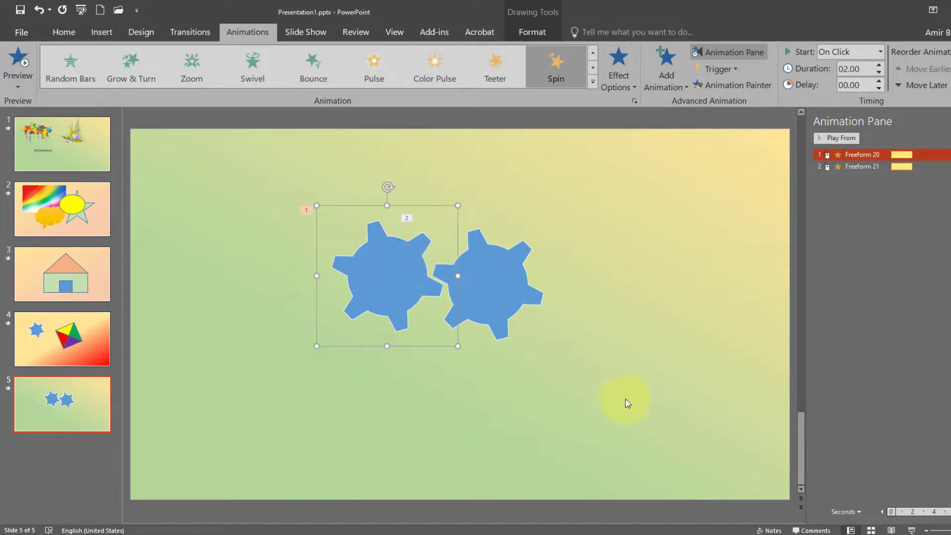
pyautogui.click(912, 530)
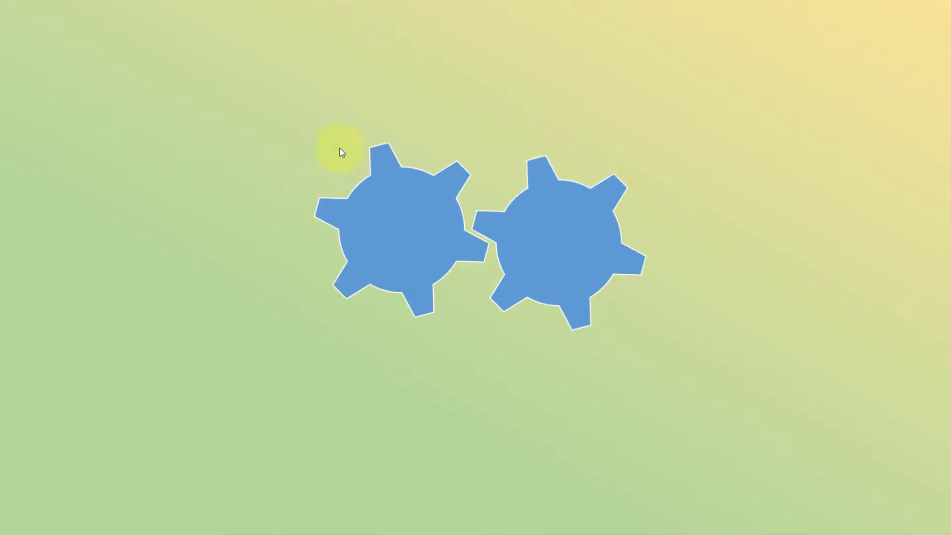
pyautogui.press('Escape')
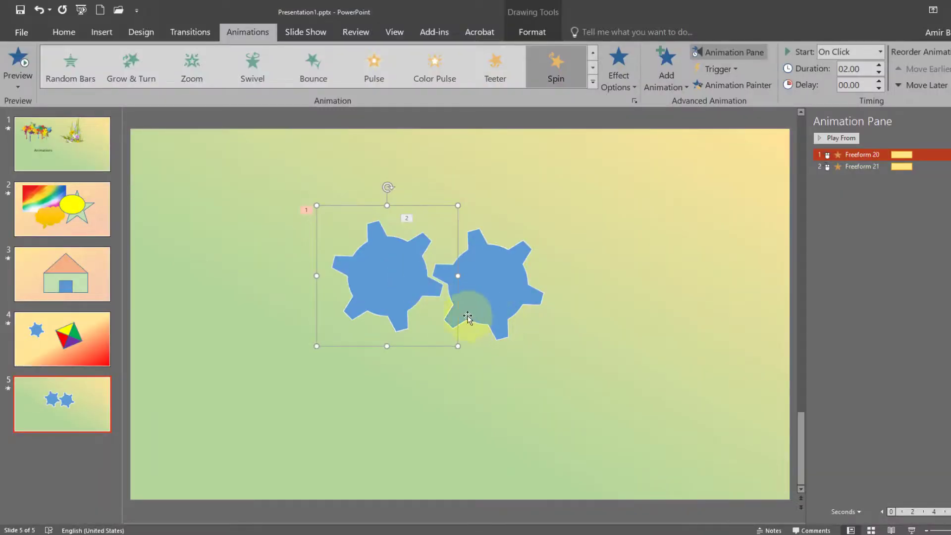
# Step: Set the left gear's Spin animation to start With Previous
pyautogui.click(881, 154)
pyautogui.doubleClick(881, 154)
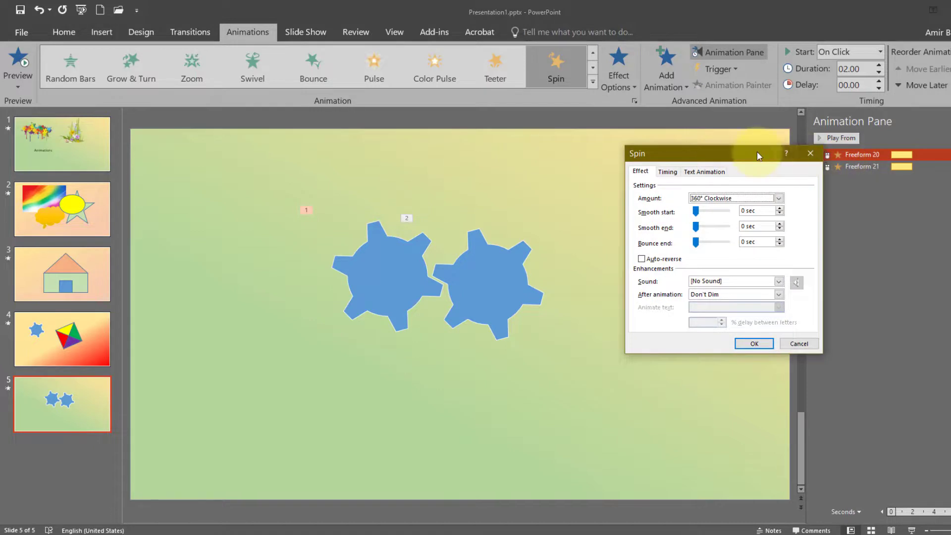
pyautogui.moveTo(756, 155); pyautogui.dragTo(709, 151)
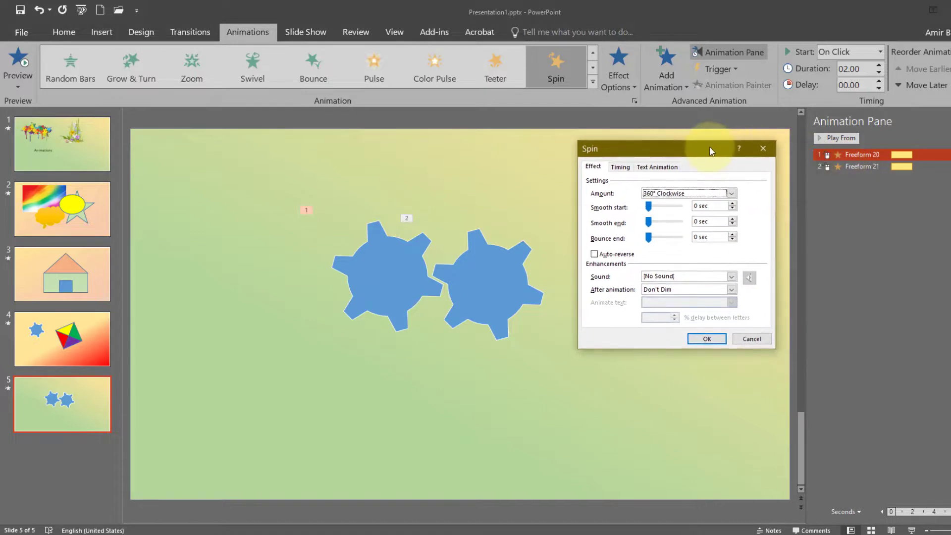
pyautogui.click(619, 168)
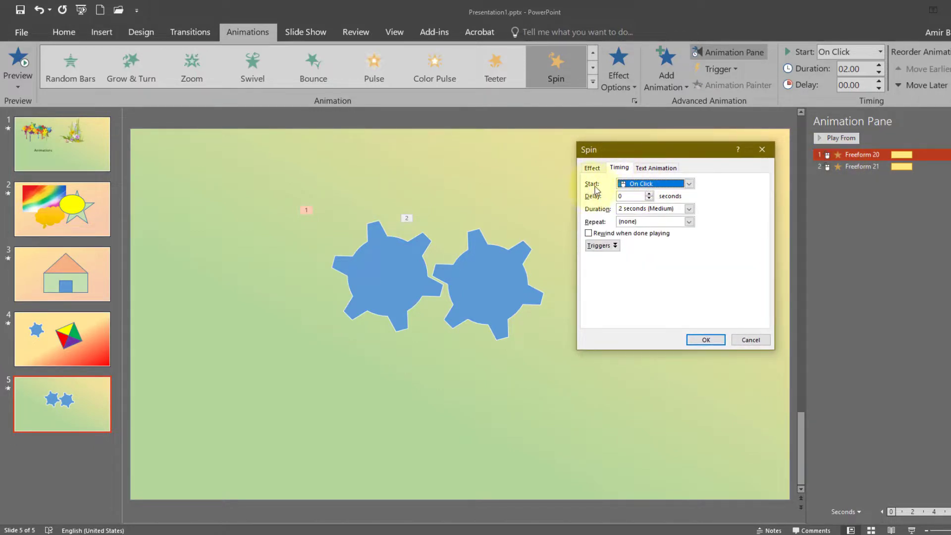
pyautogui.click(689, 184)
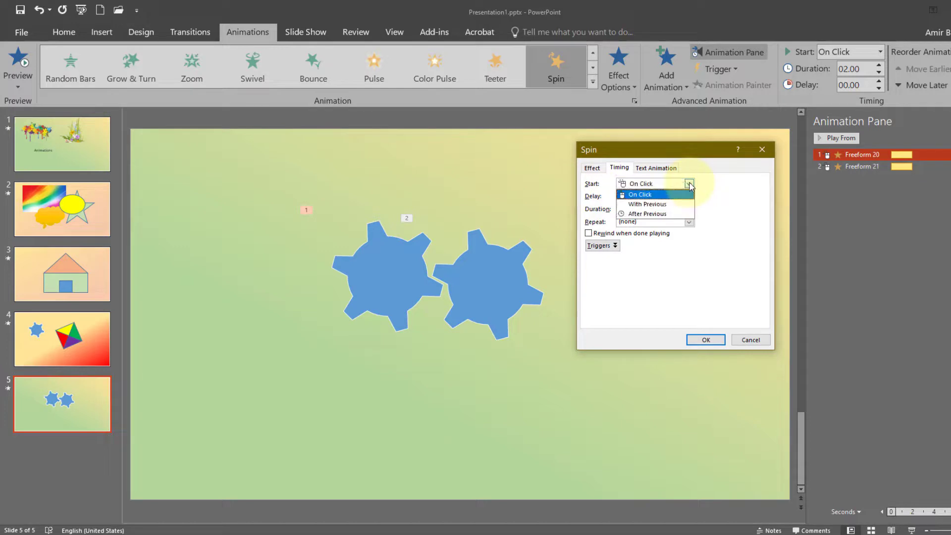
pyautogui.click(643, 205)
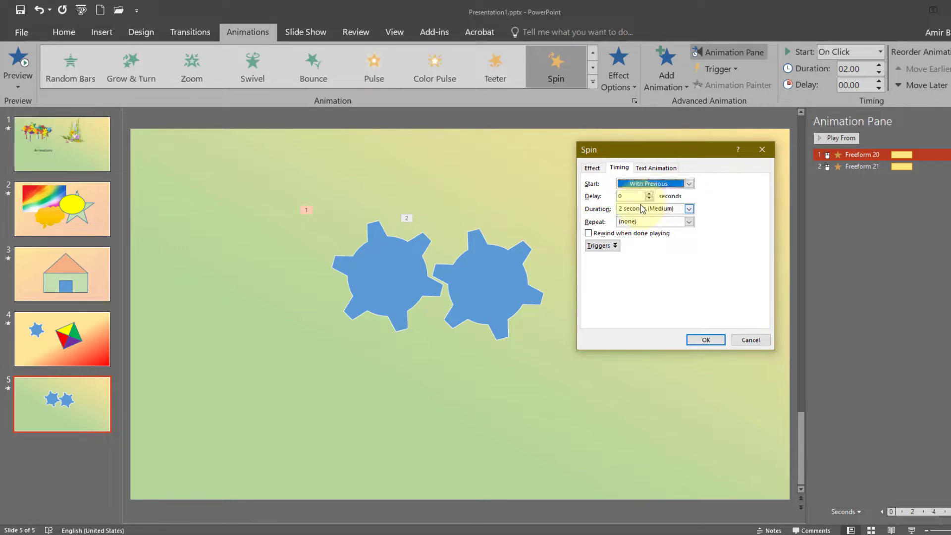
pyautogui.click(696, 344)
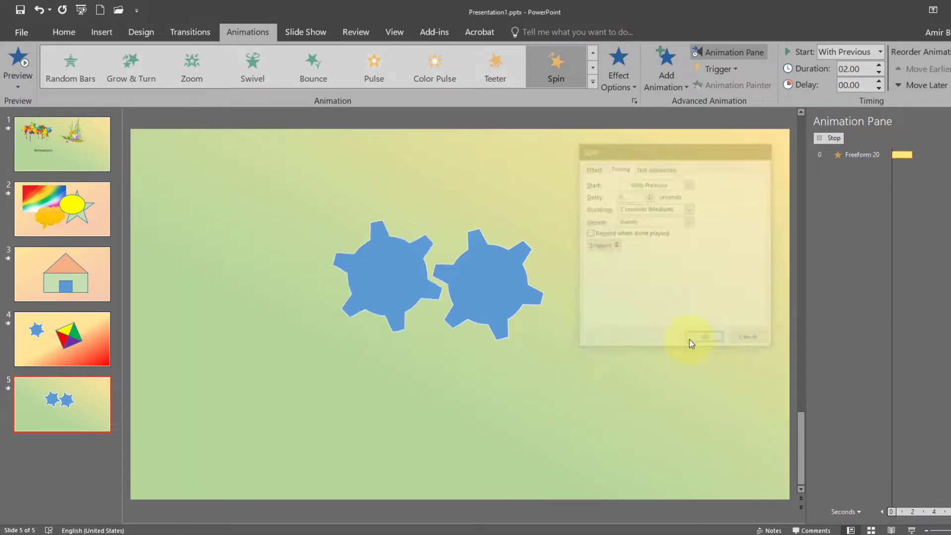
# Step: Set the right gear's Spin animation to start With Previous, and check both gears in a slide show of slide 5
pyautogui.click(494, 282)
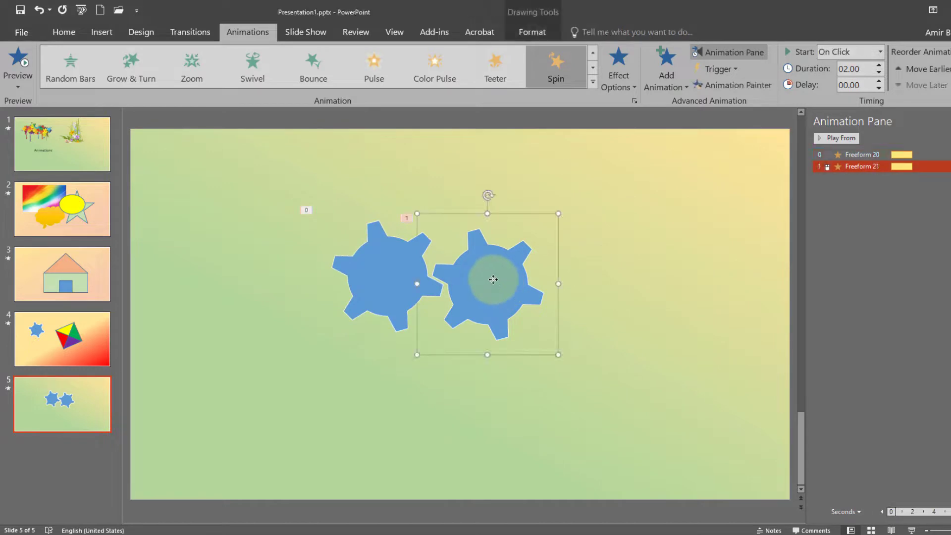
pyautogui.click(840, 167)
pyautogui.doubleClick(841, 168)
pyautogui.click(620, 169)
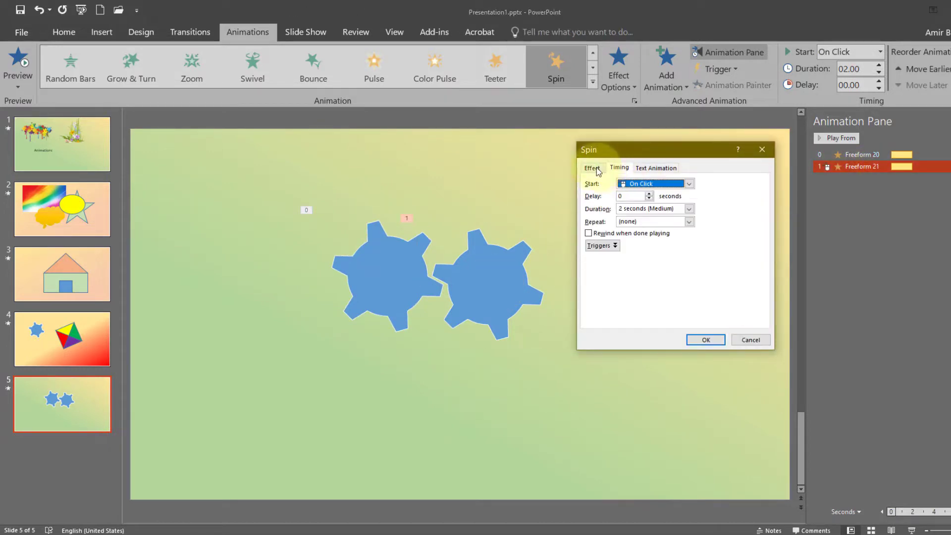
pyautogui.click(689, 187)
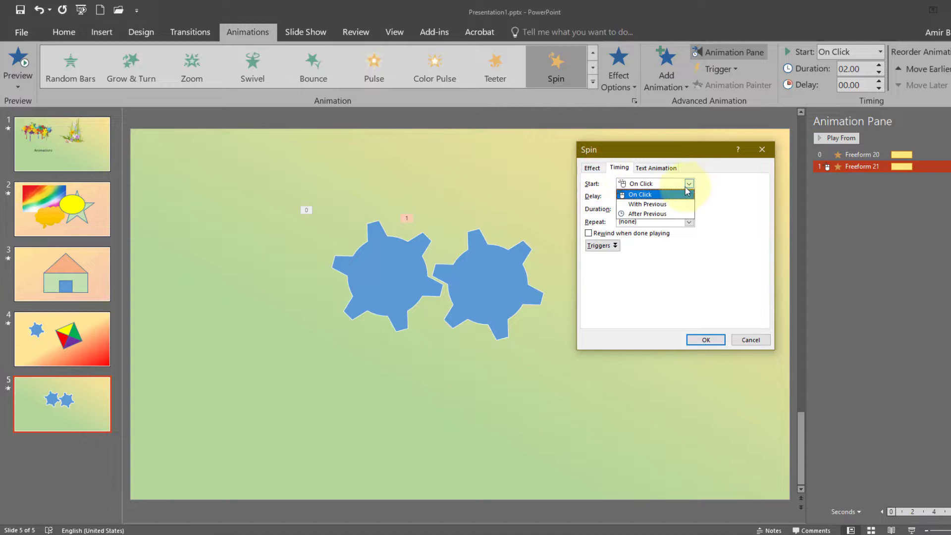
pyautogui.click(642, 204)
pyautogui.click(705, 339)
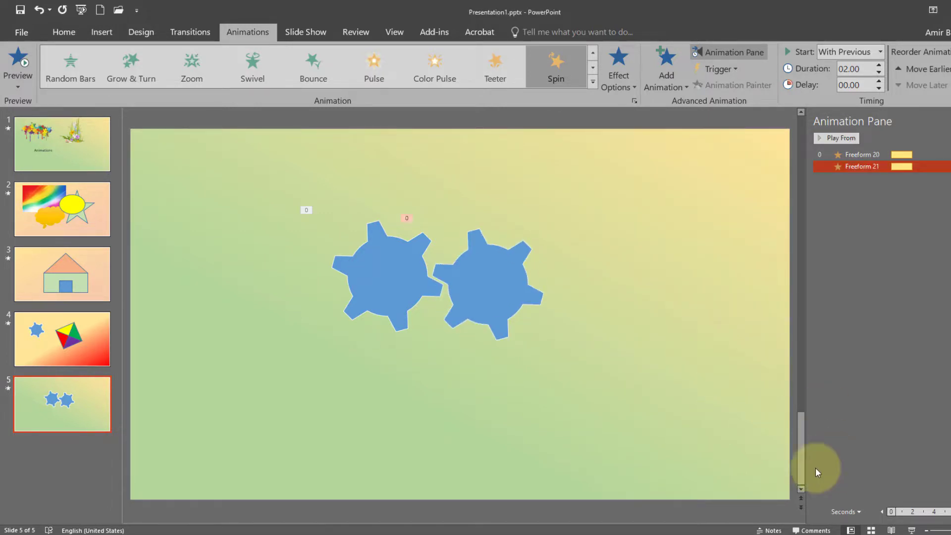
pyautogui.click(913, 530)
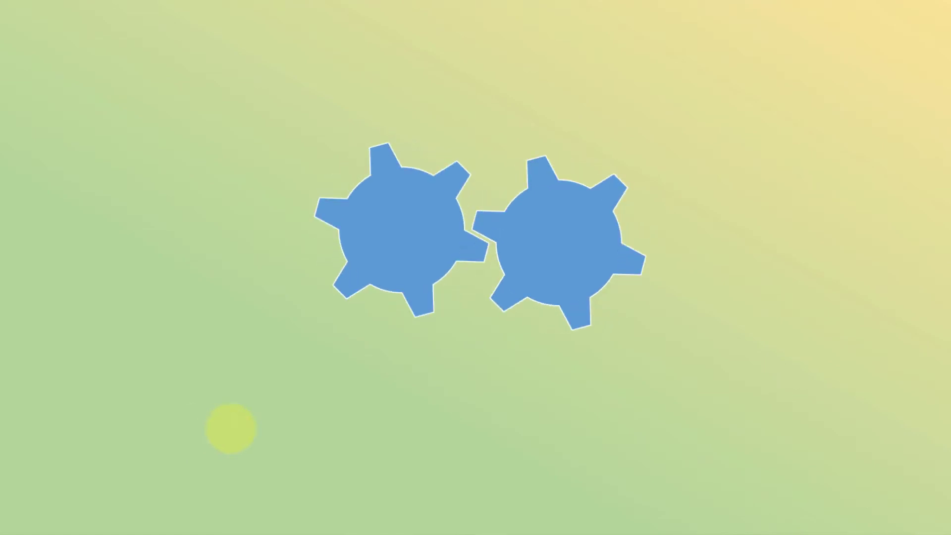
pyautogui.press('Escape')
# Step: Set the left gear's Spin animation to repeat Until Next Click
pyautogui.click(399, 265)
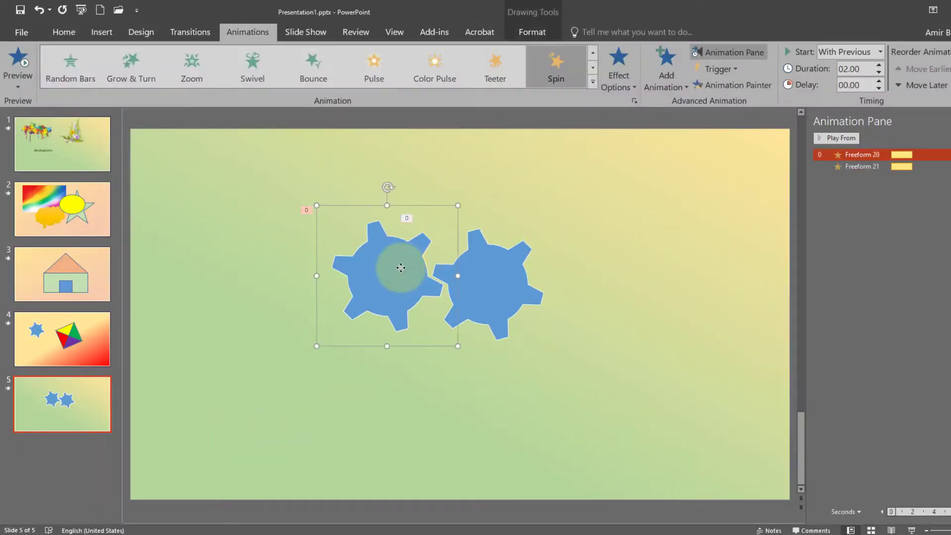
pyautogui.doubleClick(856, 159)
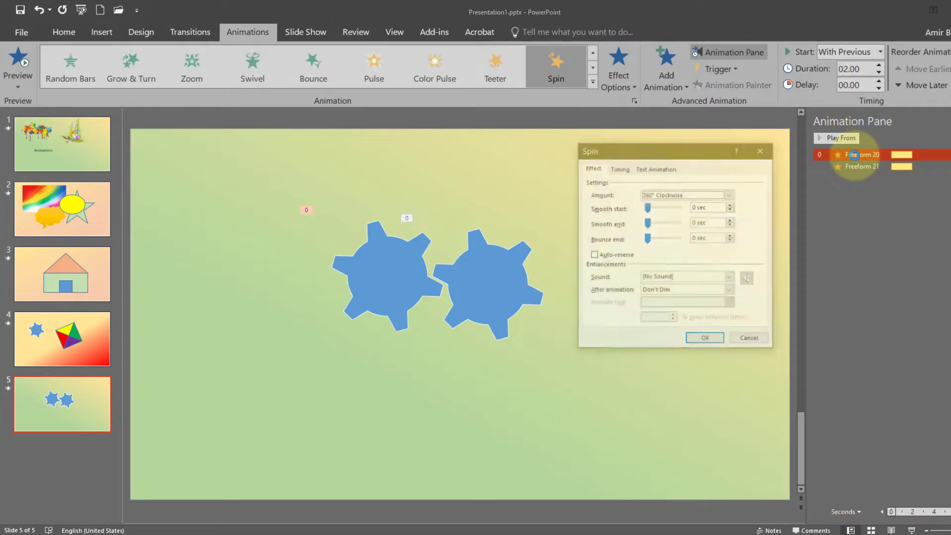
pyautogui.click(619, 169)
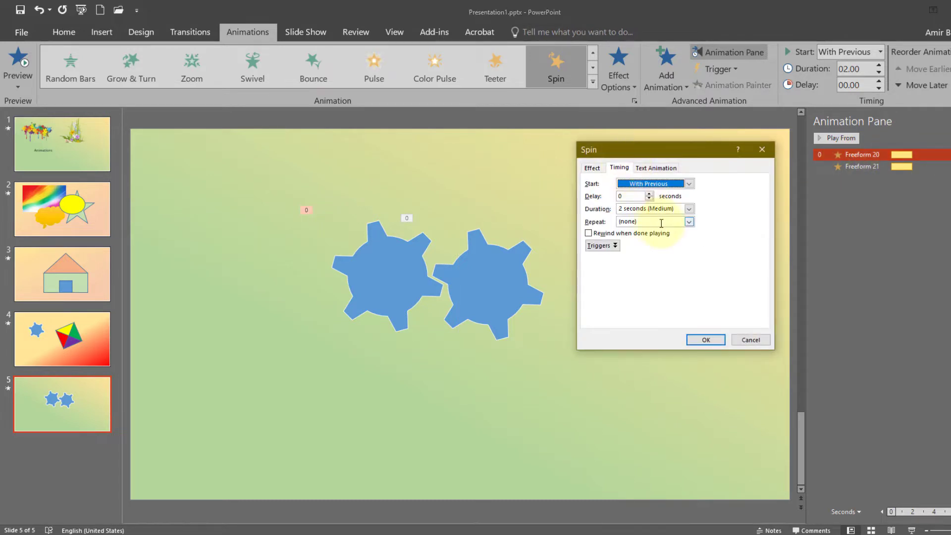
pyautogui.click(689, 222)
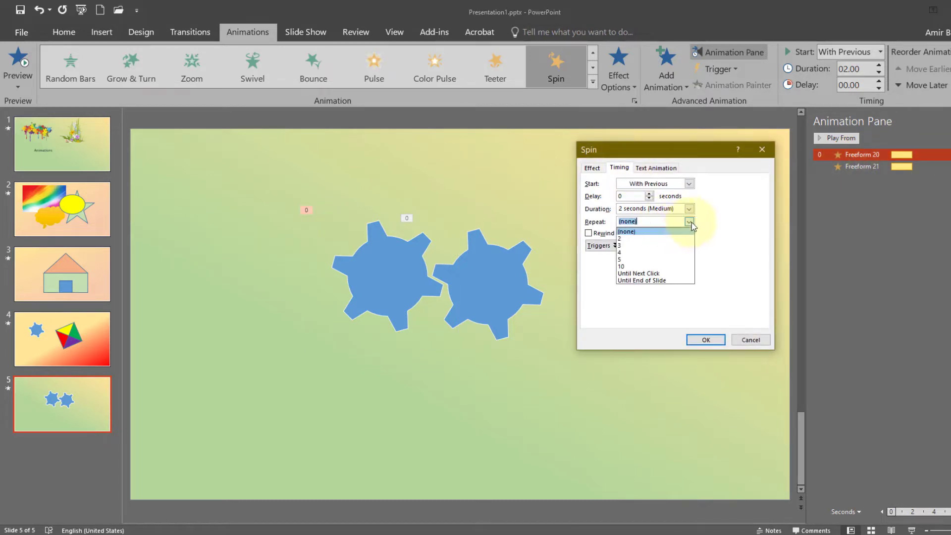
pyautogui.click(642, 274)
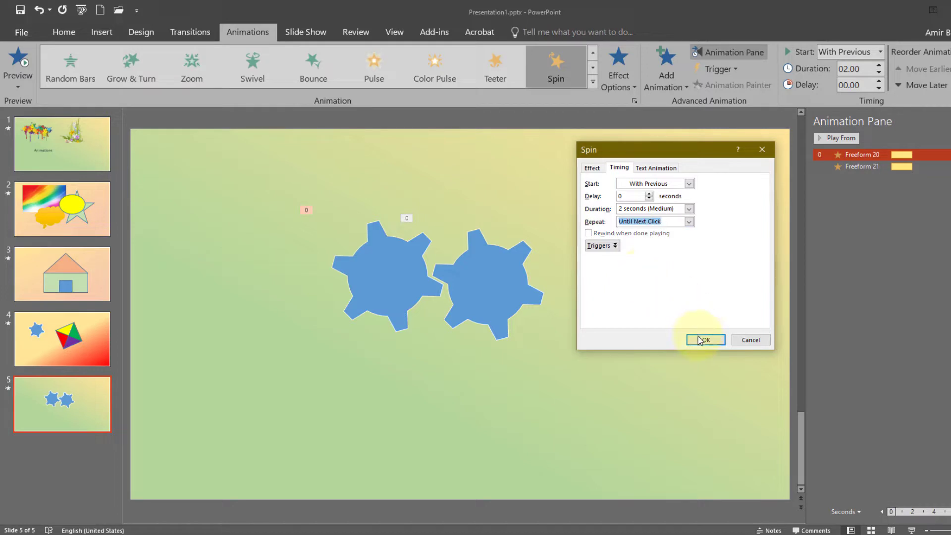
pyautogui.click(704, 340)
# Step: Set the right gear's Spin animation to repeat Until Next Click and play slide 5 as a slide show
pyautogui.click(490, 292)
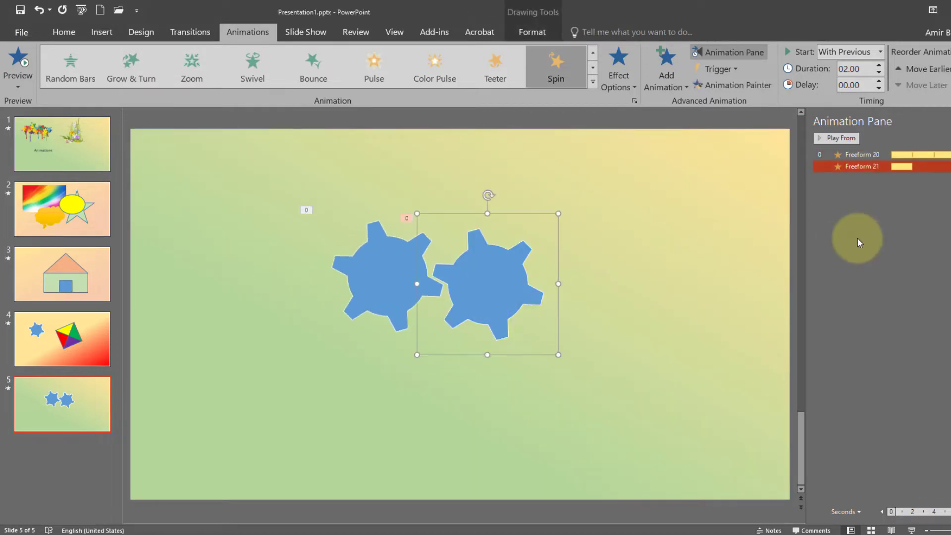
pyautogui.doubleClick(886, 167)
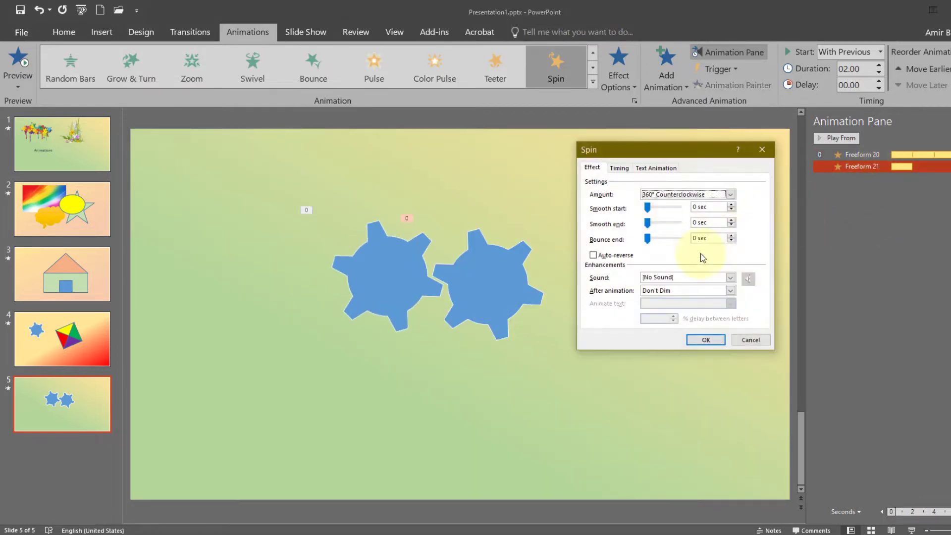
pyautogui.click(619, 168)
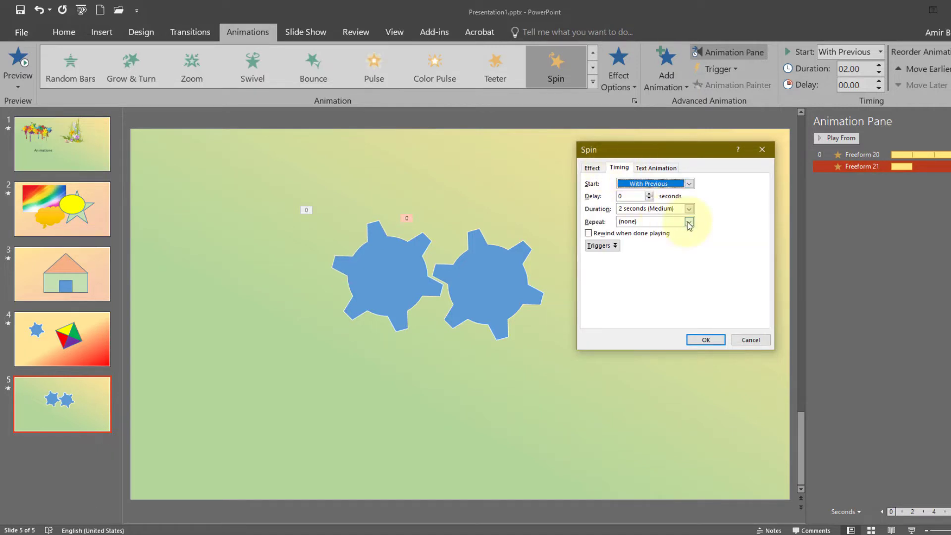
pyautogui.click(688, 222)
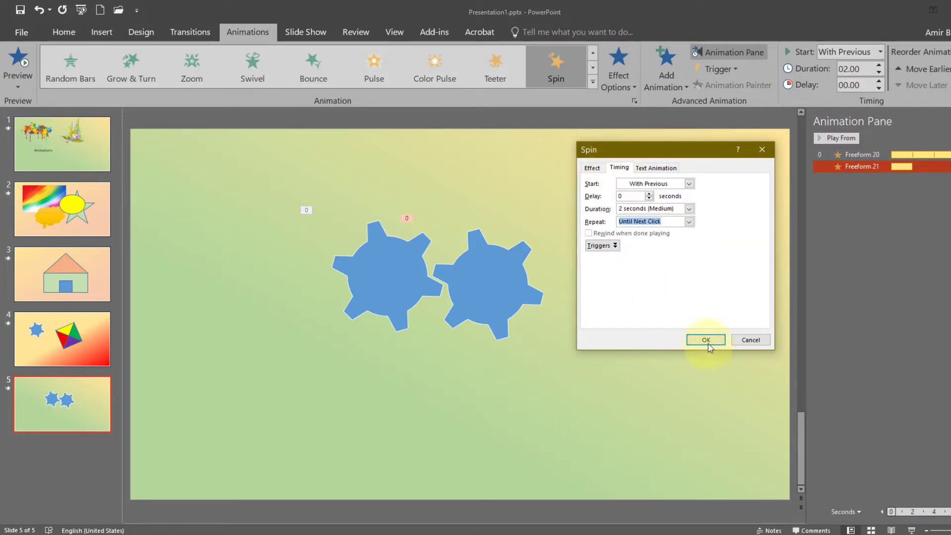
pyautogui.click(708, 342)
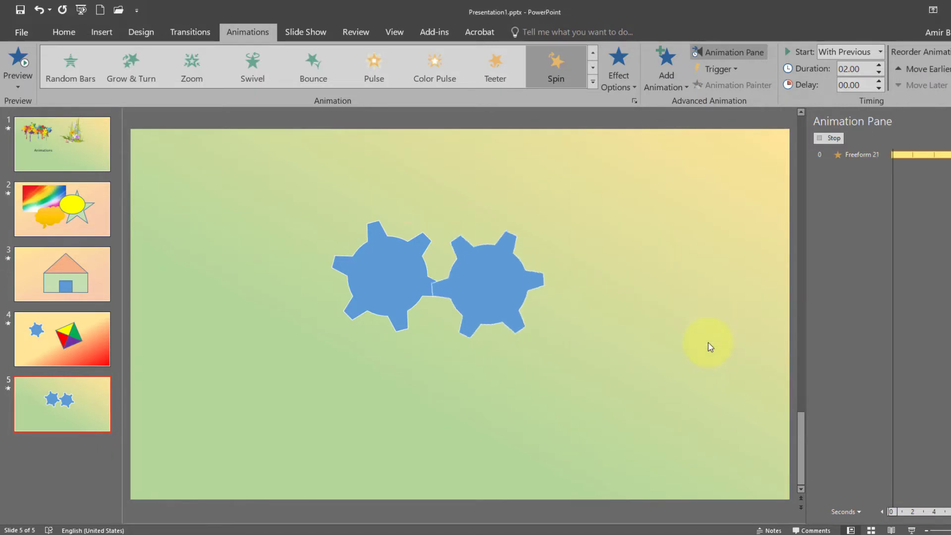
pyautogui.click(911, 531)
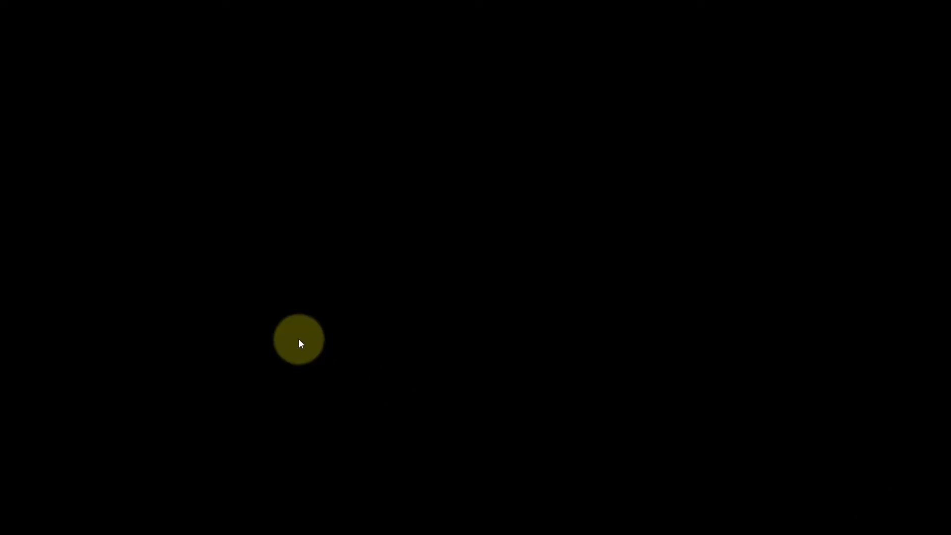